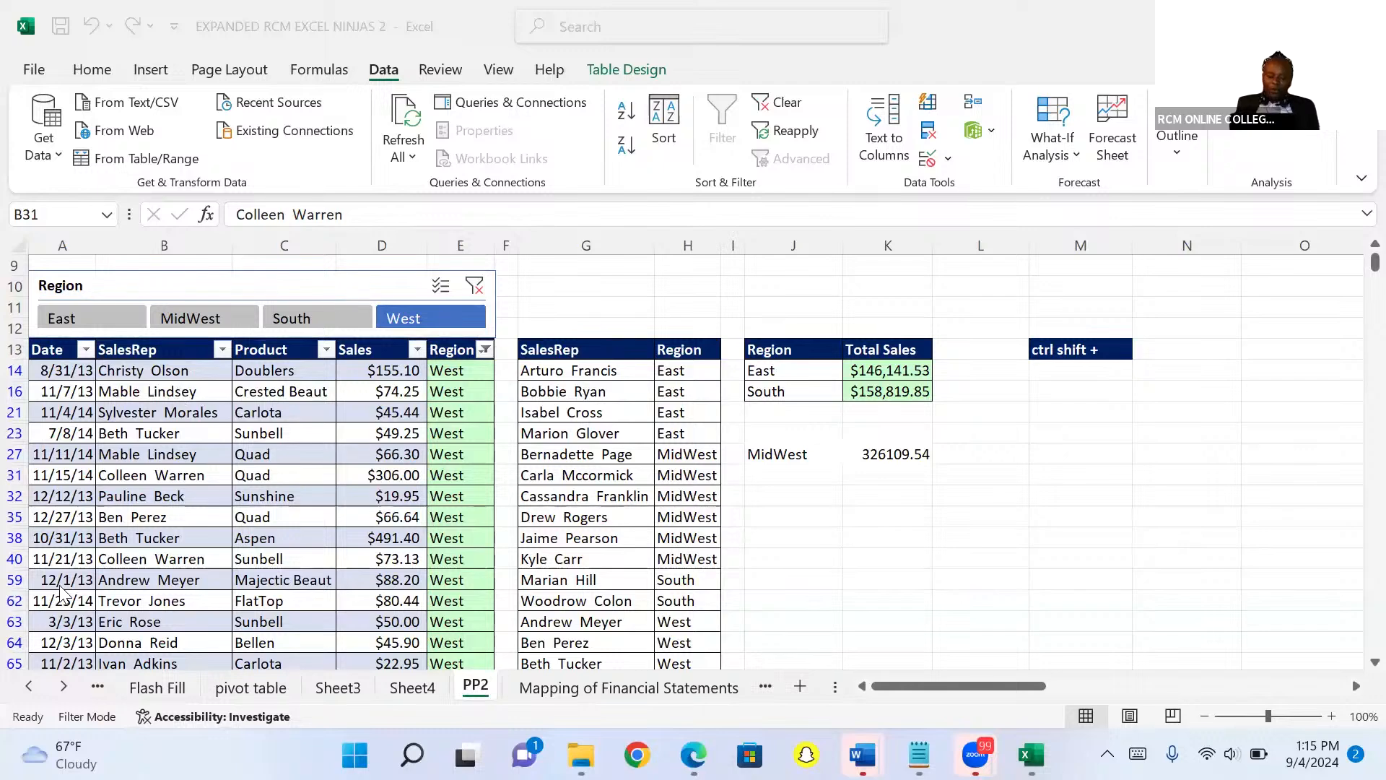
click(28, 687)
click(28, 688)
click(65, 689)
click(65, 689)
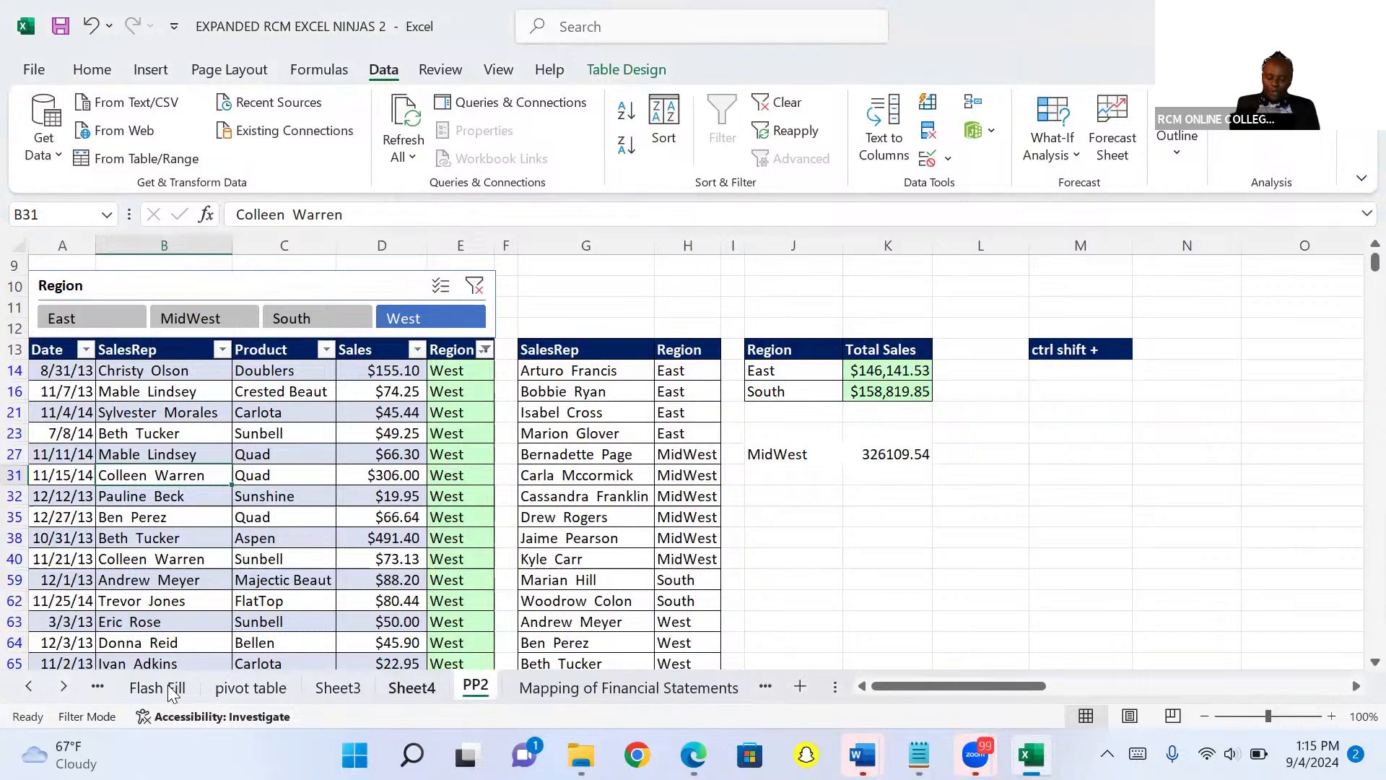
Delete the Region slicer from the sheet.
click(359, 287)
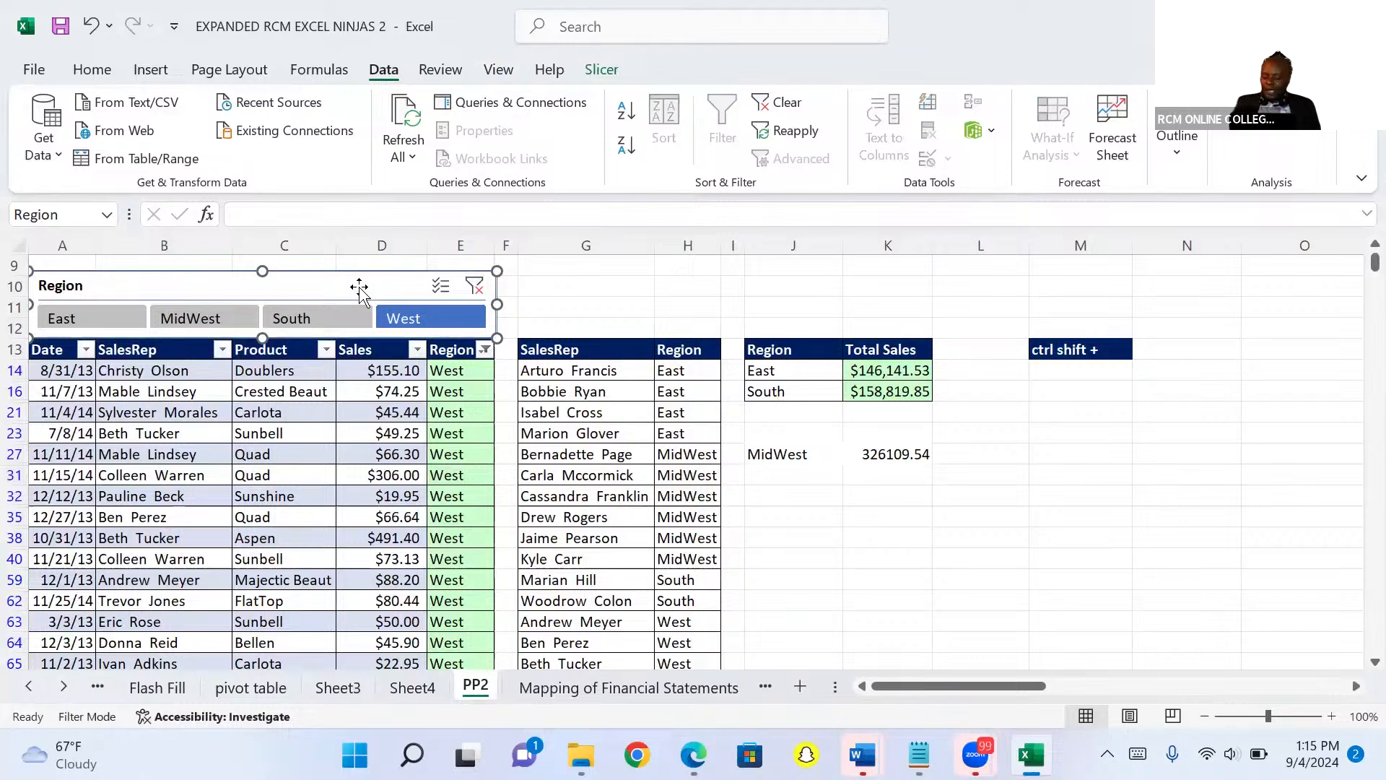
key(Delete)
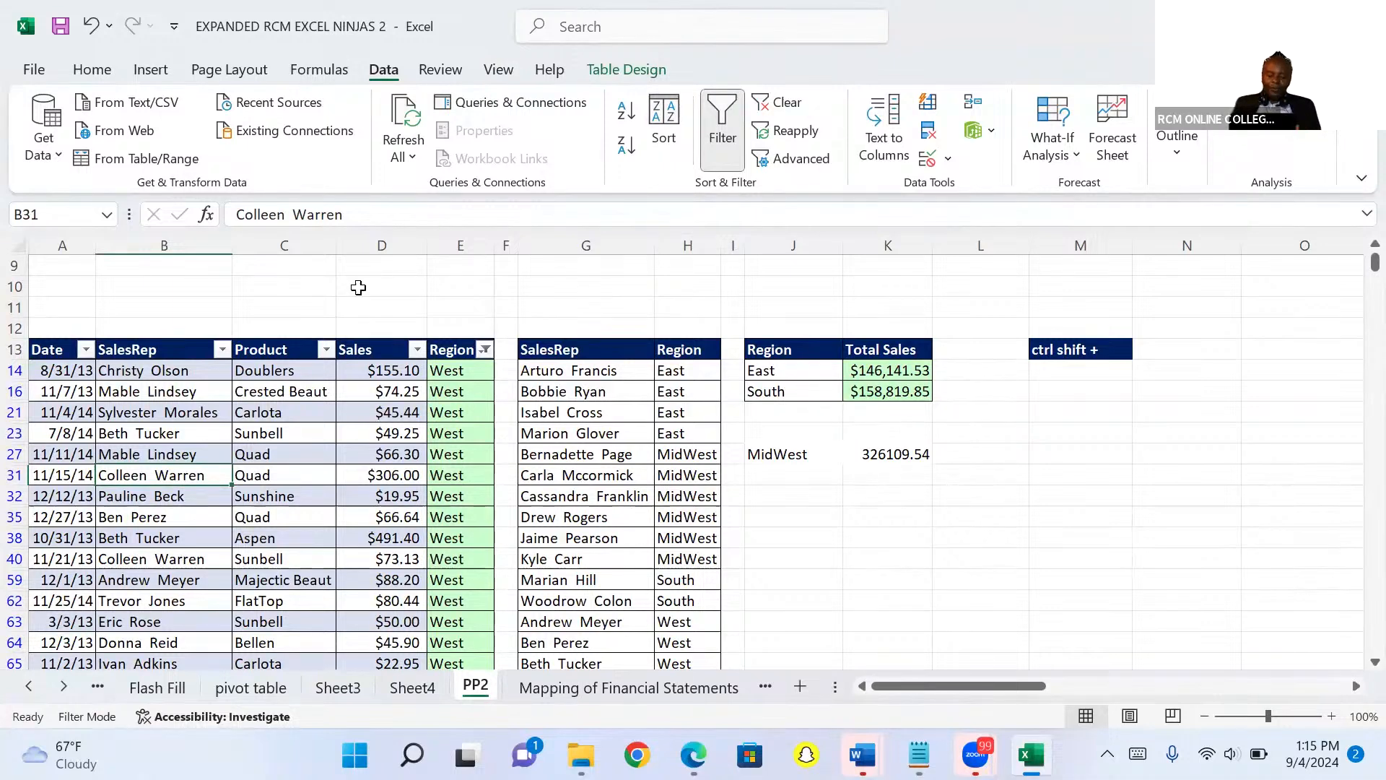
Clear the filter from the table's Region column.
click(486, 349)
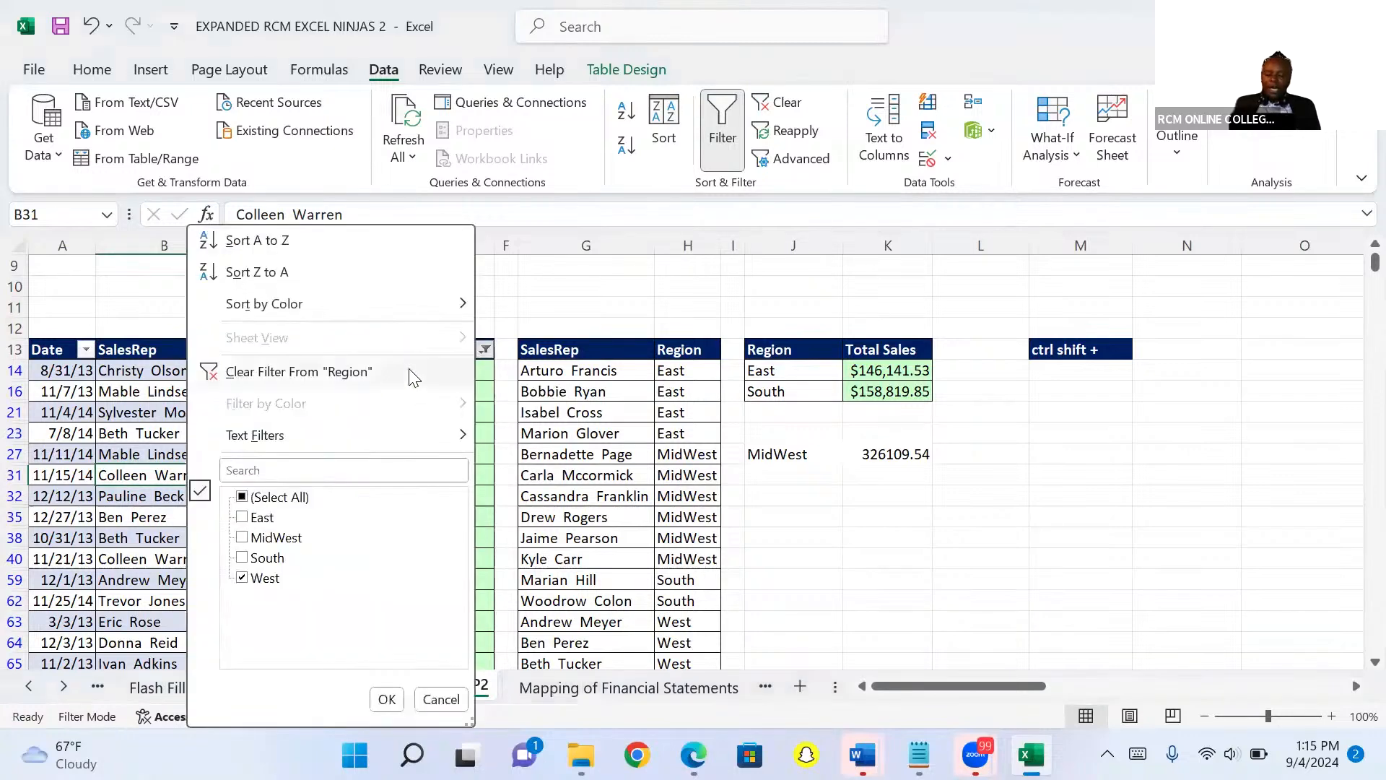
click(322, 371)
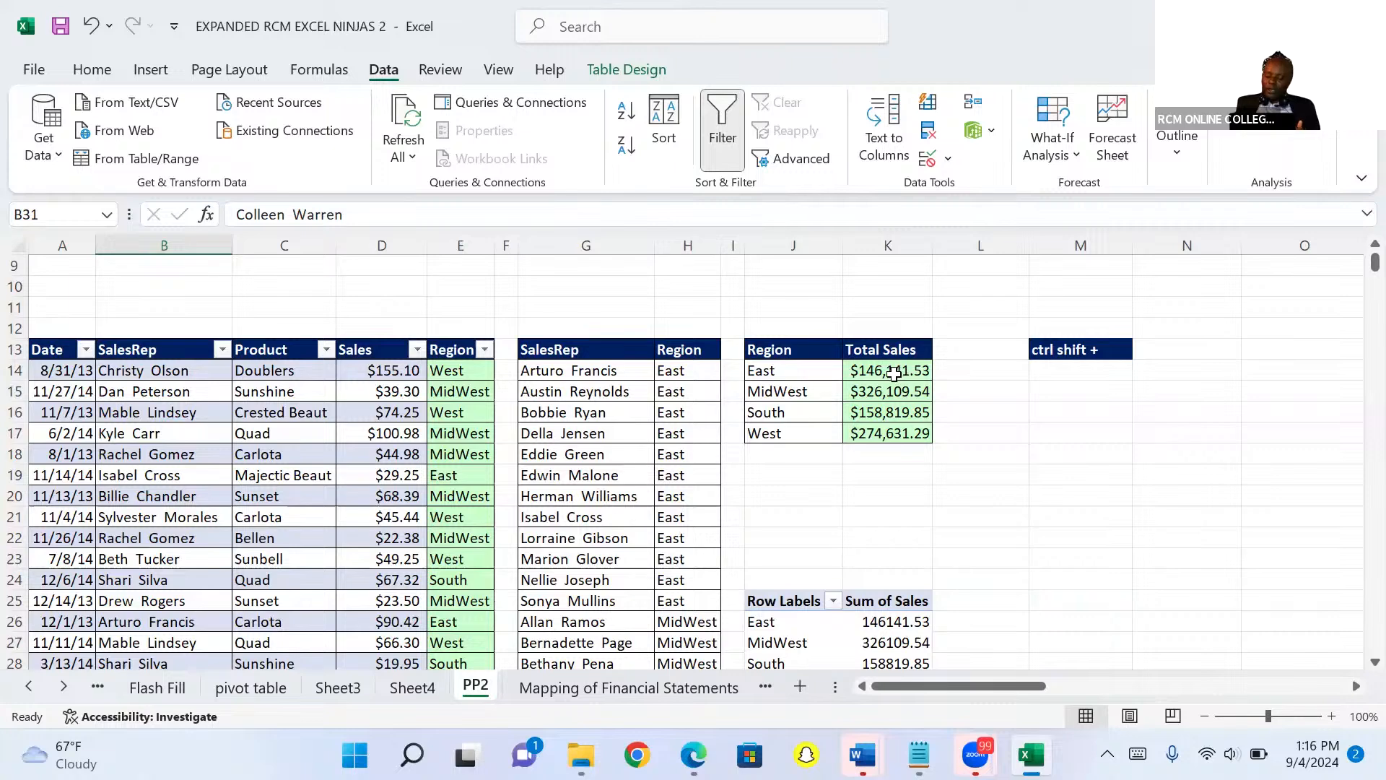
Clear the Total Sales values in K14:K17 beside the region list.
click(894, 373)
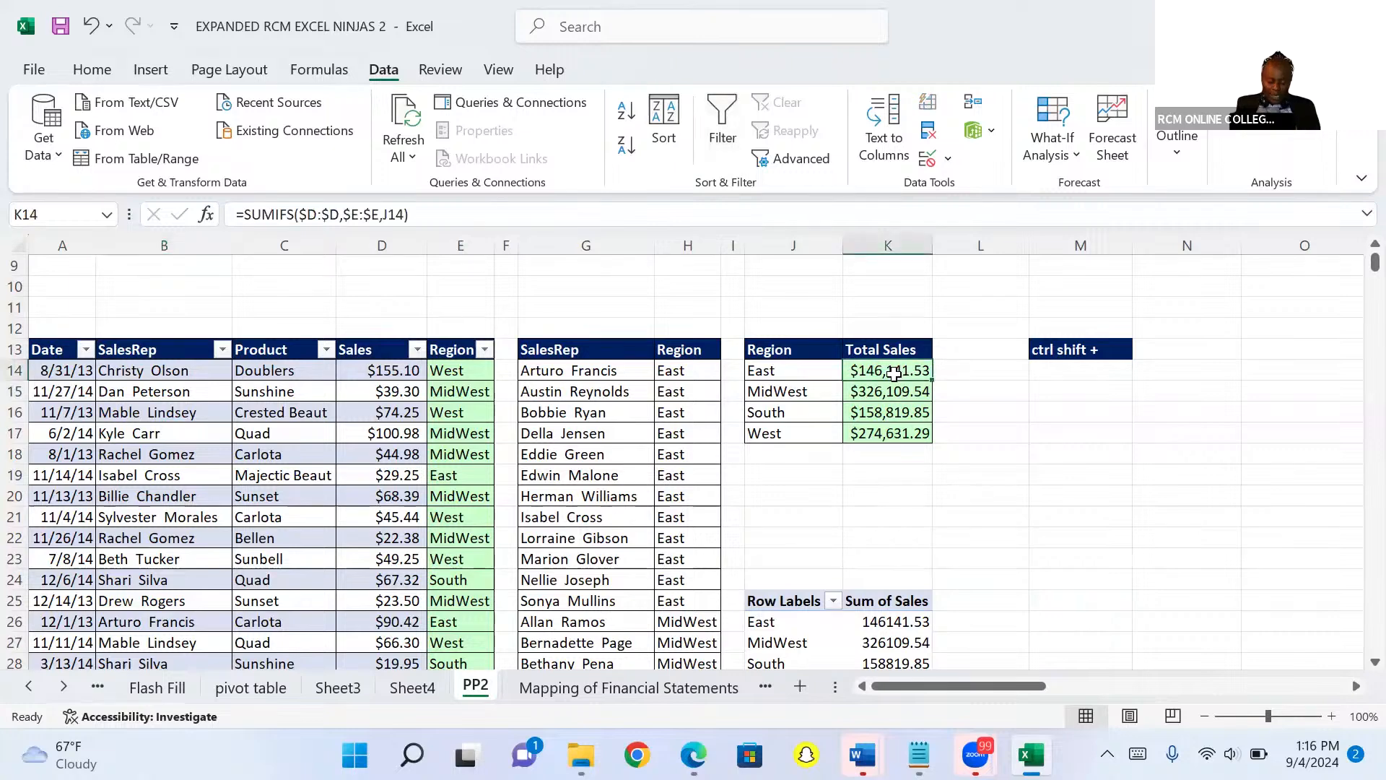
key(ctrl+shift+Down)
key(ctrl+q)
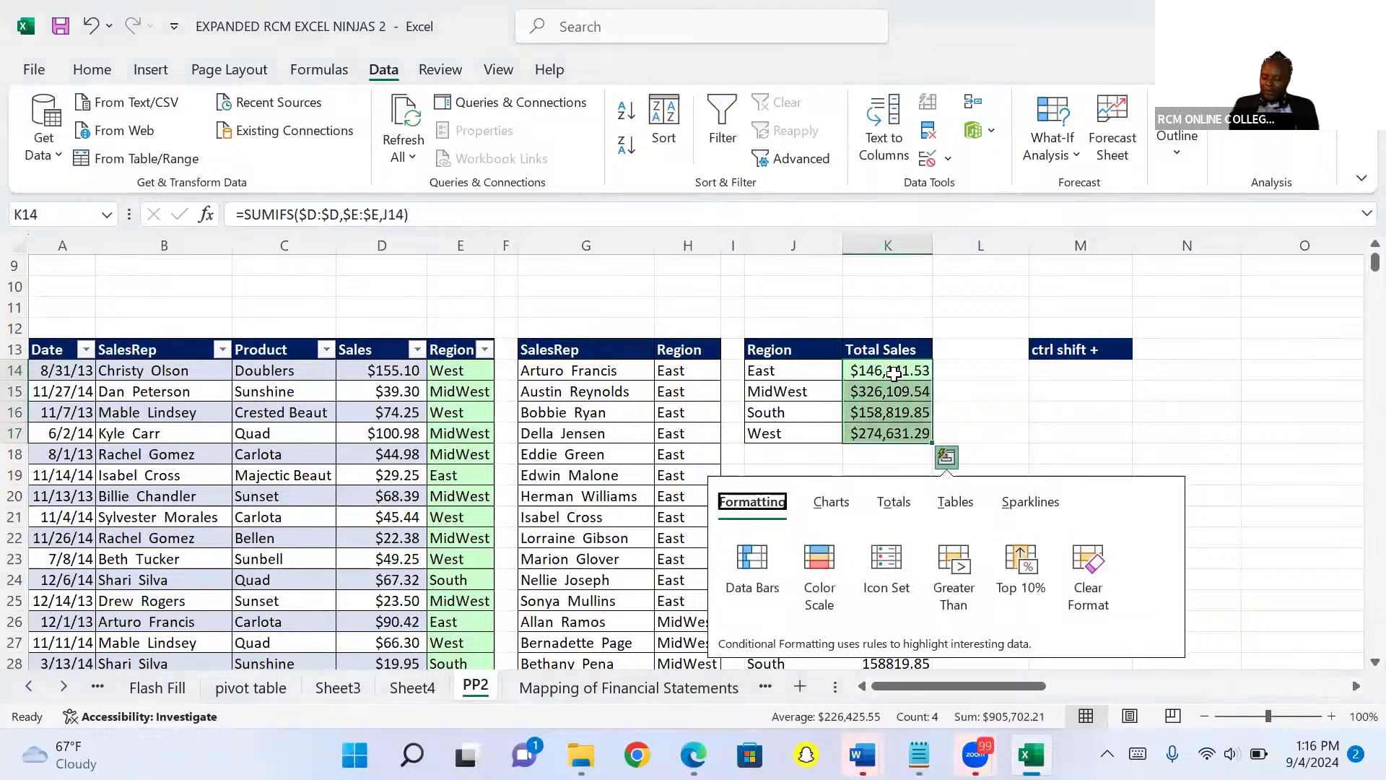
click(947, 366)
click(897, 368)
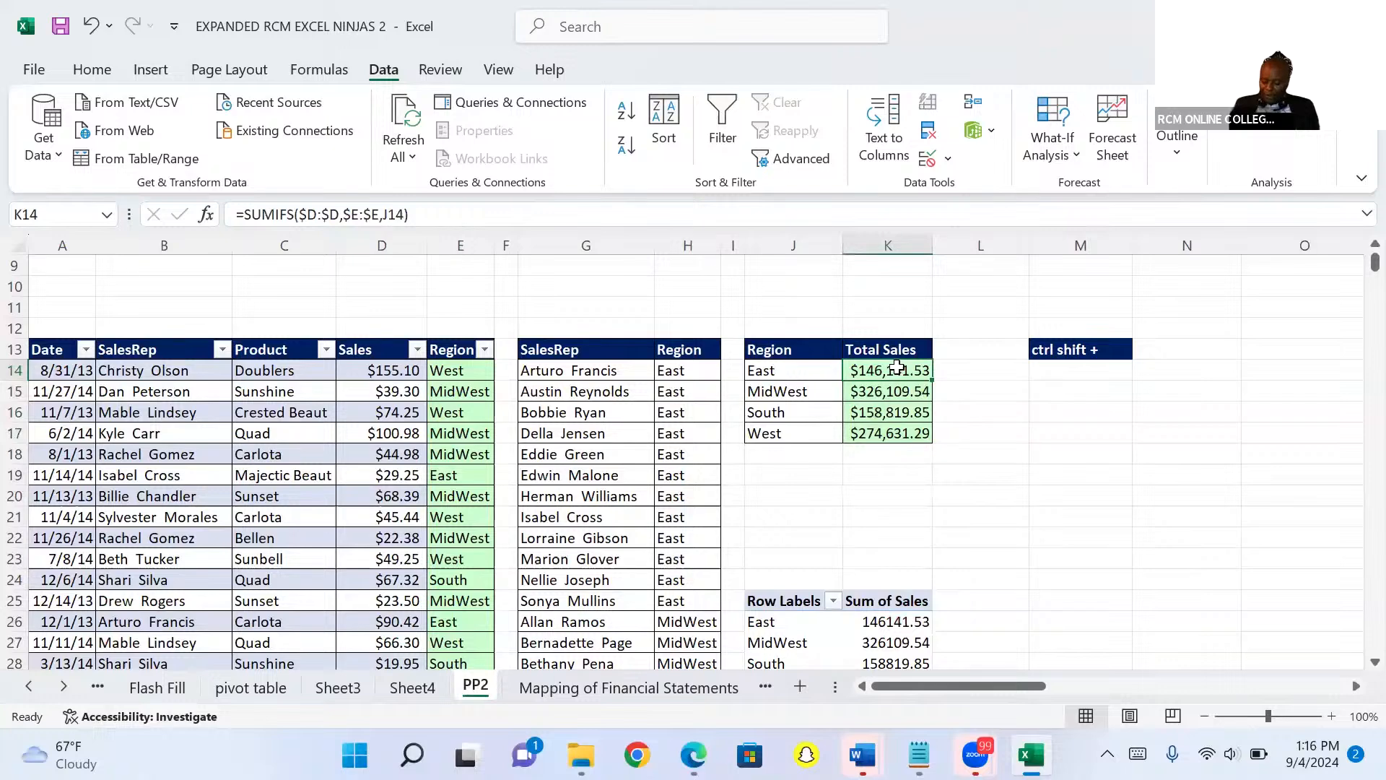
key(ctrl+shift+Down)
key(Delete)
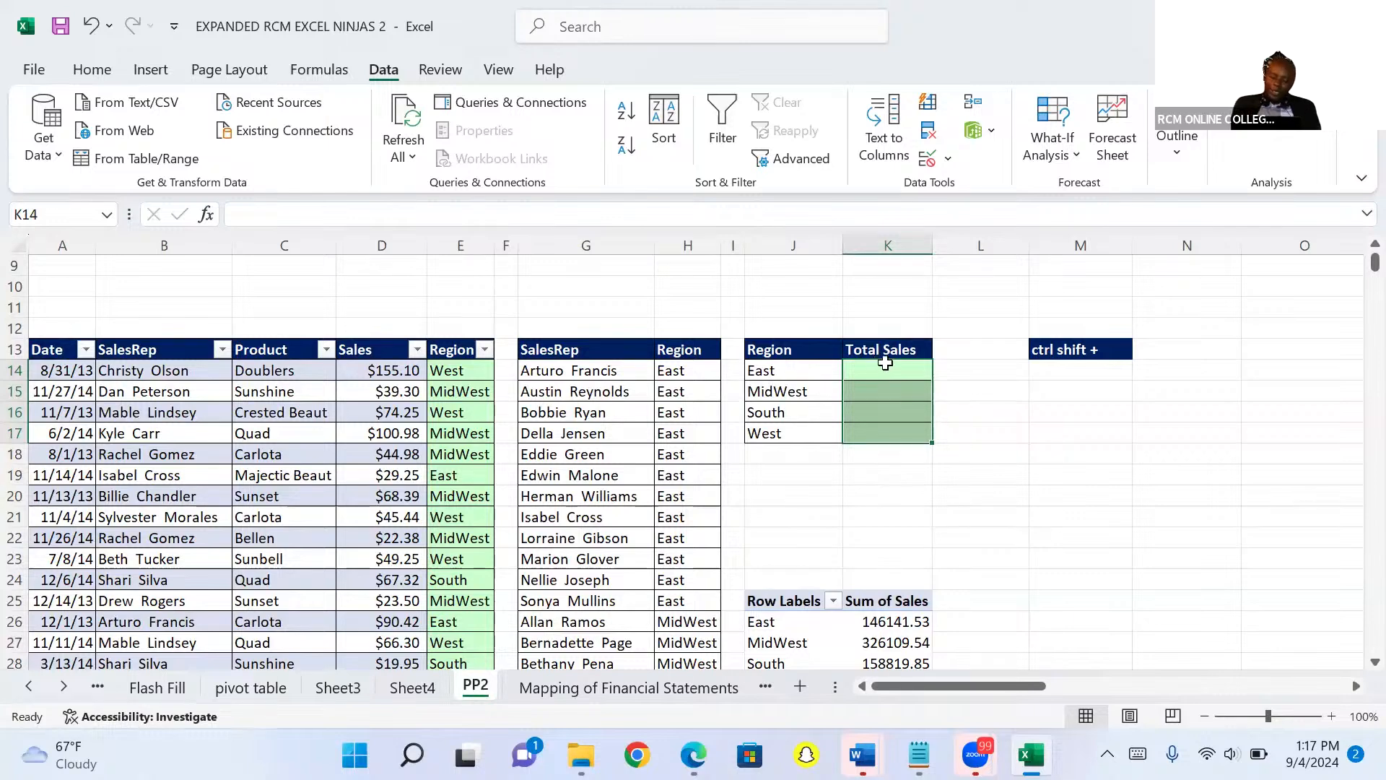
Start a SUMIFS formula in K14 using the absolute Sales column $D:$D as the sum range.
click(875, 369)
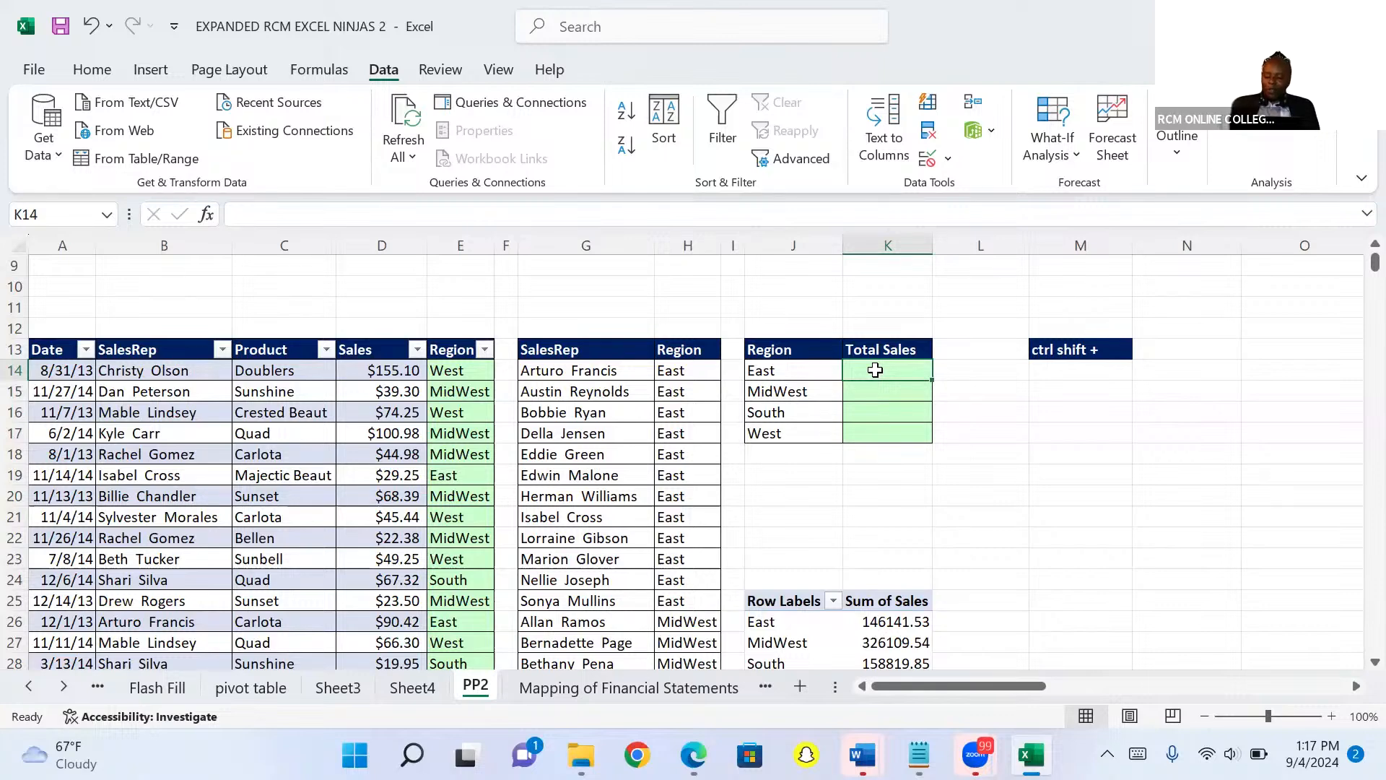
text(=)
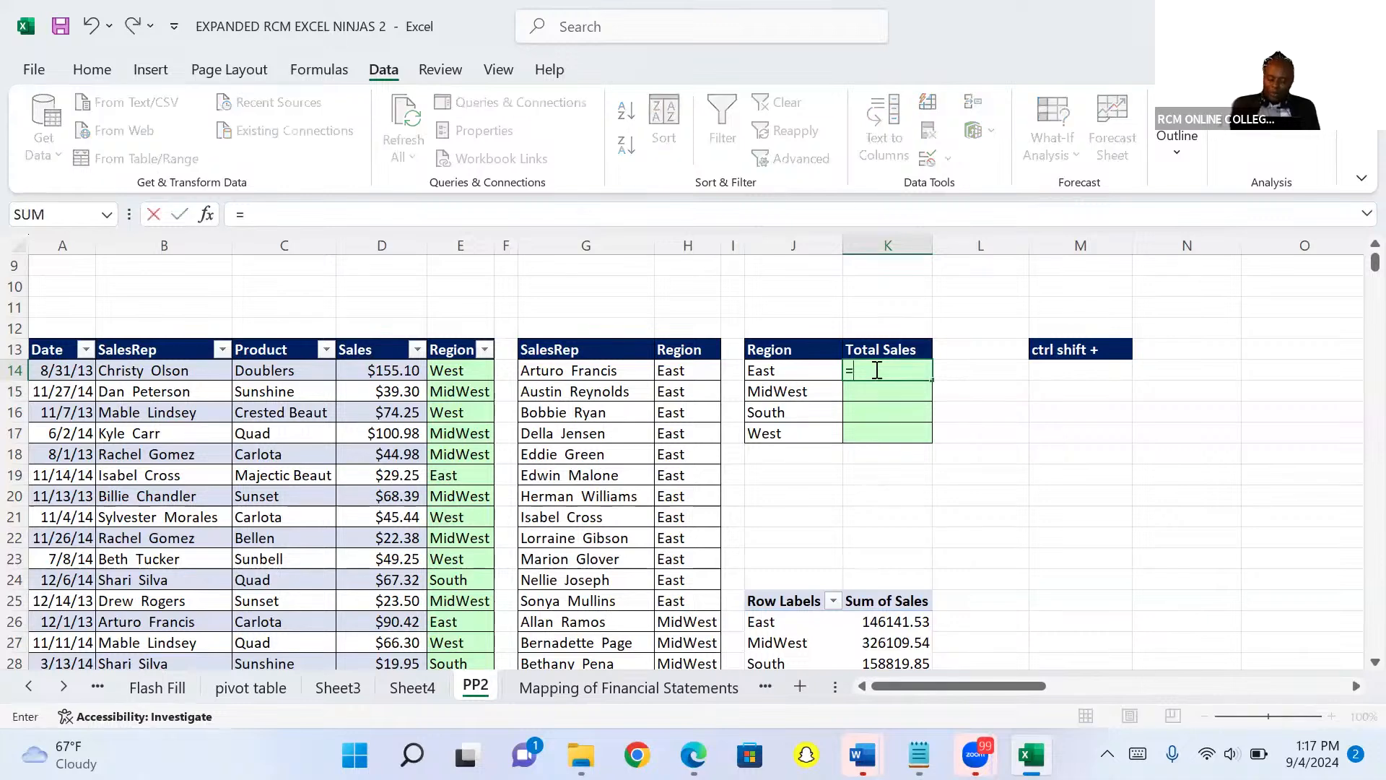
text(sumifs)
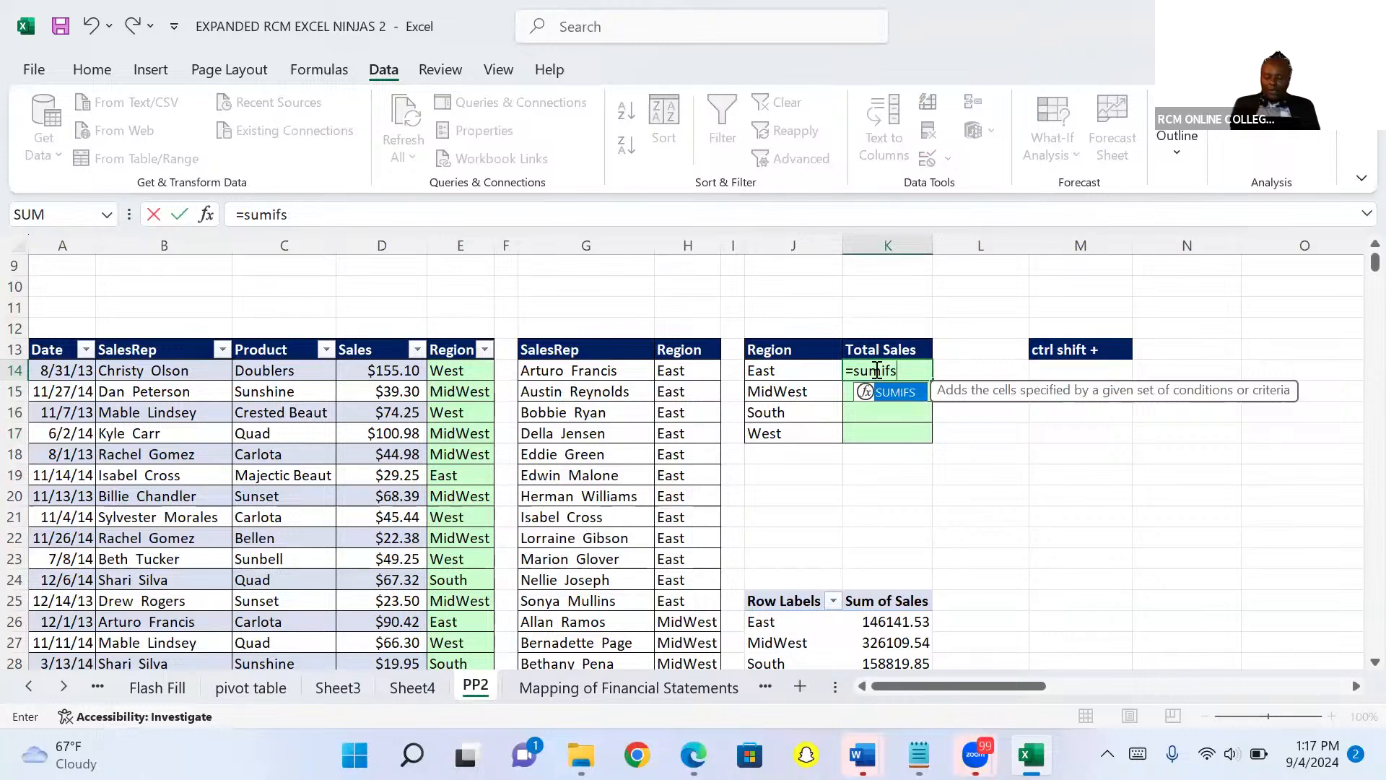
key(Tab)
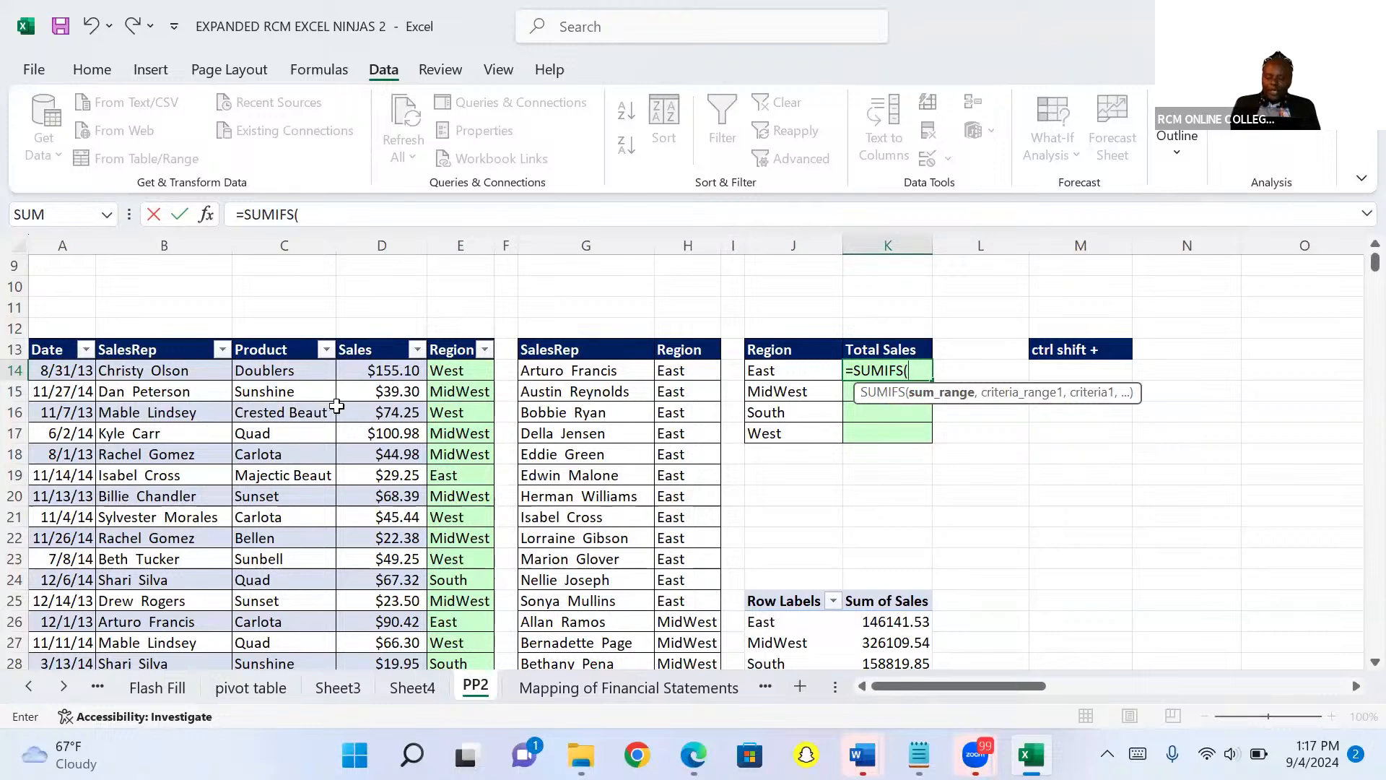
click(387, 242)
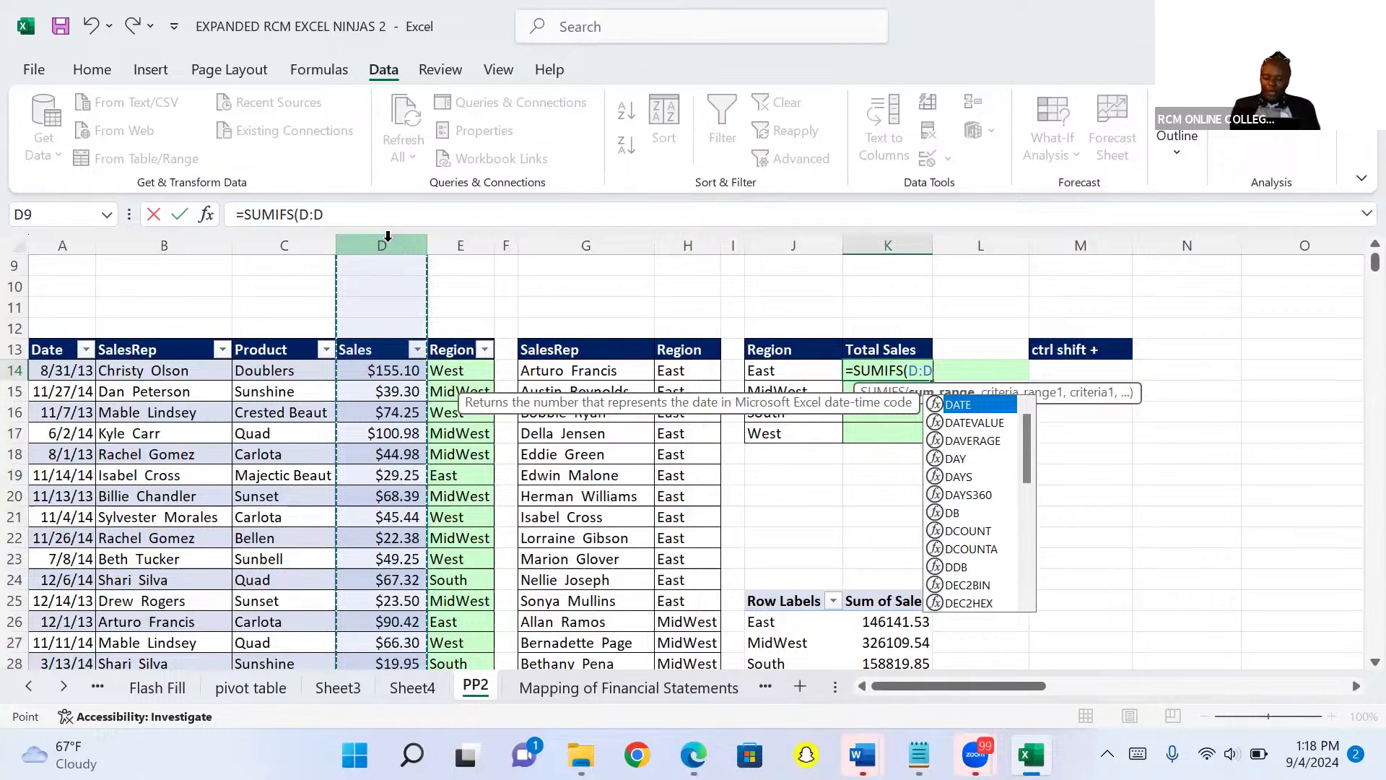
key(Escape)
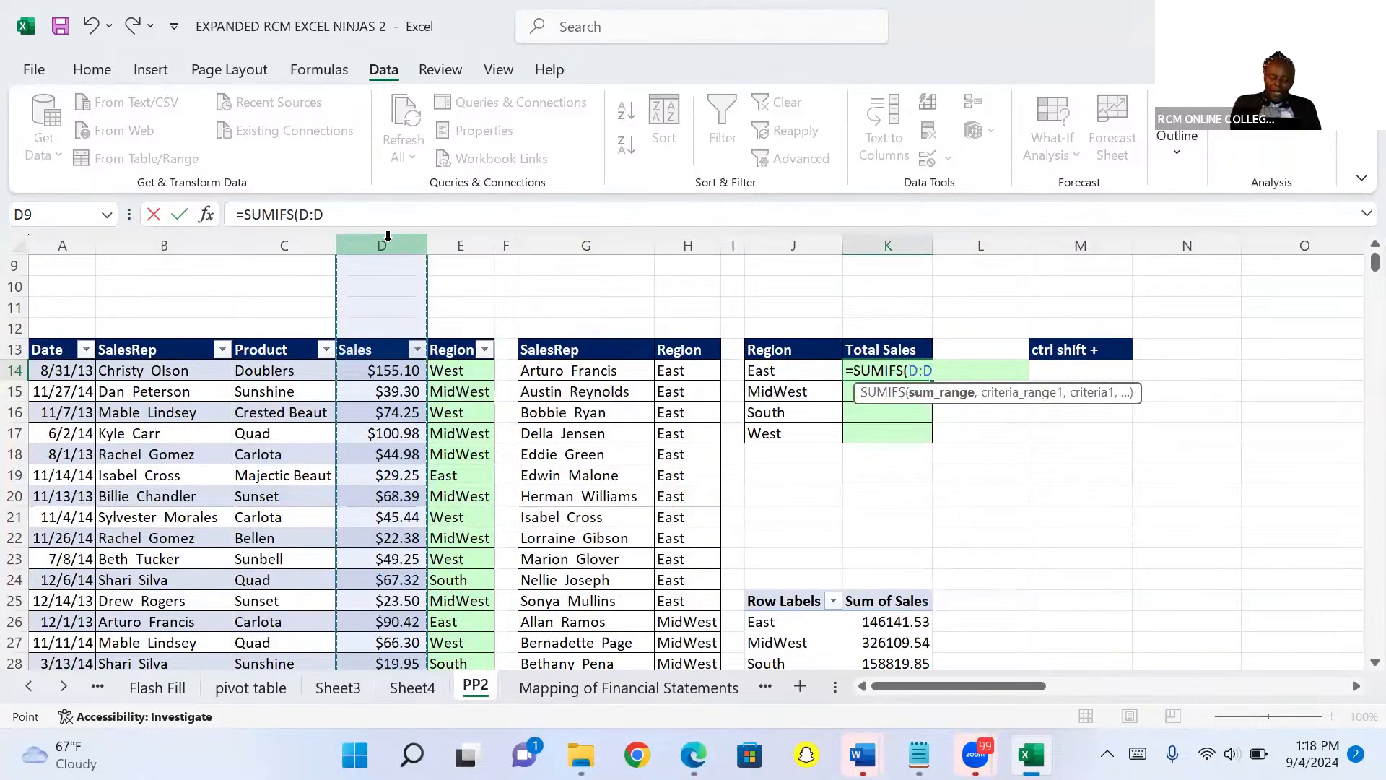
key(F4)
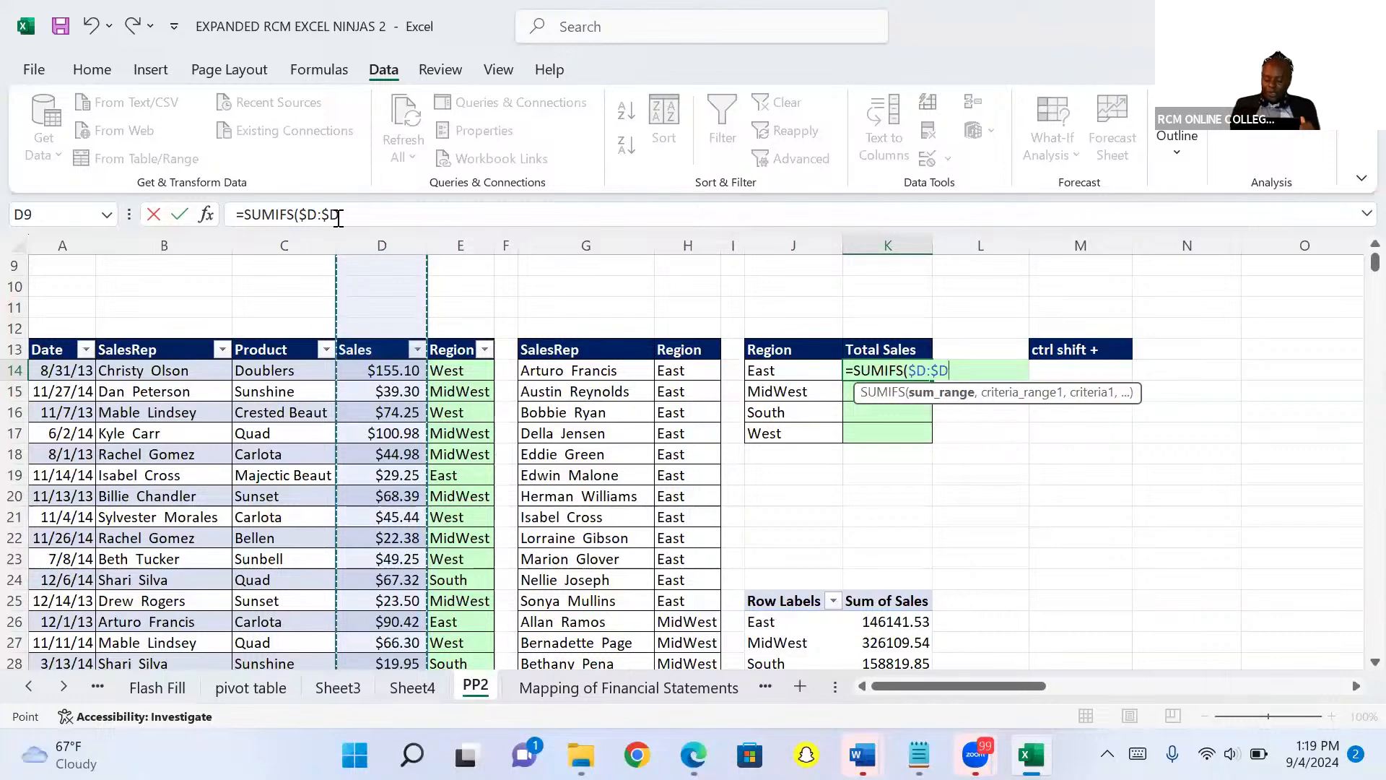
text(,)
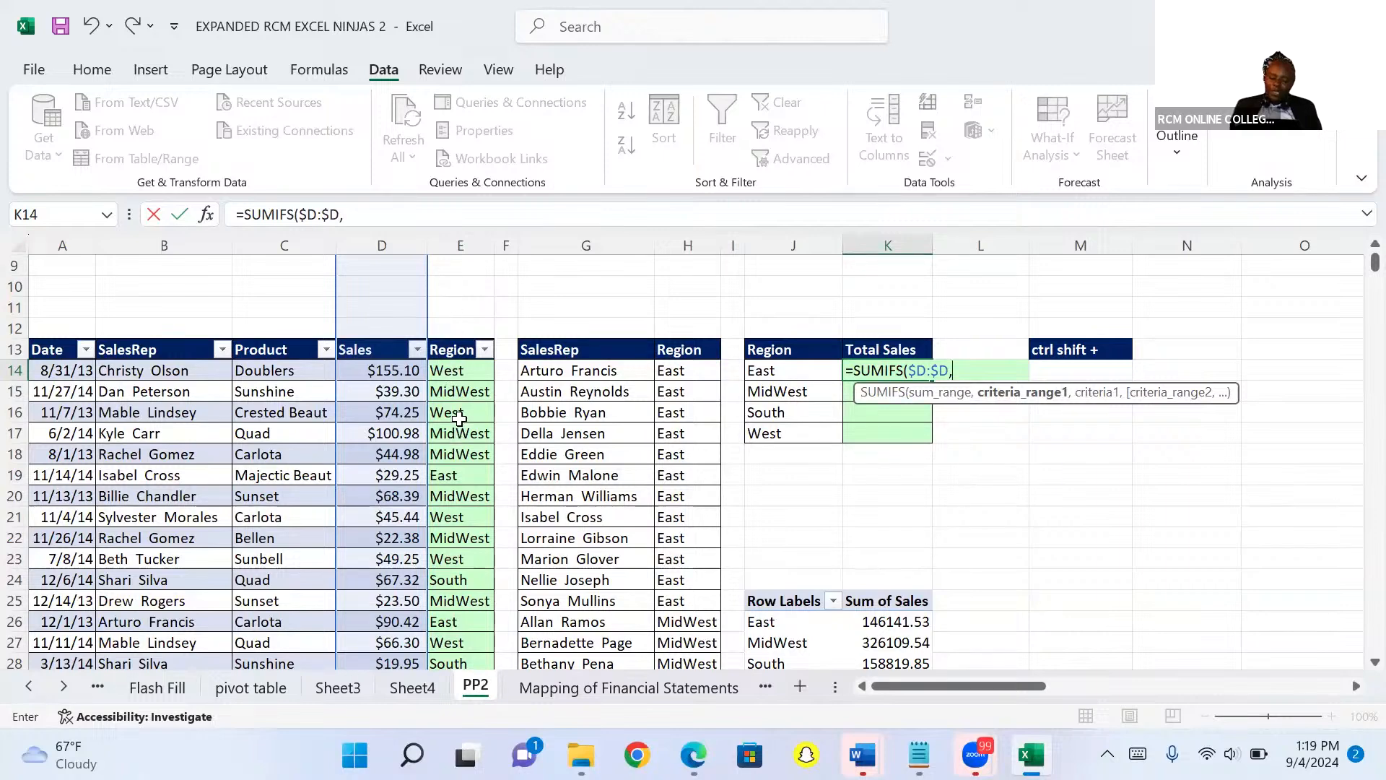
Add the absolute Region column $E:$E as the SUMIFS criteria range.
click(457, 244)
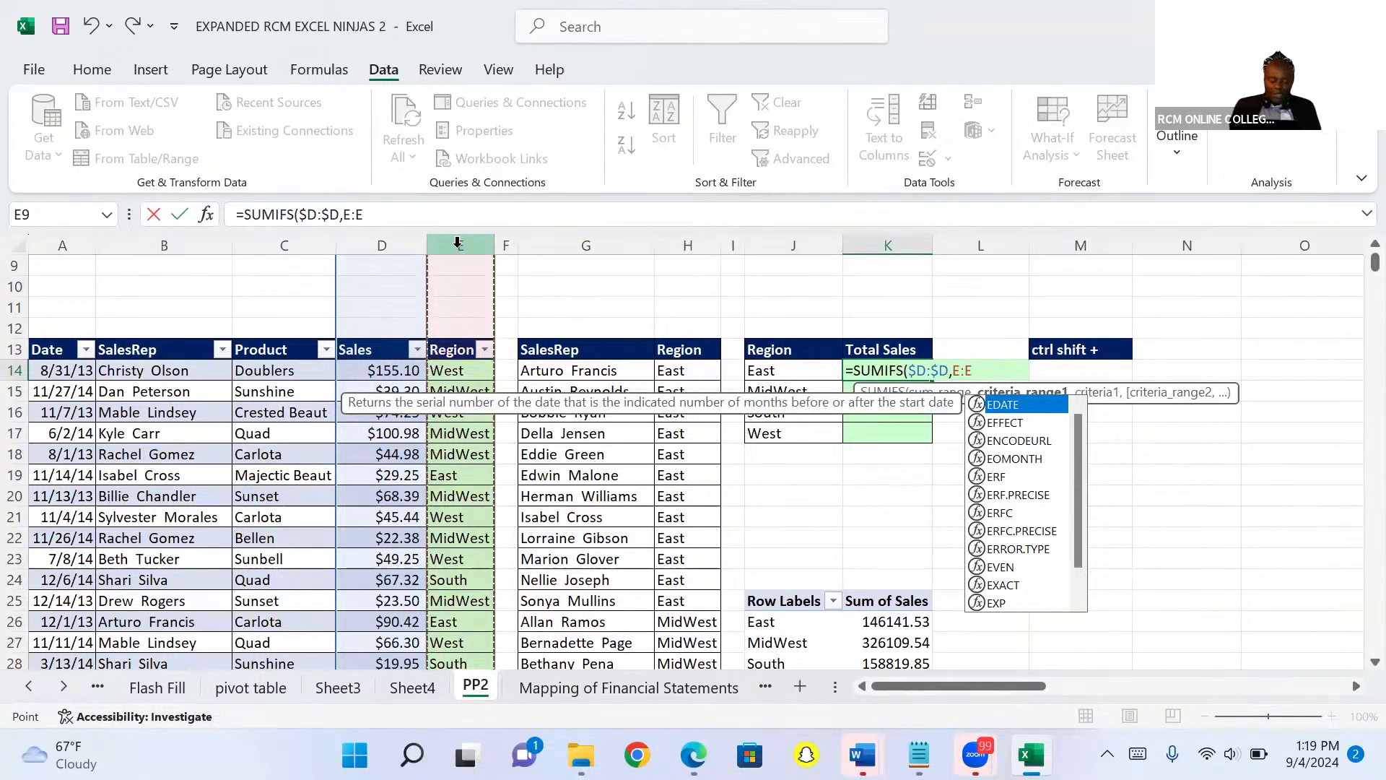
key(Escape)
key(F4)
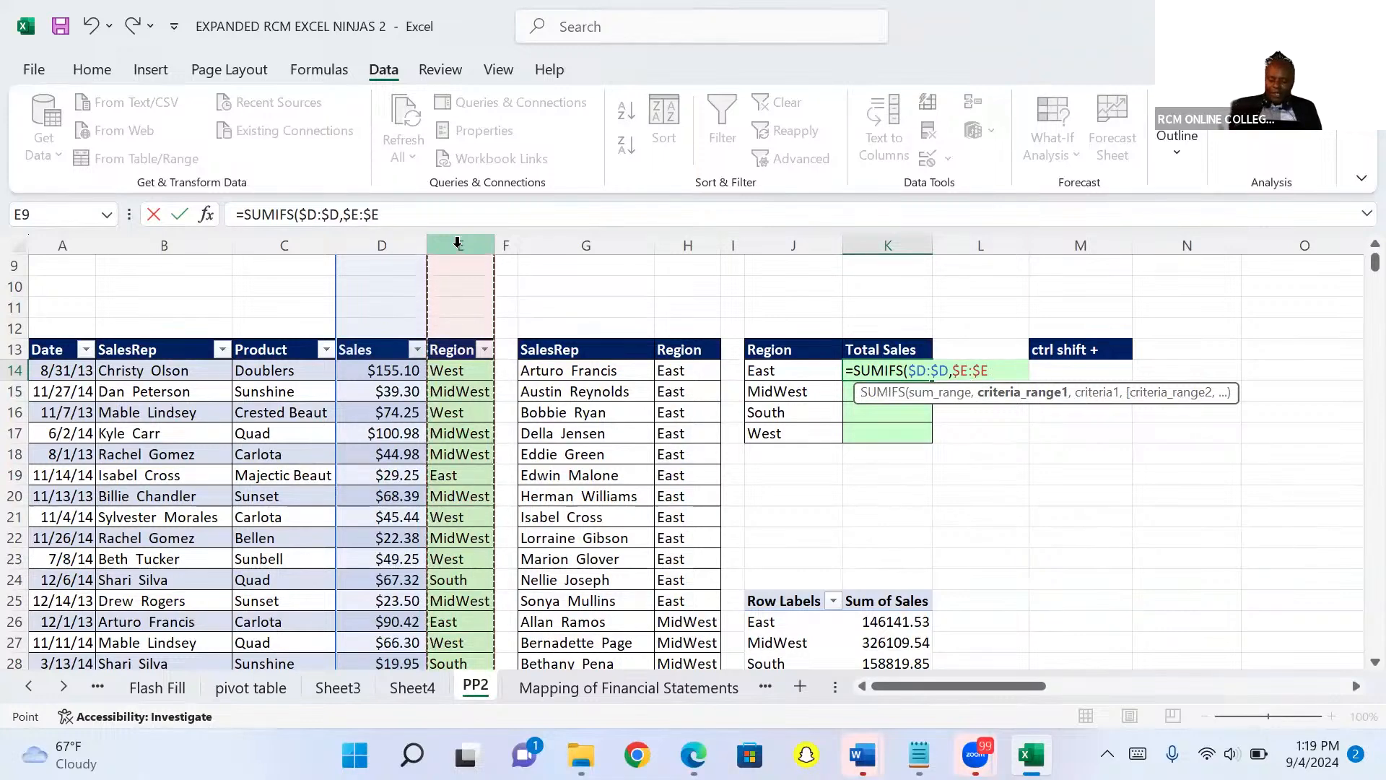
text(,)
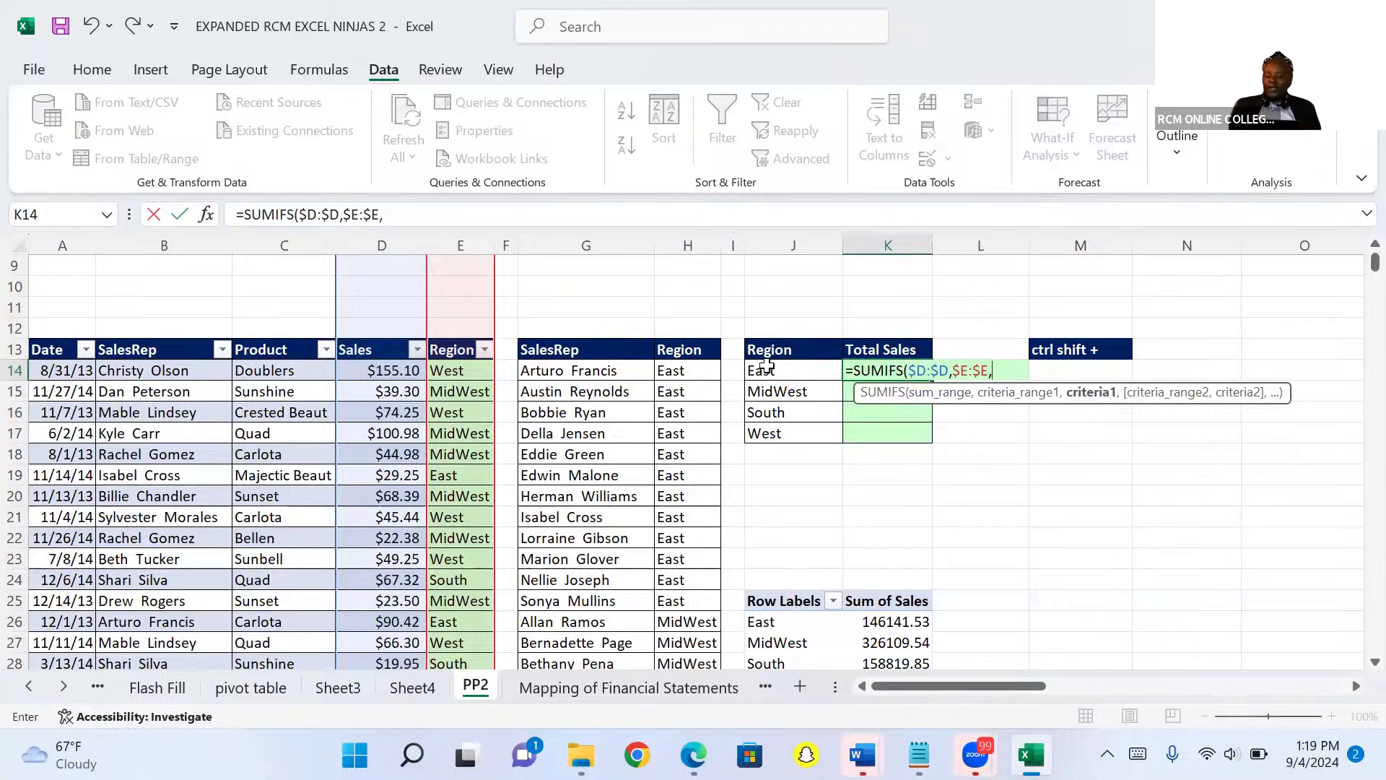
Complete the formula with the mixed reference $J14 as criterion, then copy it down through K17.
click(767, 367)
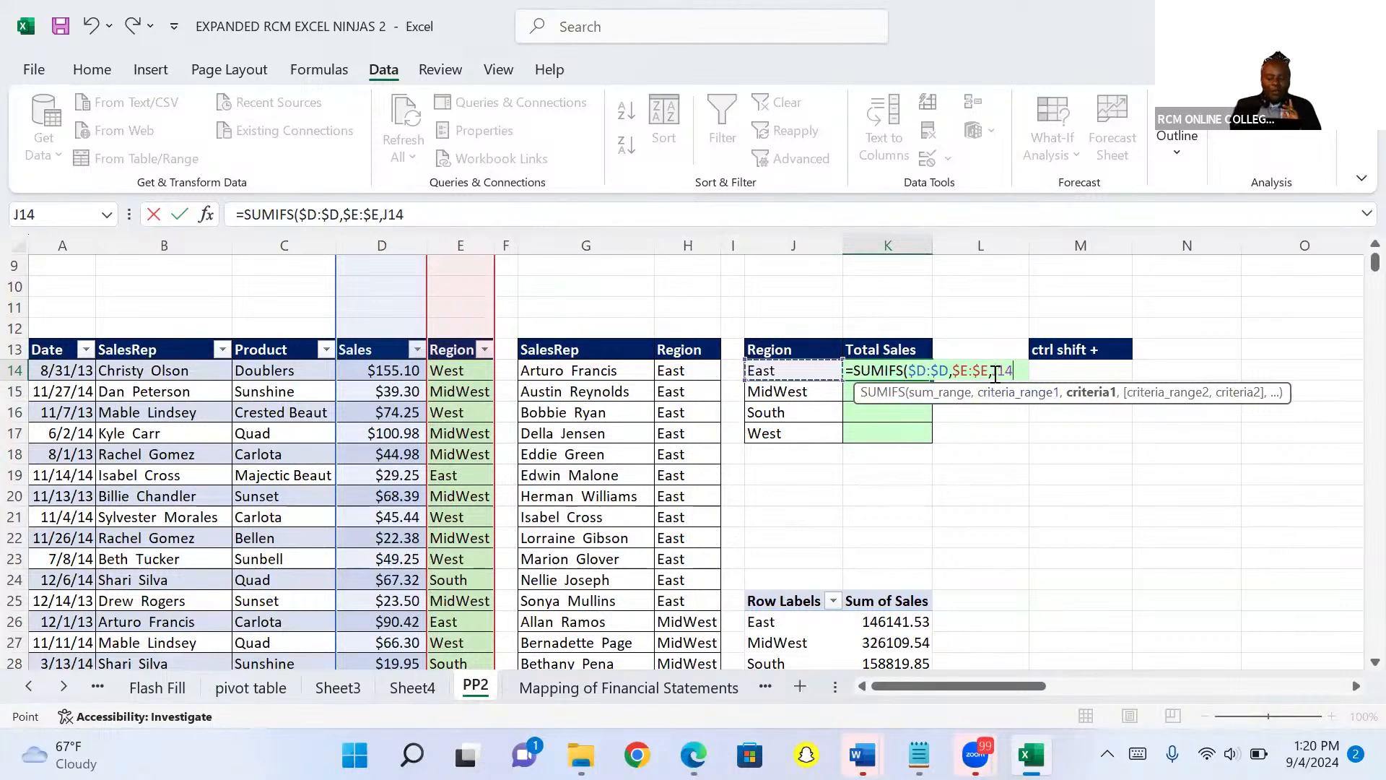
click(994, 373)
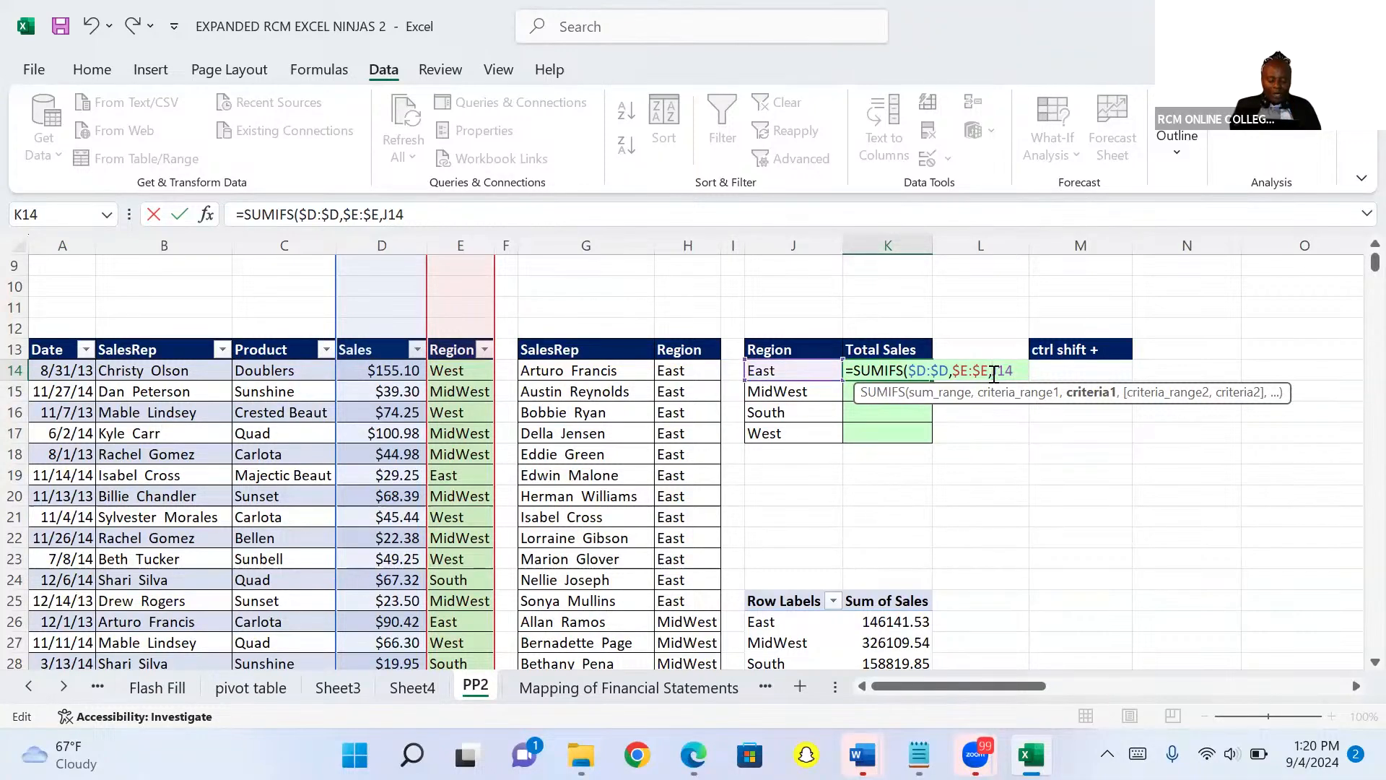
text($)
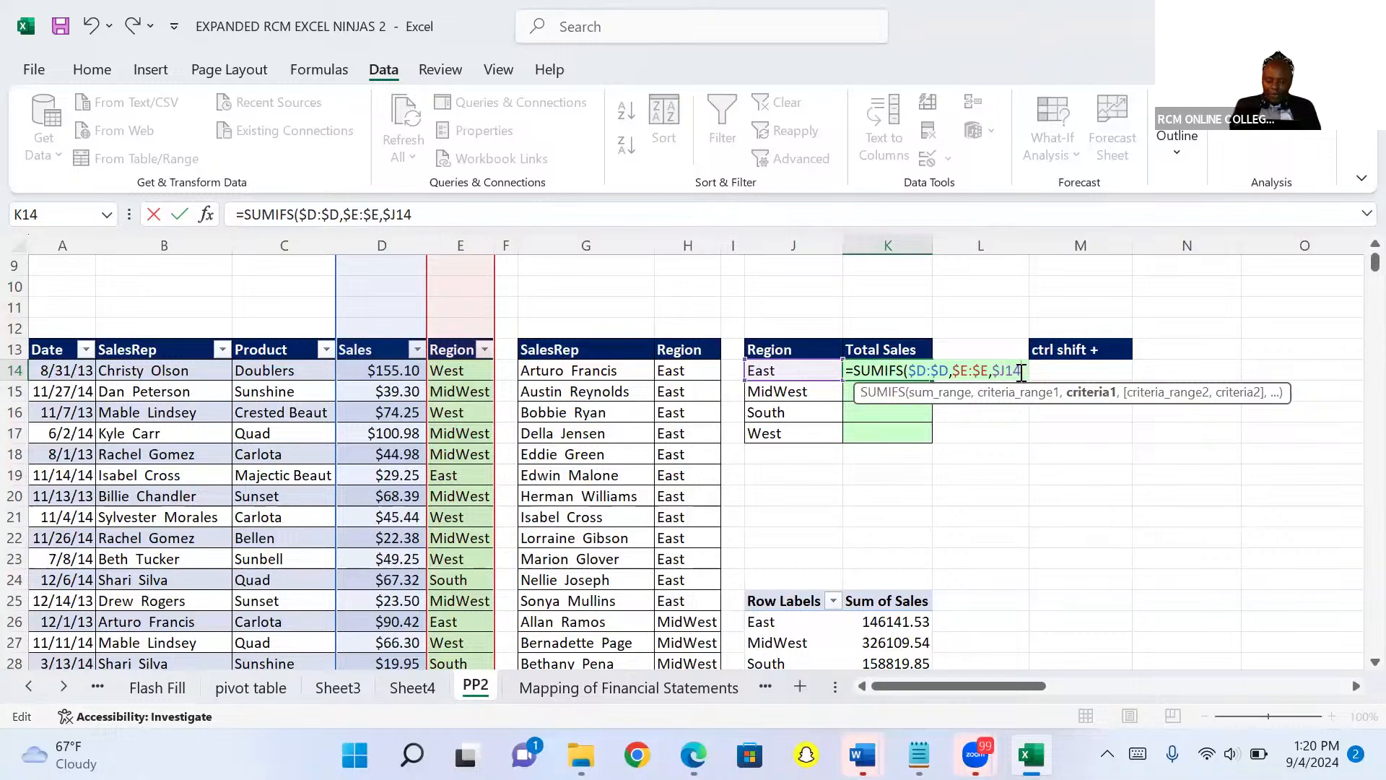
text())
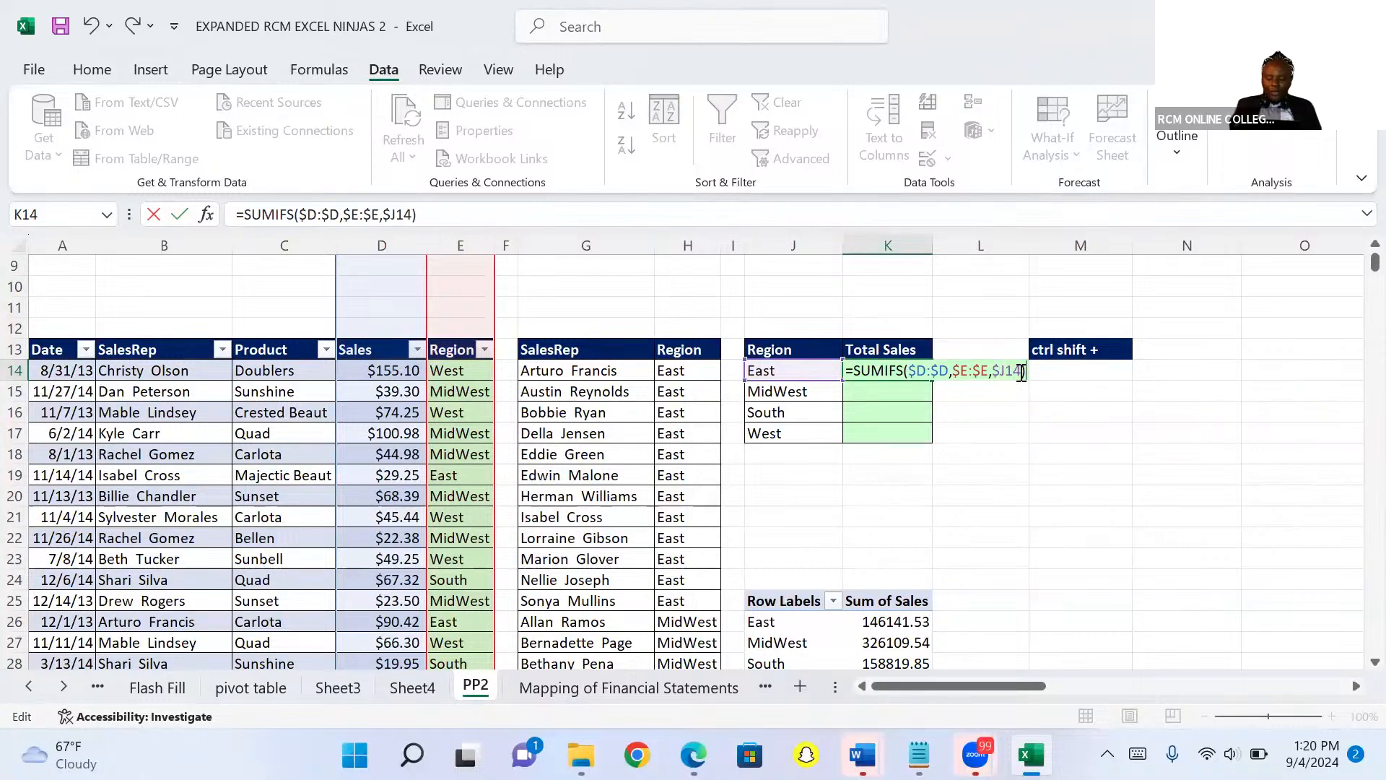
key(ctrl+Return)
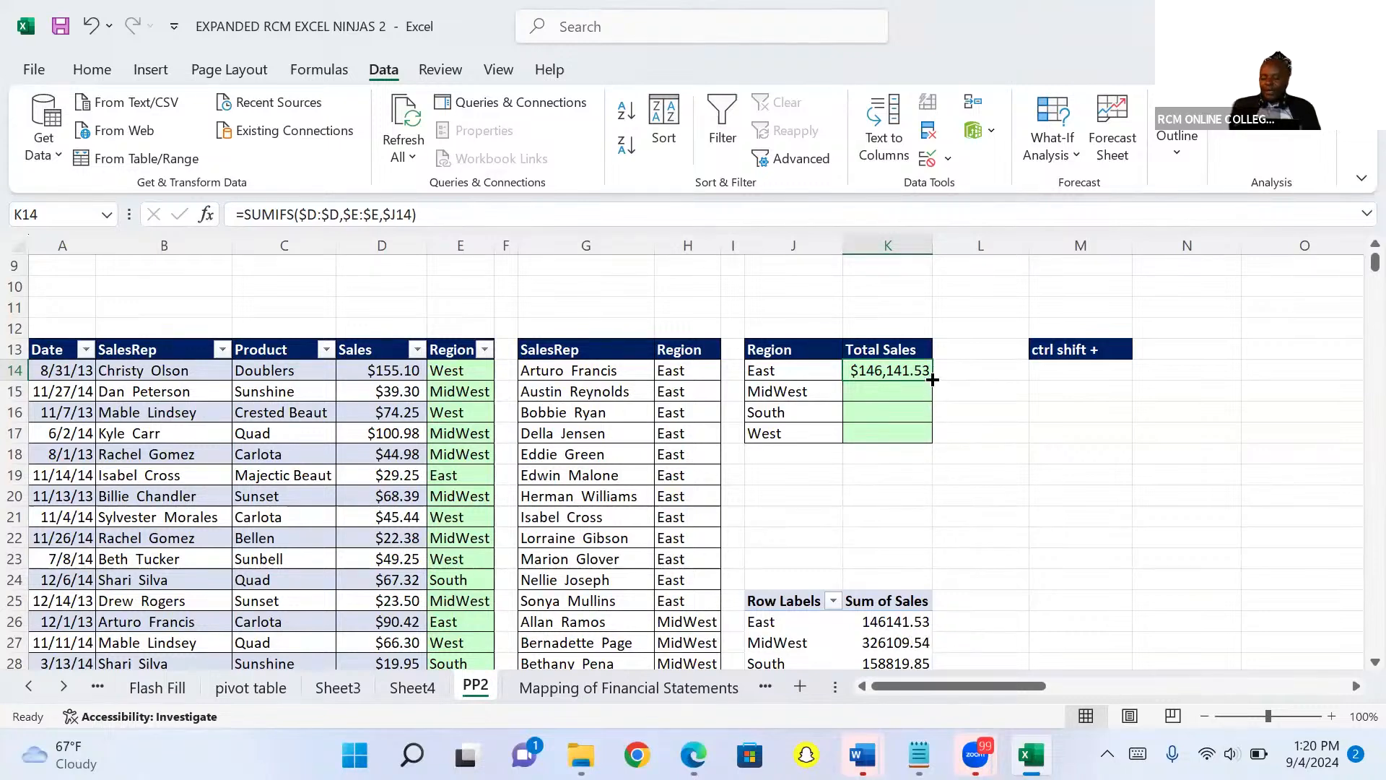
drag(933, 380, 932, 436)
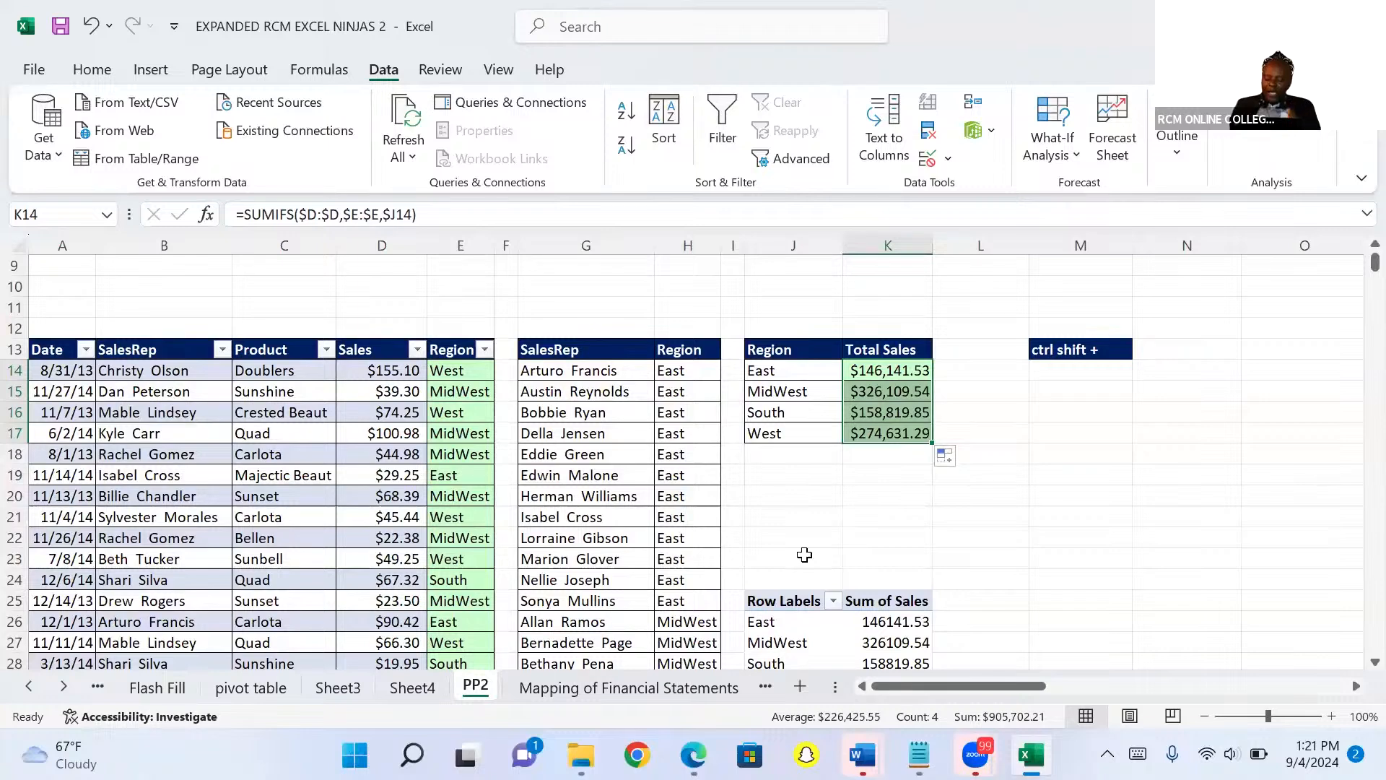
Delete column I holding the Mapping summary table on the Mapping of Financial Statements sheet.
click(615, 694)
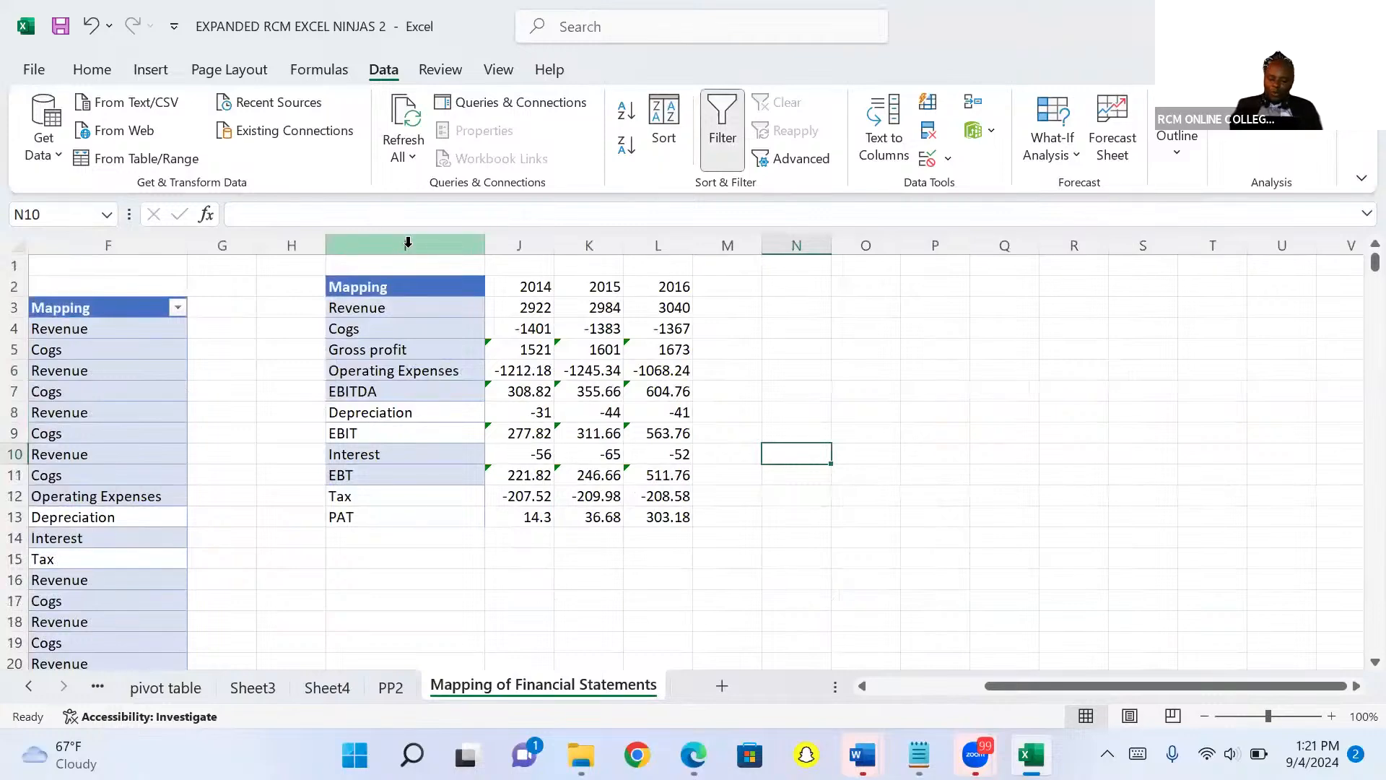
click(408, 243)
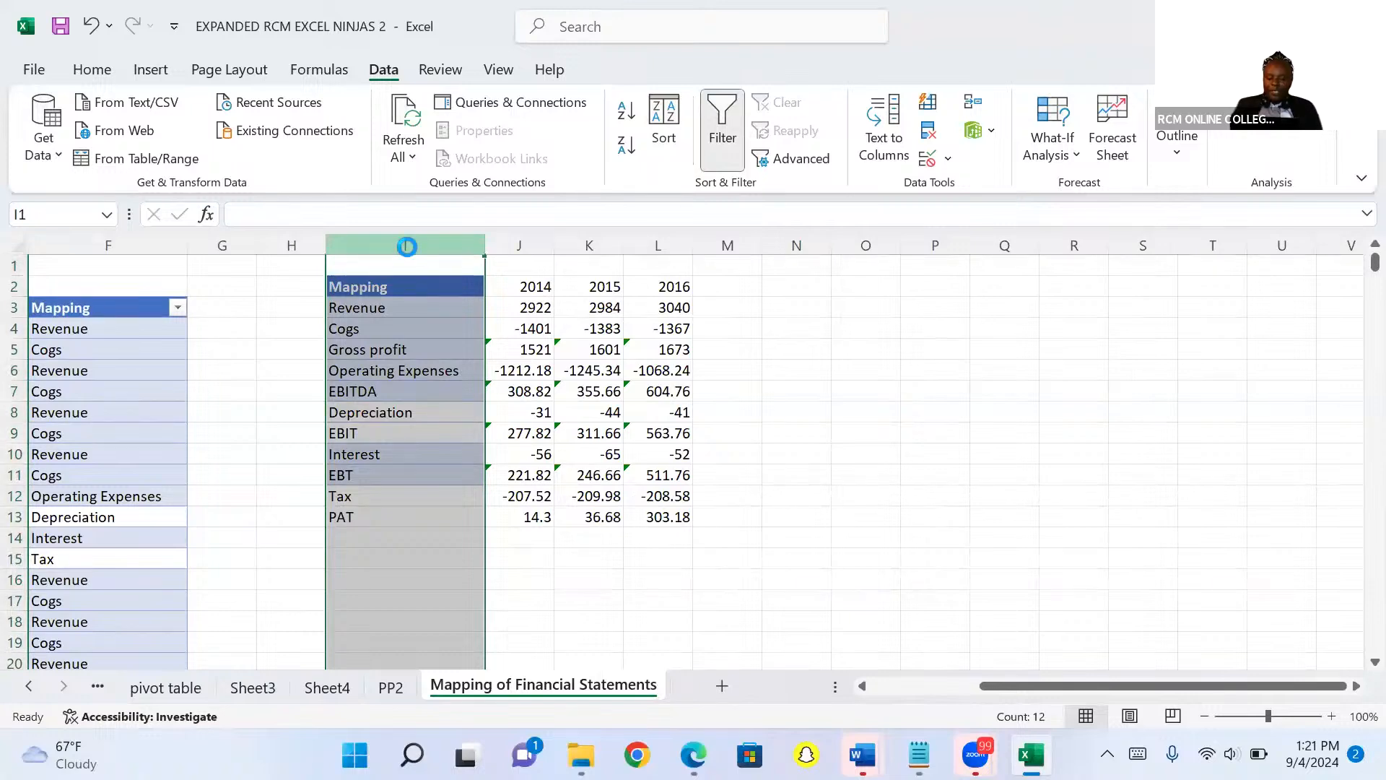
key(ctrl+minus)
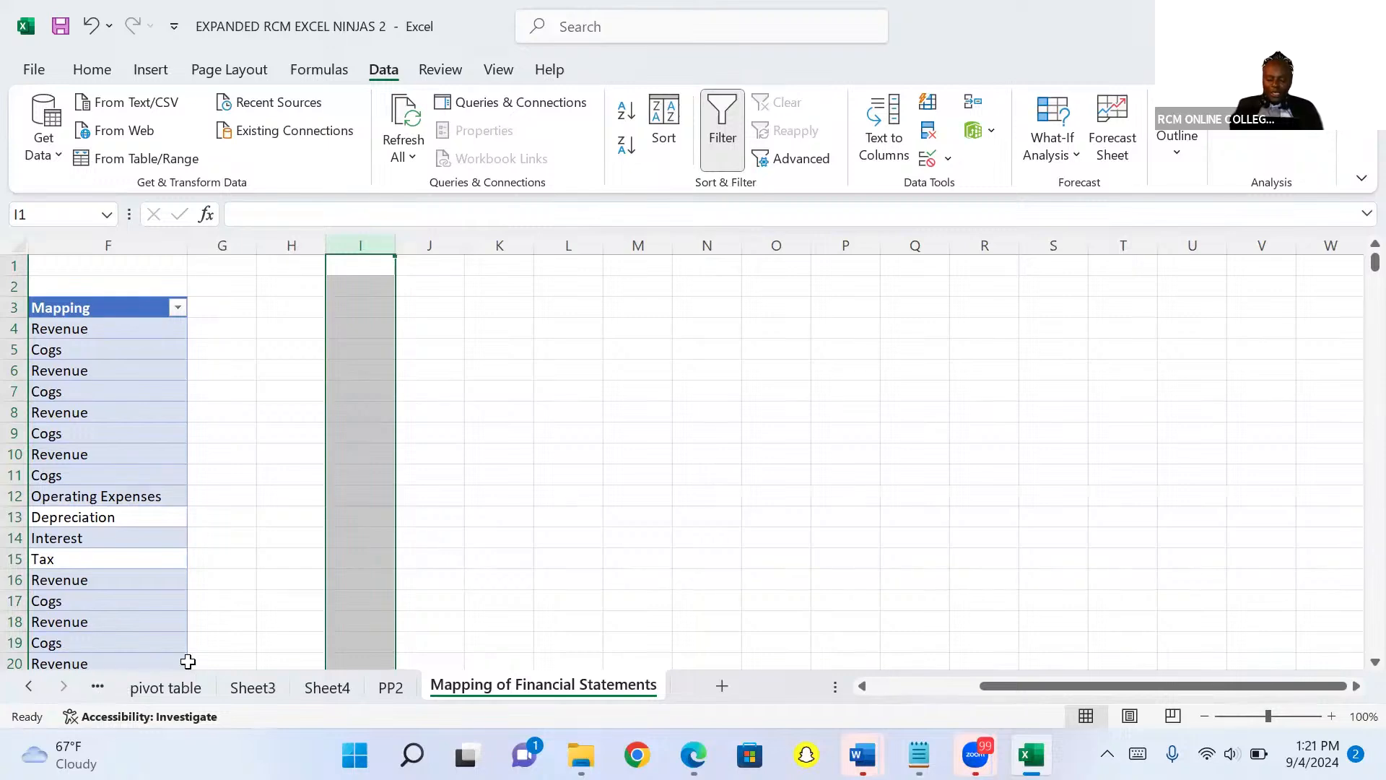
Filter the Financials column to show only Cogs - Discounters.
drag(1027, 690, 916, 687)
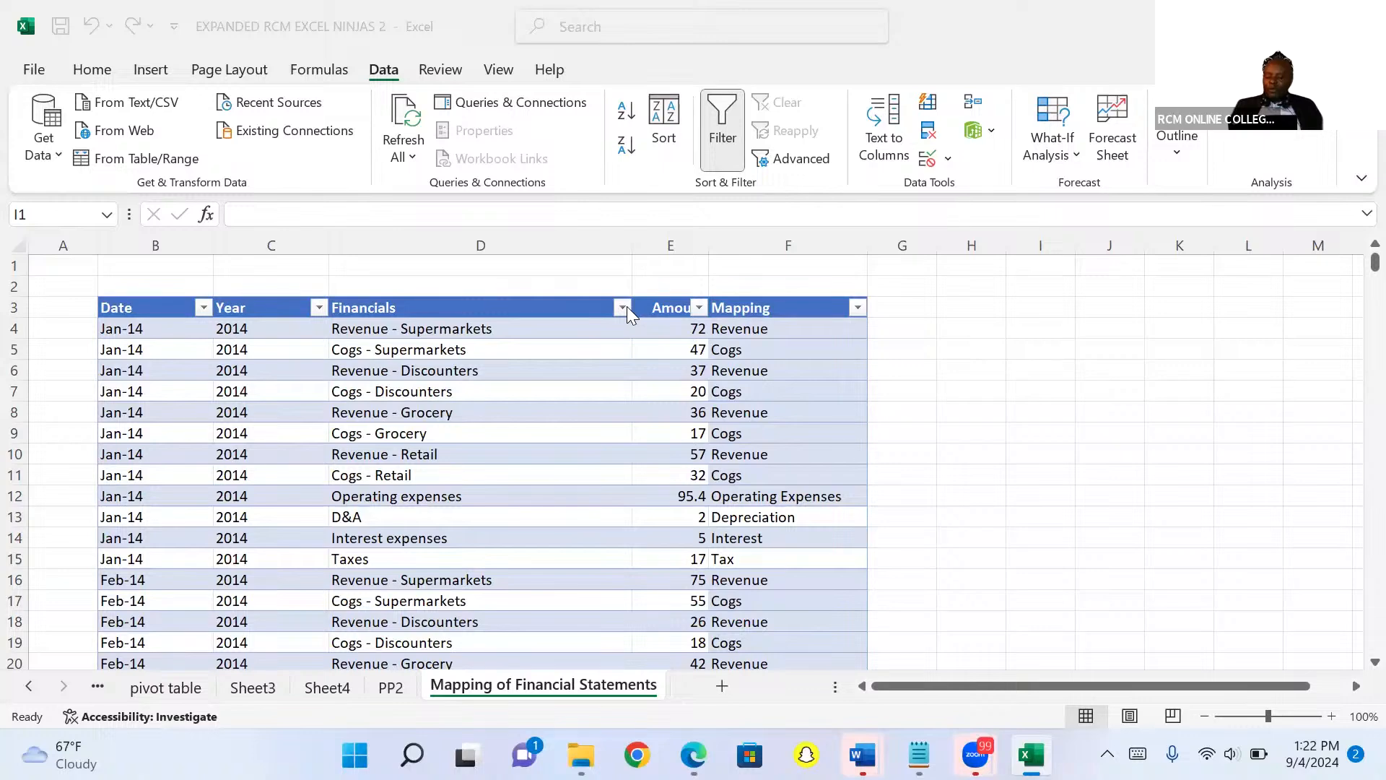
key(ctrl+space)
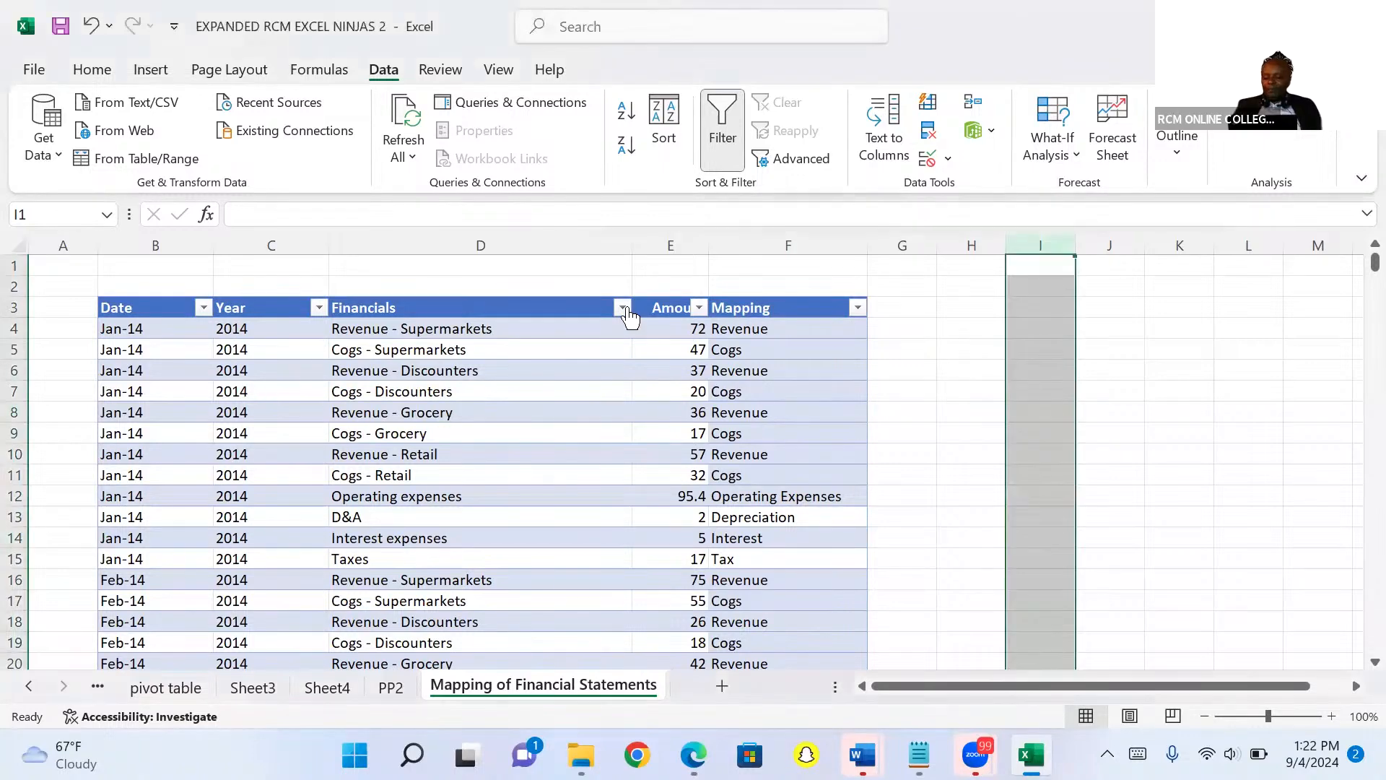
click(622, 310)
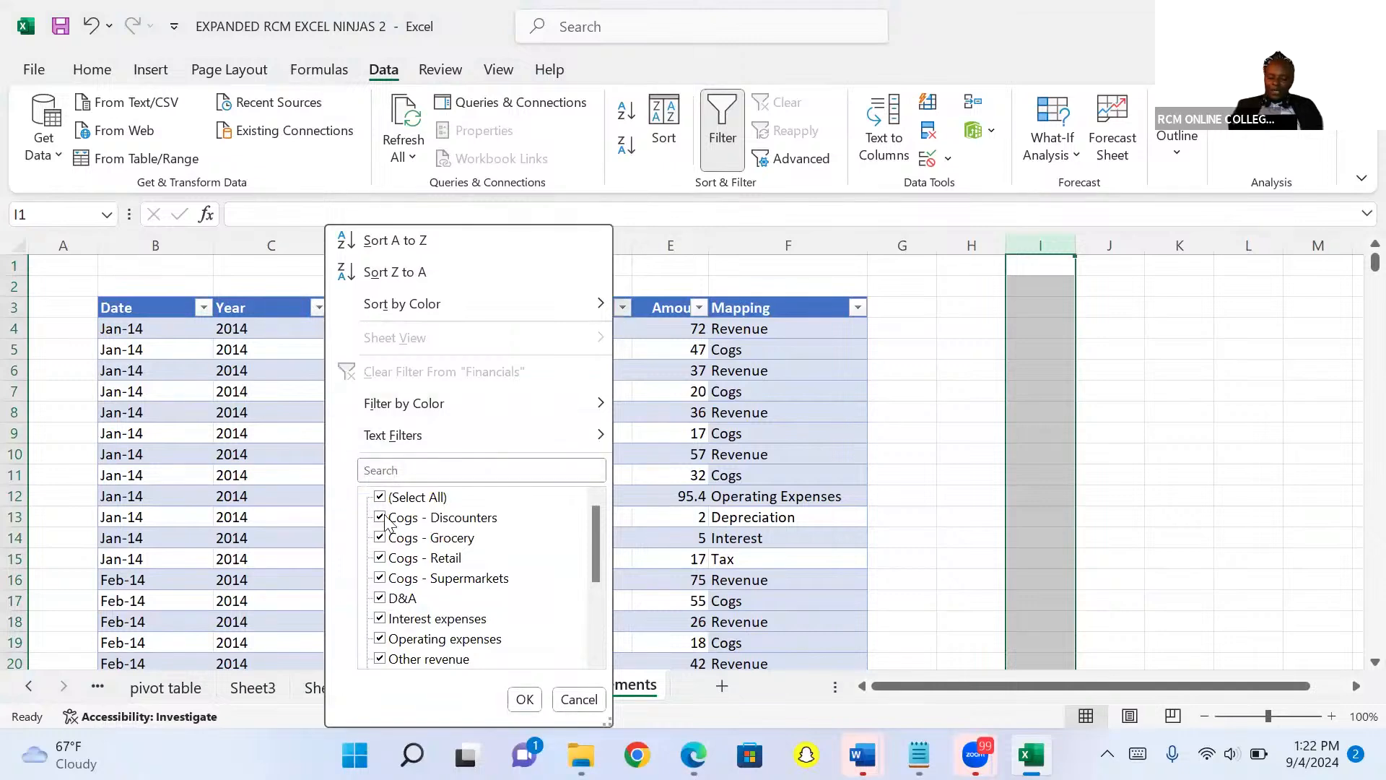
click(380, 497)
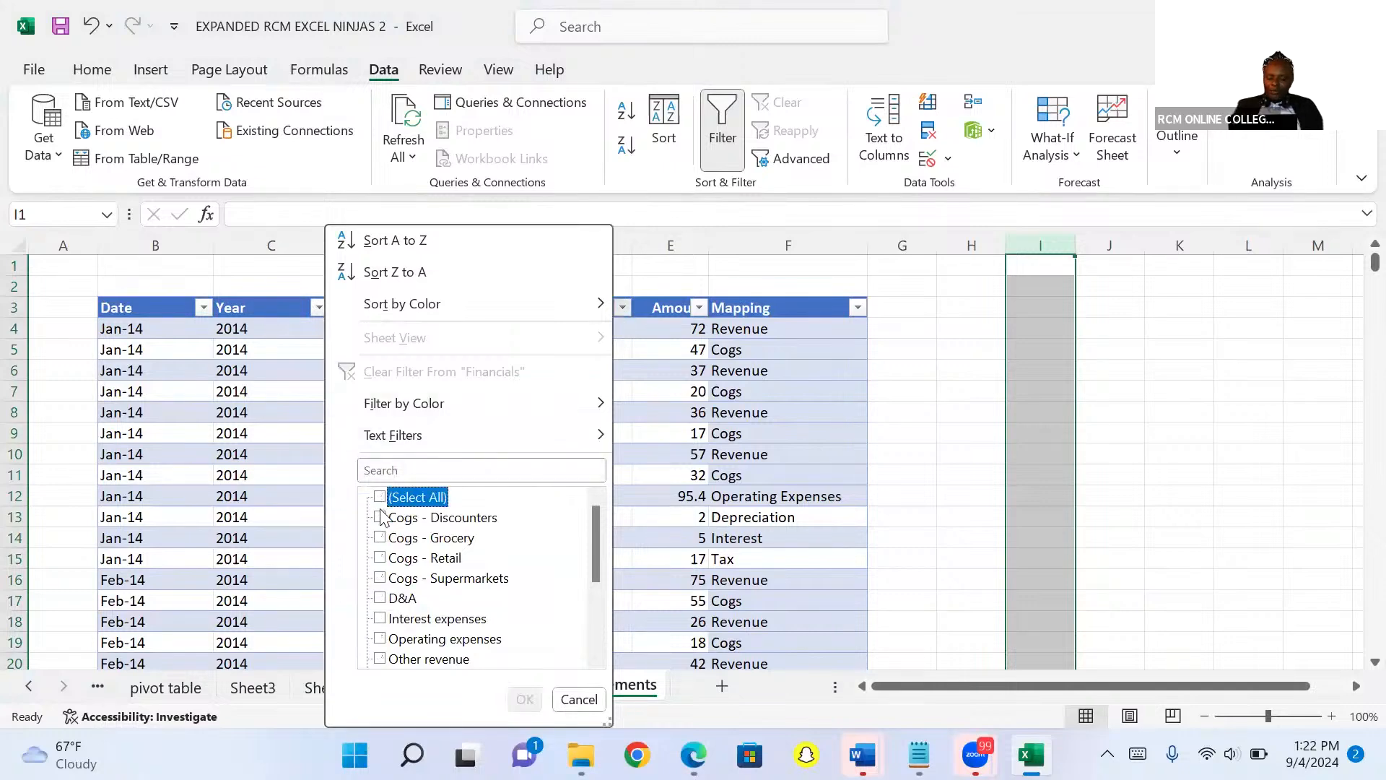
click(381, 517)
click(517, 702)
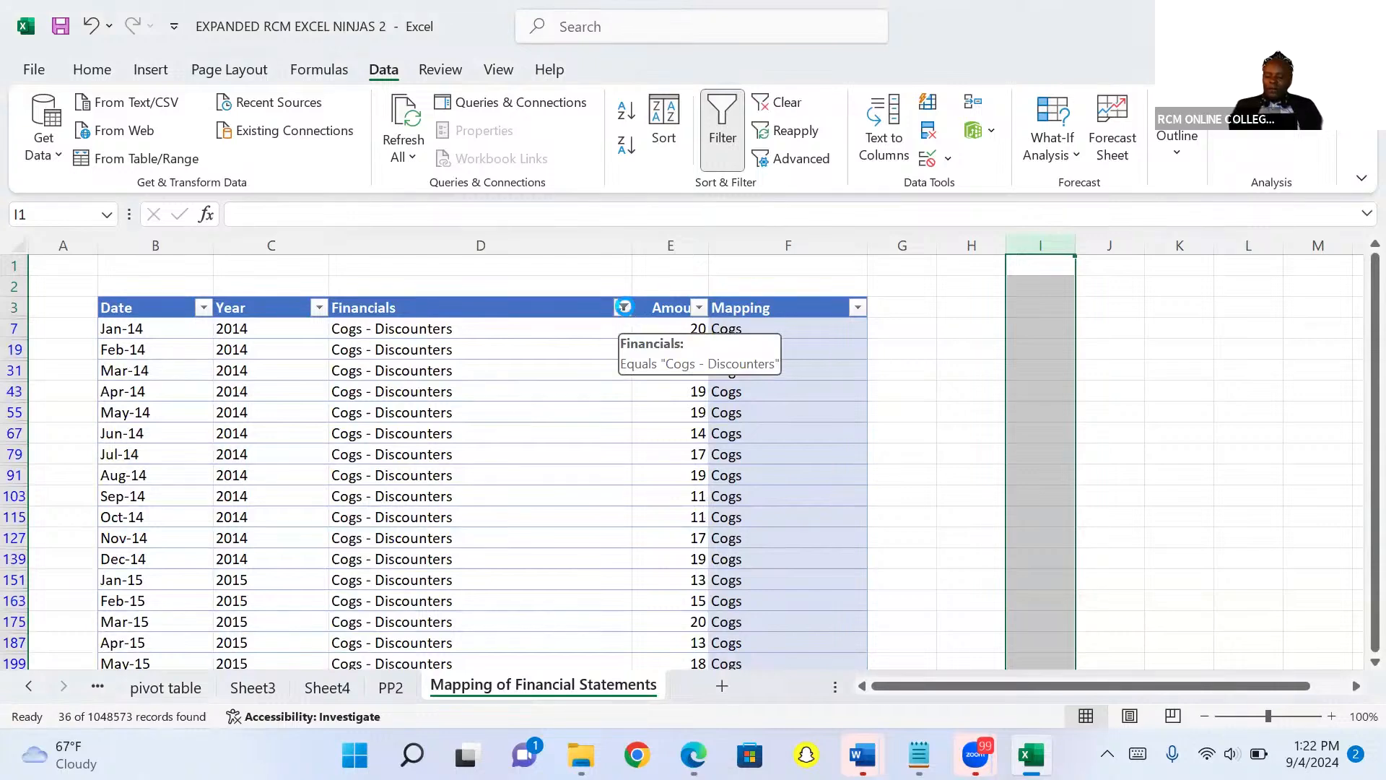
Clear the filter from the Financials column and delete all entries in the Mapping column.
click(625, 307)
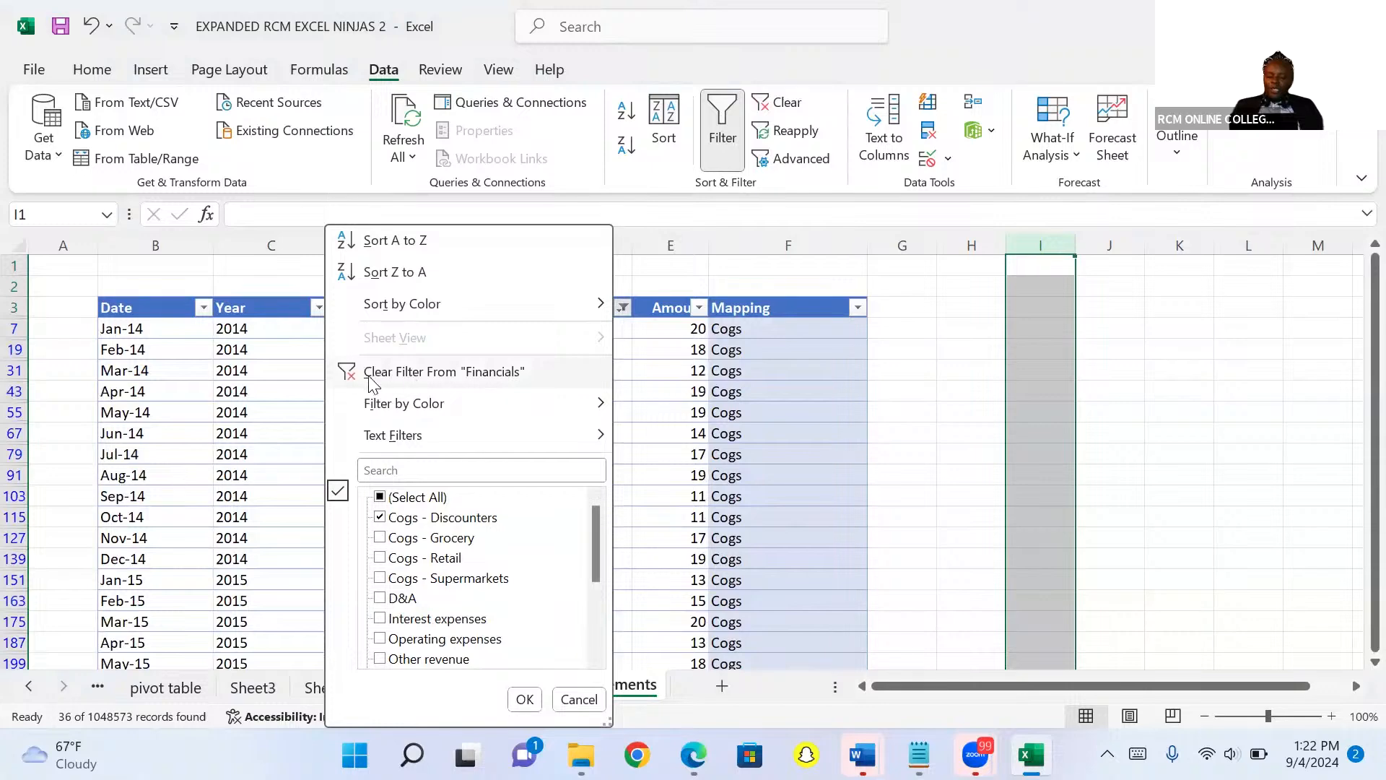
click(421, 373)
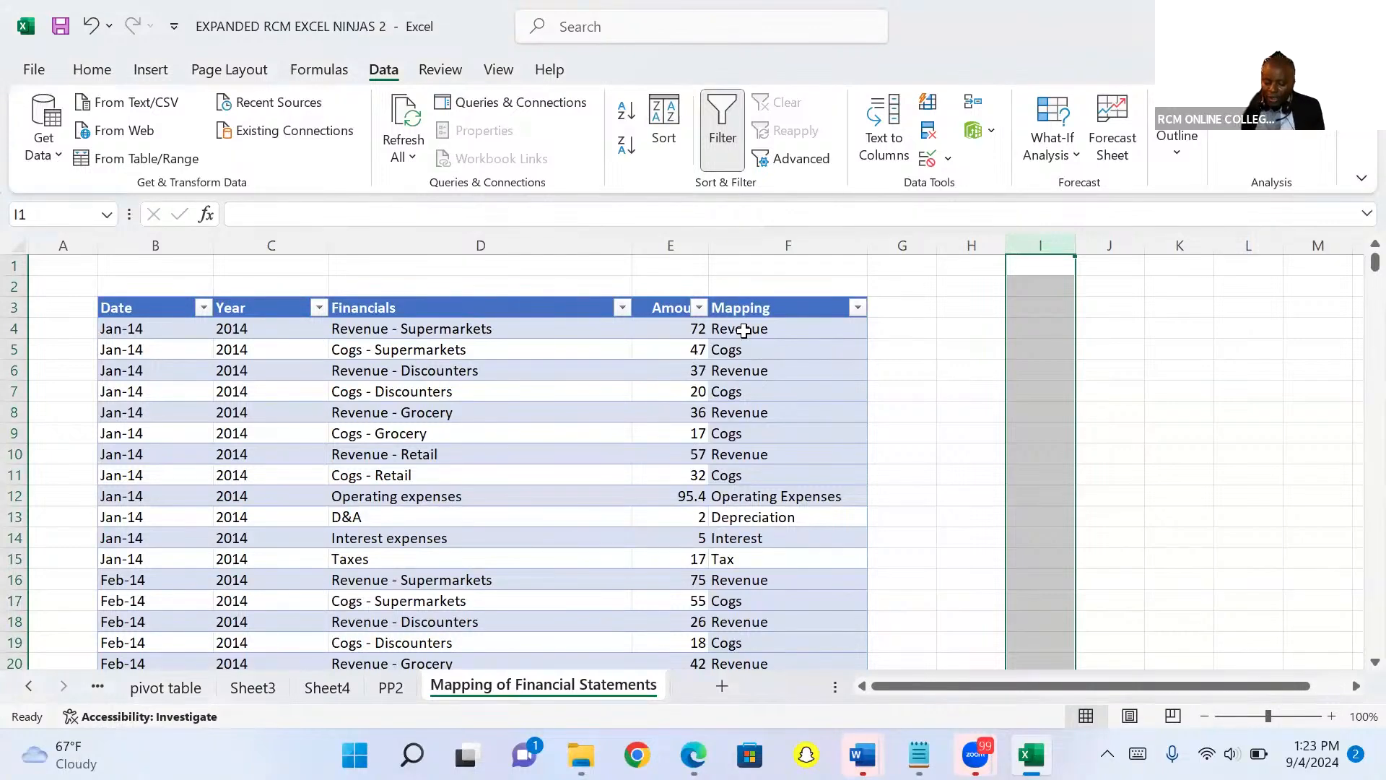
click(744, 331)
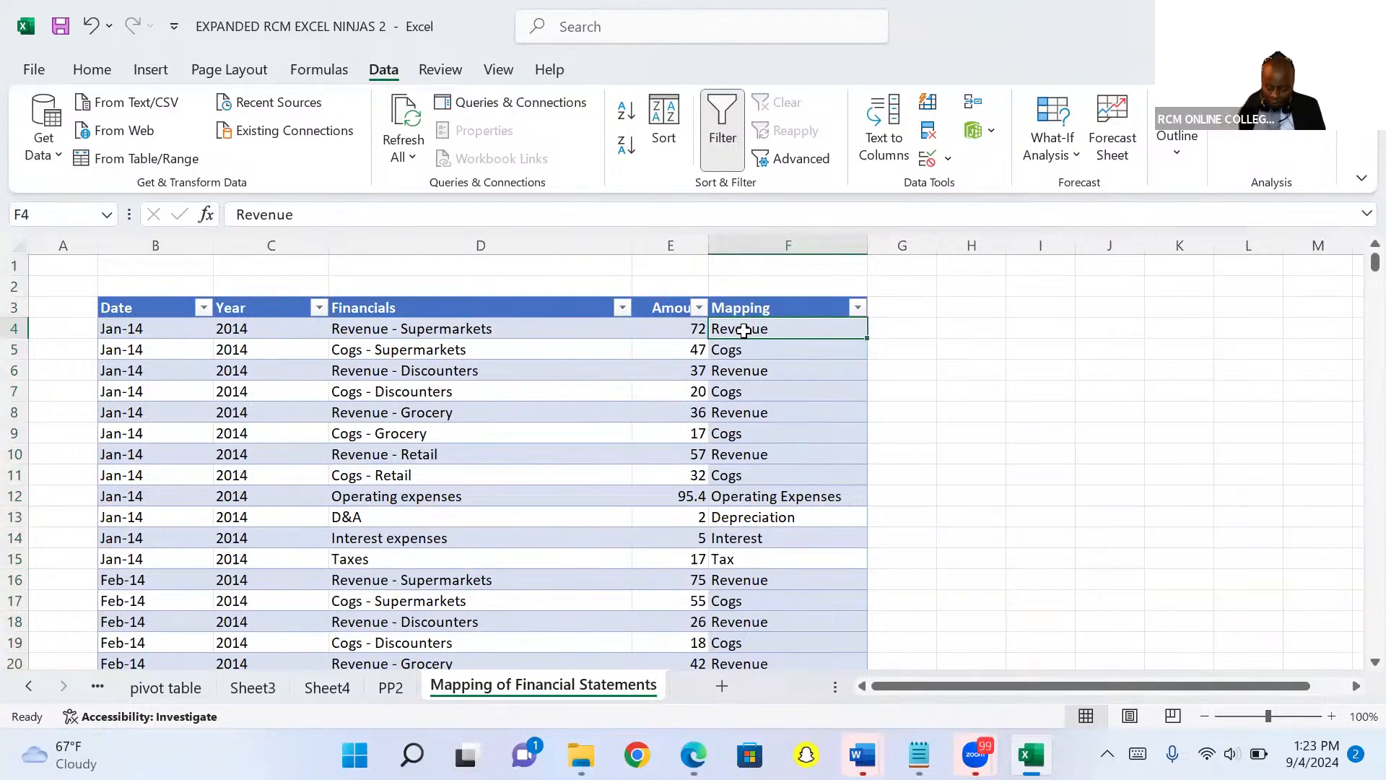
key(ctrl+shift+Down)
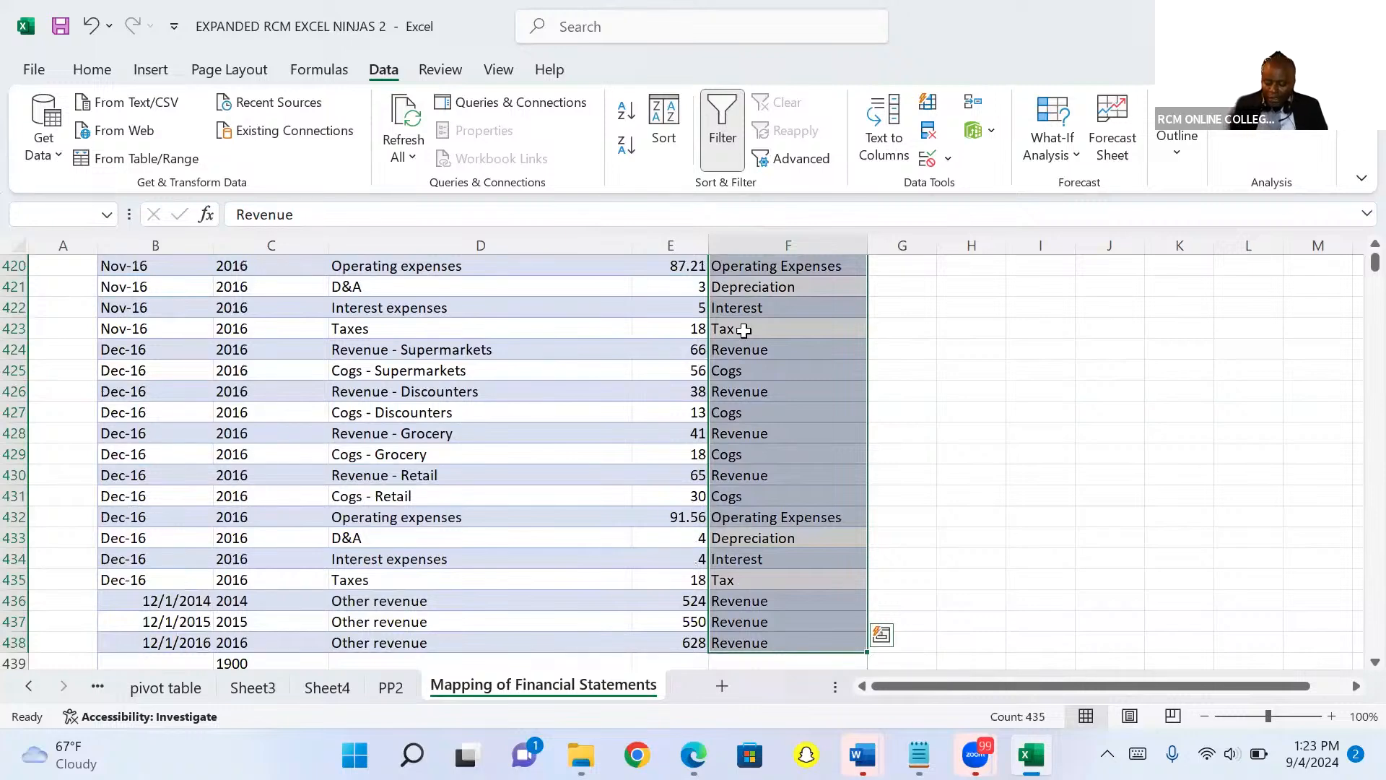
key(Delete)
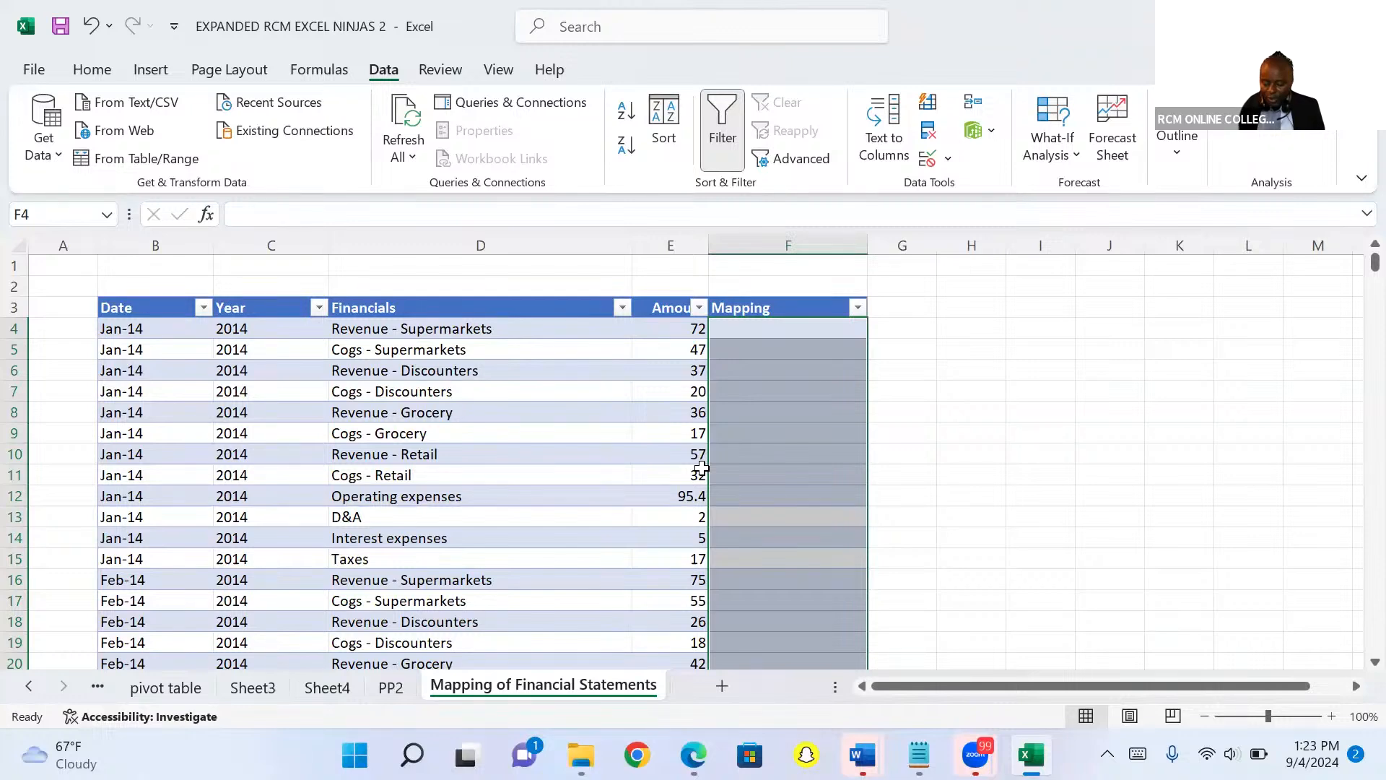
Filter the Financials column to show only items matching the search revenue.
key(alt+Tab)
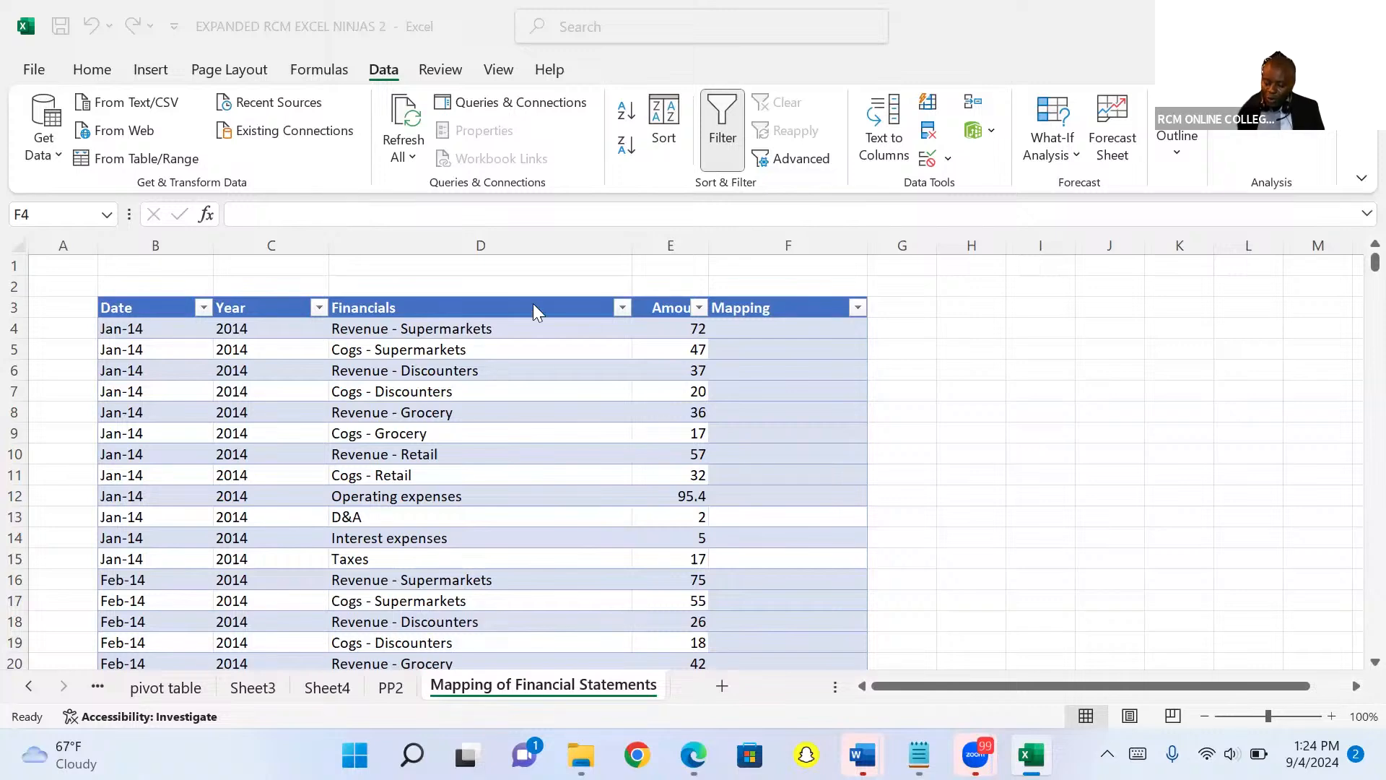
key(ctrl+shift+Down)
click(623, 308)
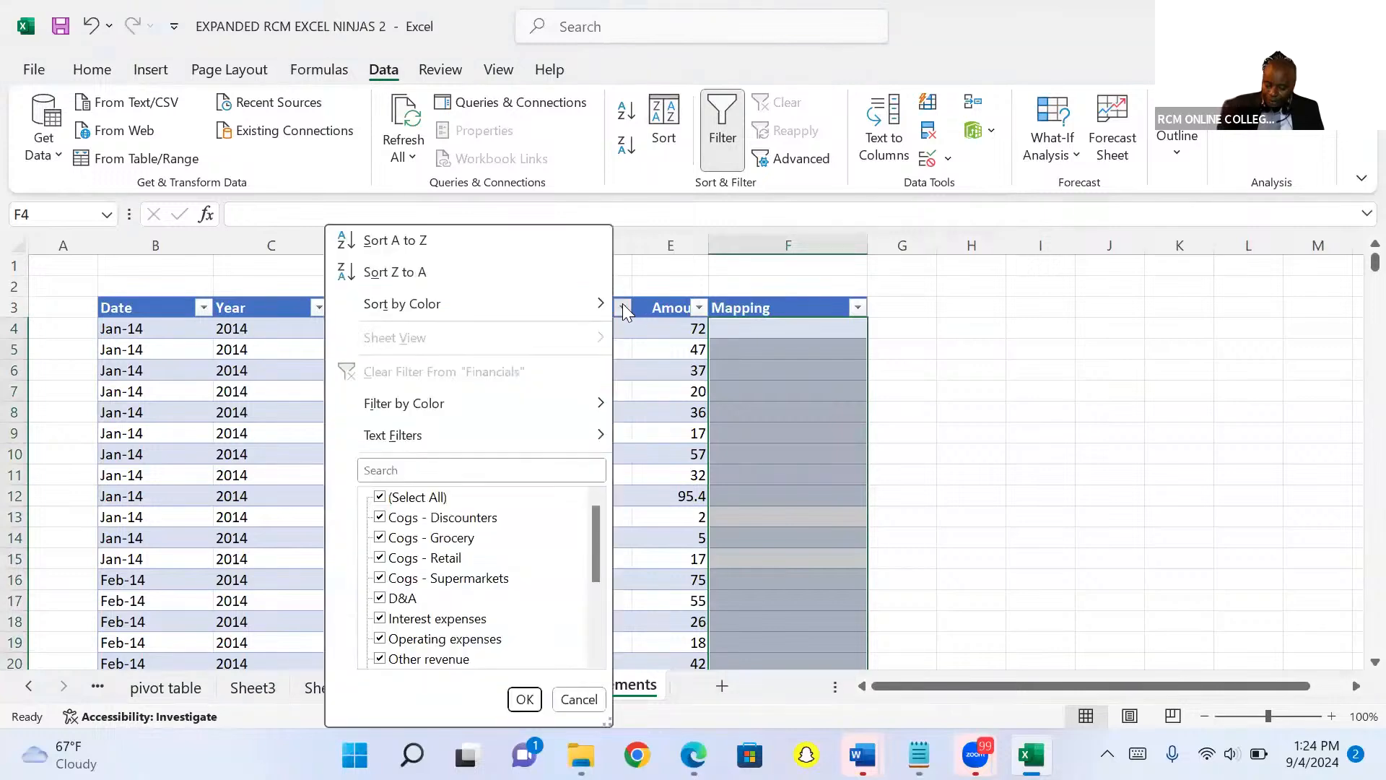
click(489, 470)
text(re)
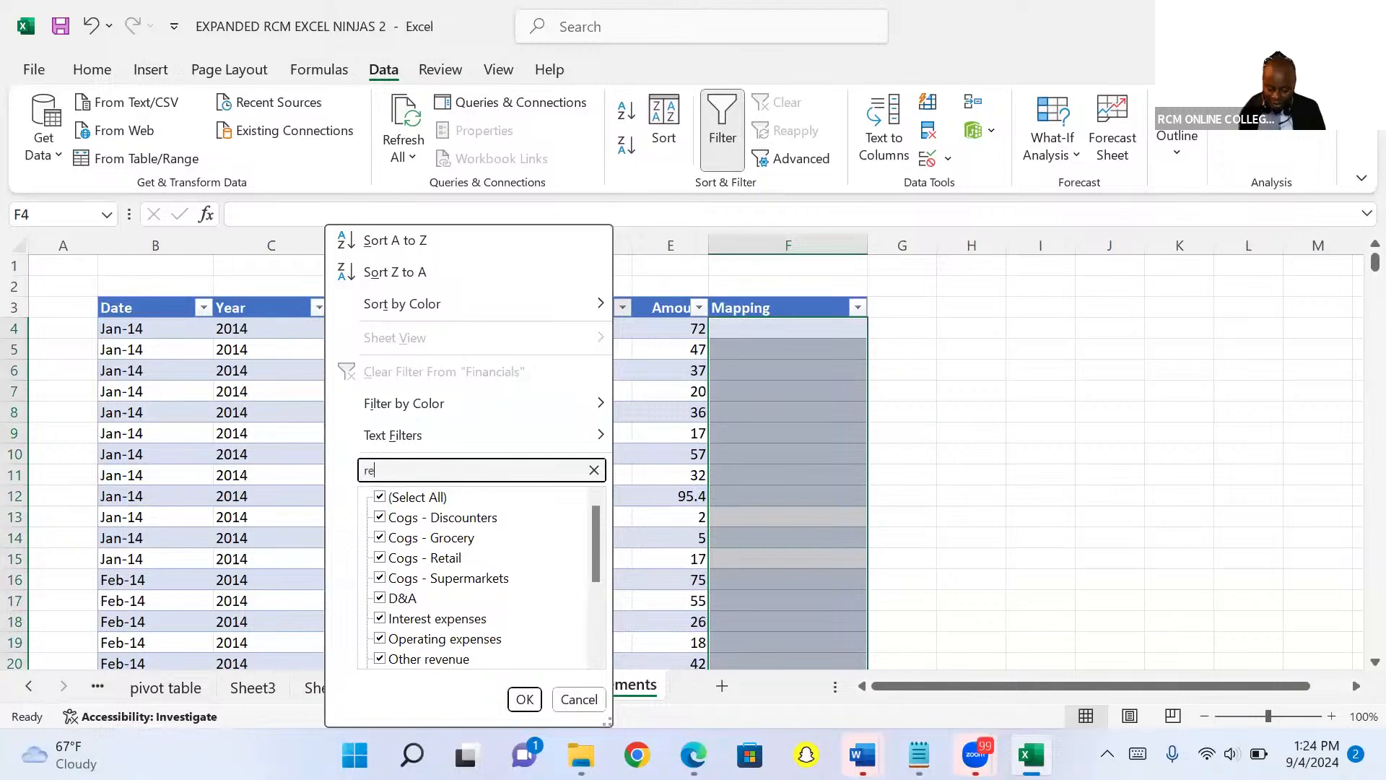
text(venue)
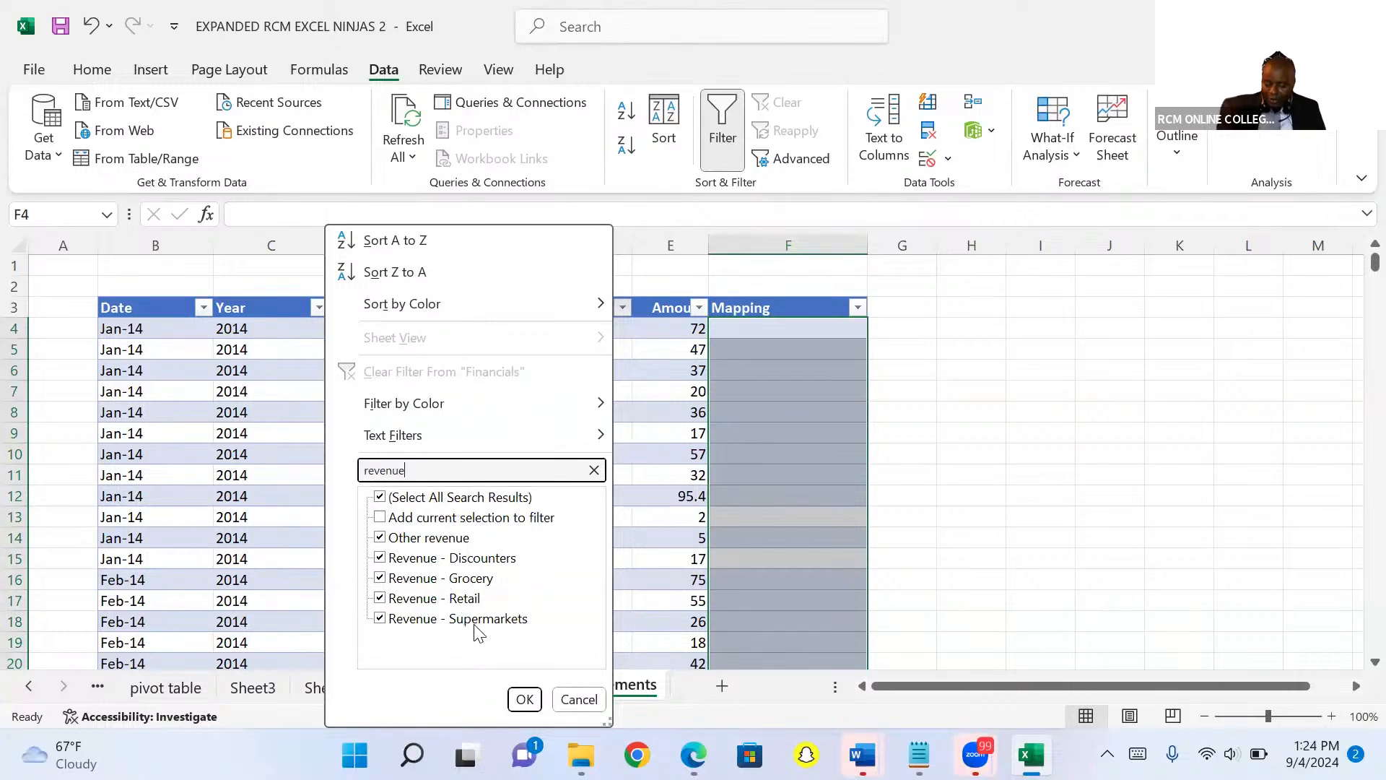
click(524, 699)
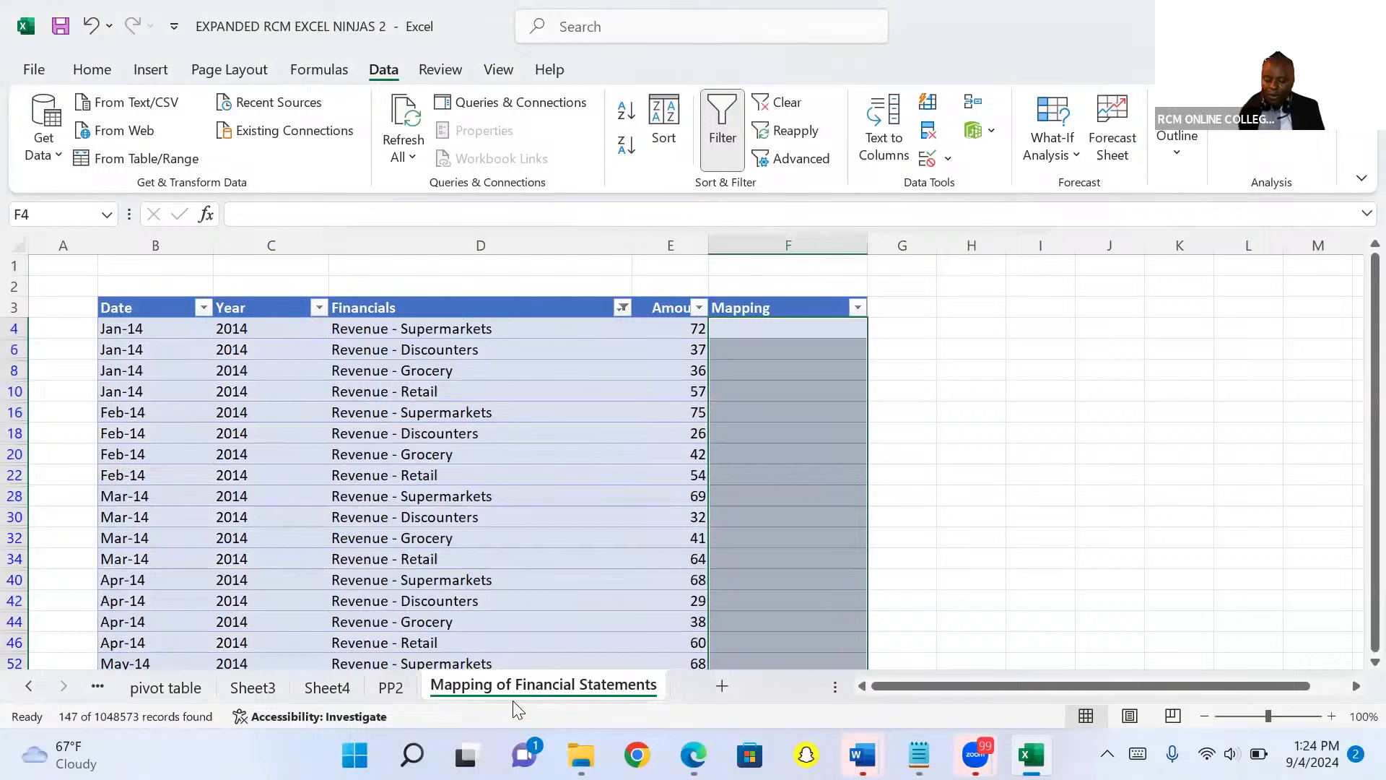
Enter Revenue in the first visible Mapping cell and fill it down through all filtered rows.
click(731, 329)
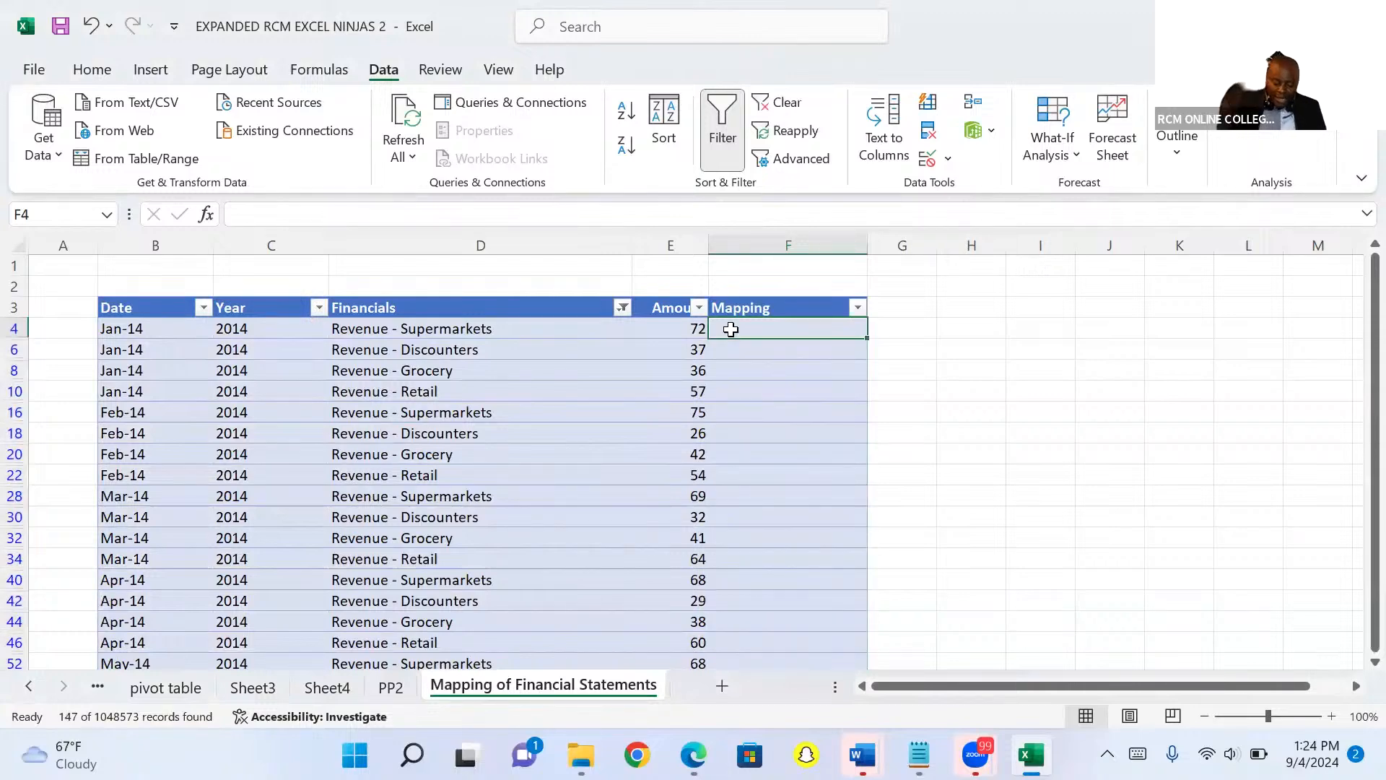
text(Rev)
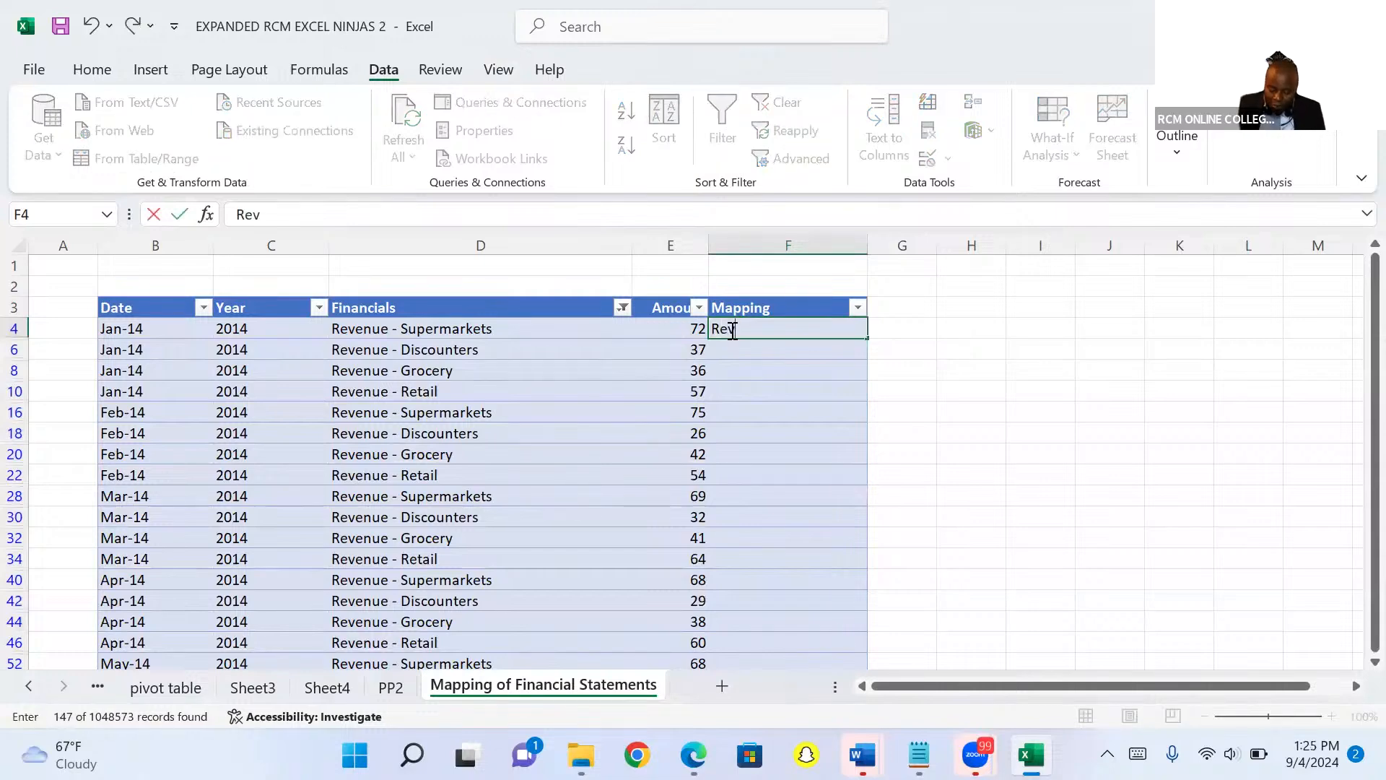
text(enue)
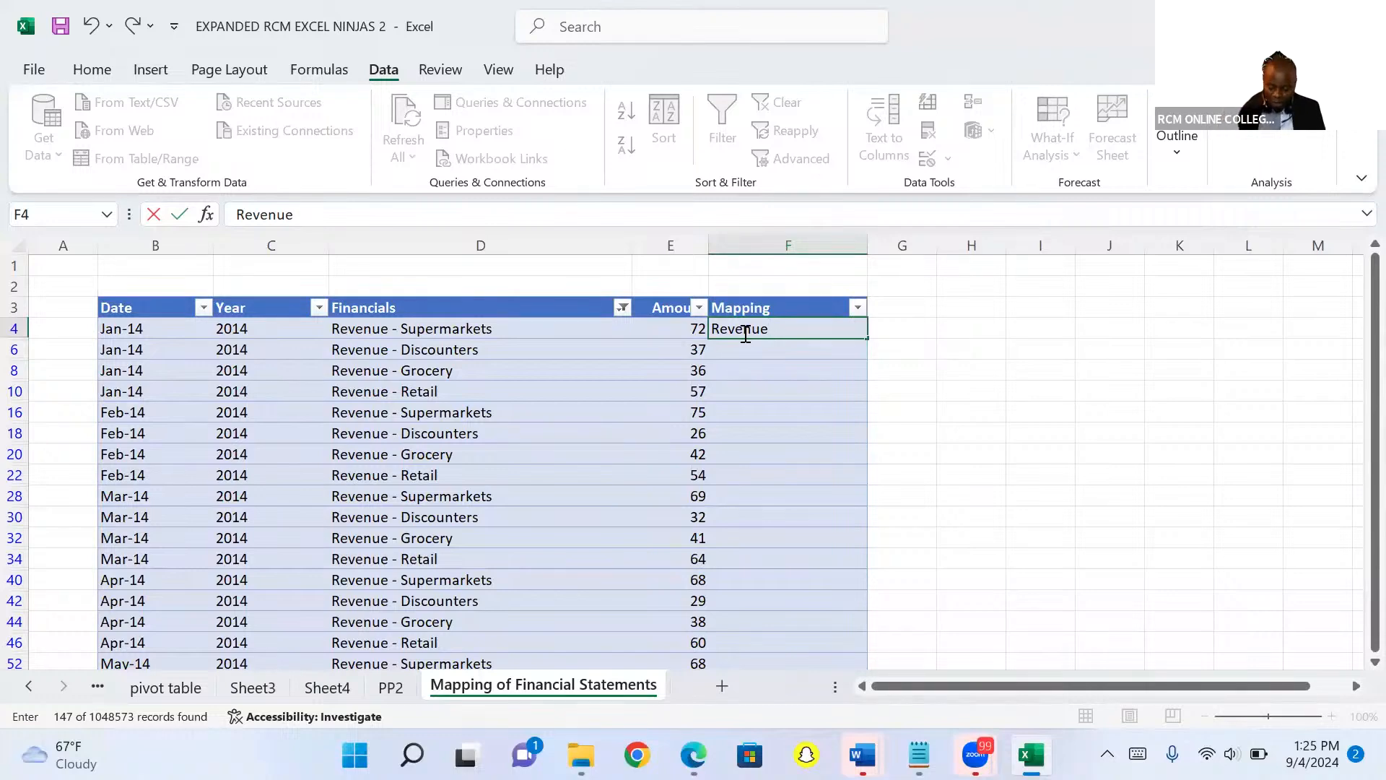
key(ctrl+Return)
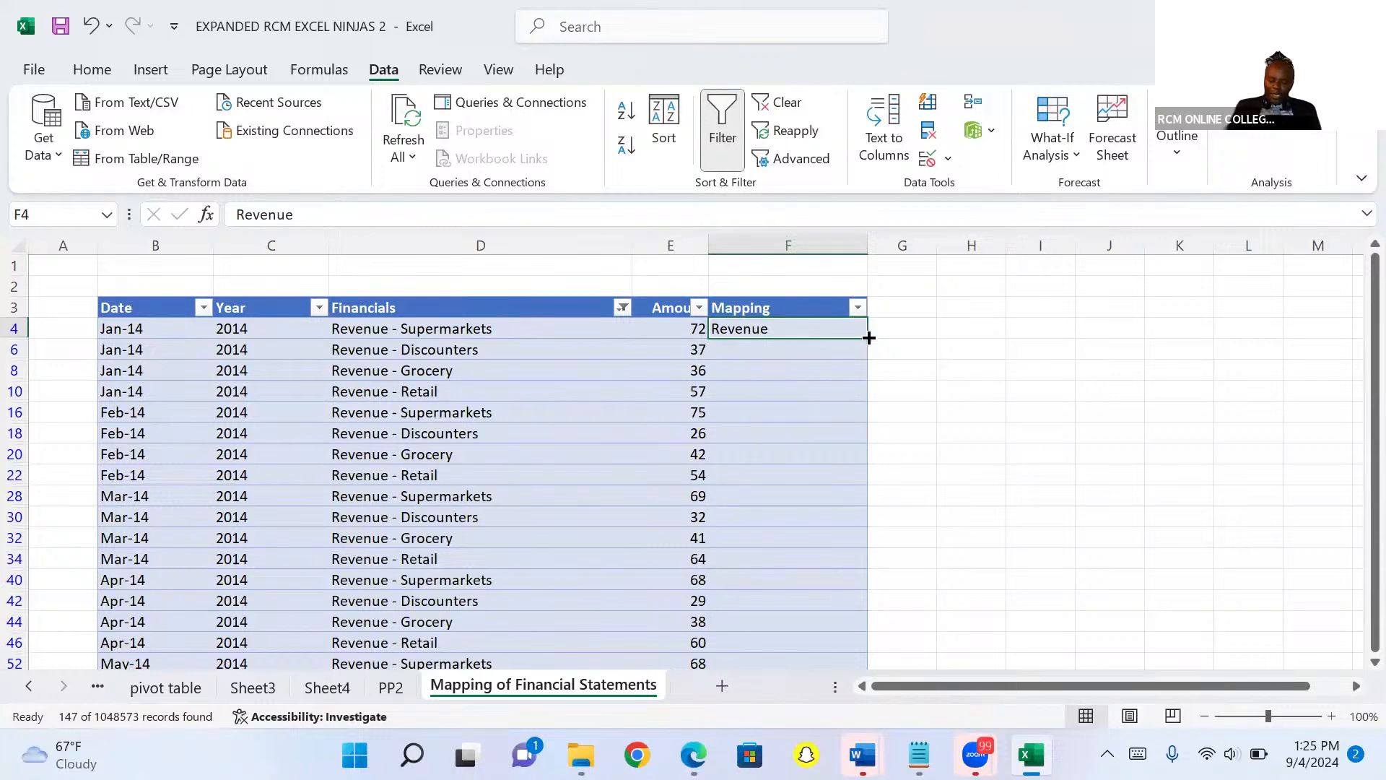
drag(869, 339, 927, 665)
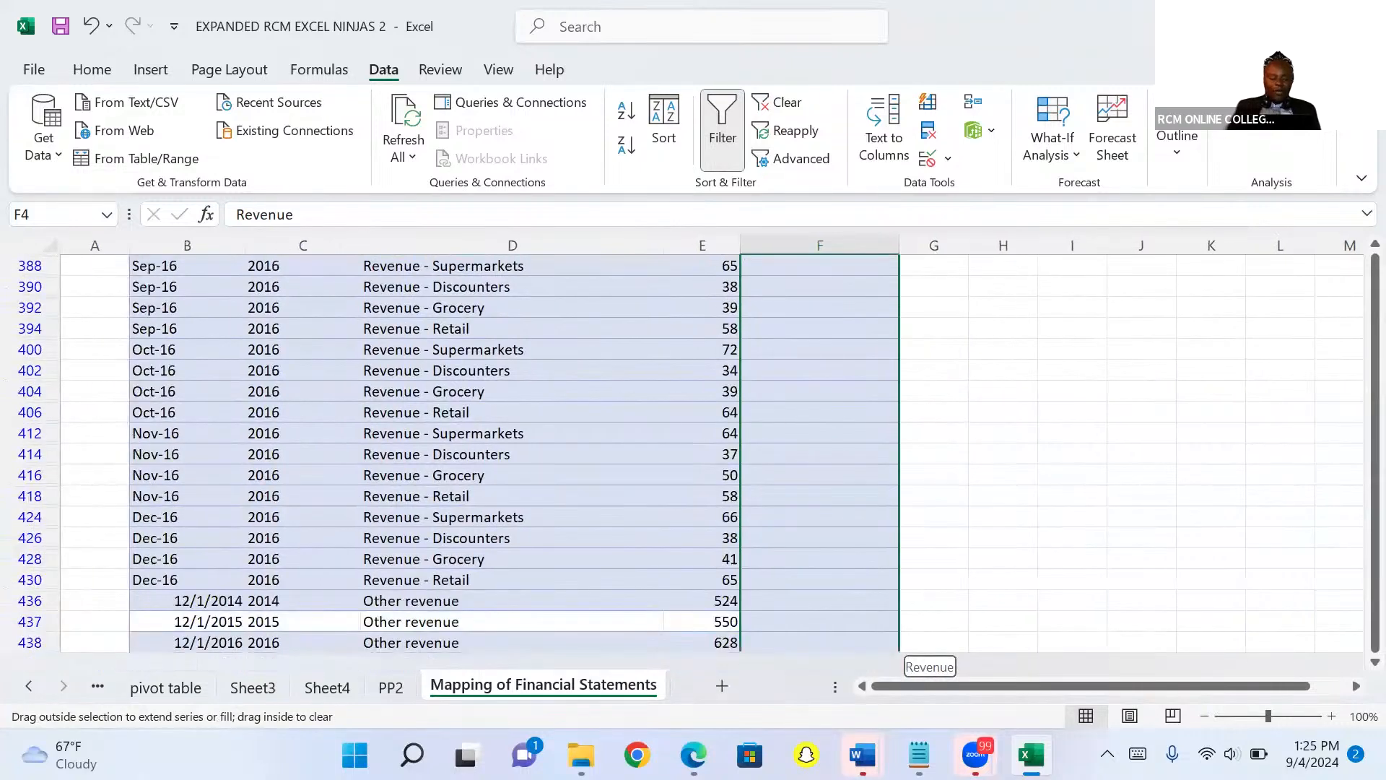
drag(928, 665, 927, 665)
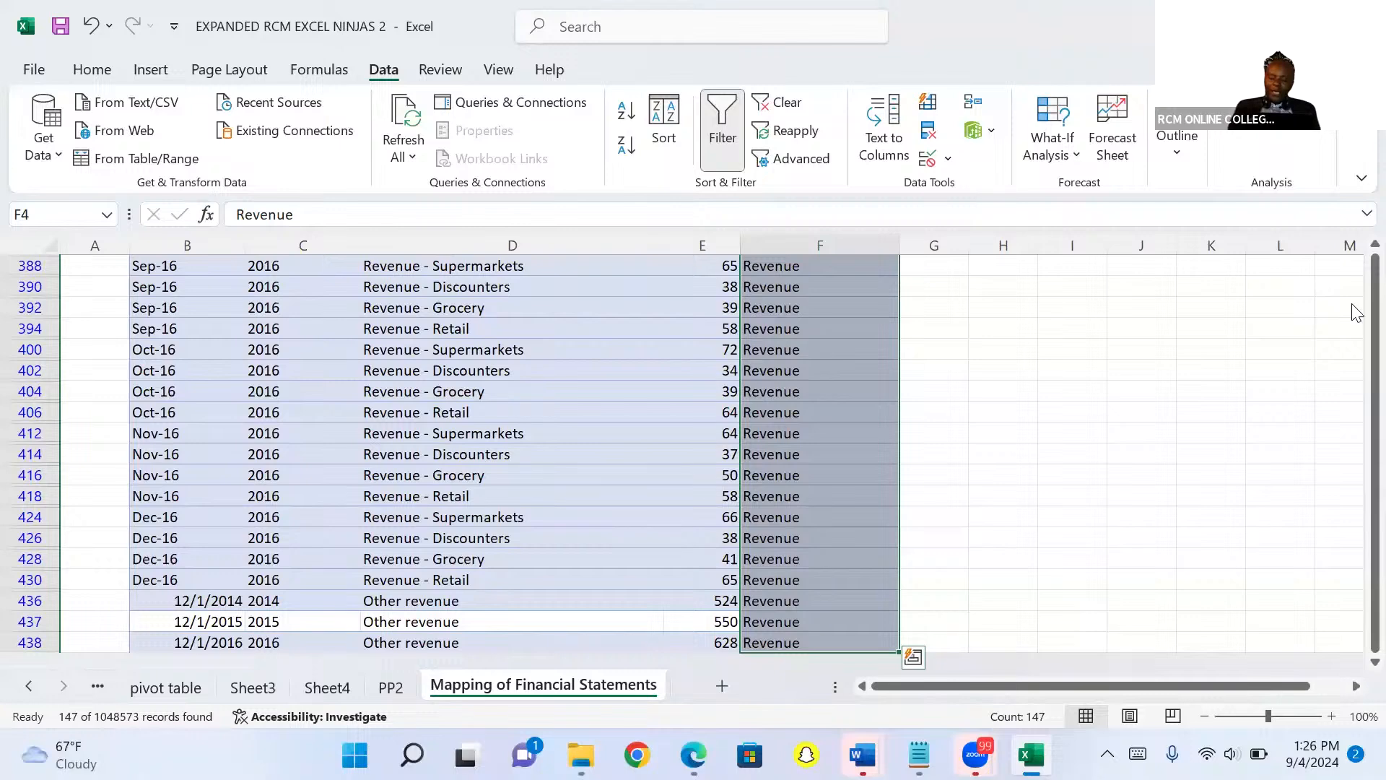
Filter the Financials column to show only items matching the search cogs.
scroll(1329, 313, up, 20)
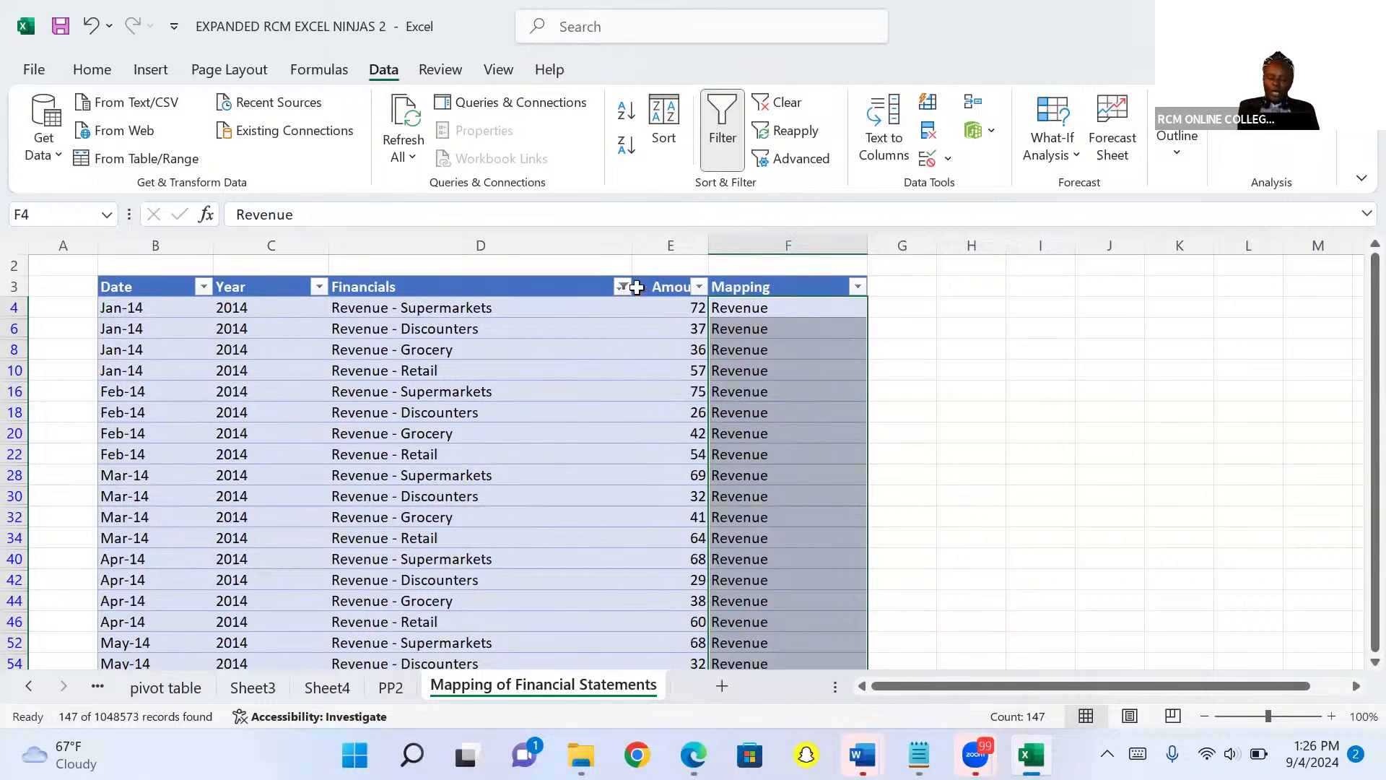
click(623, 287)
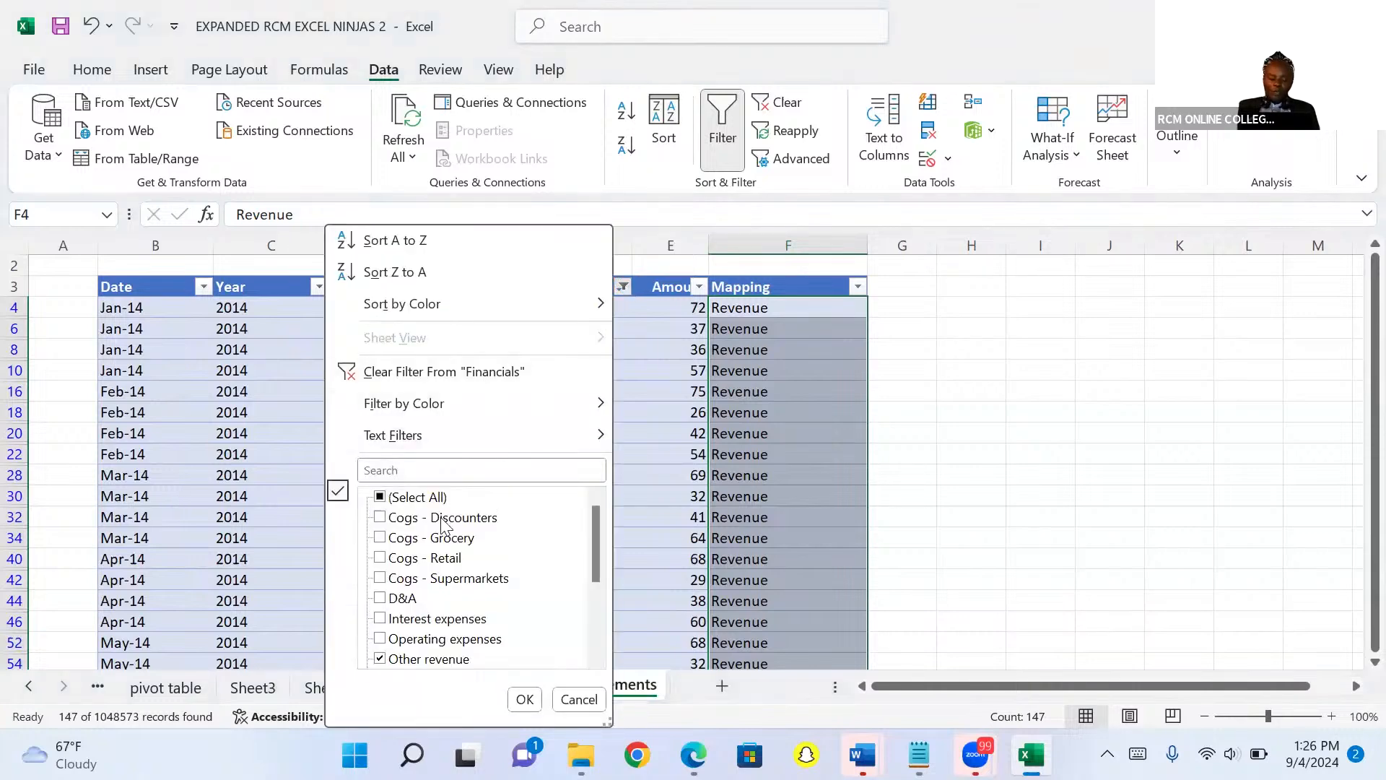
click(422, 470)
text(c)
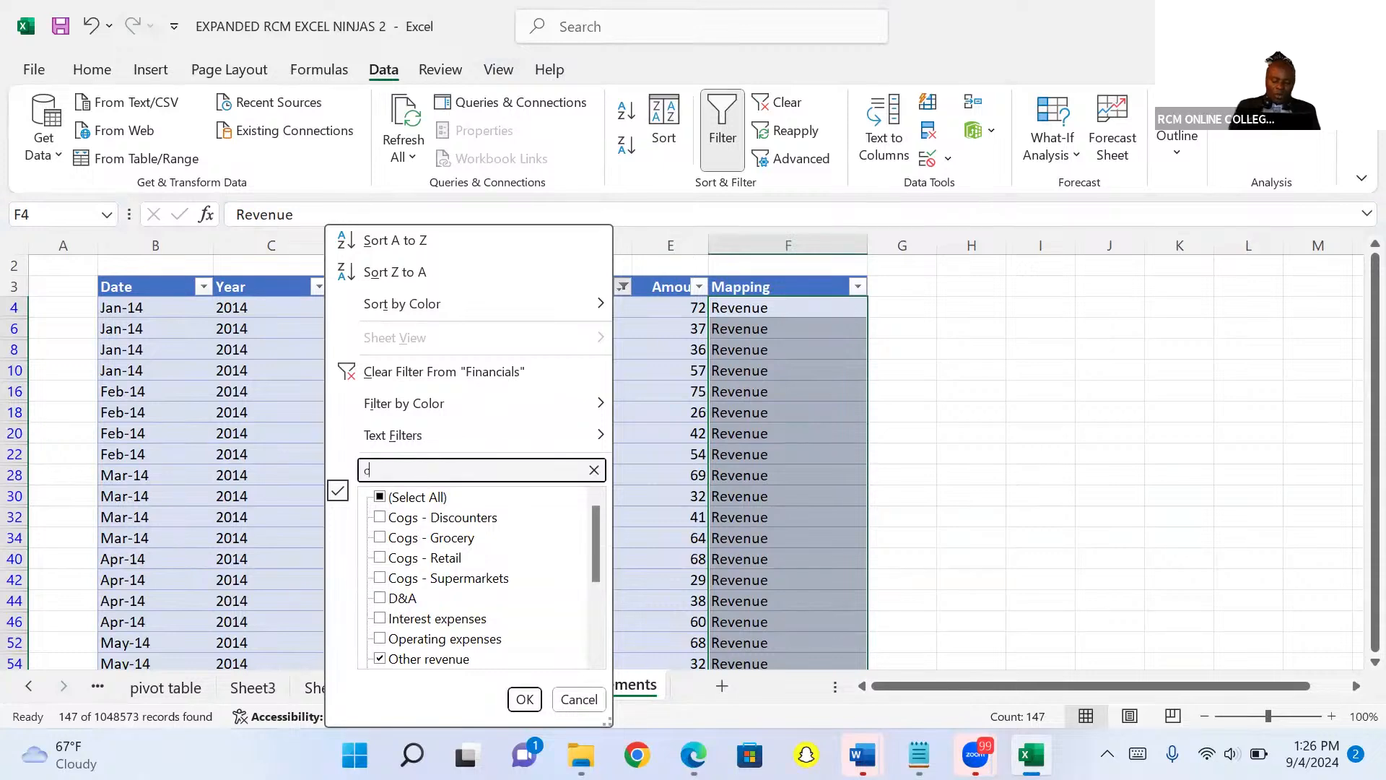
text(ogs)
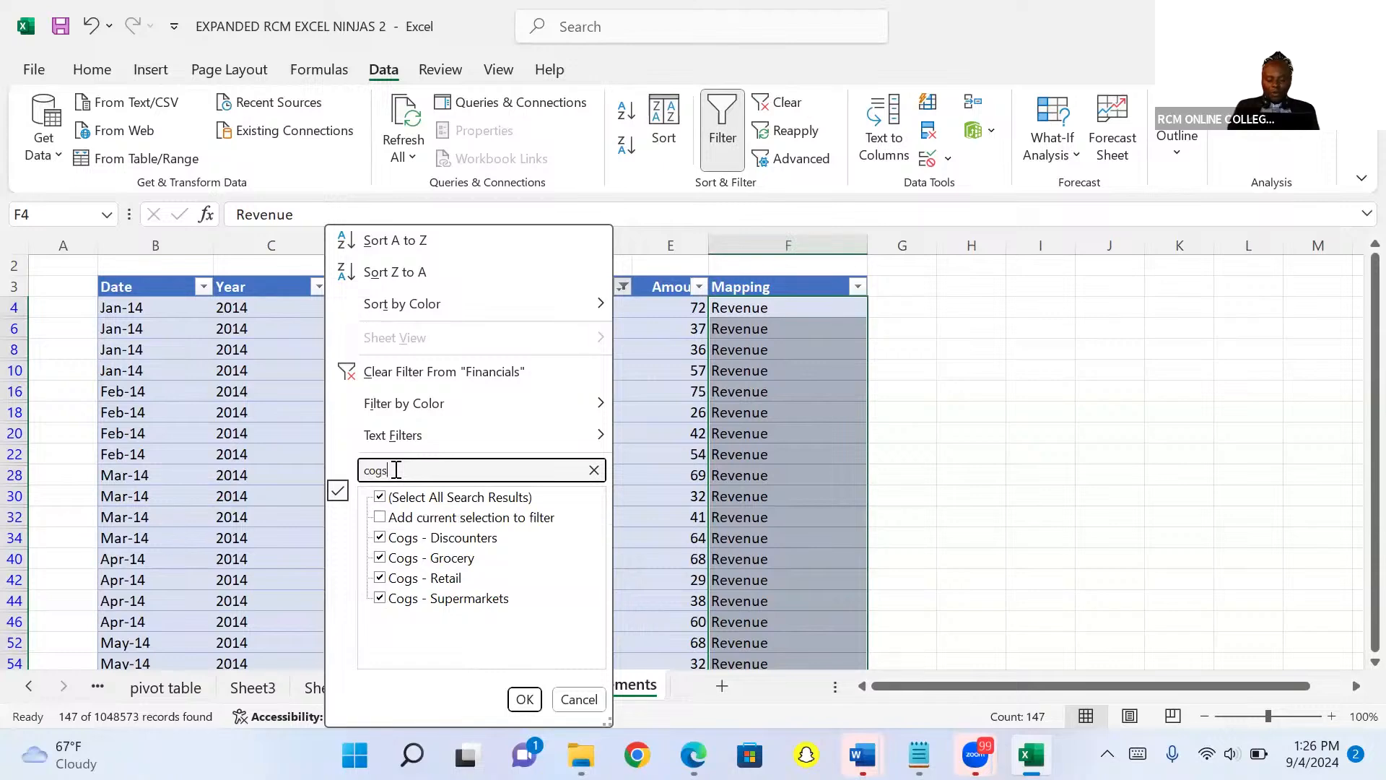
click(525, 700)
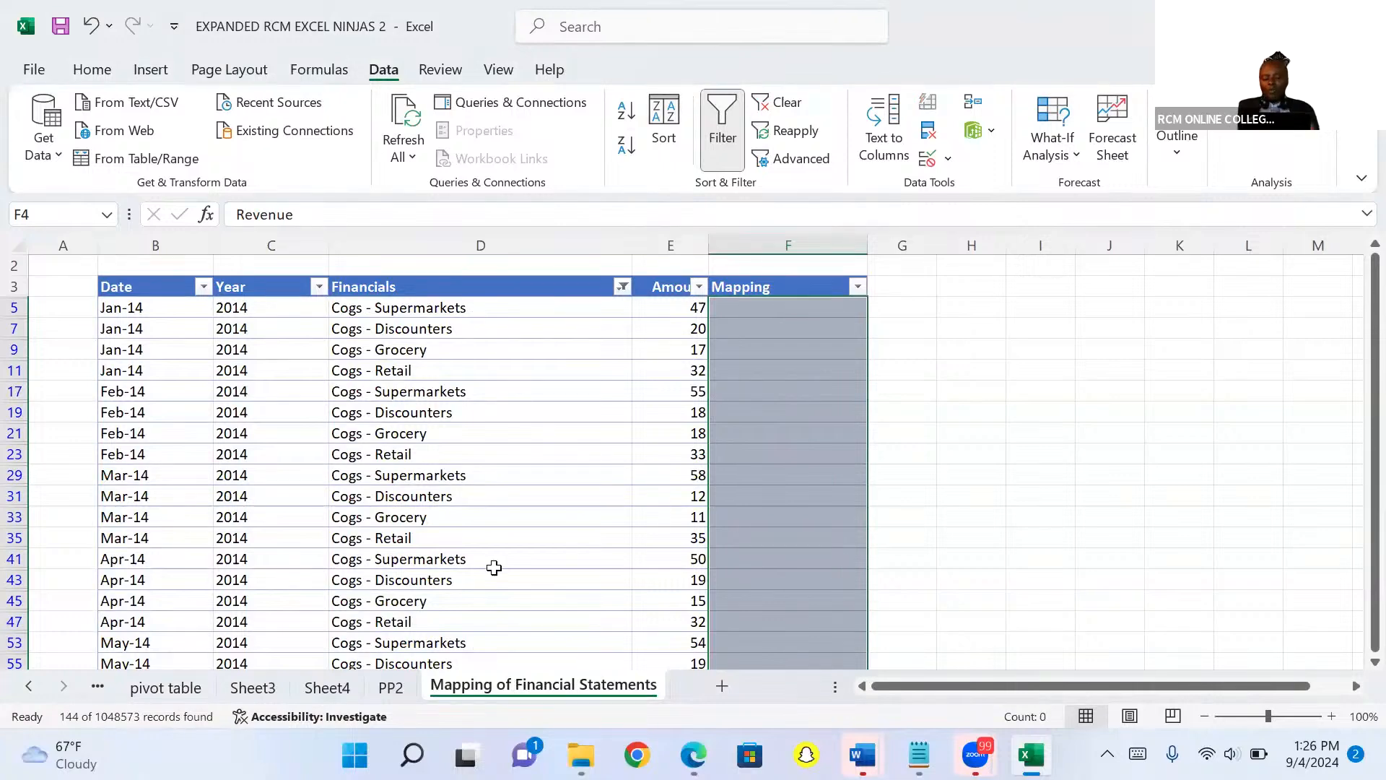
Enter Cost of goods sold in the first visible Mapping cell and fill it down through all filtered rows.
click(740, 309)
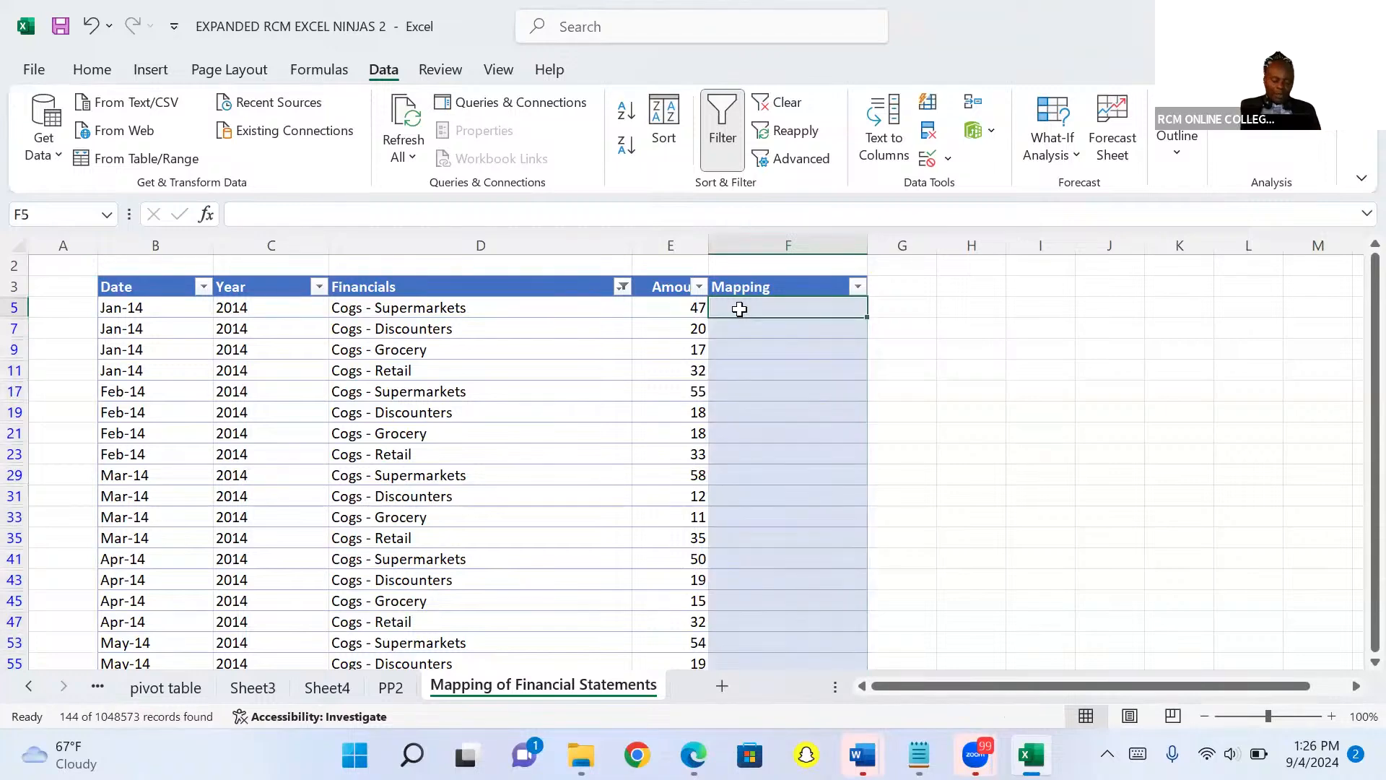
text(Co)
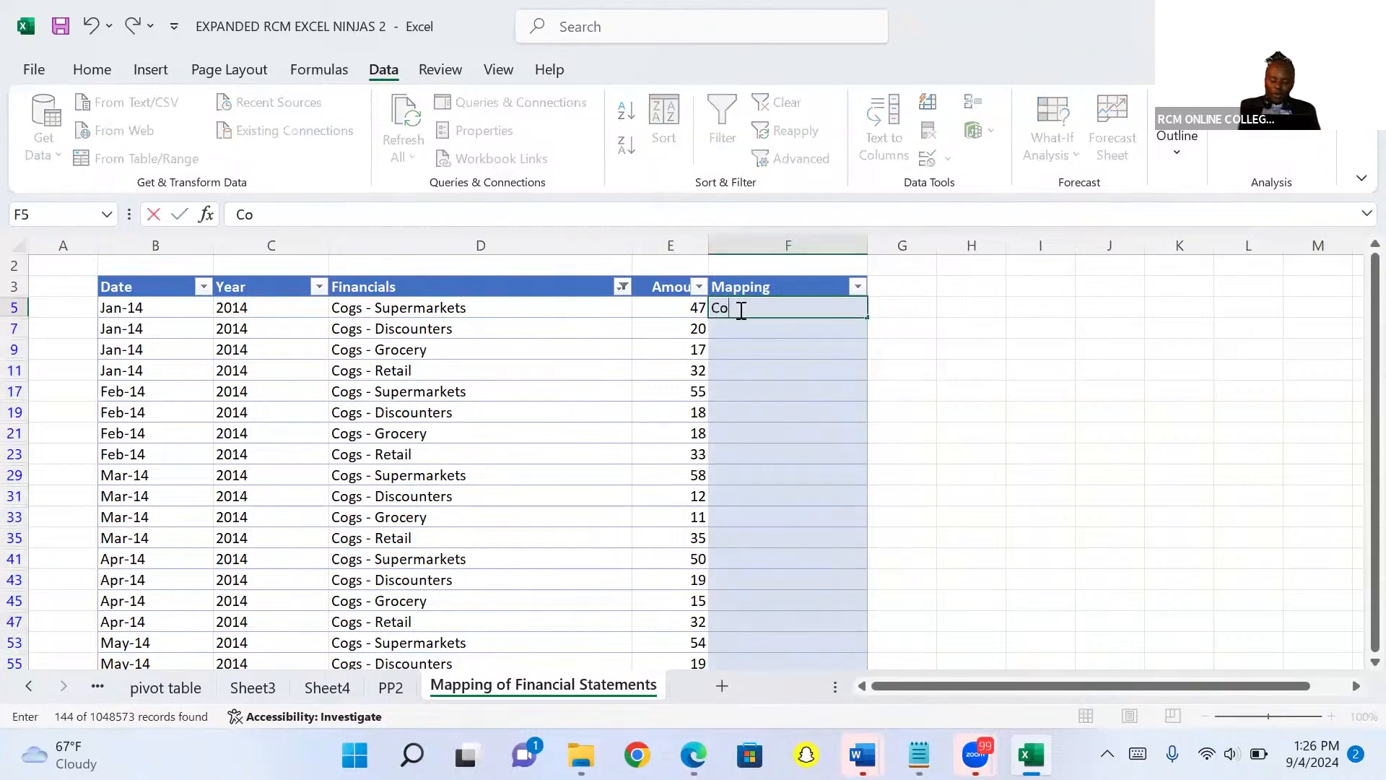
text(st of goods sold)
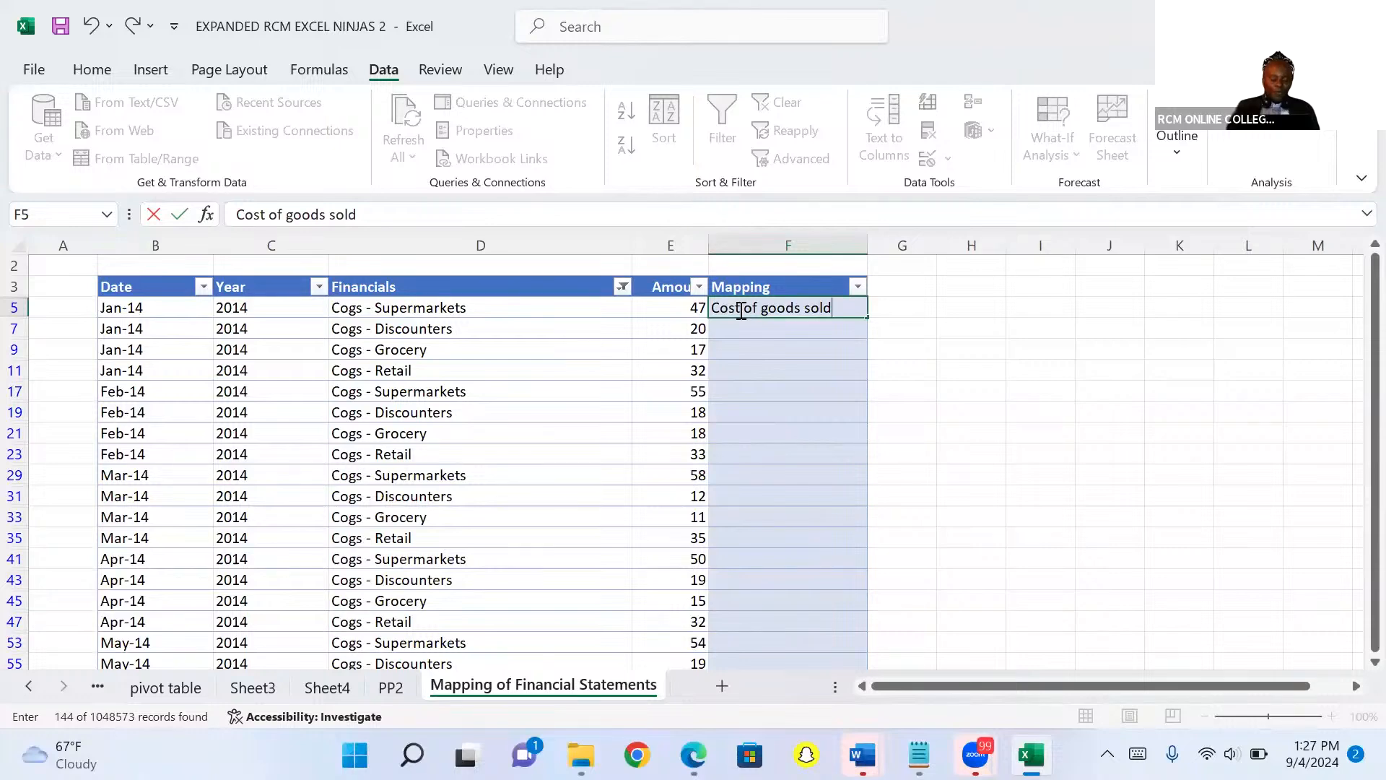
key(ctrl+Return)
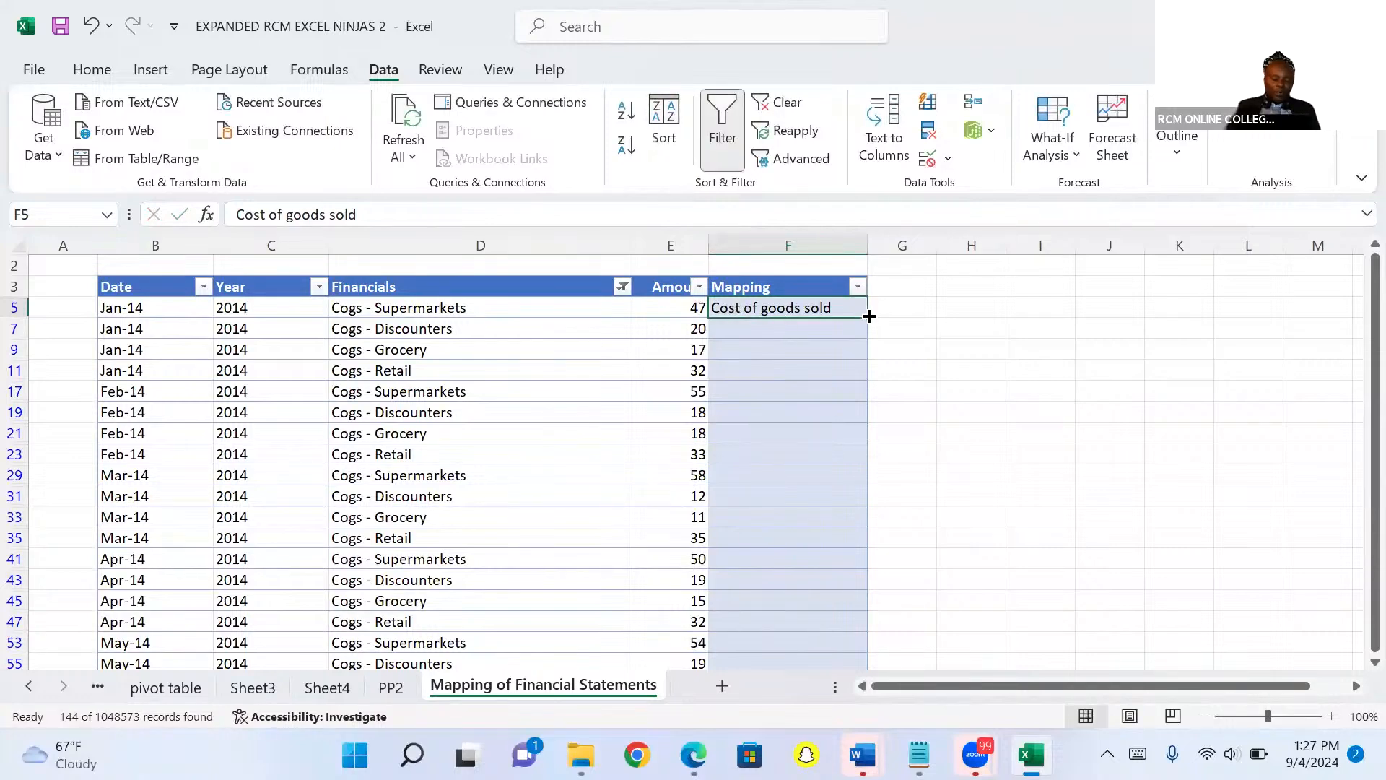
mouse_move(868, 317)
mouse_down()
mouse_move(900, 470)
mouse_move(889, 650)
mouse_move(870, 661)
mouse_move(870, 639)
mouse_move(900, 653)
mouse_up()
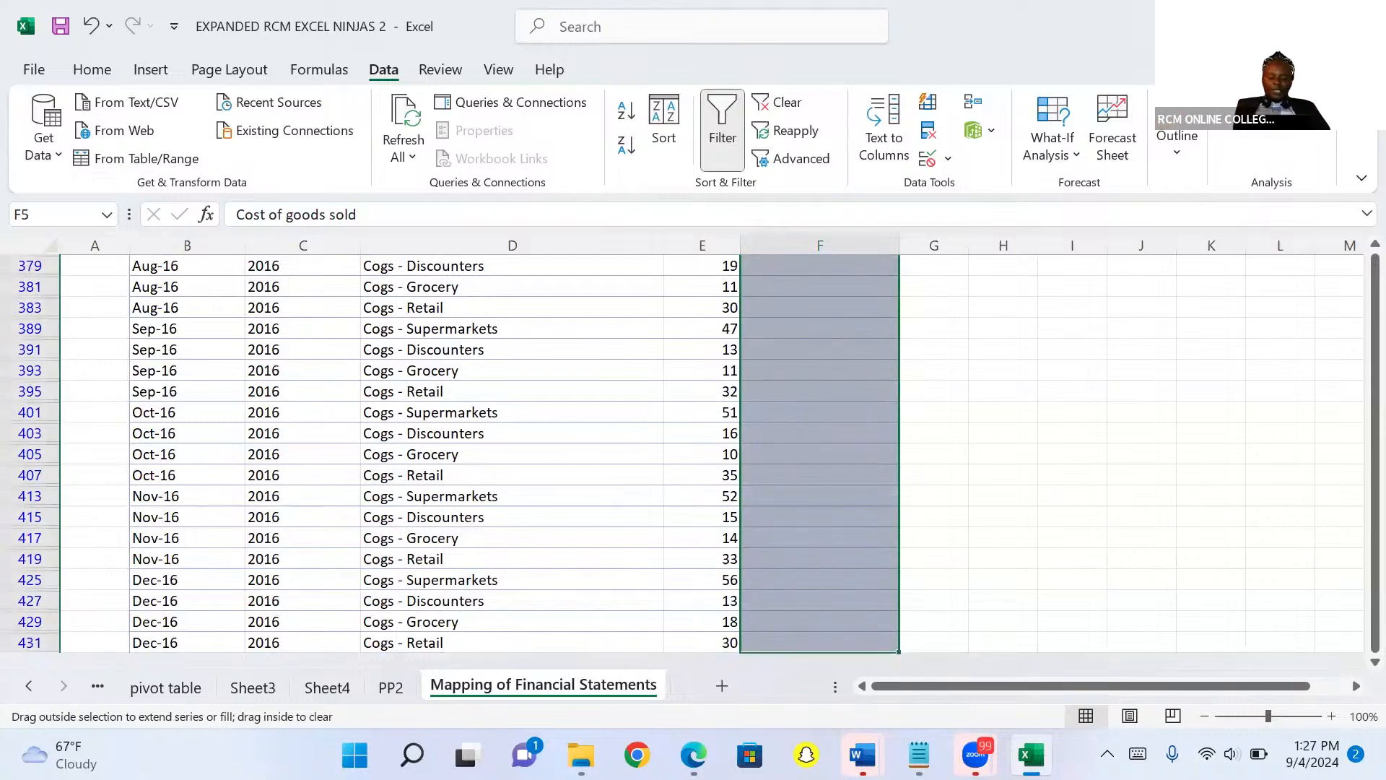
drag(900, 653, 900, 652)
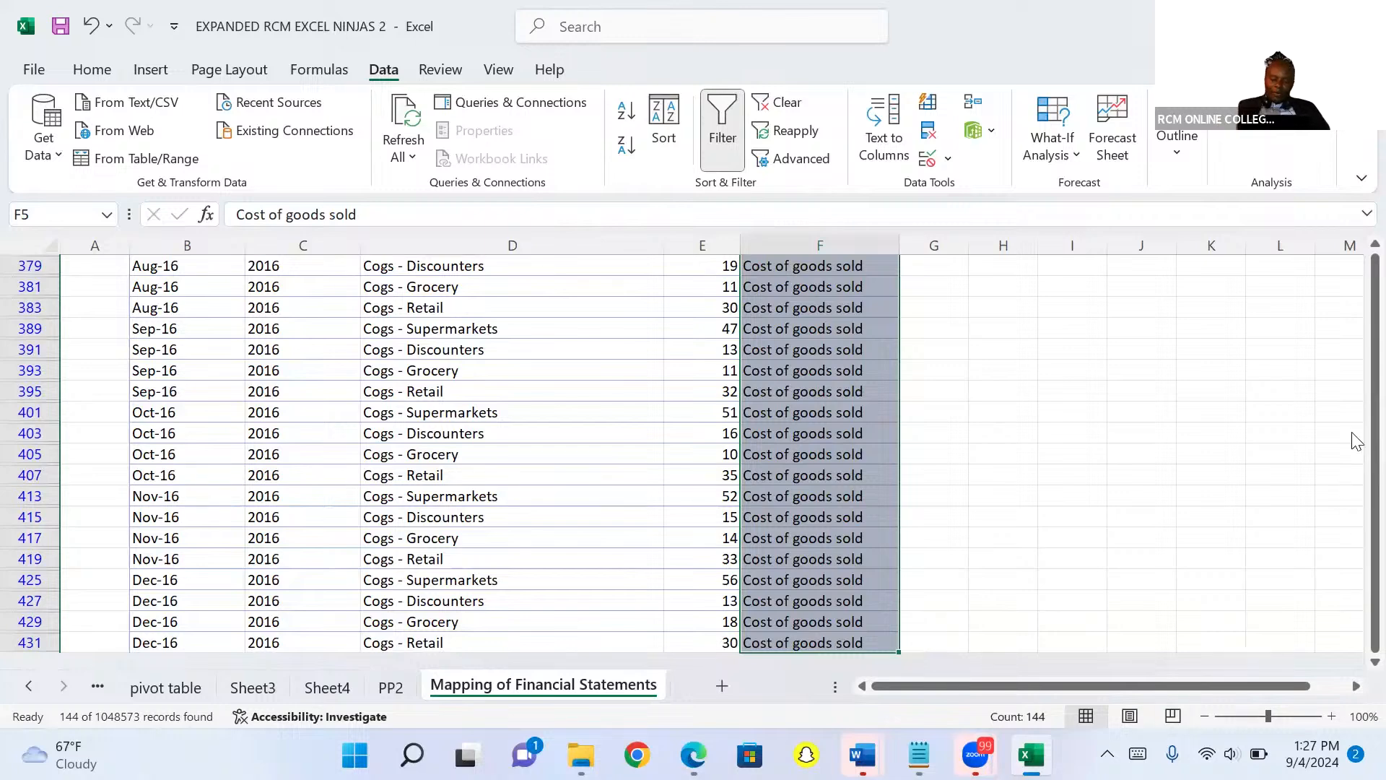
Filter the Financials column to show only Operating expenses.
drag(1372, 290, 1355, 300)
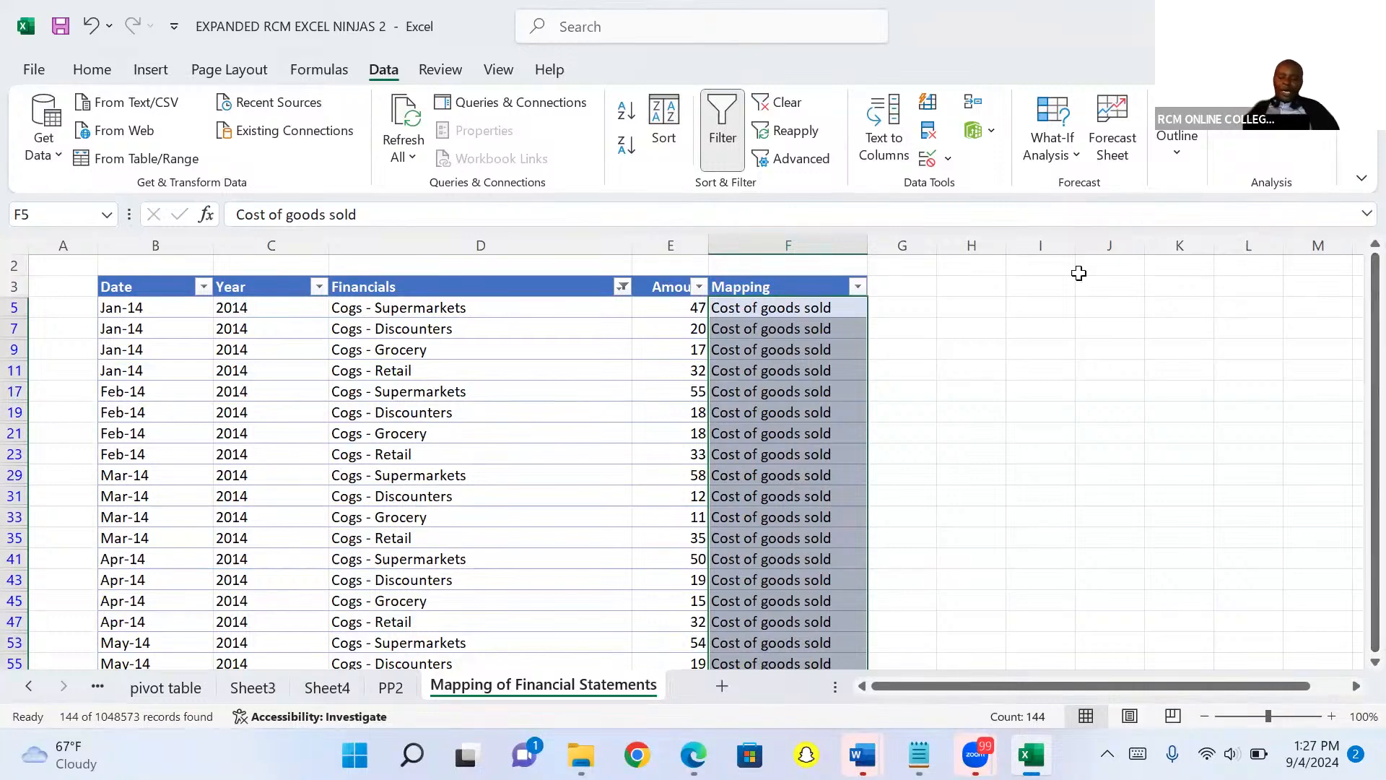
click(621, 287)
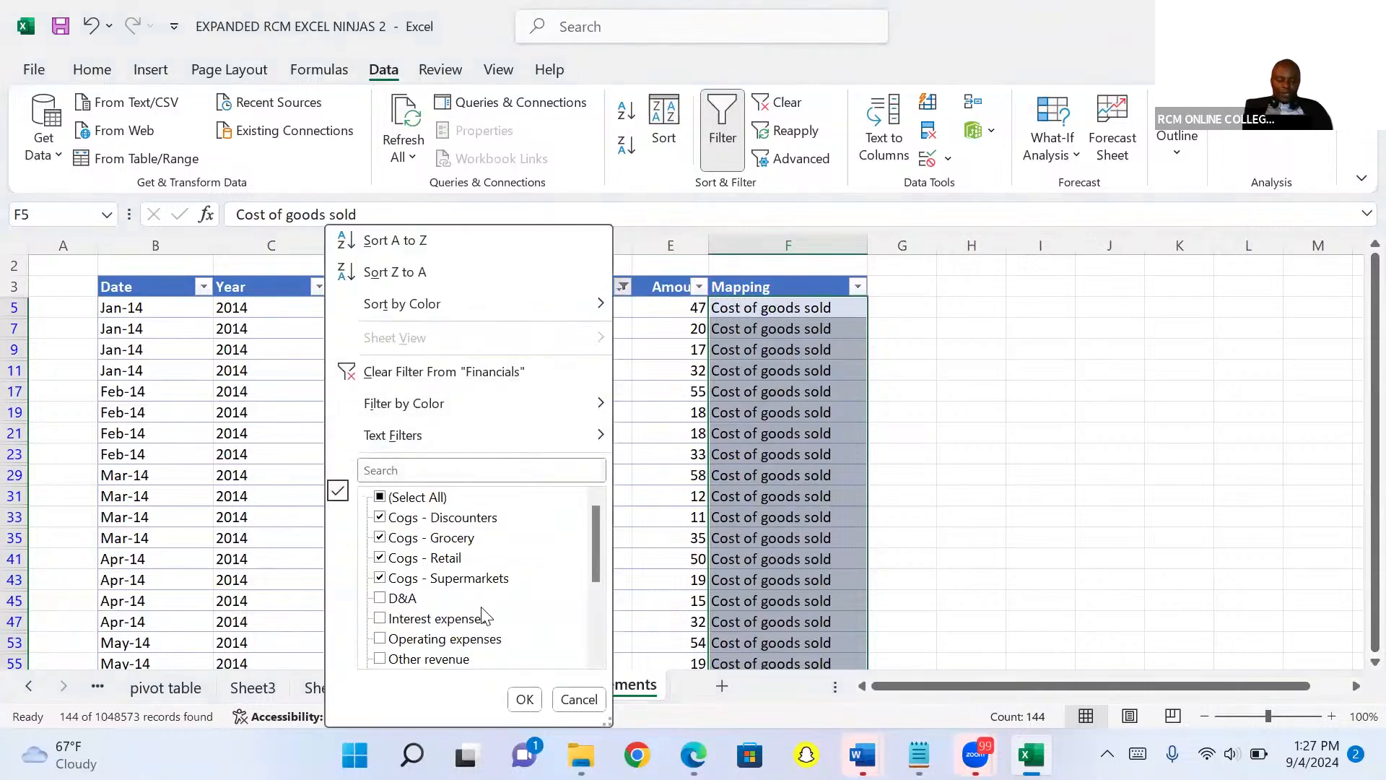
click(449, 469)
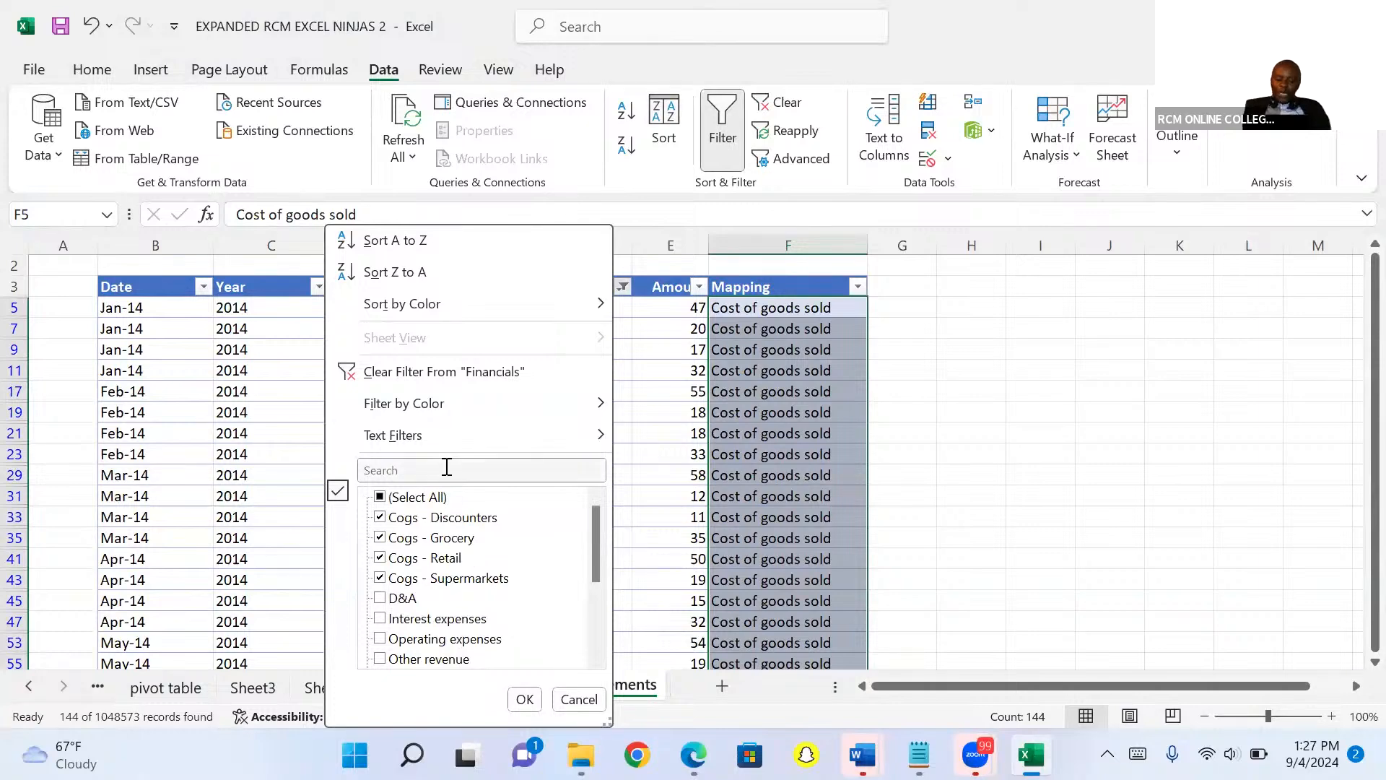
text(oper)
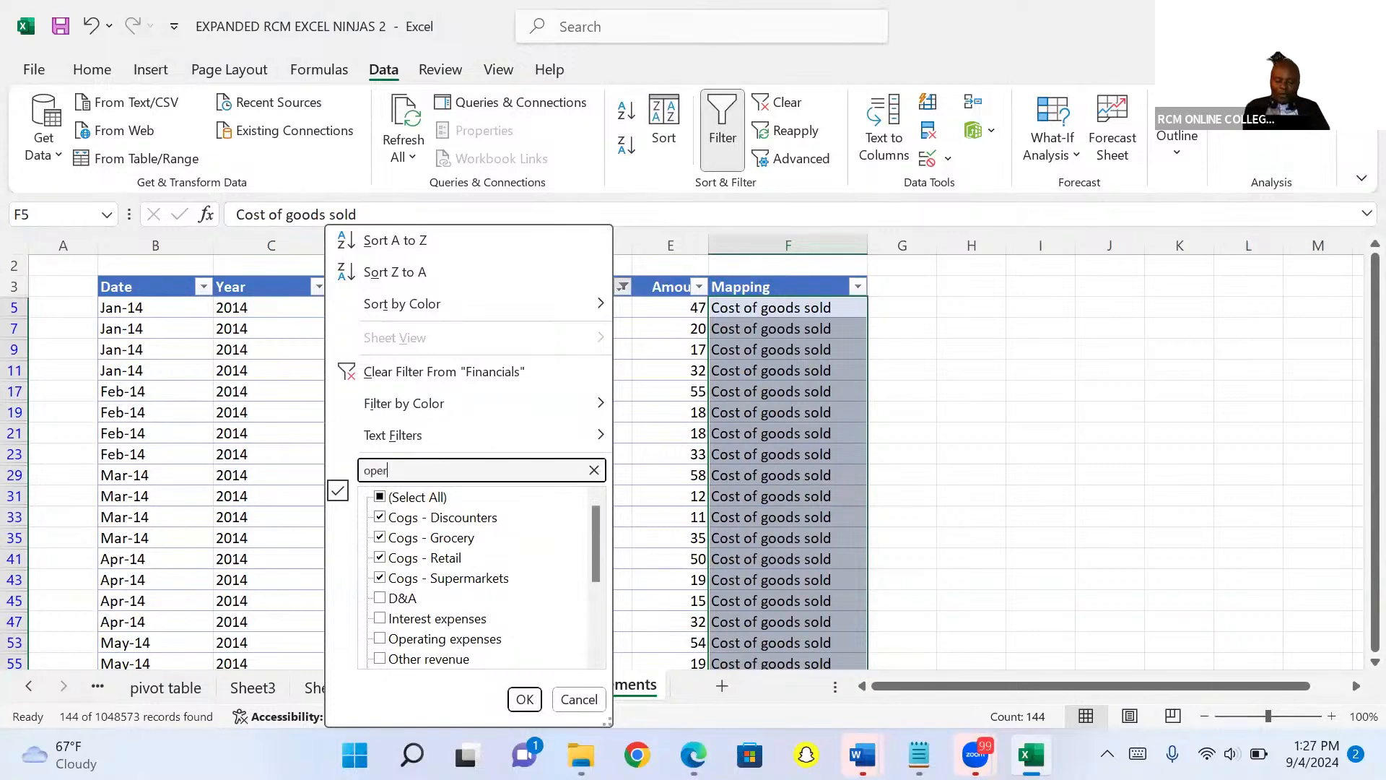
text(ating)
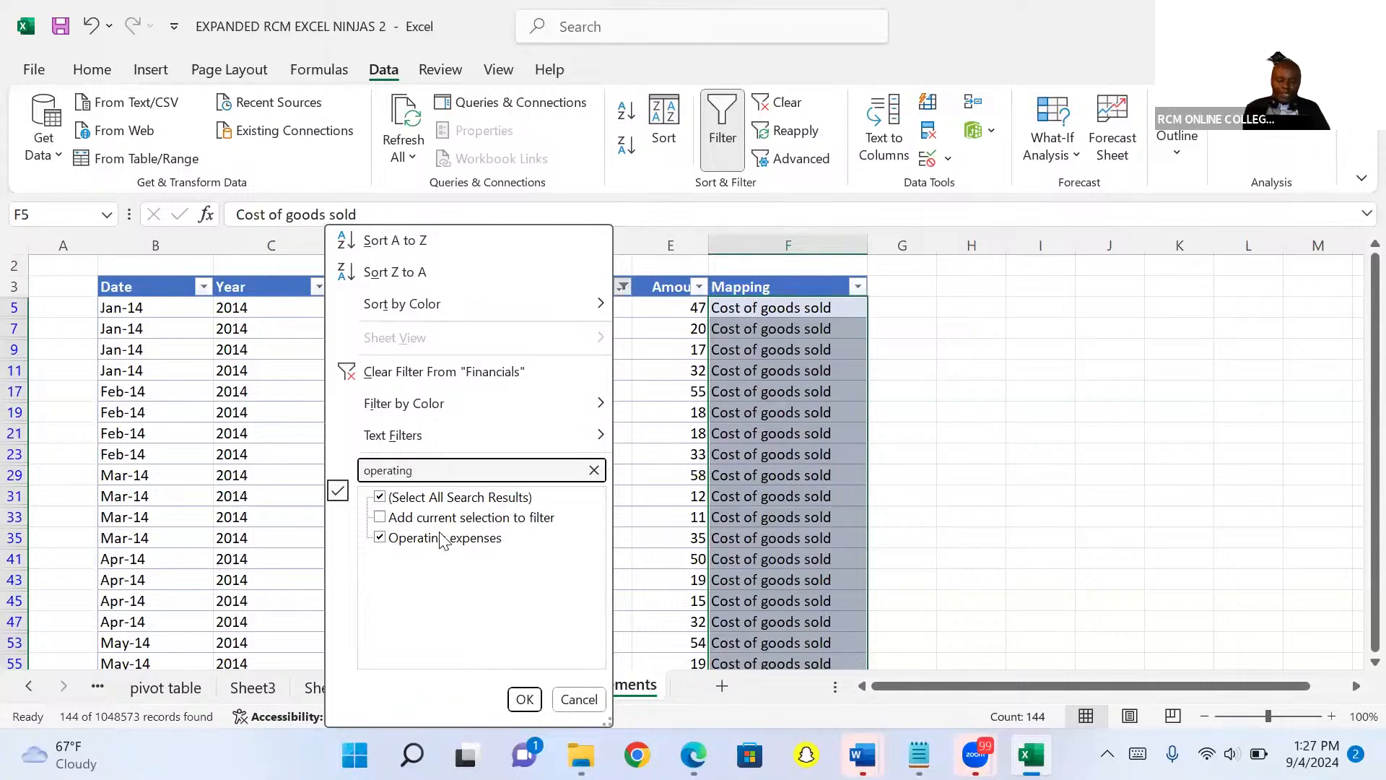
click(525, 699)
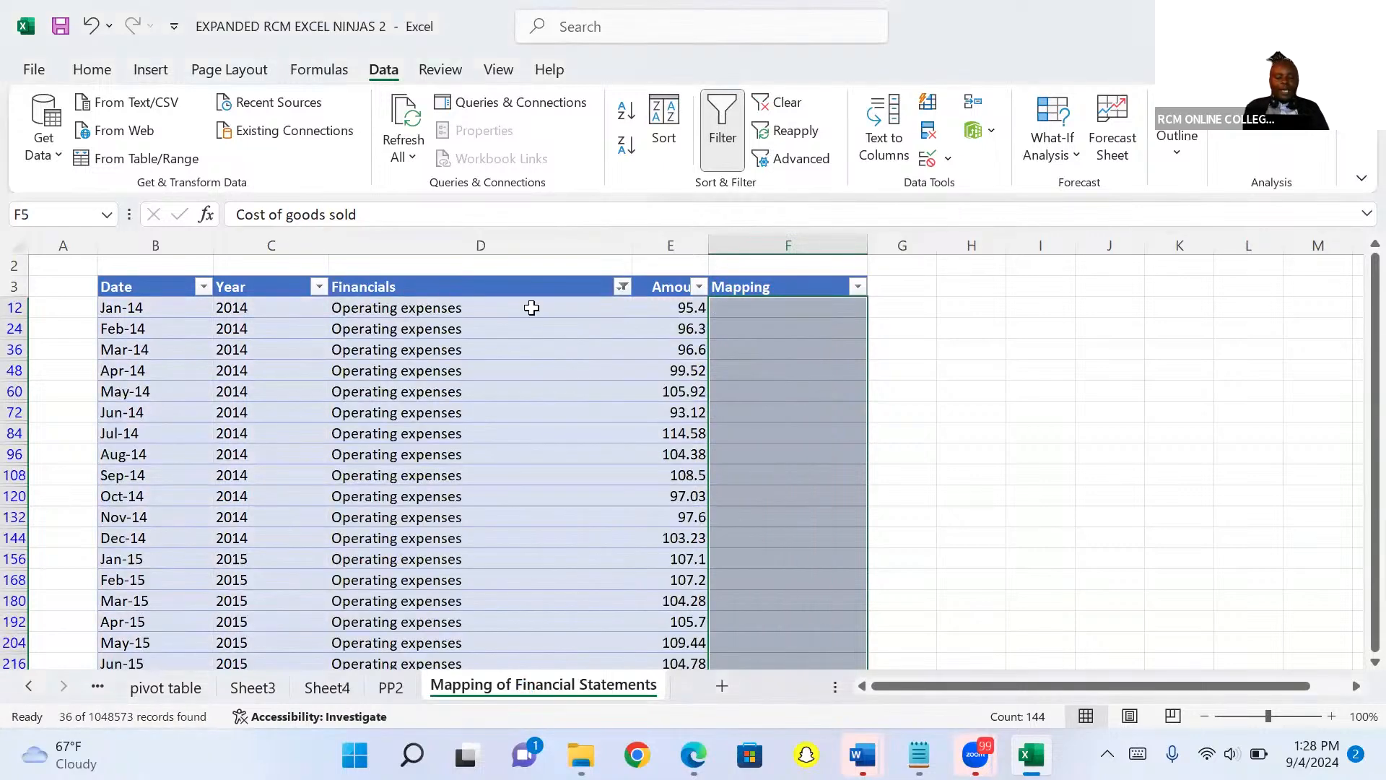
Enter Operating Expenses in the first visible Mapping cell and fill it down through all filtered rows.
click(731, 307)
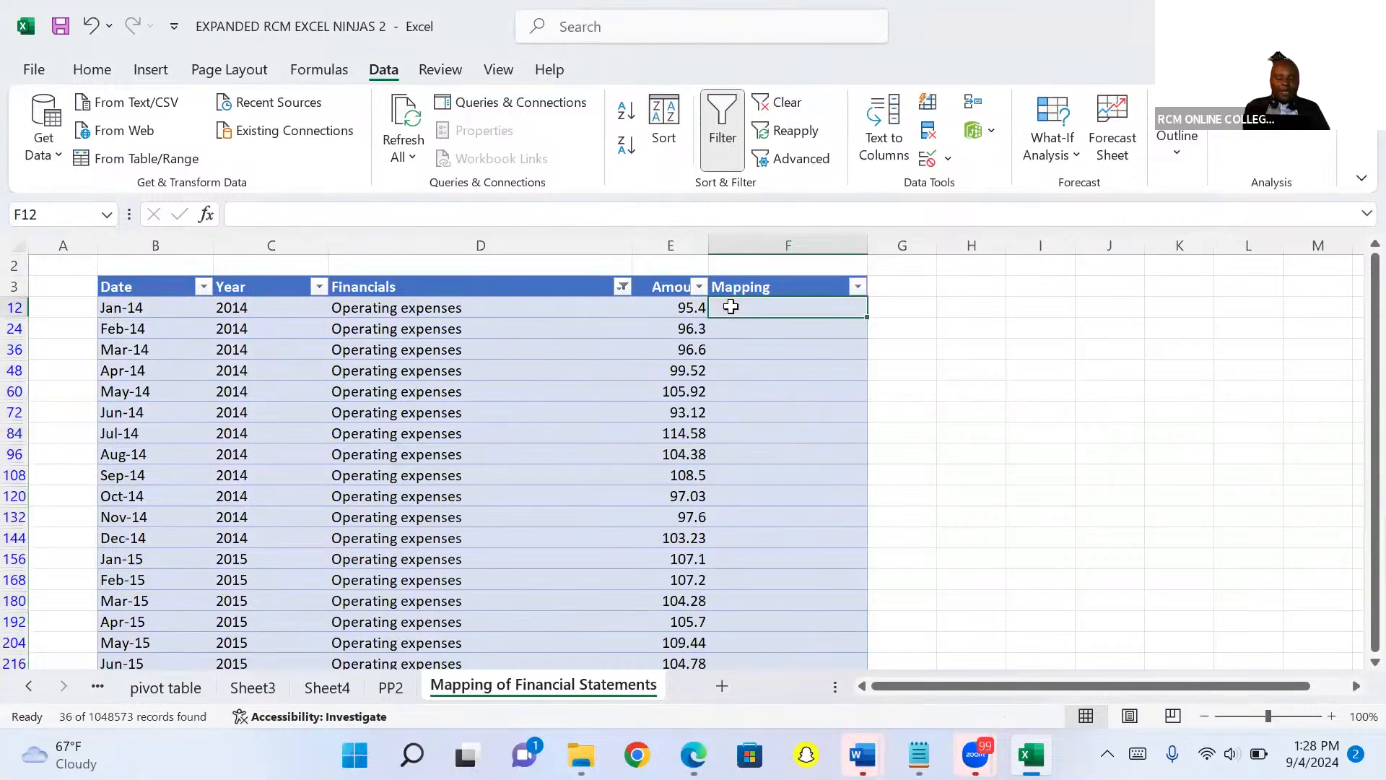
text(Oper)
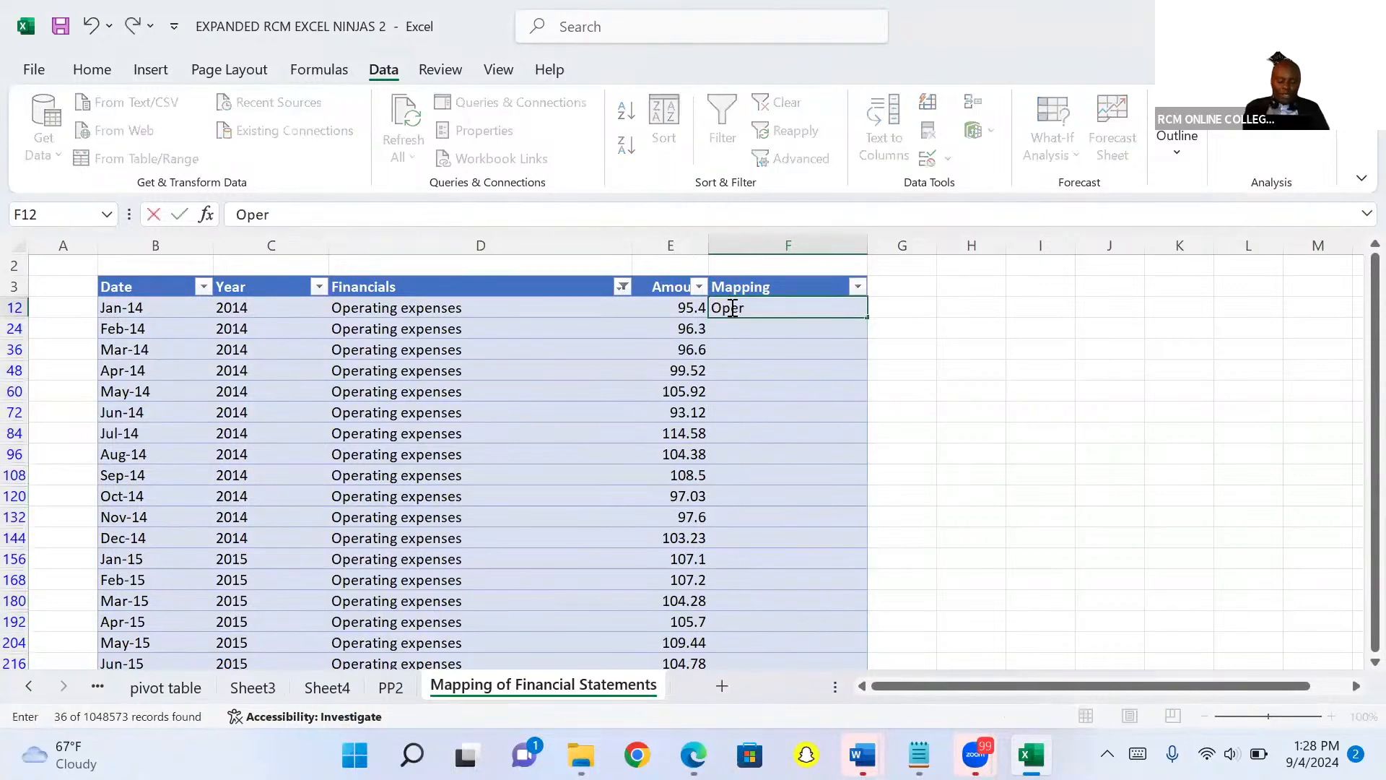
text(ating Expenses)
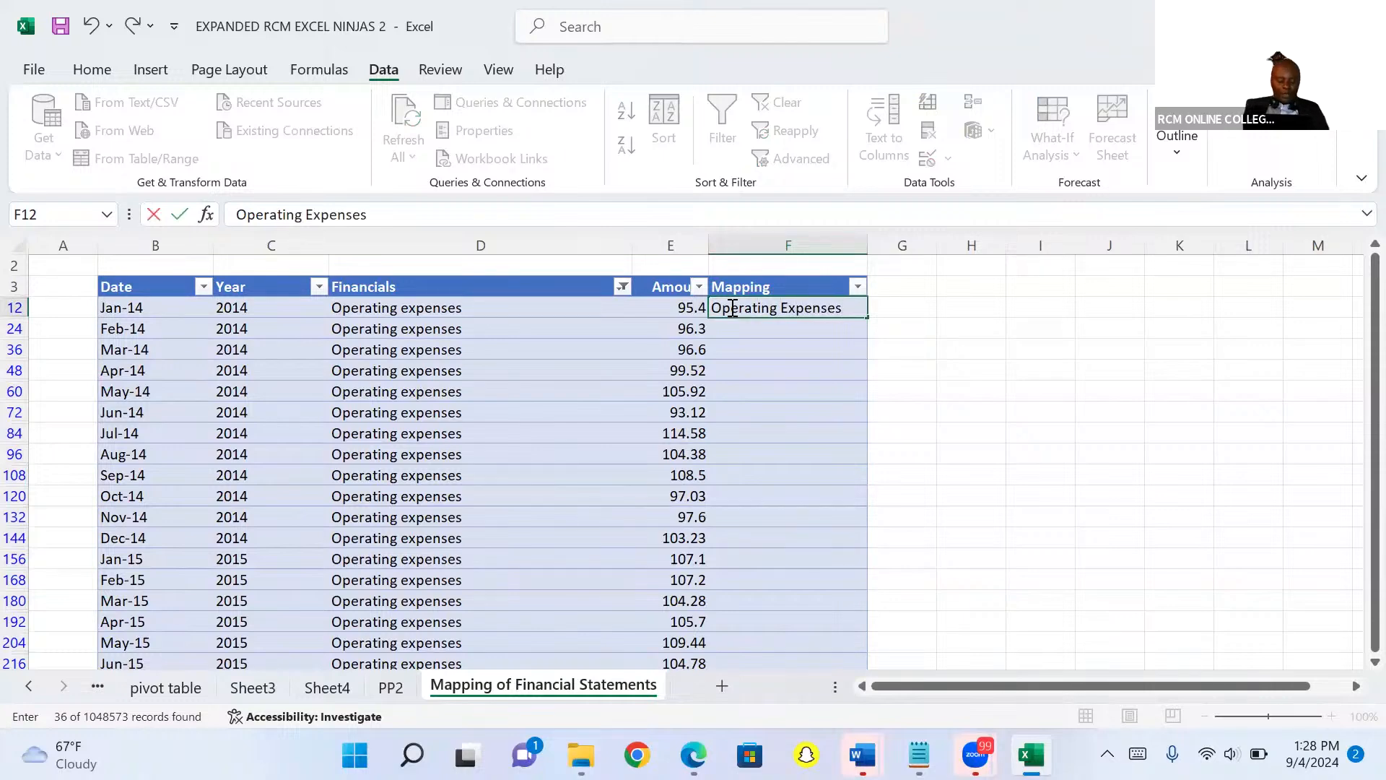
key(ctrl+Return)
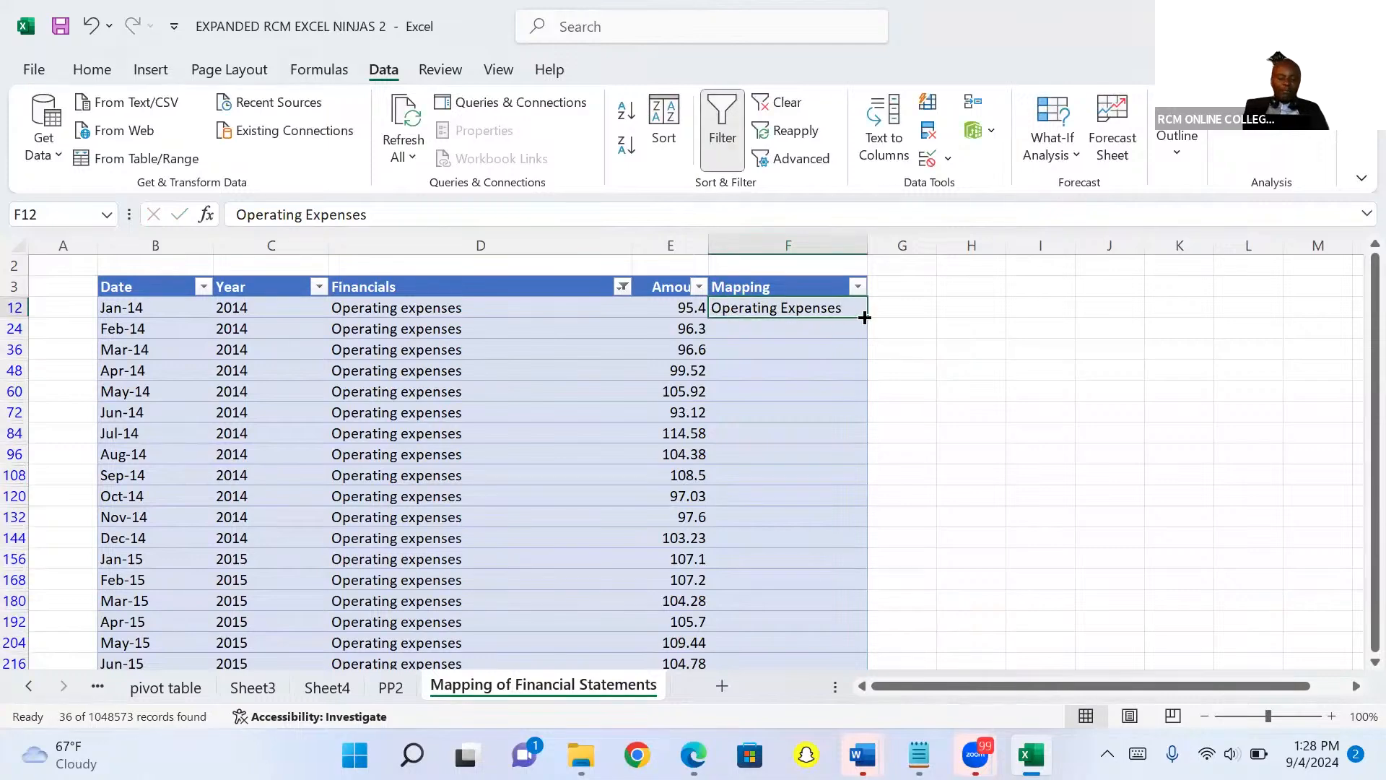
drag(867, 318, 899, 654)
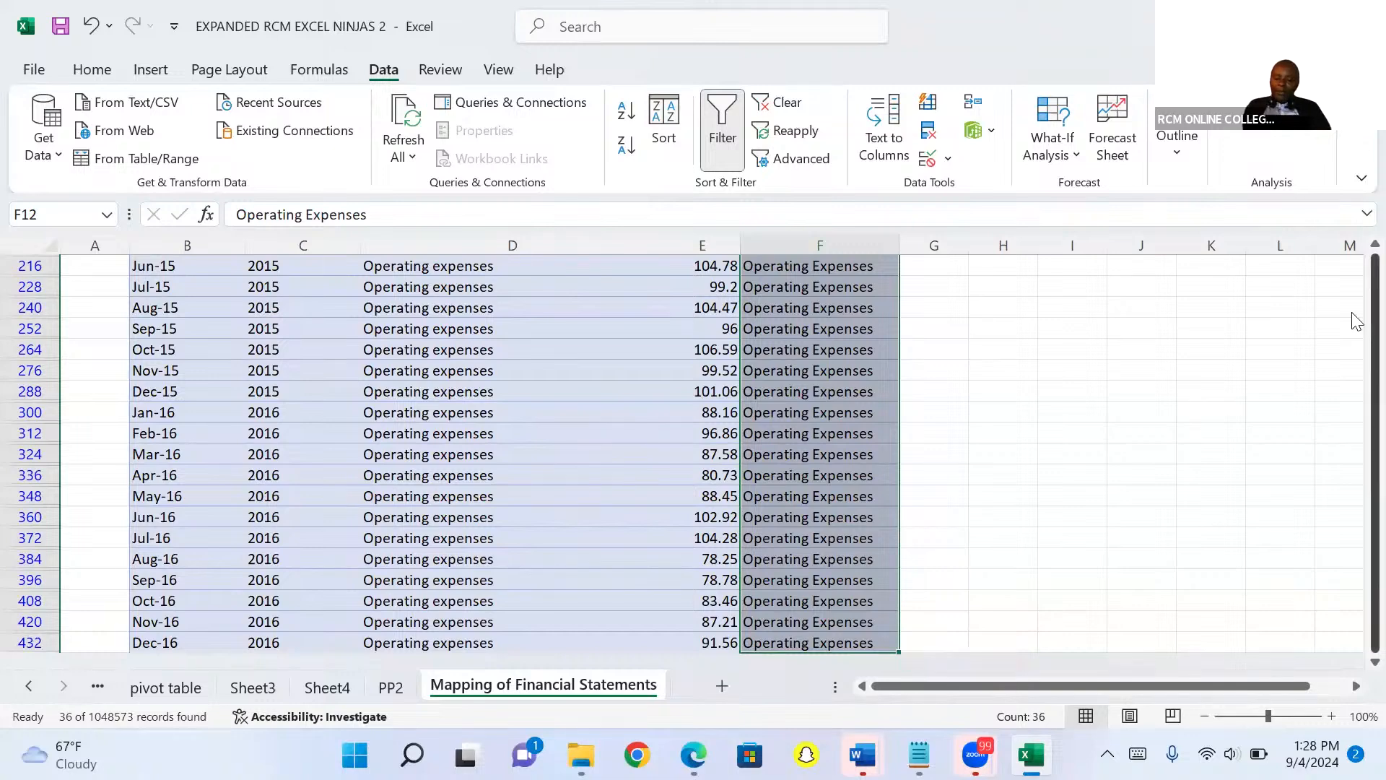
Filter the Financials column to show only D&A by searching for d&A.
drag(1375, 311, 1372, 299)
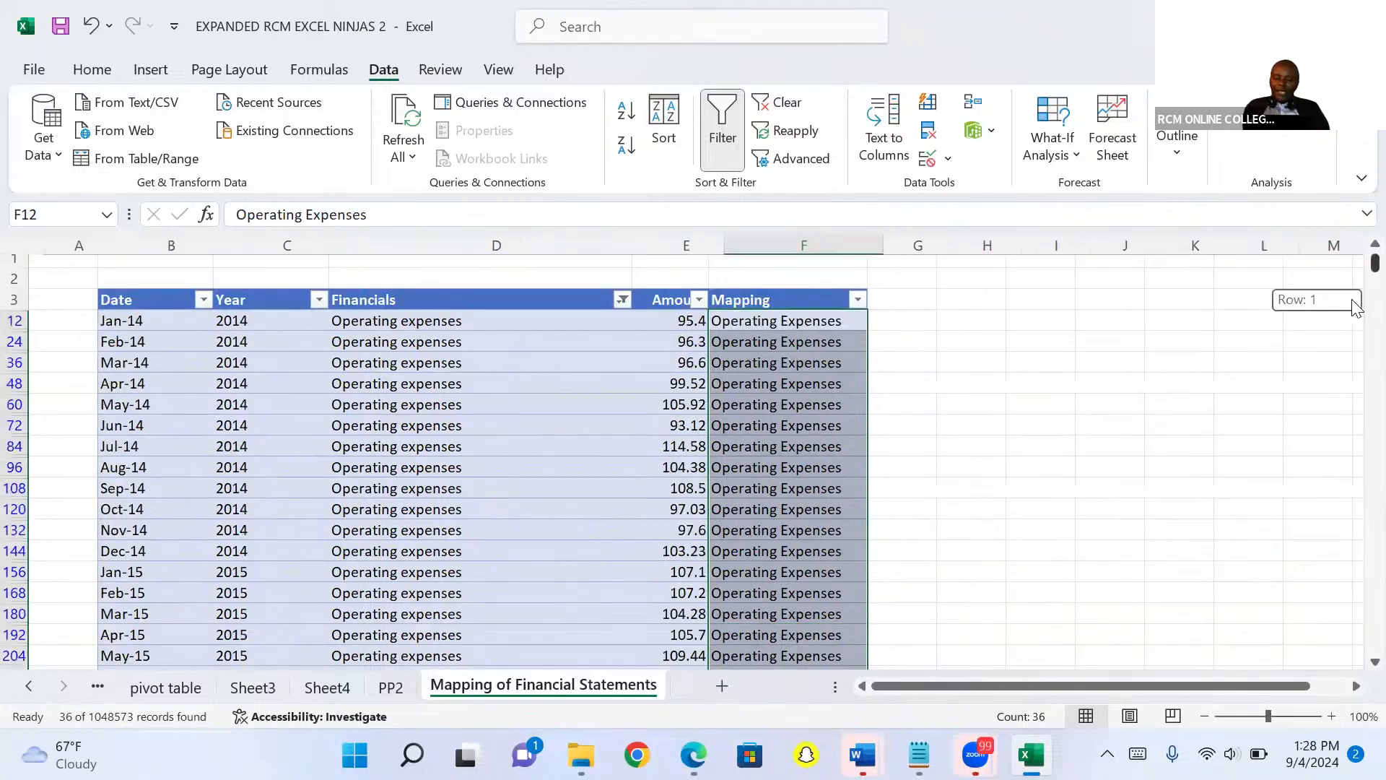
click(623, 307)
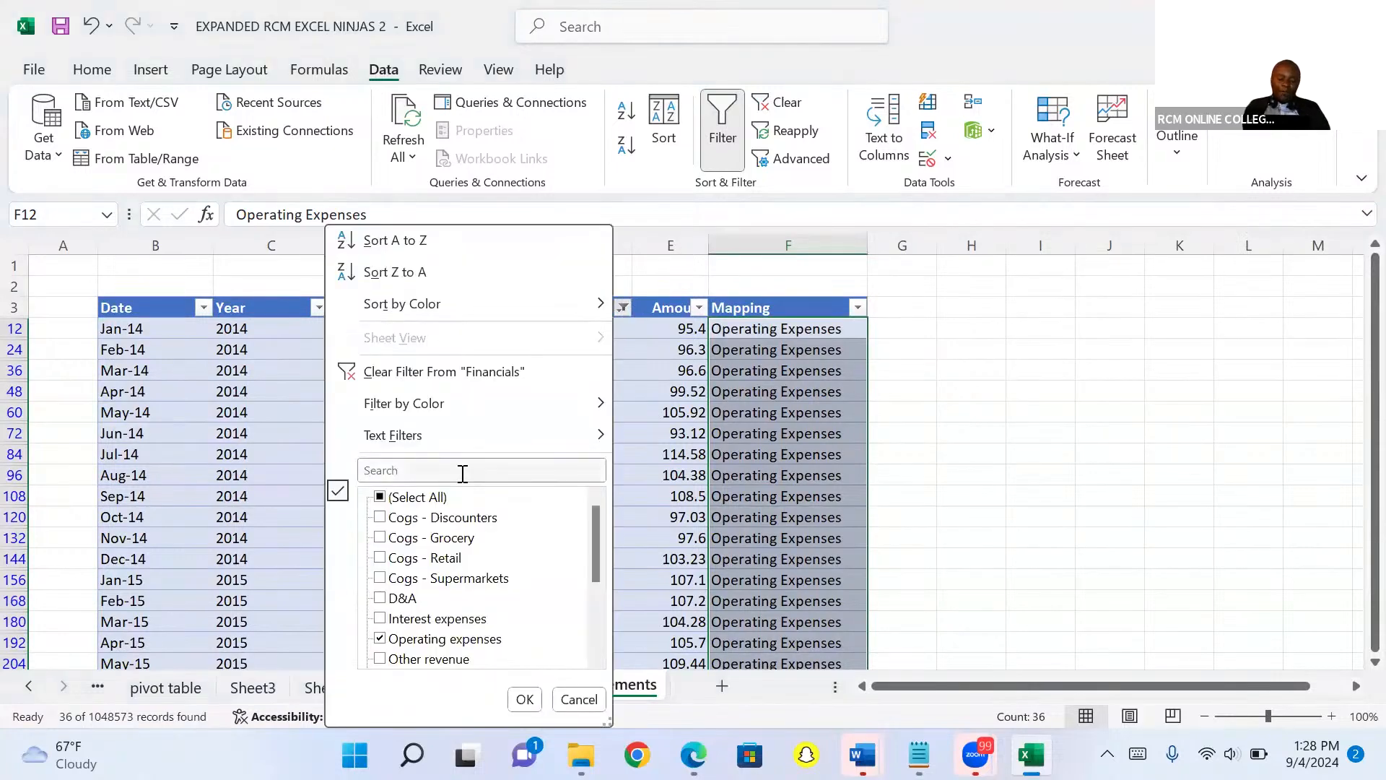
text(d)
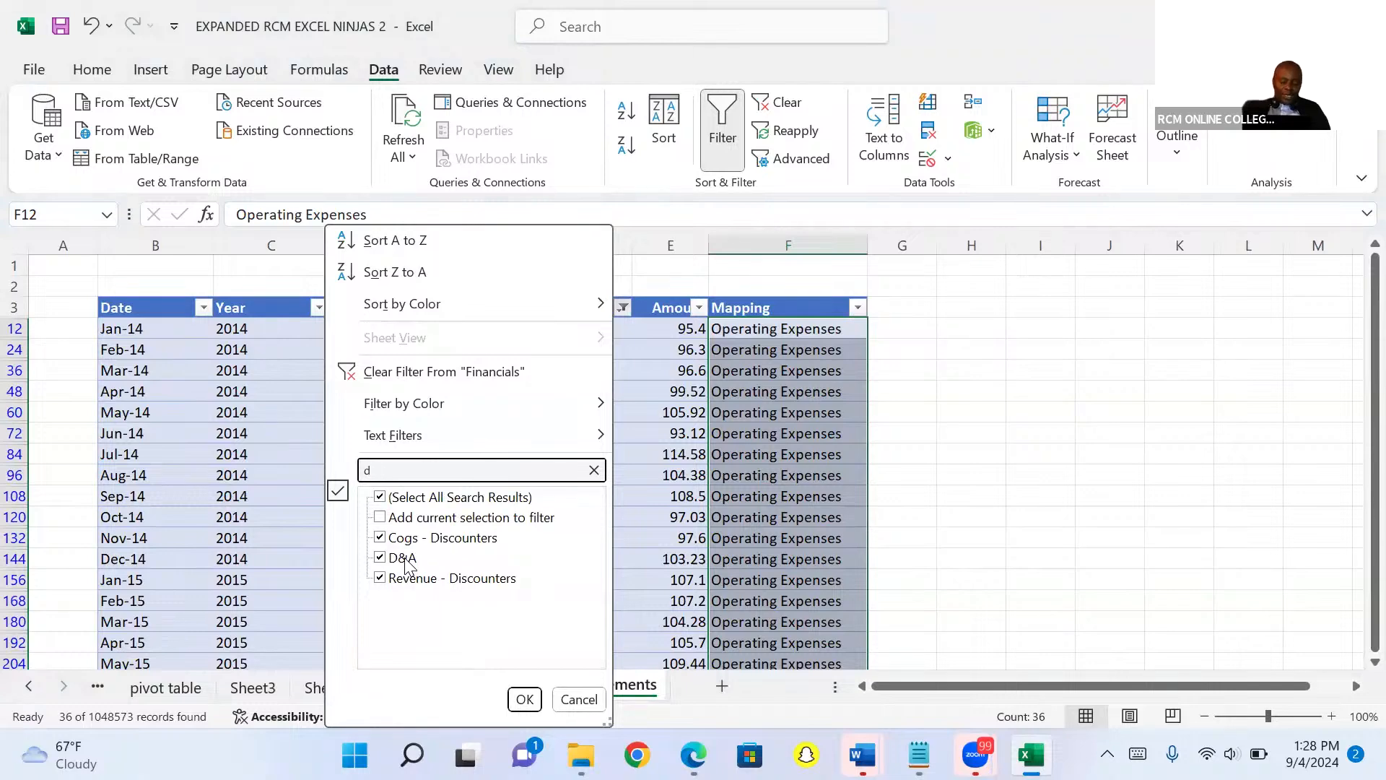
text(&A)
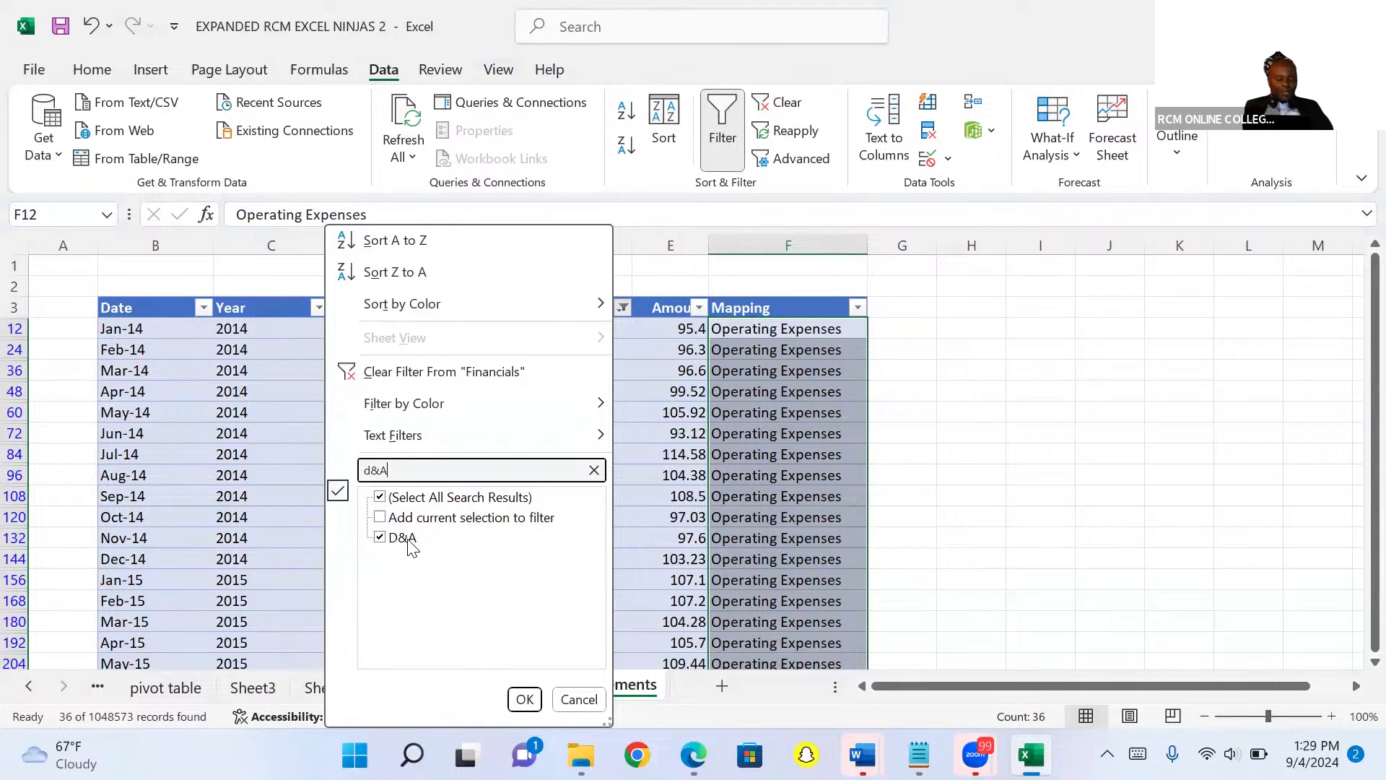
click(523, 697)
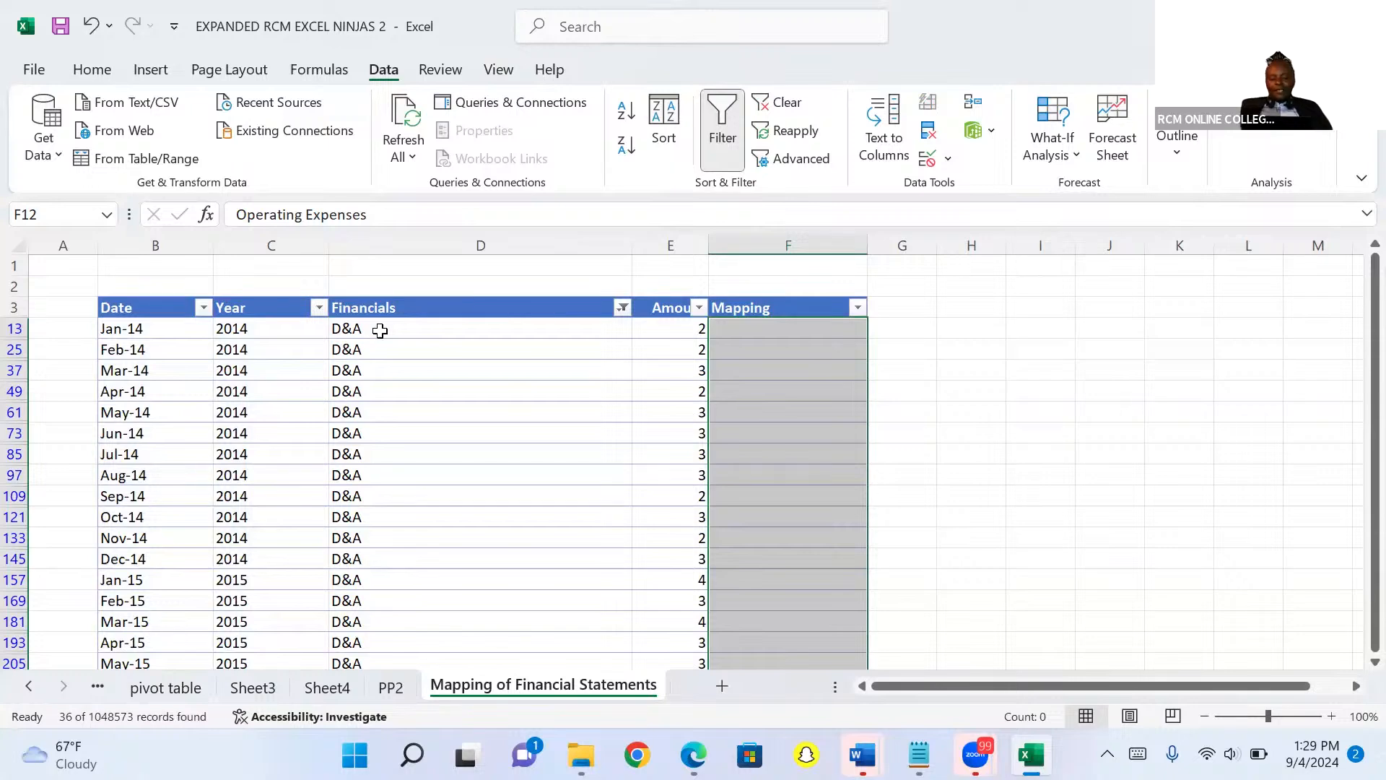
Enter depreciation and Armotisation in the first visible Mapping cell and fill it down through all filtered rows.
click(732, 327)
text(d)
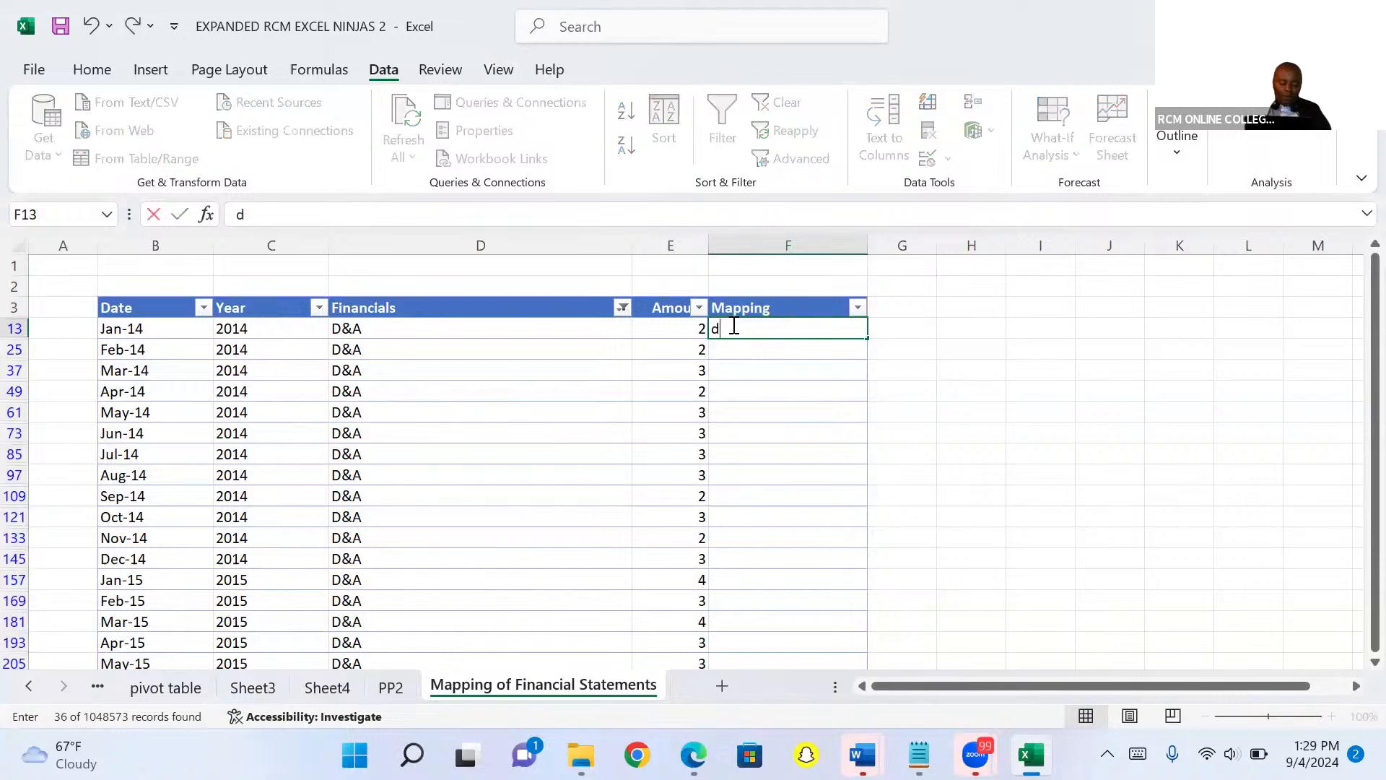
text(eprecia)
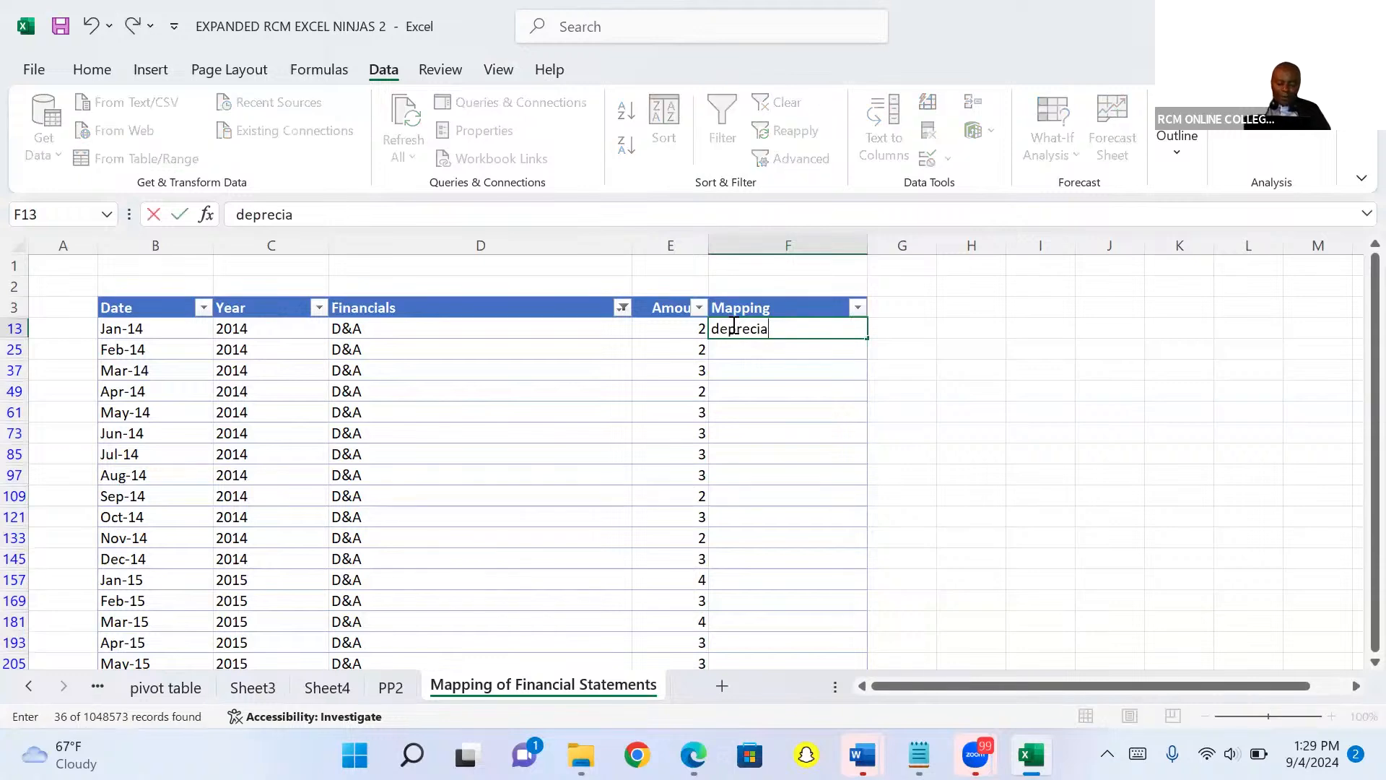
text(tion and Armot)
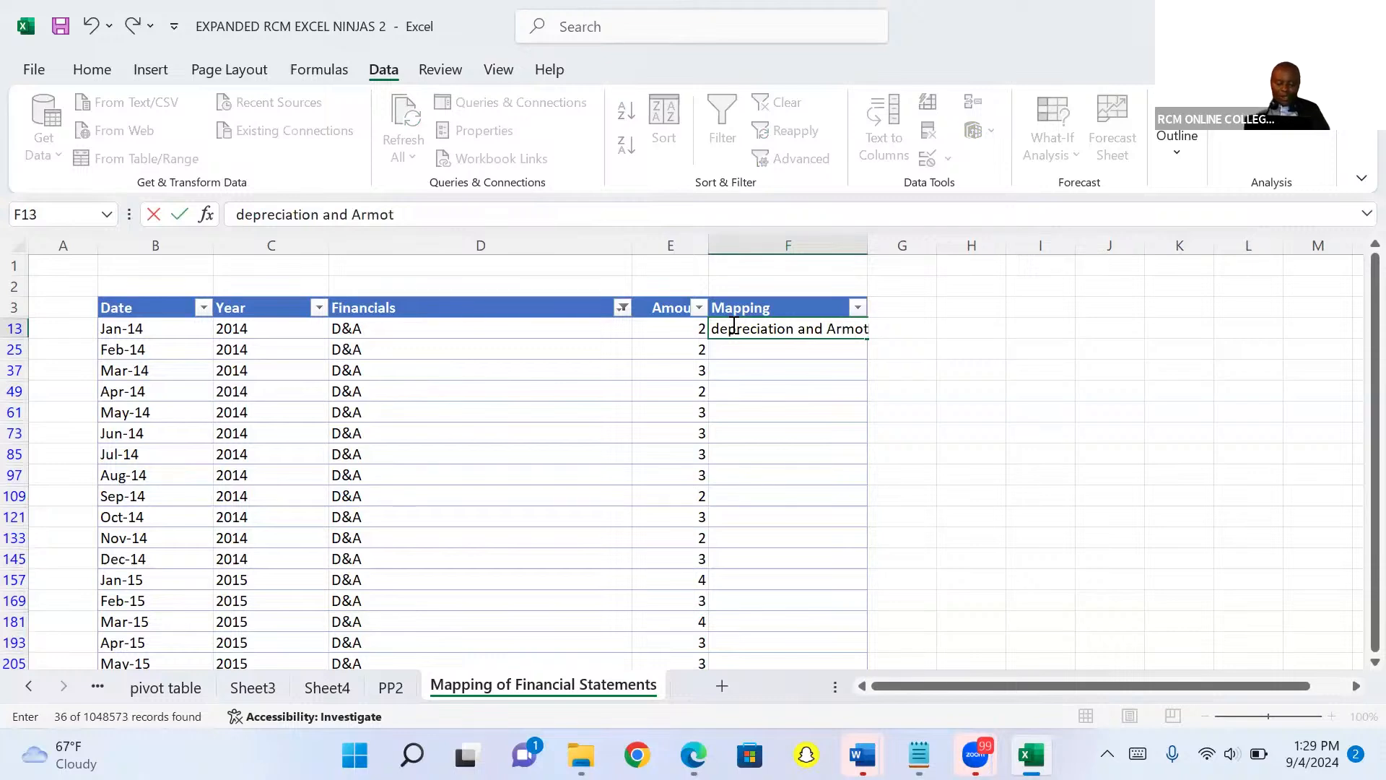
text(isation)
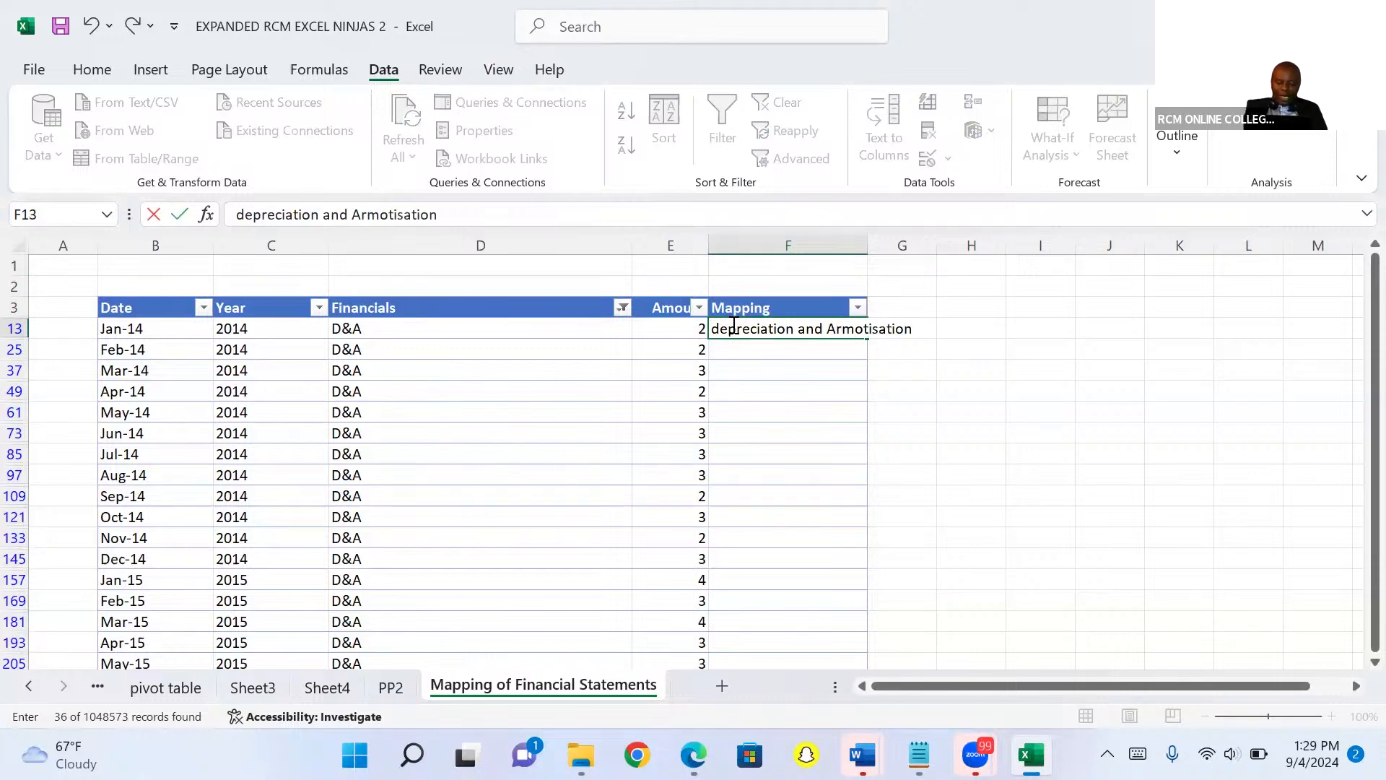
key(ctrl+Return)
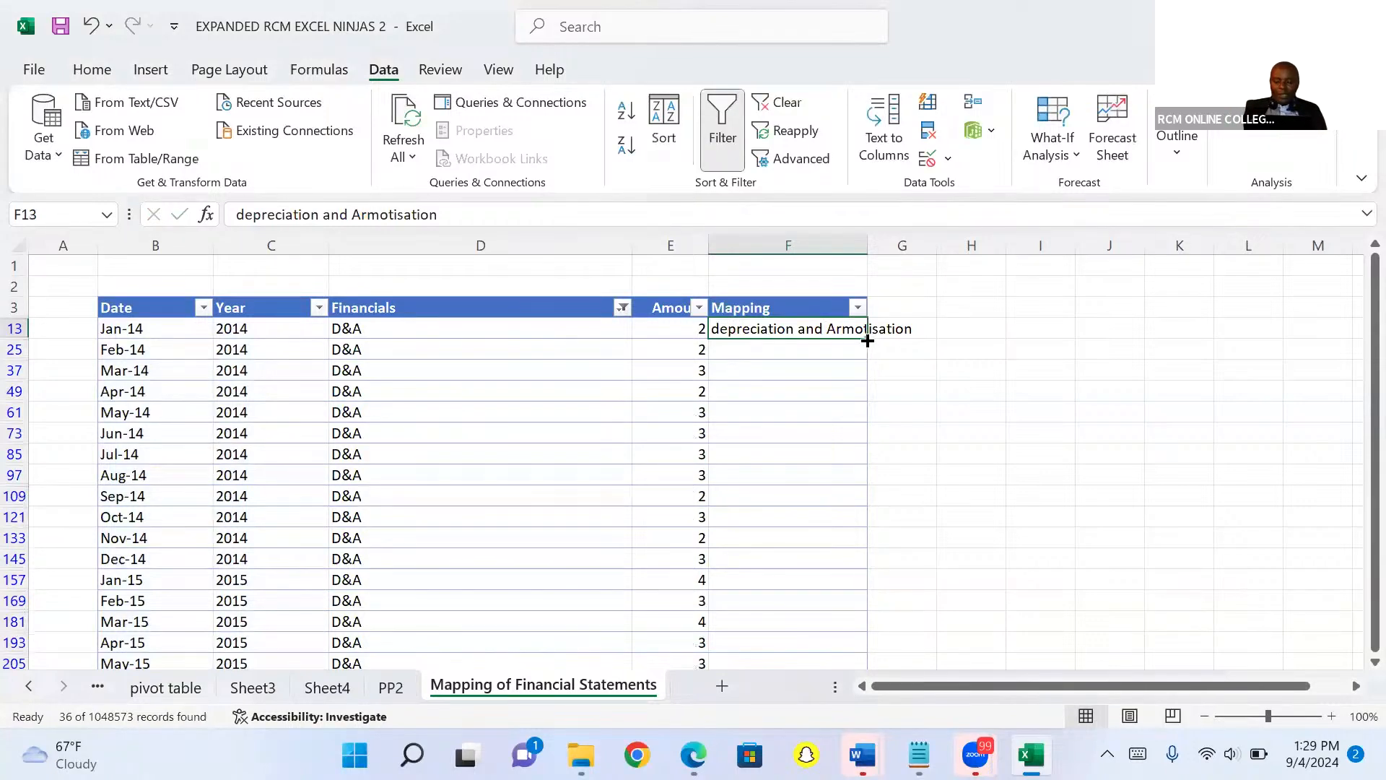
drag(868, 339, 896, 652)
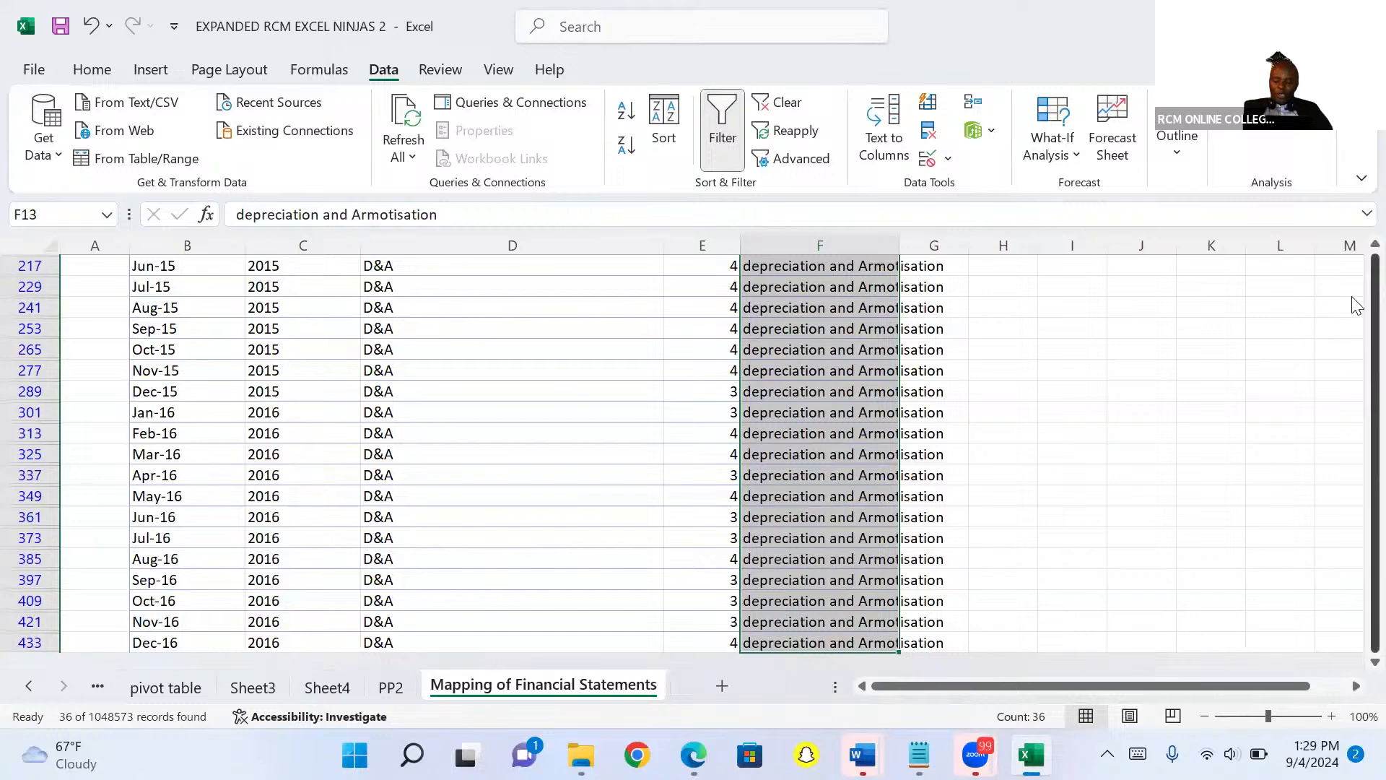
Filter the Financials column to show only Interest expenses by searching for interest.
scroll(1354, 303, up, 7)
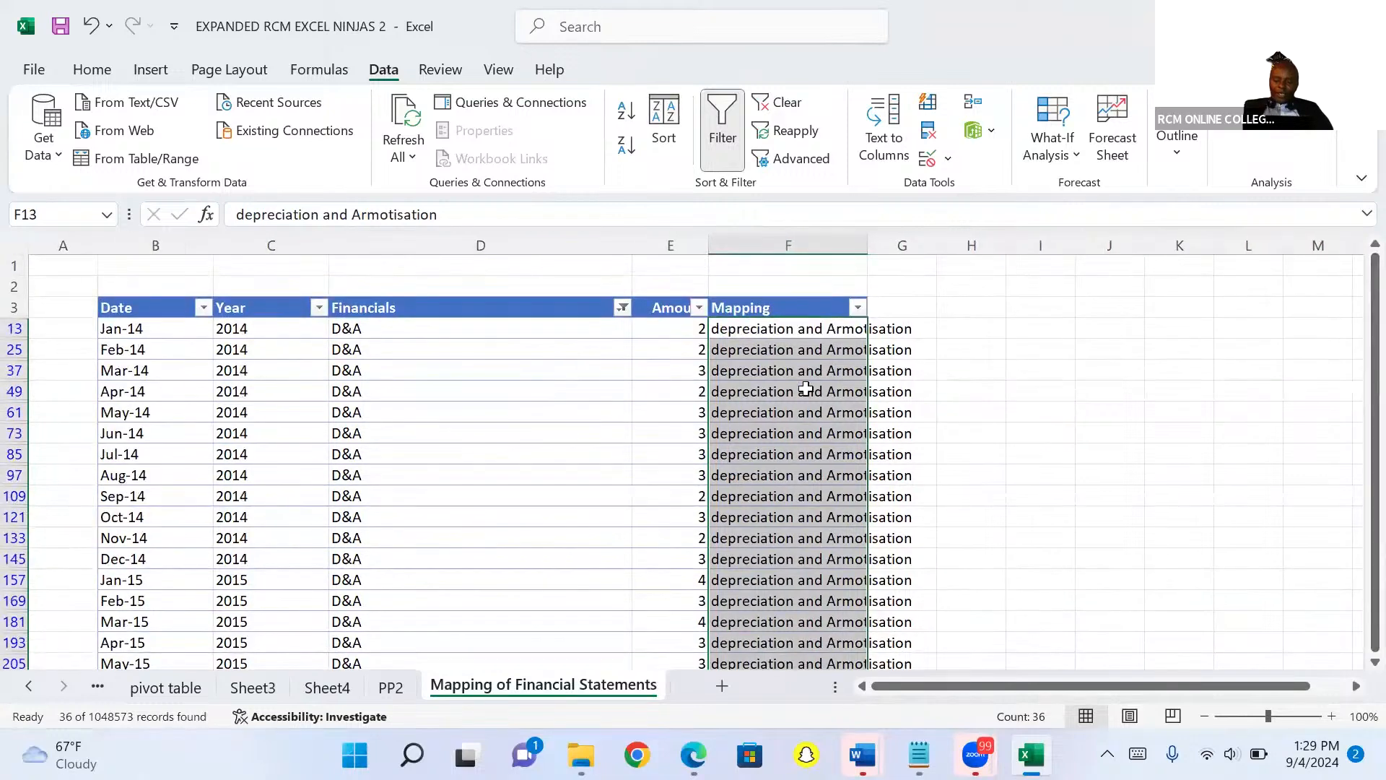
click(624, 308)
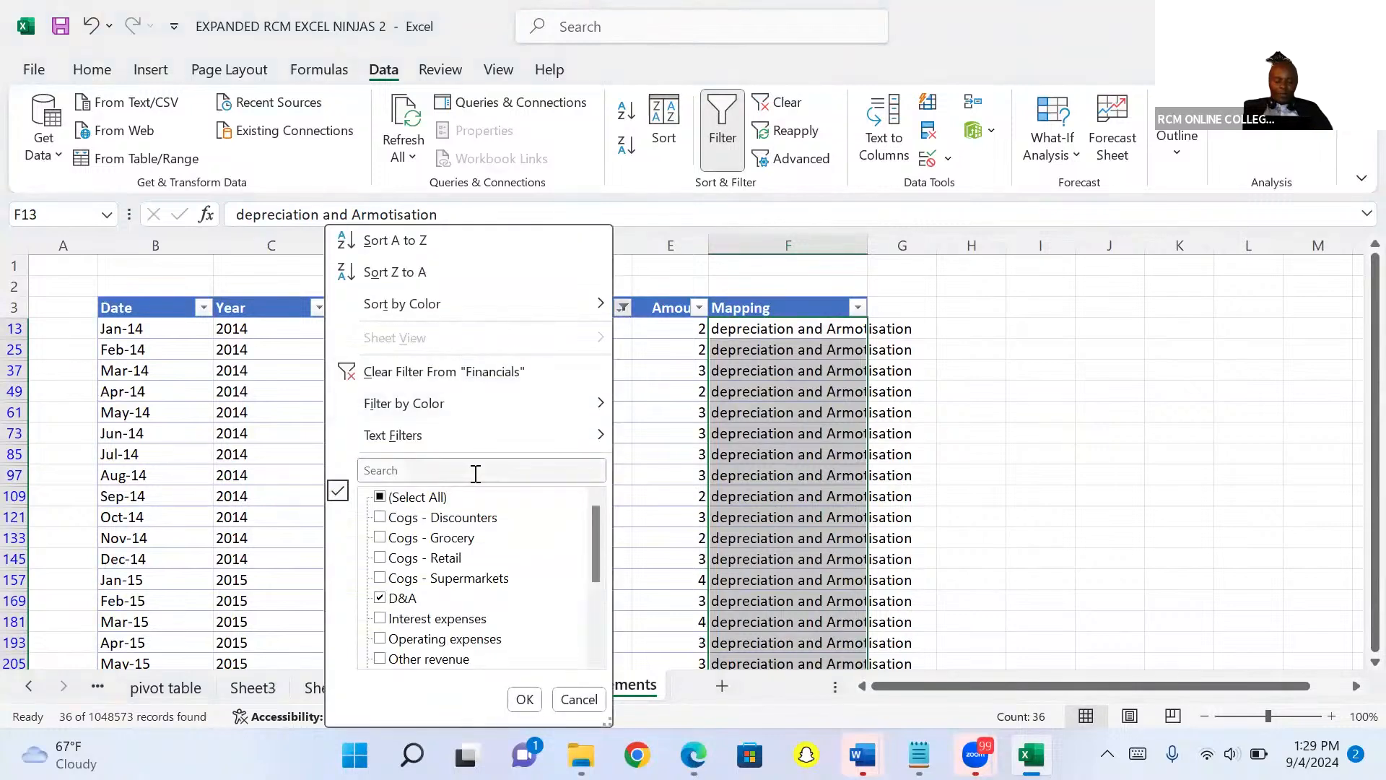
click(471, 473)
text(in)
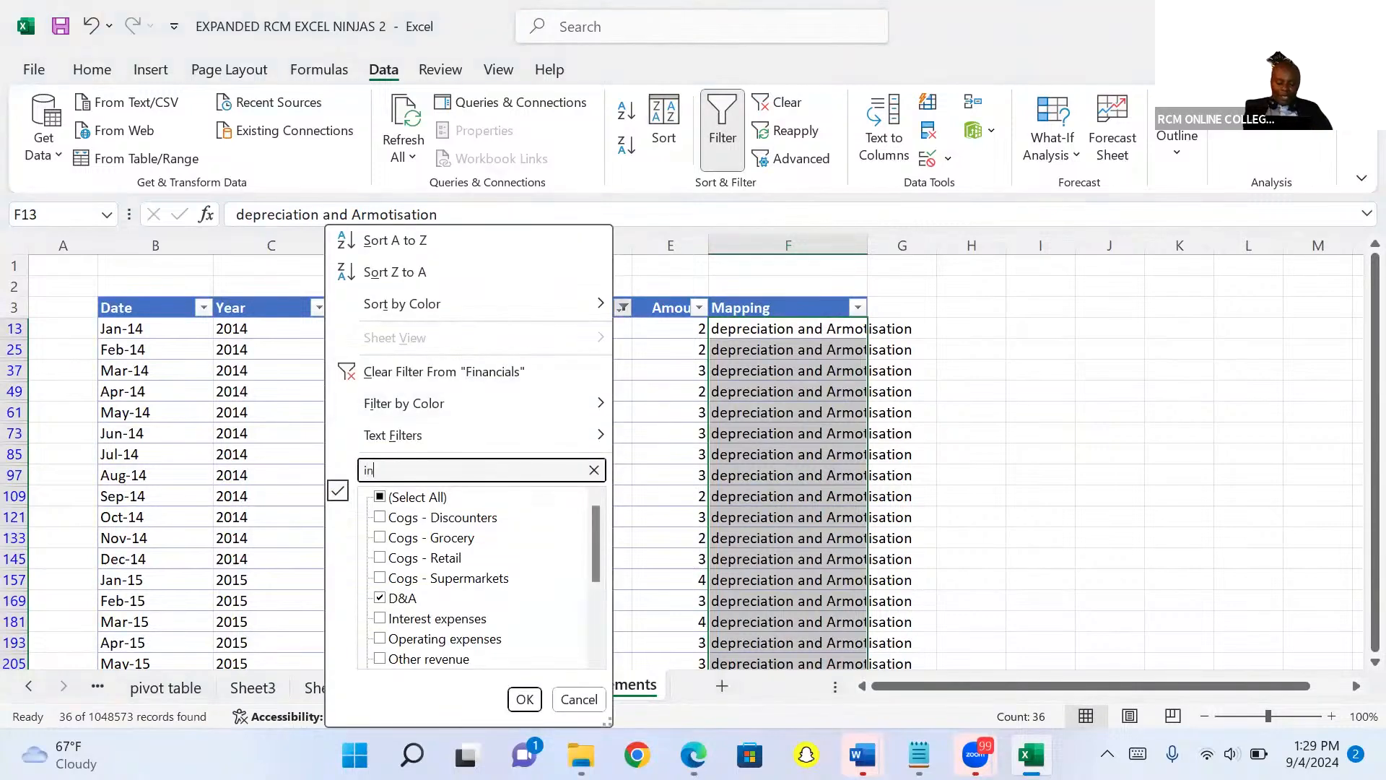
text(terest)
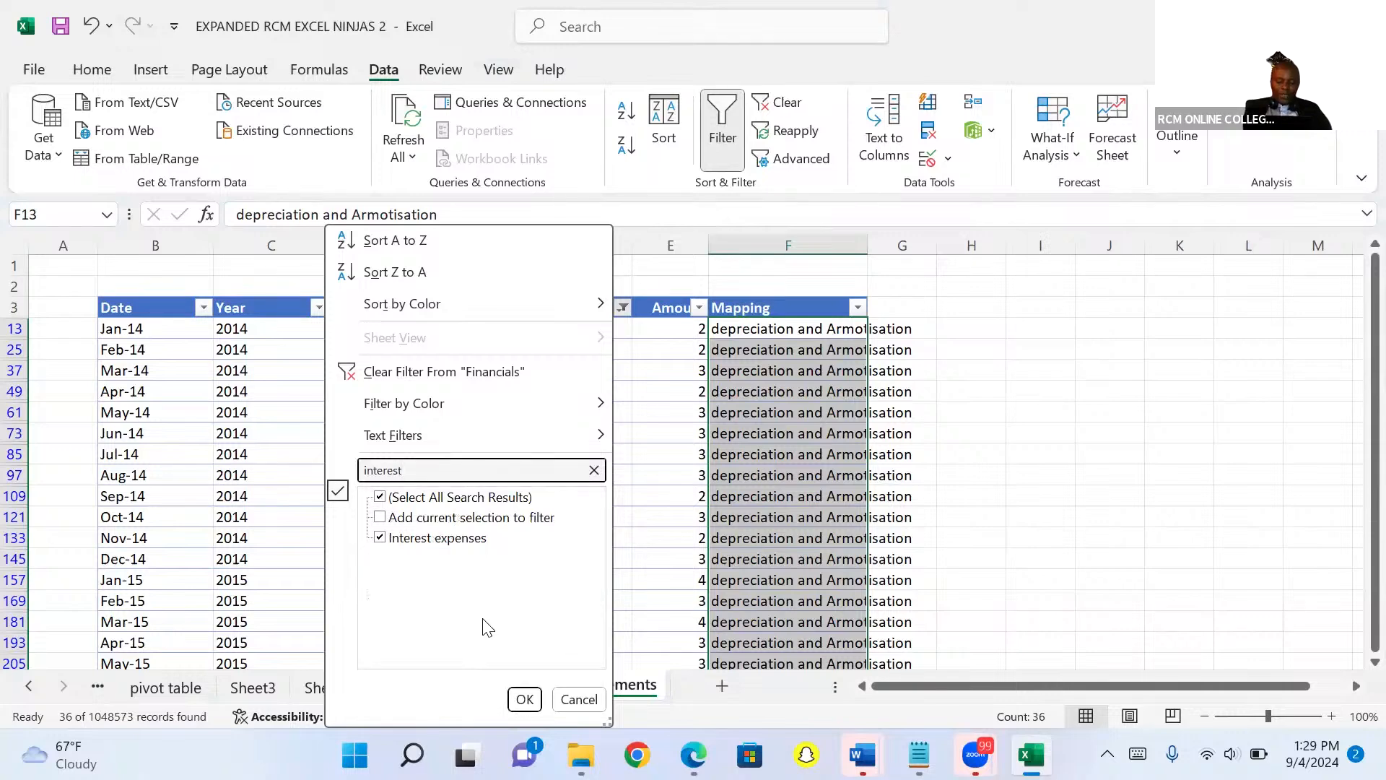
click(525, 699)
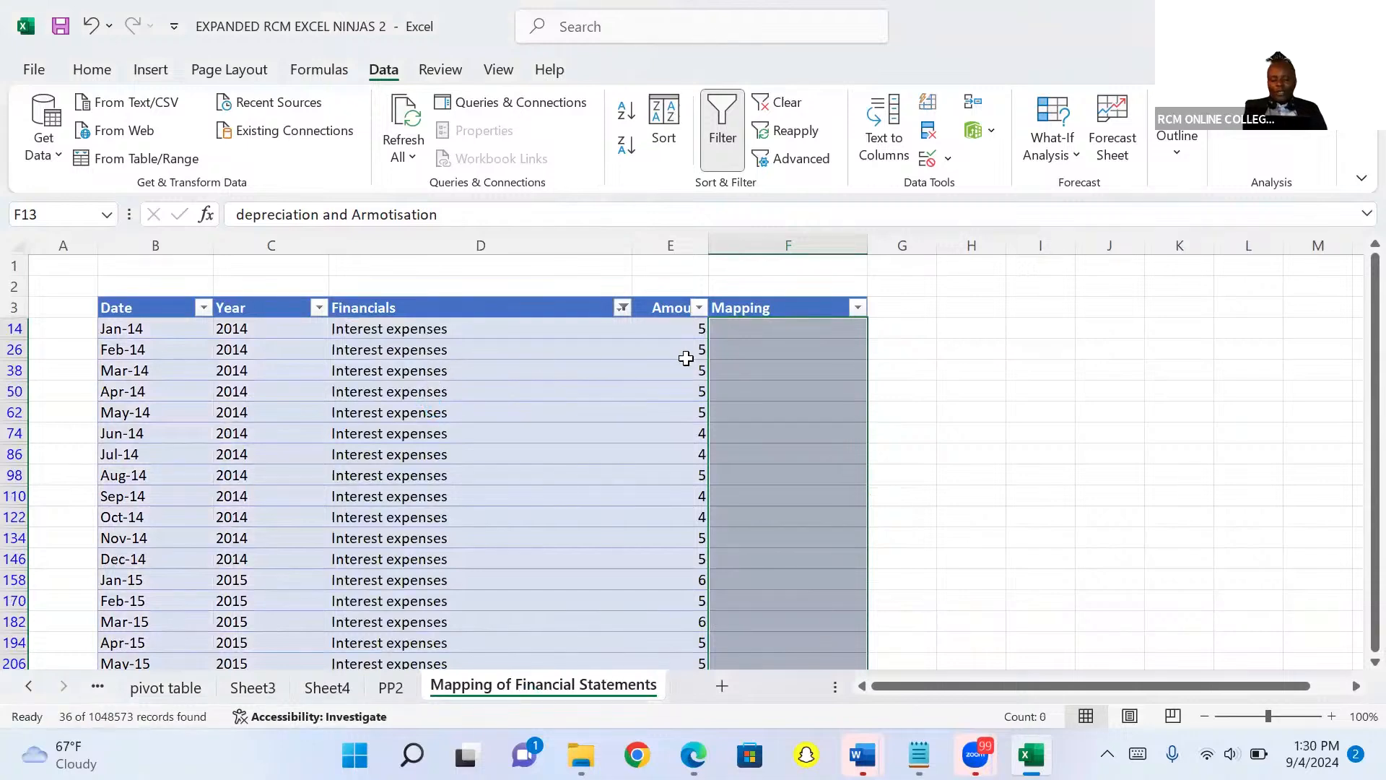
click(724, 330)
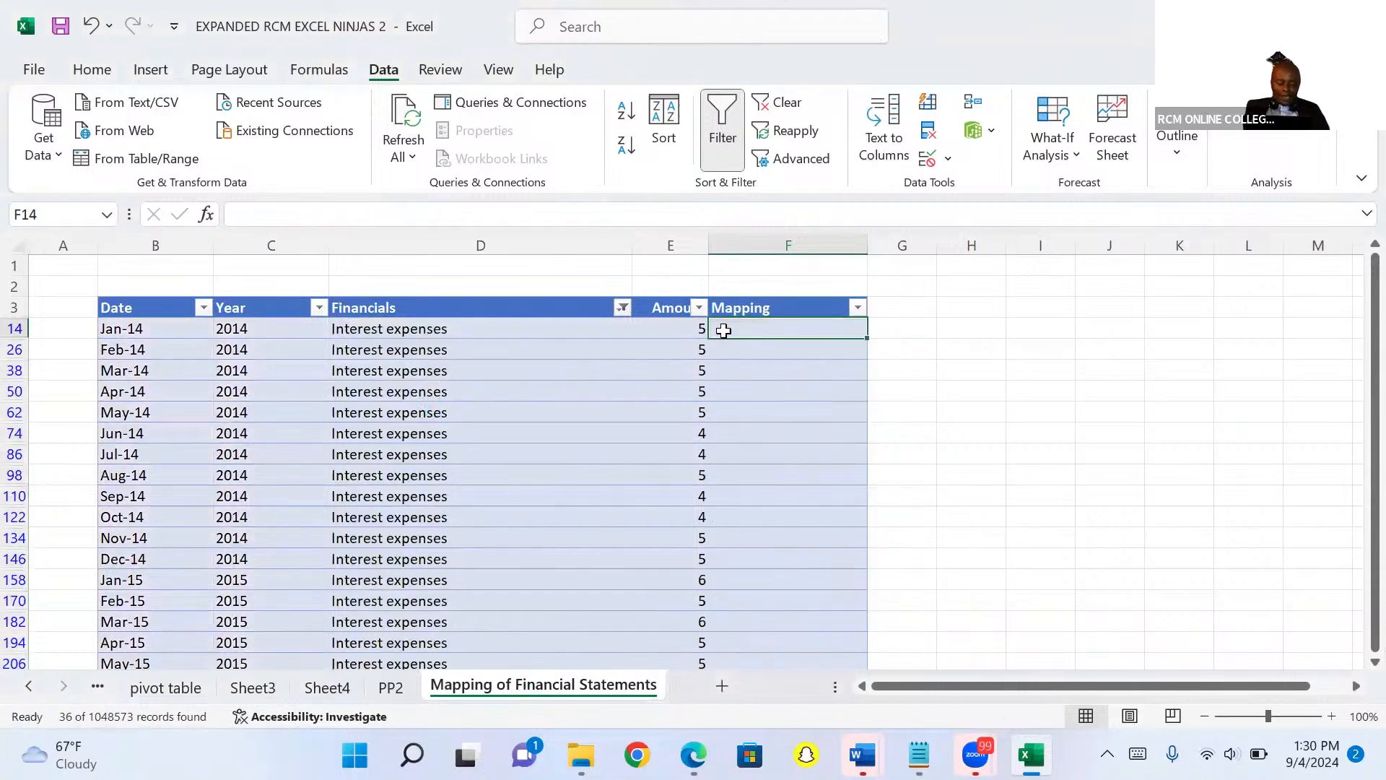
text(Fina)
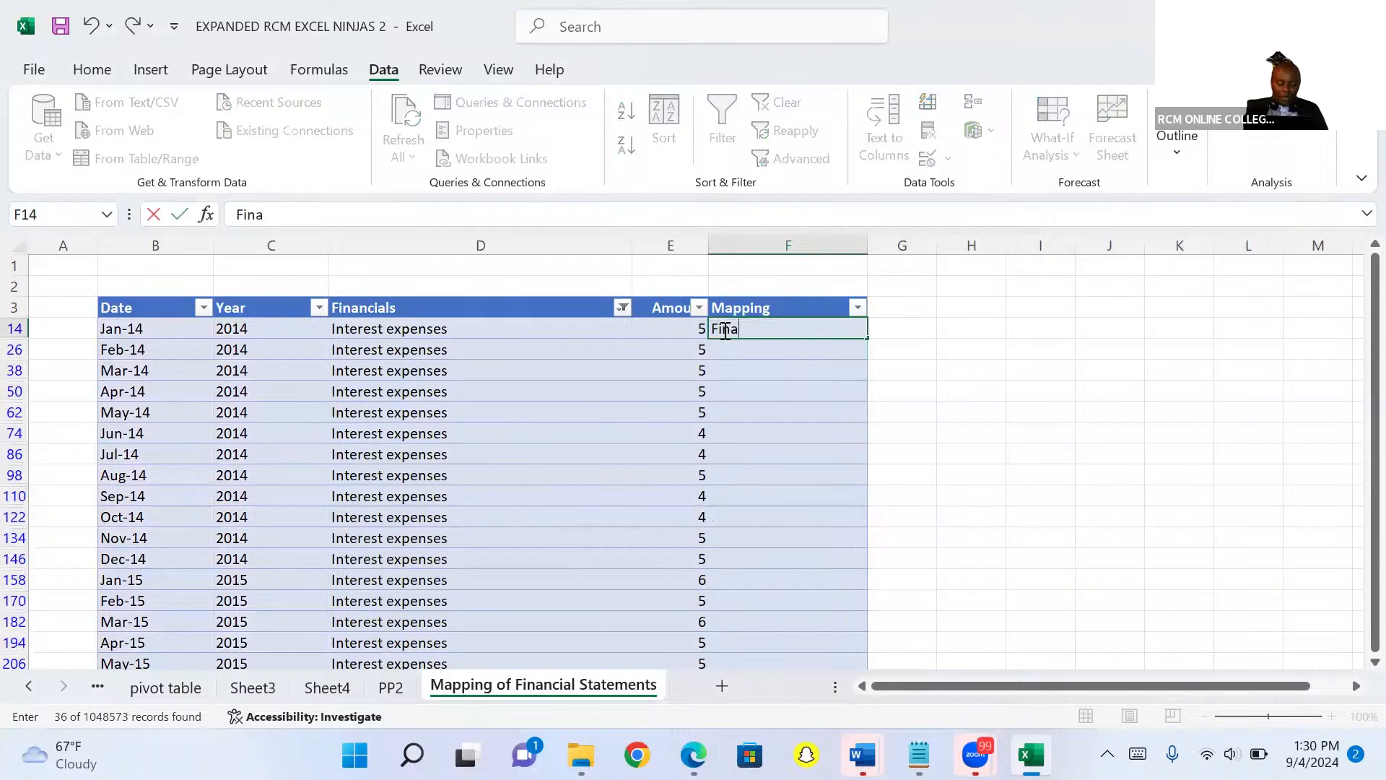
text(nce cost)
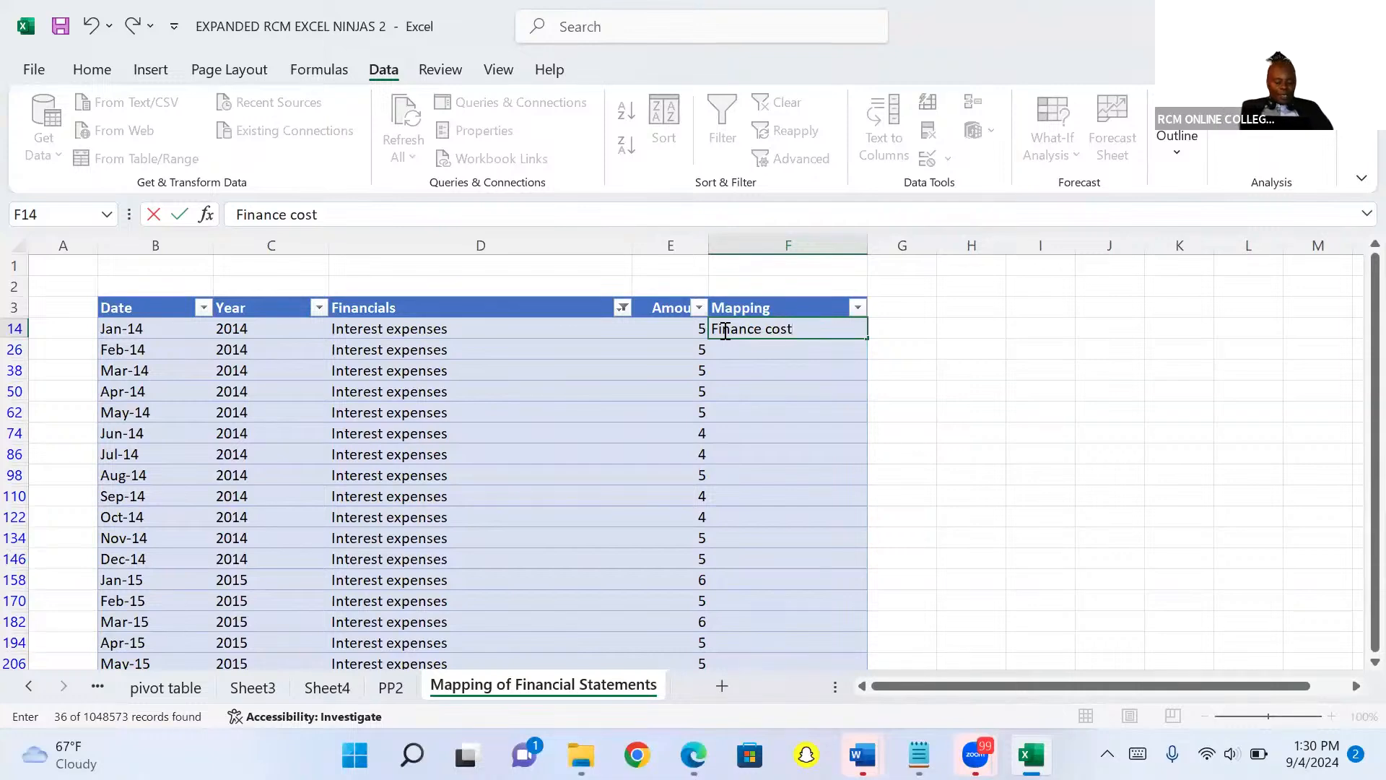
key(ctrl+Return)
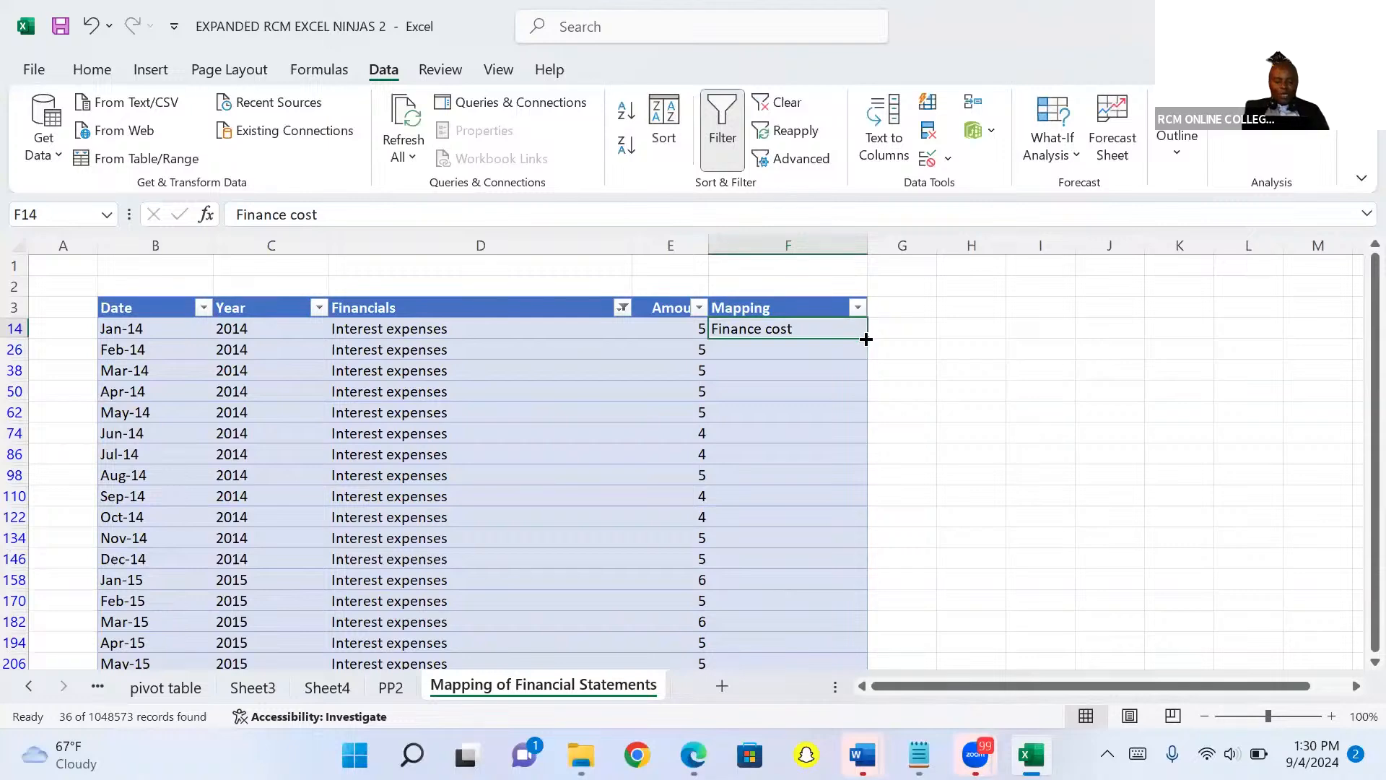
text(depreciation and Armotisation)
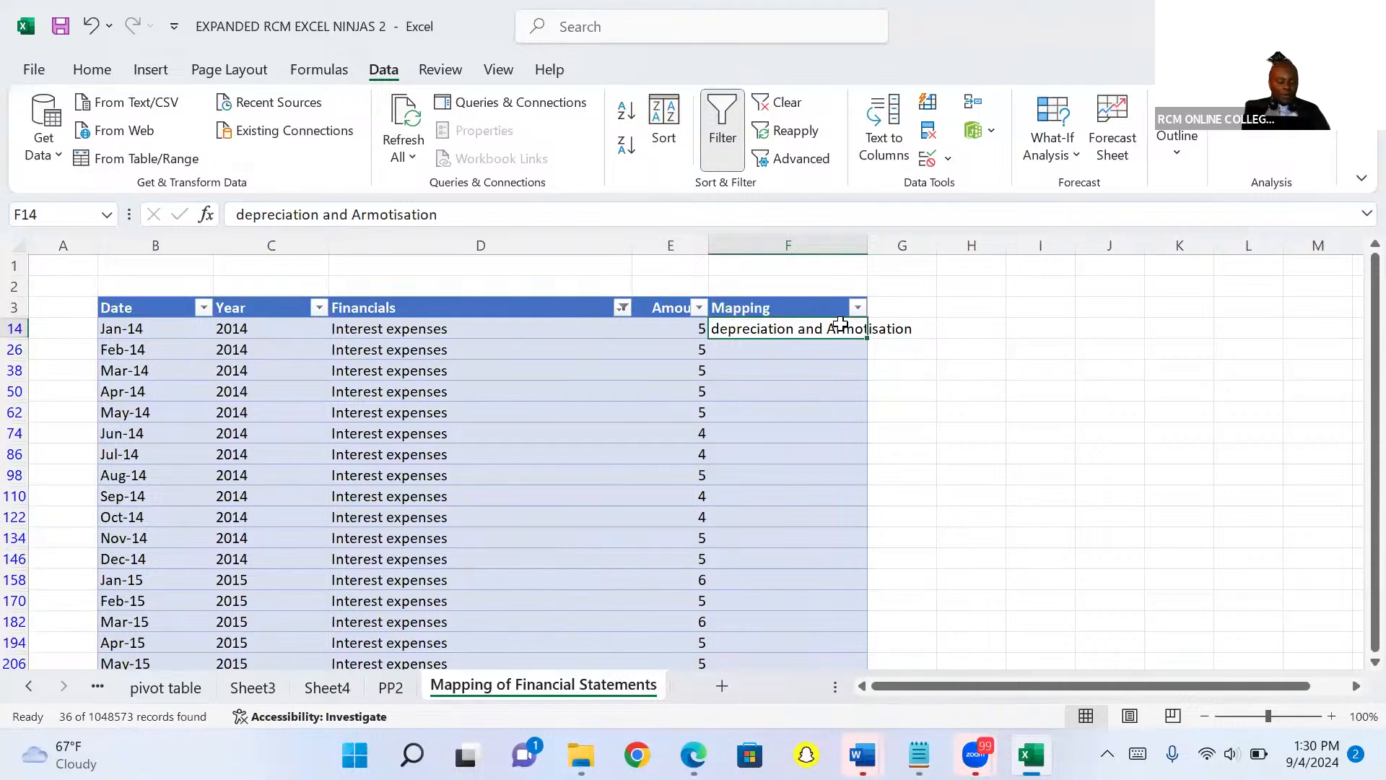
Replace the first visible Mapping cell's contents with Finance cost and fill it down through all filtered rows.
double_click(840, 329)
key(BackSpace)
key(BackSpace)
key(BackSpace)
key(BackSpace)
key(BackSpace)
key(BackSpace)
key(BackSpace)
key(BackSpace)
key(BackSpace)
key(BackSpace)
key(BackSpace)
key(BackSpace)
key(BackSpace)
key(BackSpace)
key(BackSpace)
key(BackSpace)
key(BackSpace)
key(BackSpace)
key(BackSpace)
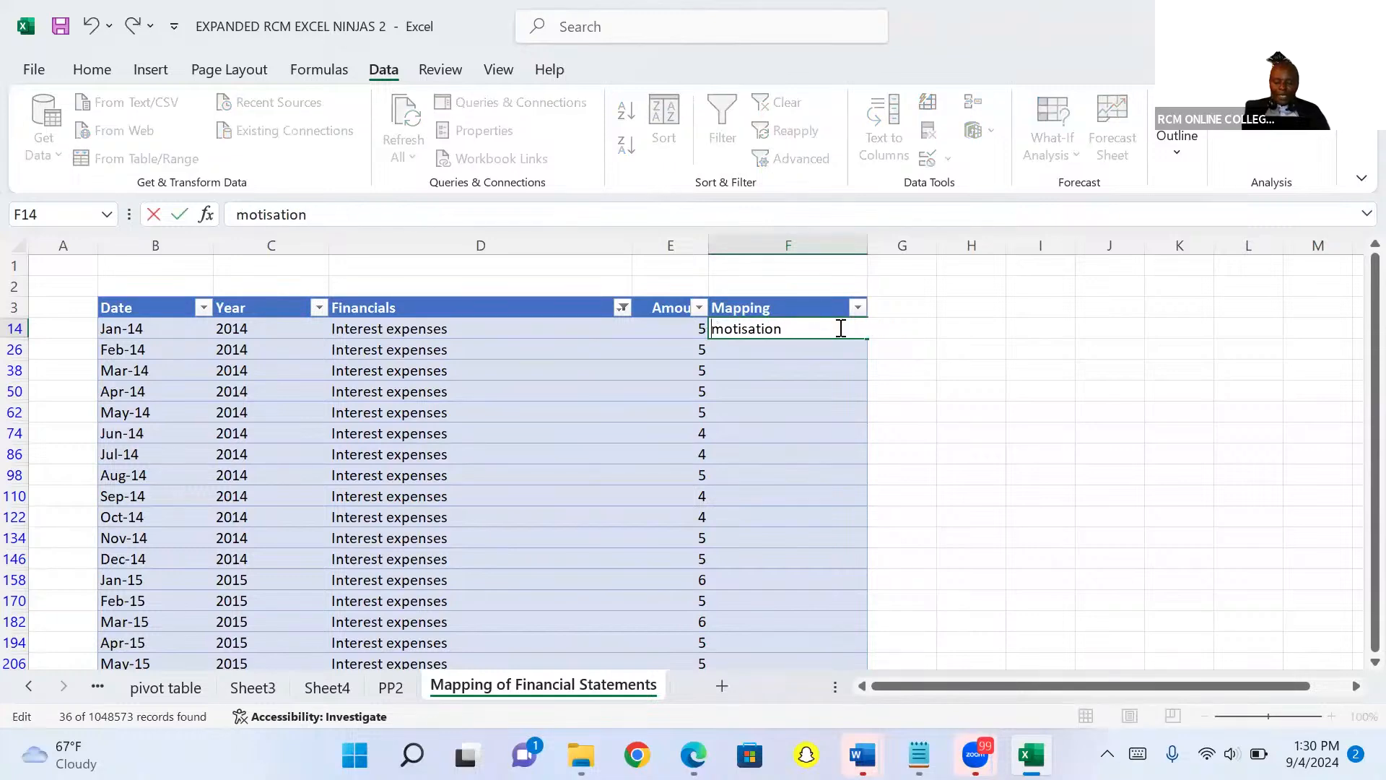
key(Delete)
key(Delete)
key(Delete)
key(Delete)
key(Delete)
key(Delete)
key(Delete)
key(Delete)
key(Delete)
key(Delete)
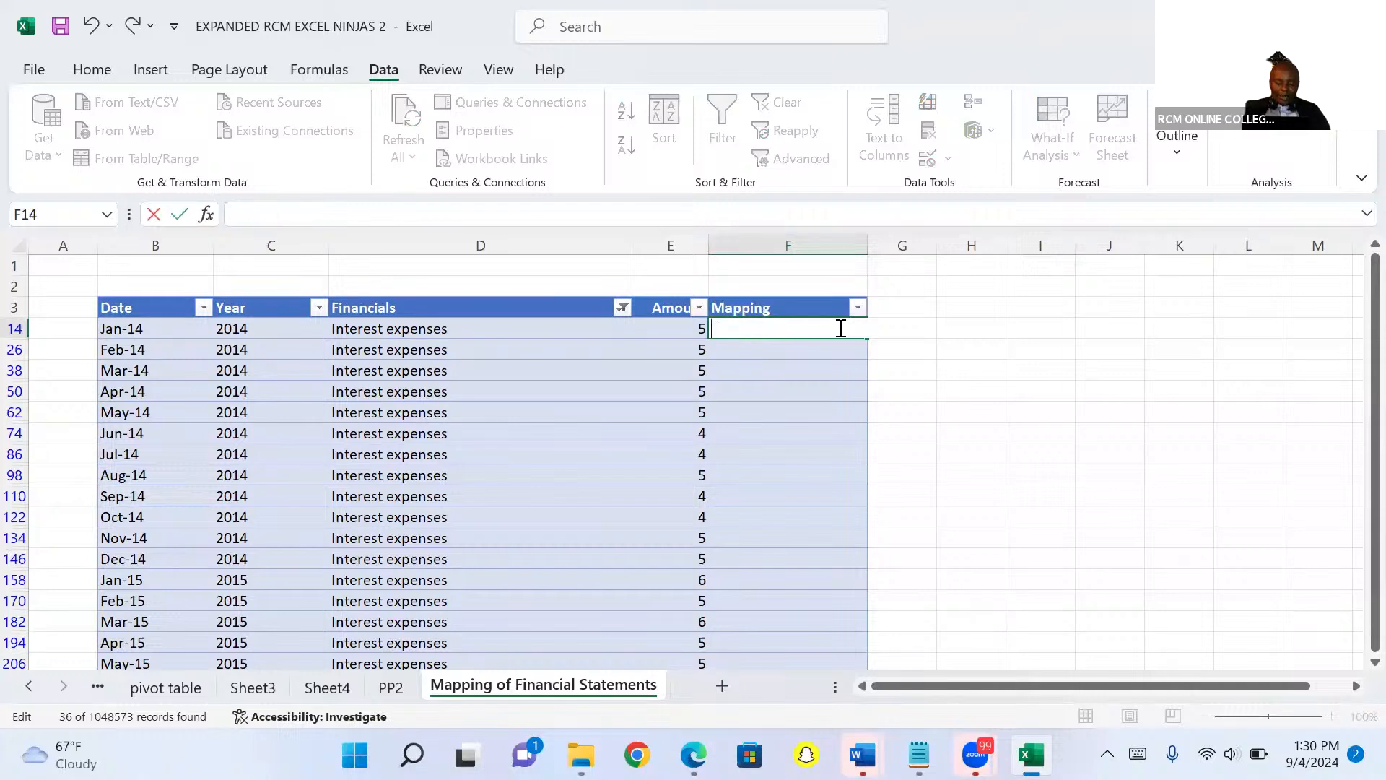
text(Finance cost)
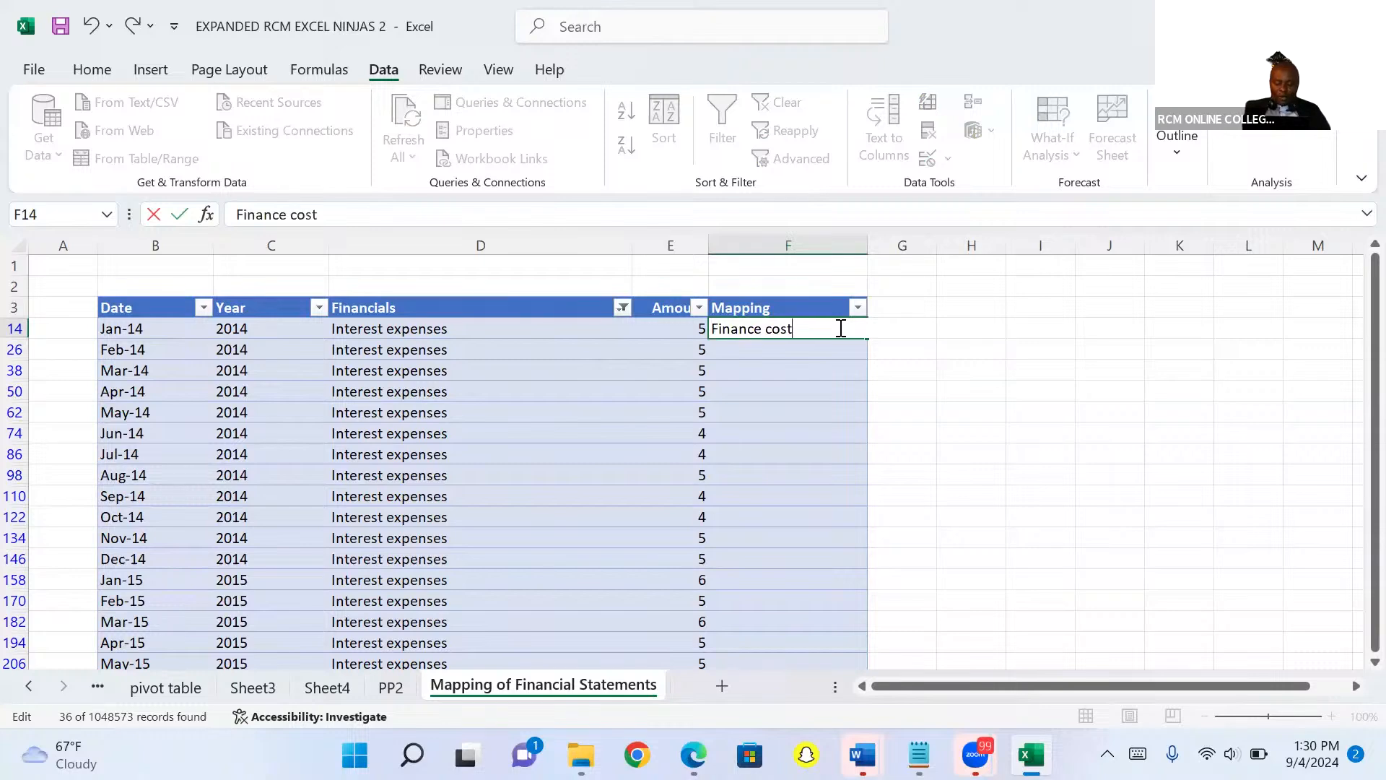
key(ctrl+Return)
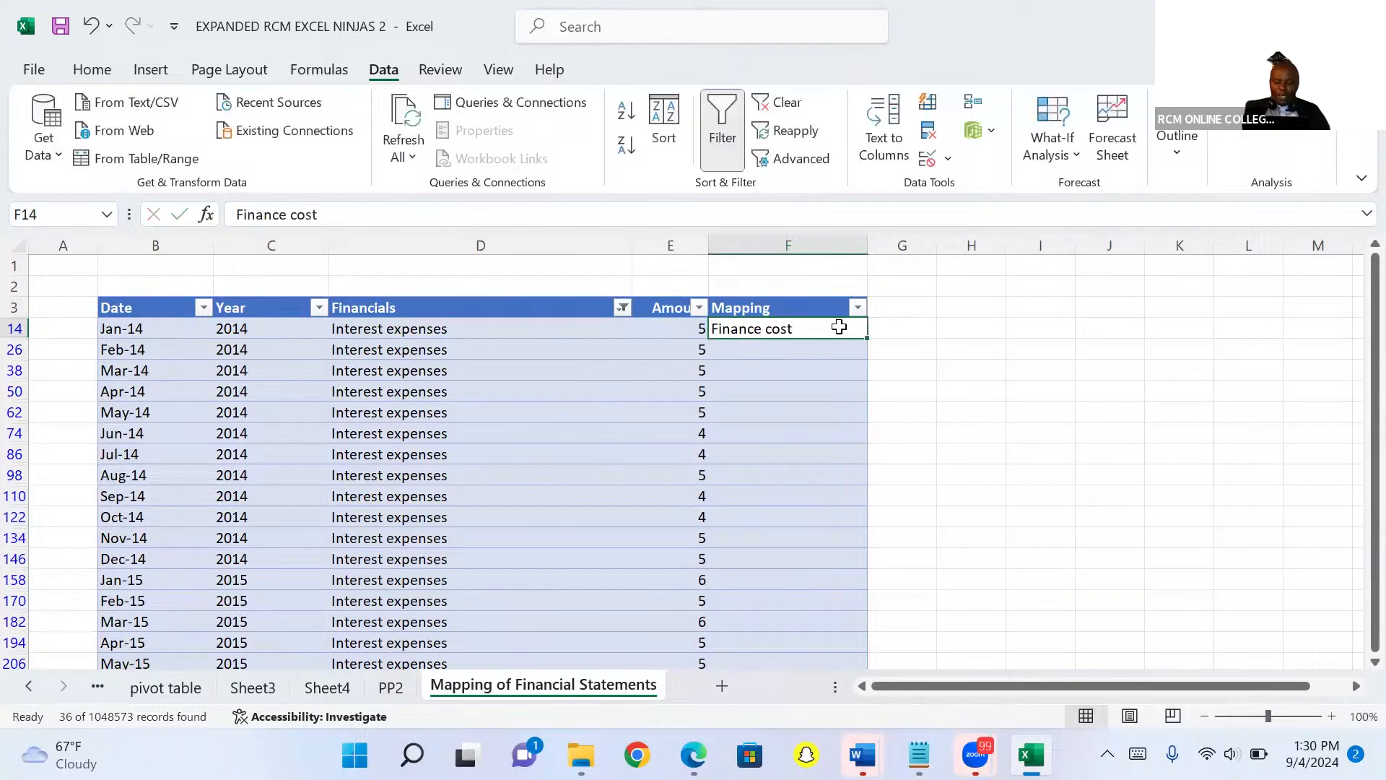
drag(870, 338, 892, 656)
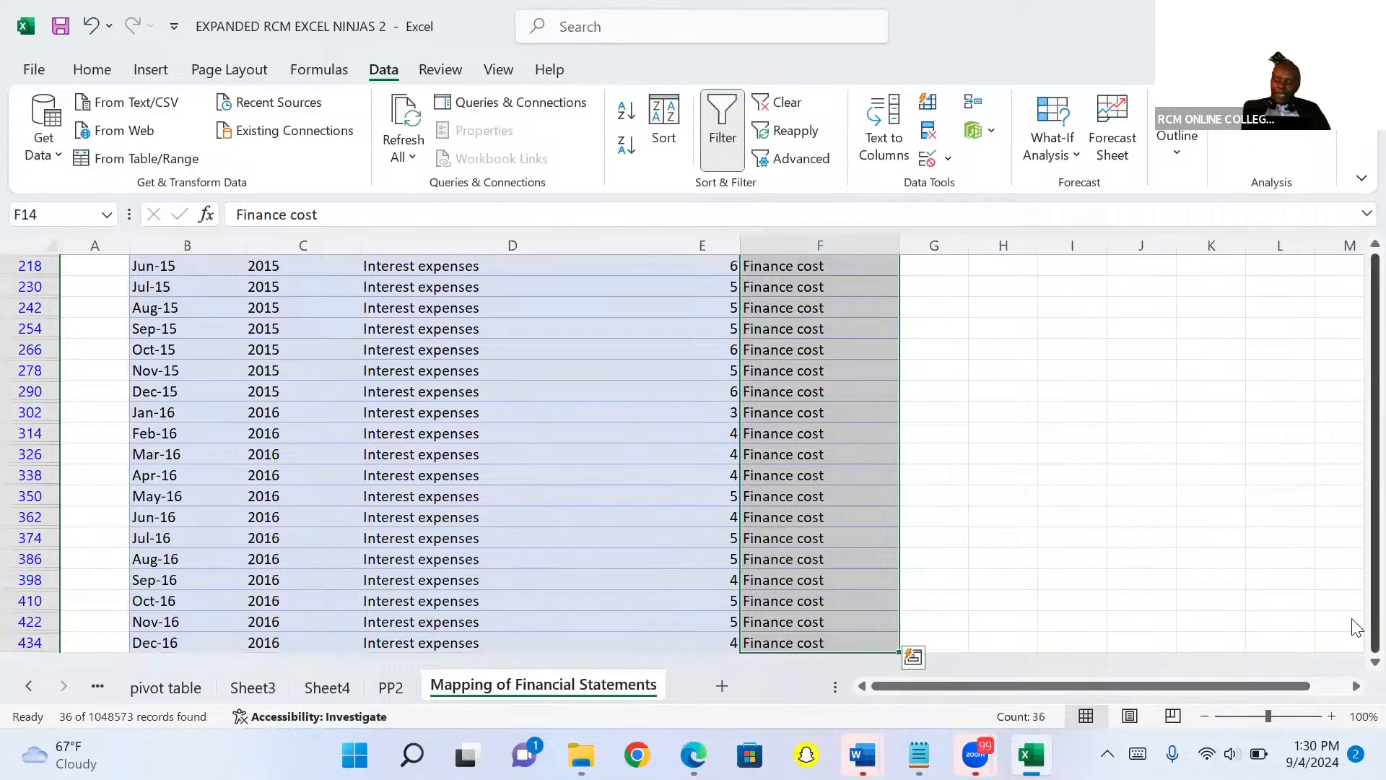
Filter the Financials column to show only Taxes by searching for tax.
drag(1375, 274, 1375, 256)
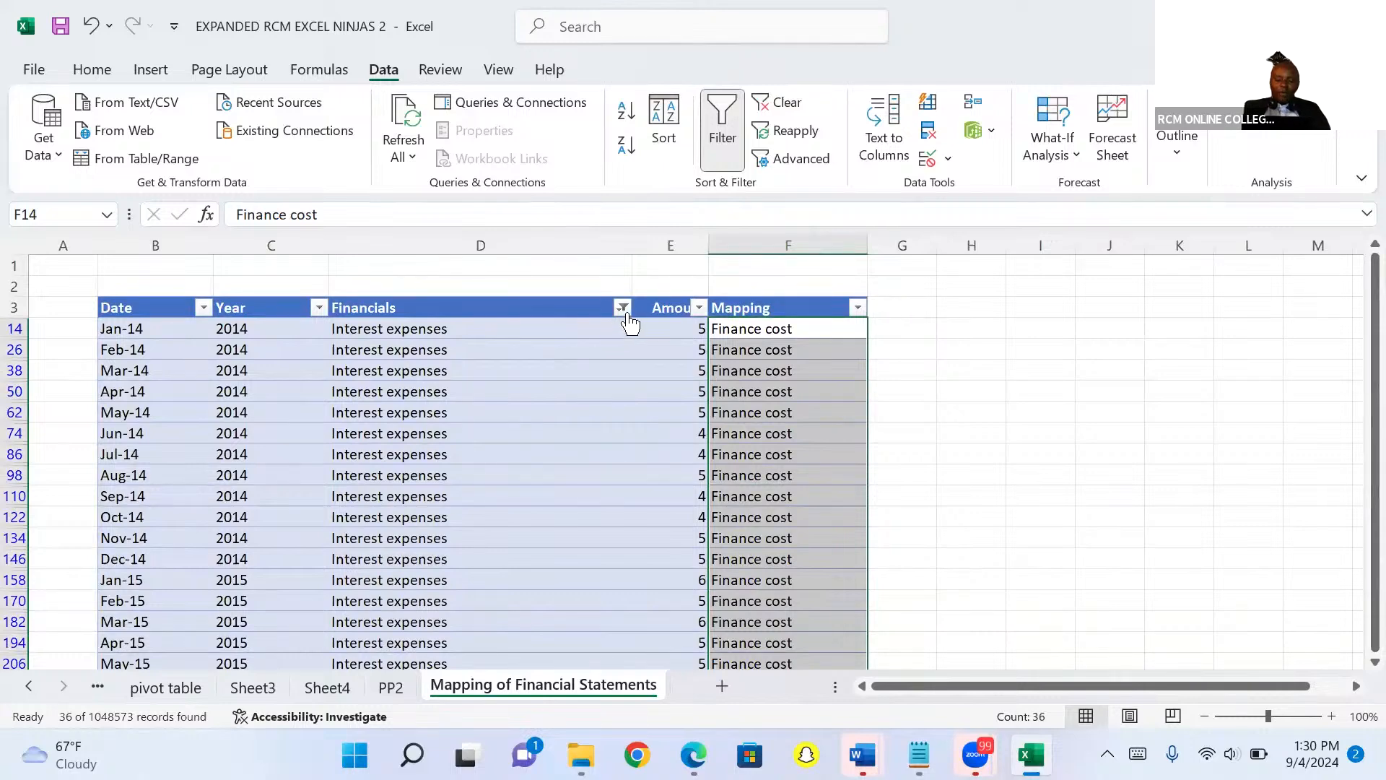
click(622, 308)
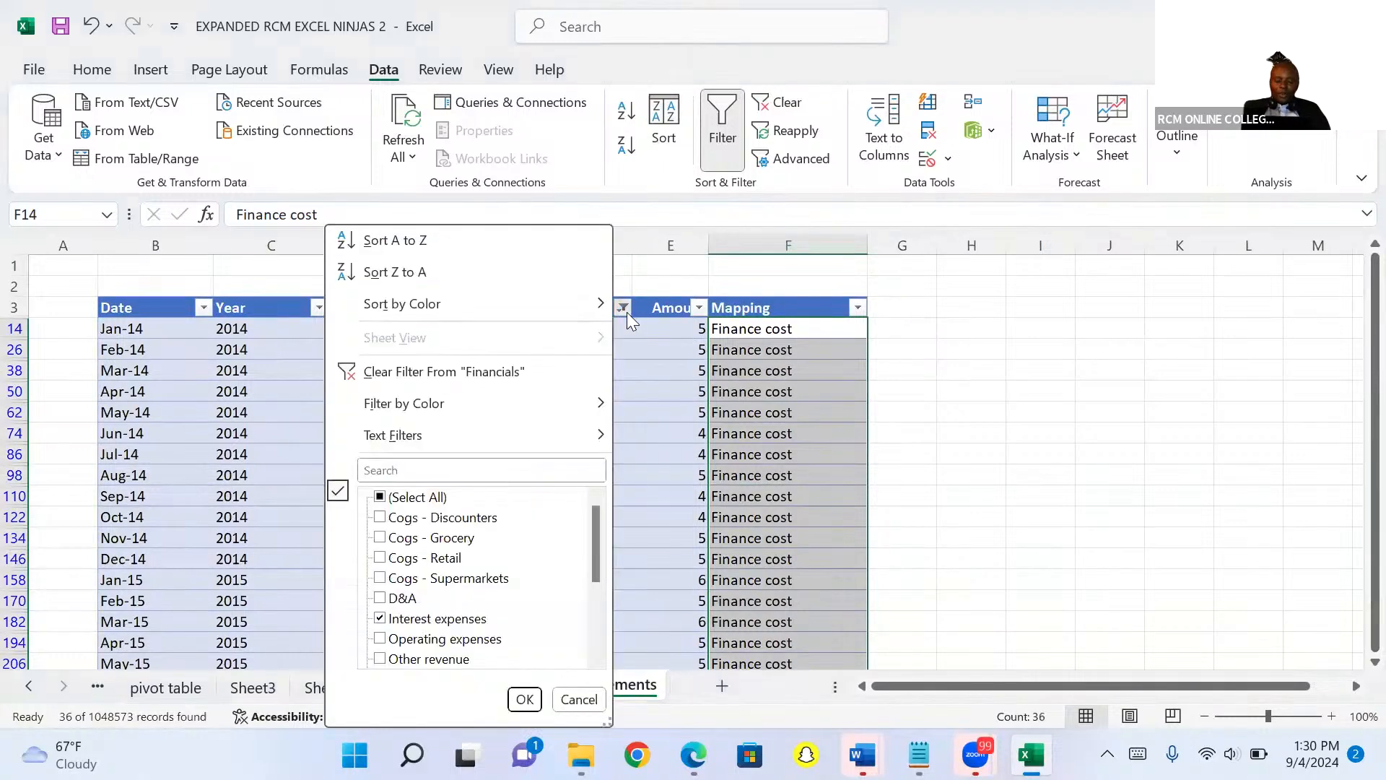
click(471, 474)
text(tax)
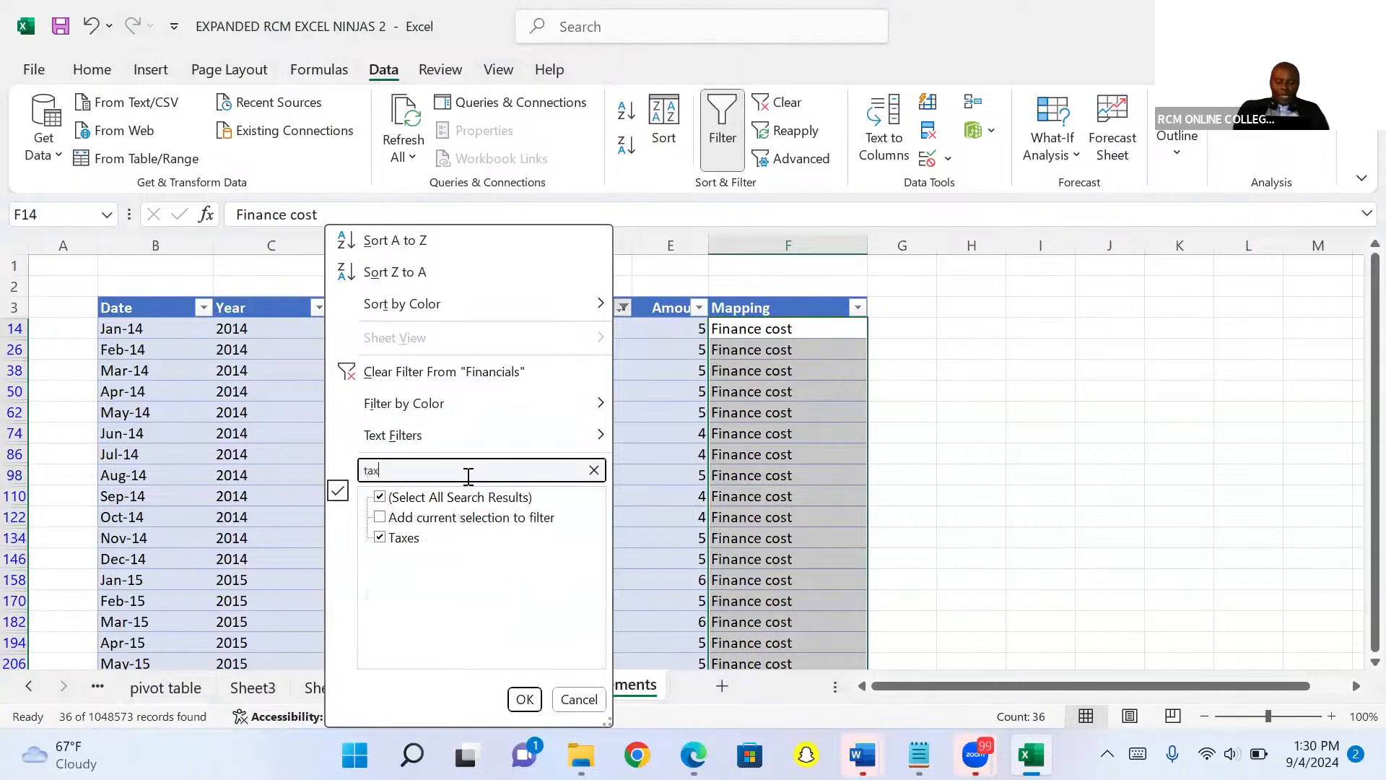
click(523, 706)
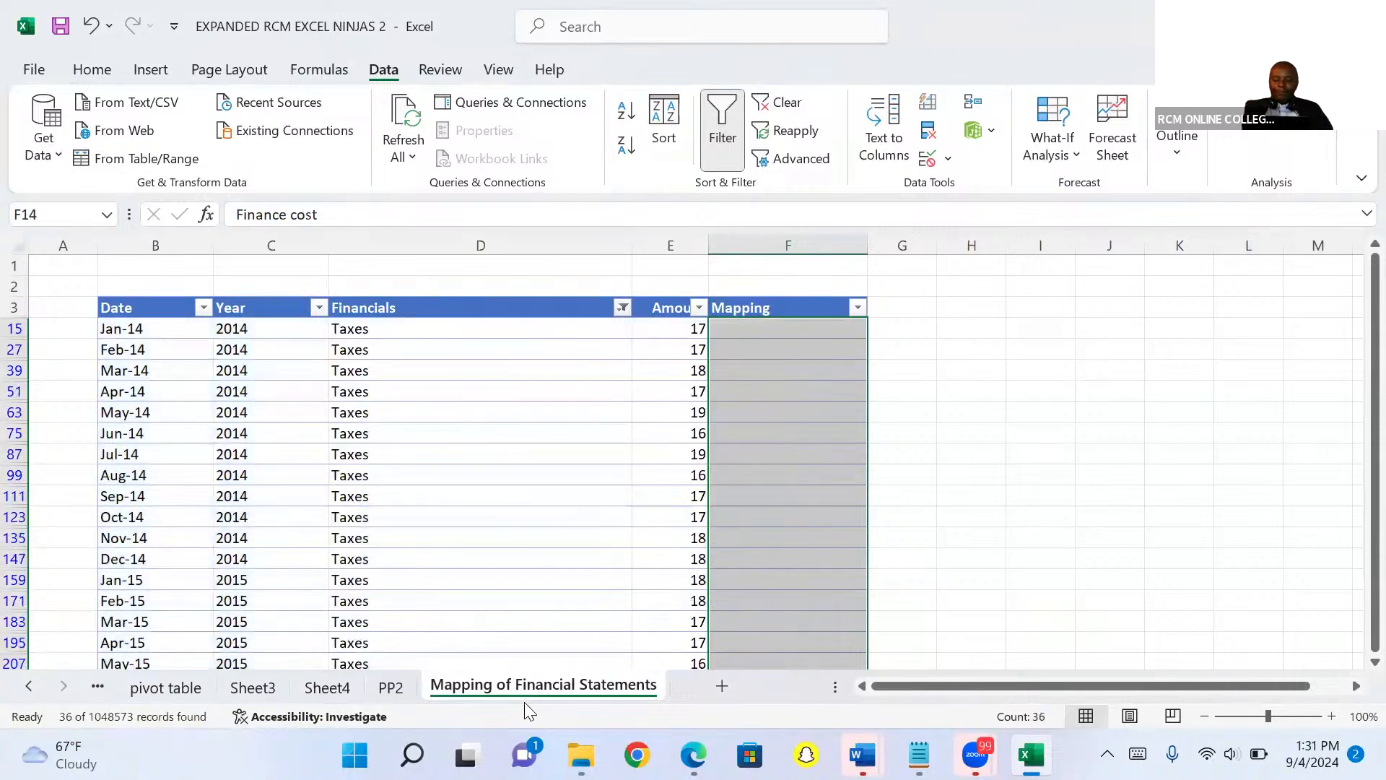
Enter Corporate Tax in the first visible Mapping cell and fill it down through all filtered rows.
click(746, 333)
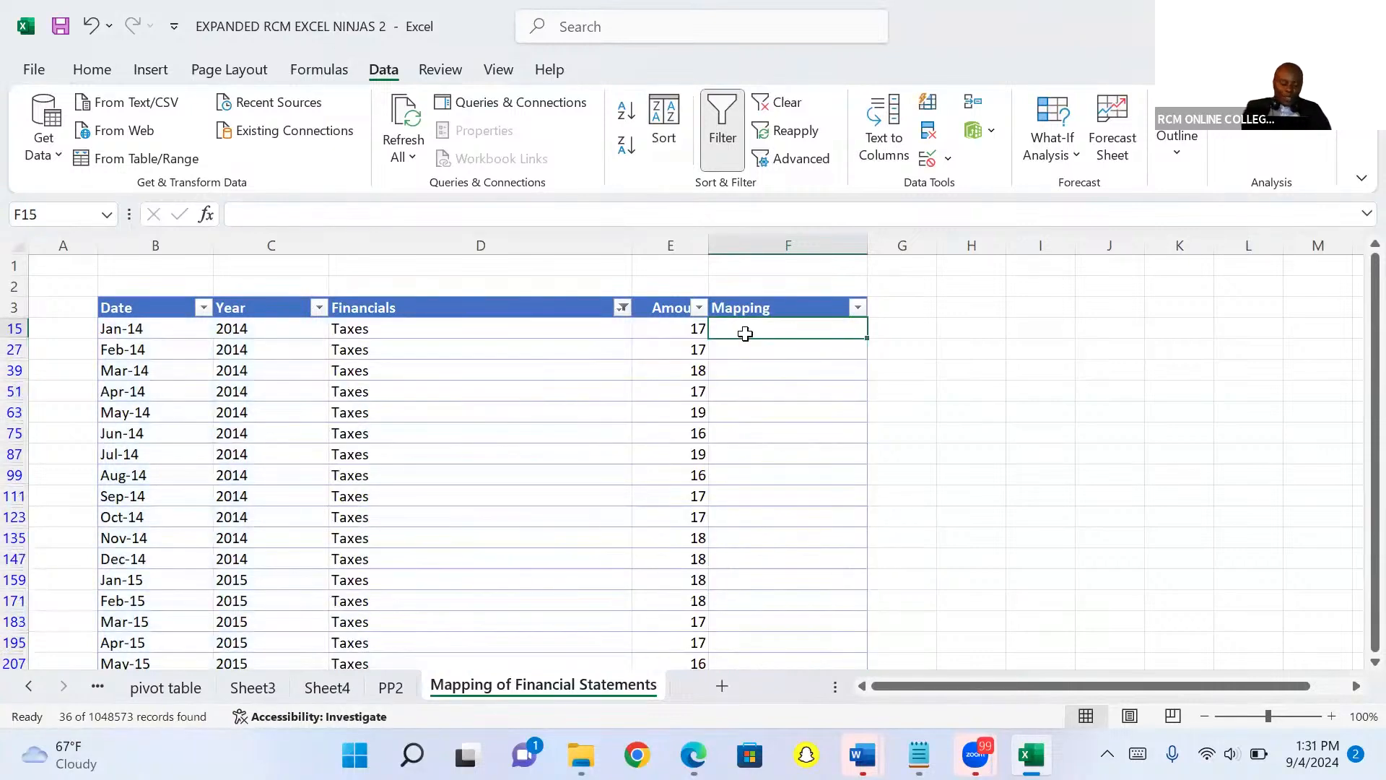
text(Cor)
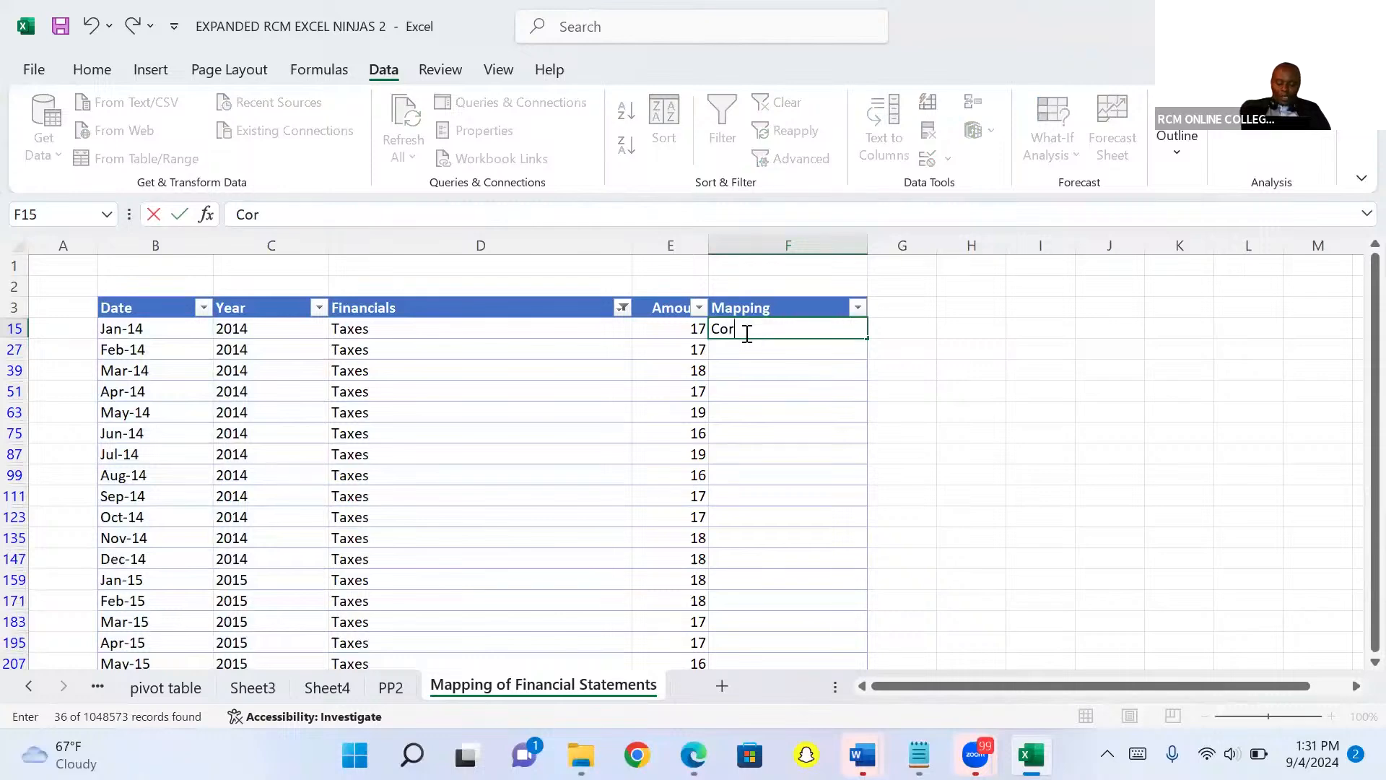
text(porate Tax)
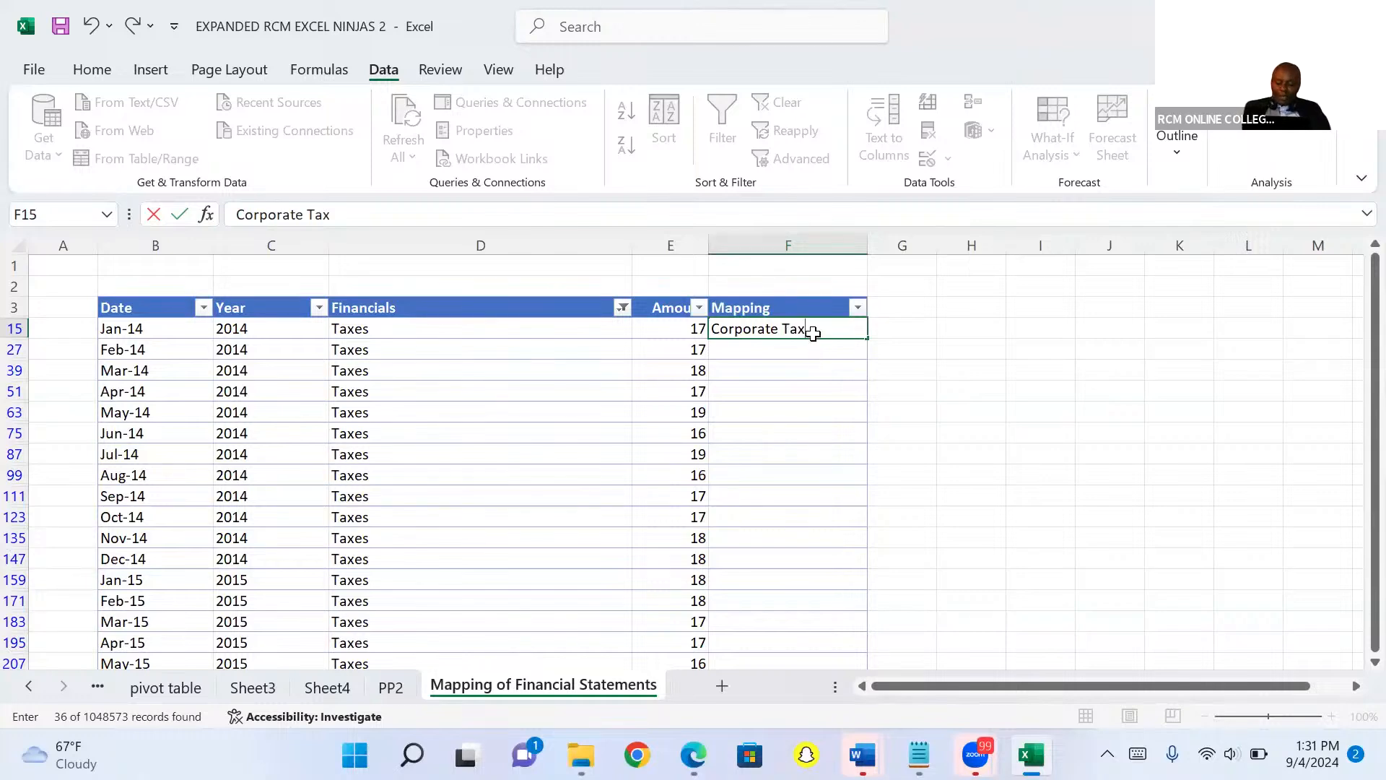
key(ctrl+Return)
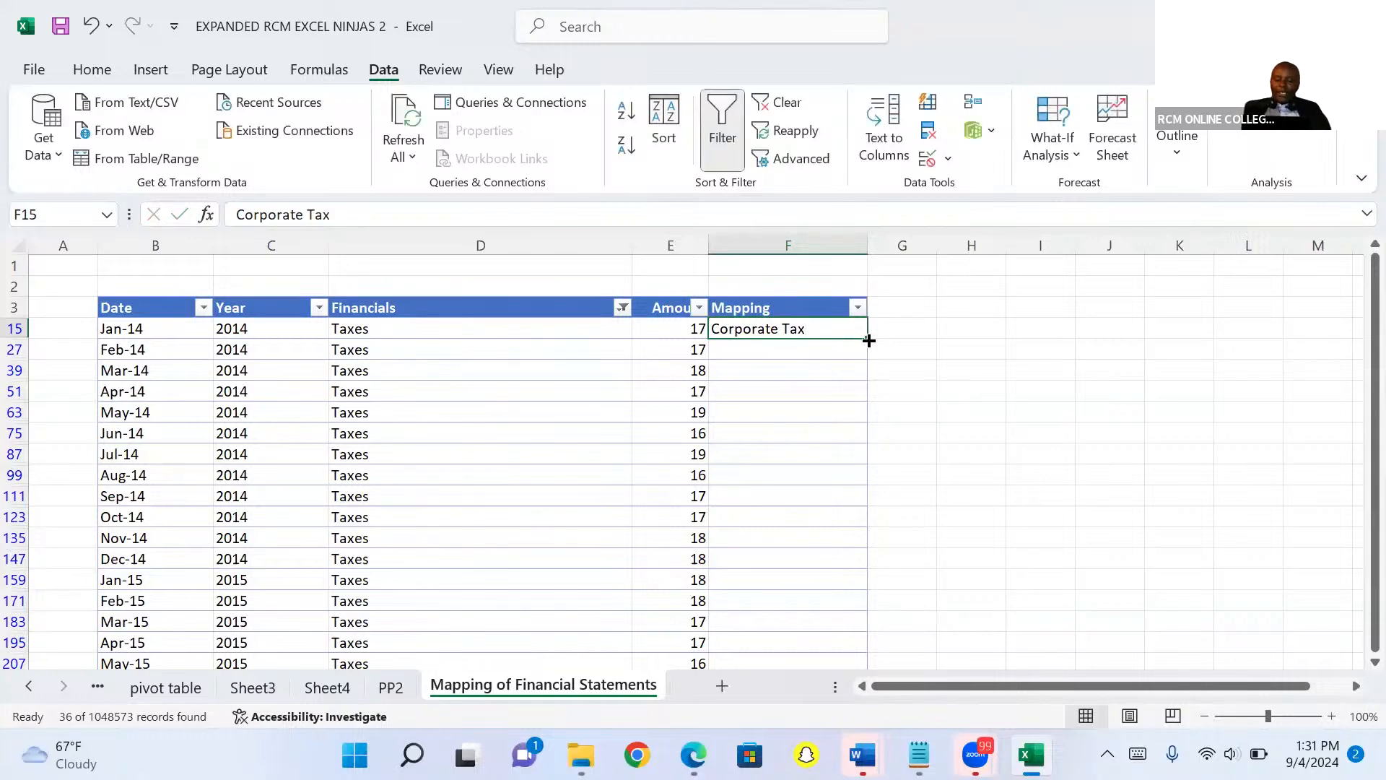
mouse_move(868, 338)
mouse_down()
mouse_move(897, 498)
mouse_move(899, 653)
mouse_up()
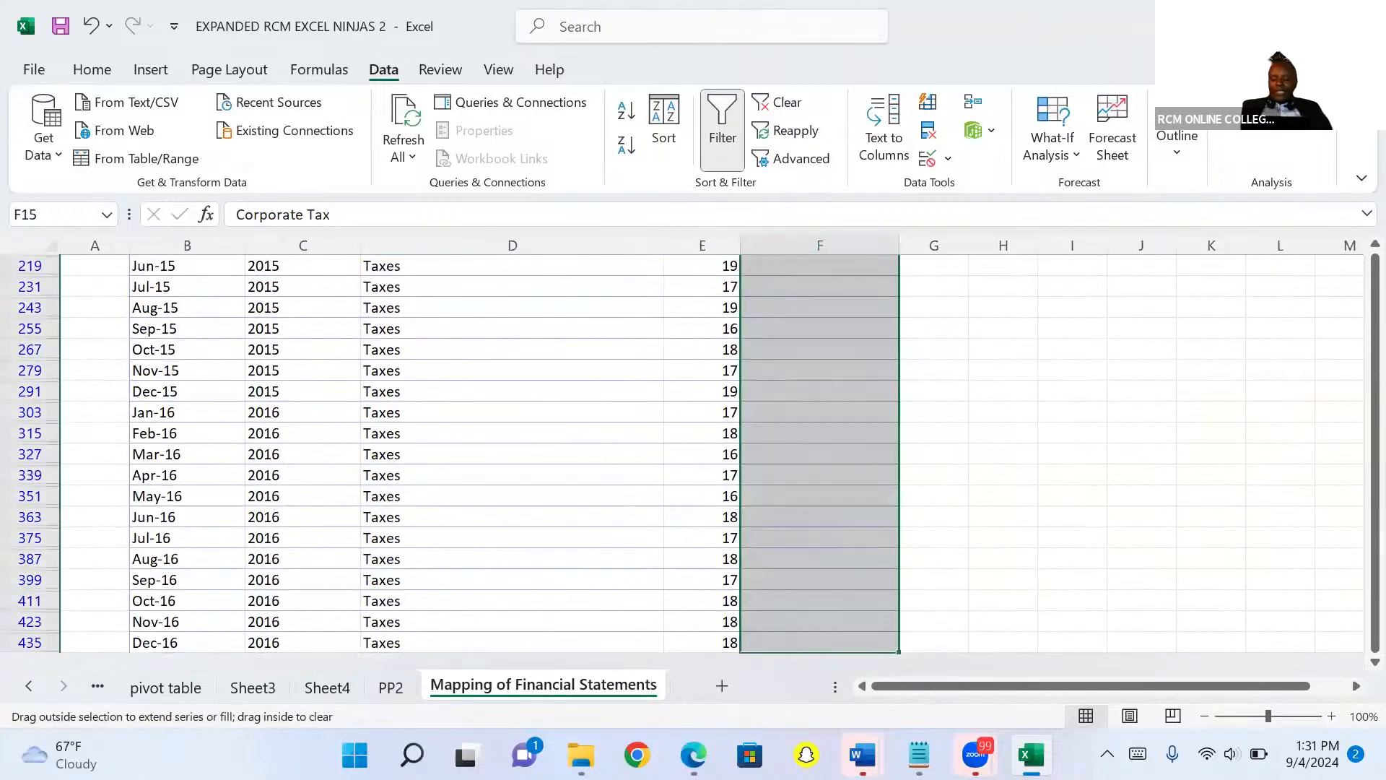
drag(898, 647, 898, 648)
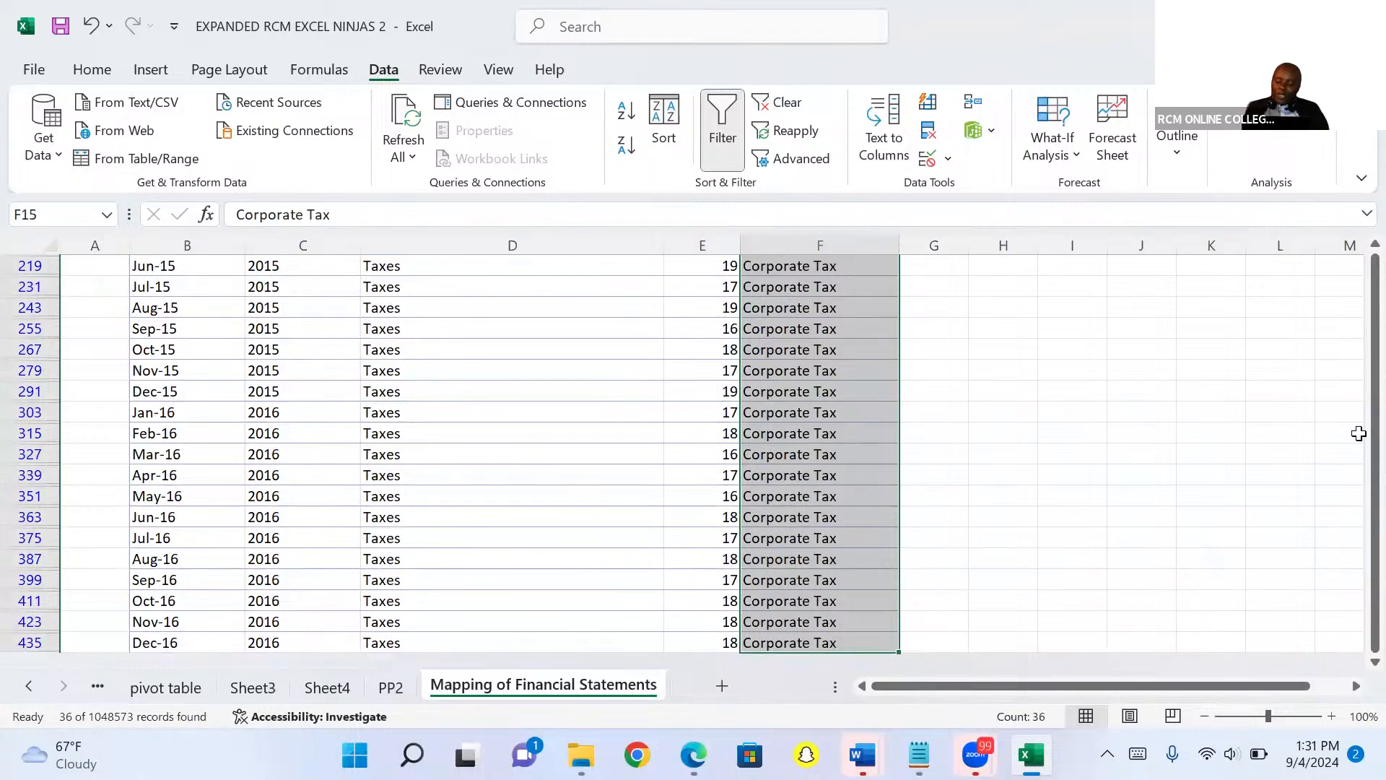
Clear the filter from the Financials column to show all rows.
drag(1376, 288, 1375, 260)
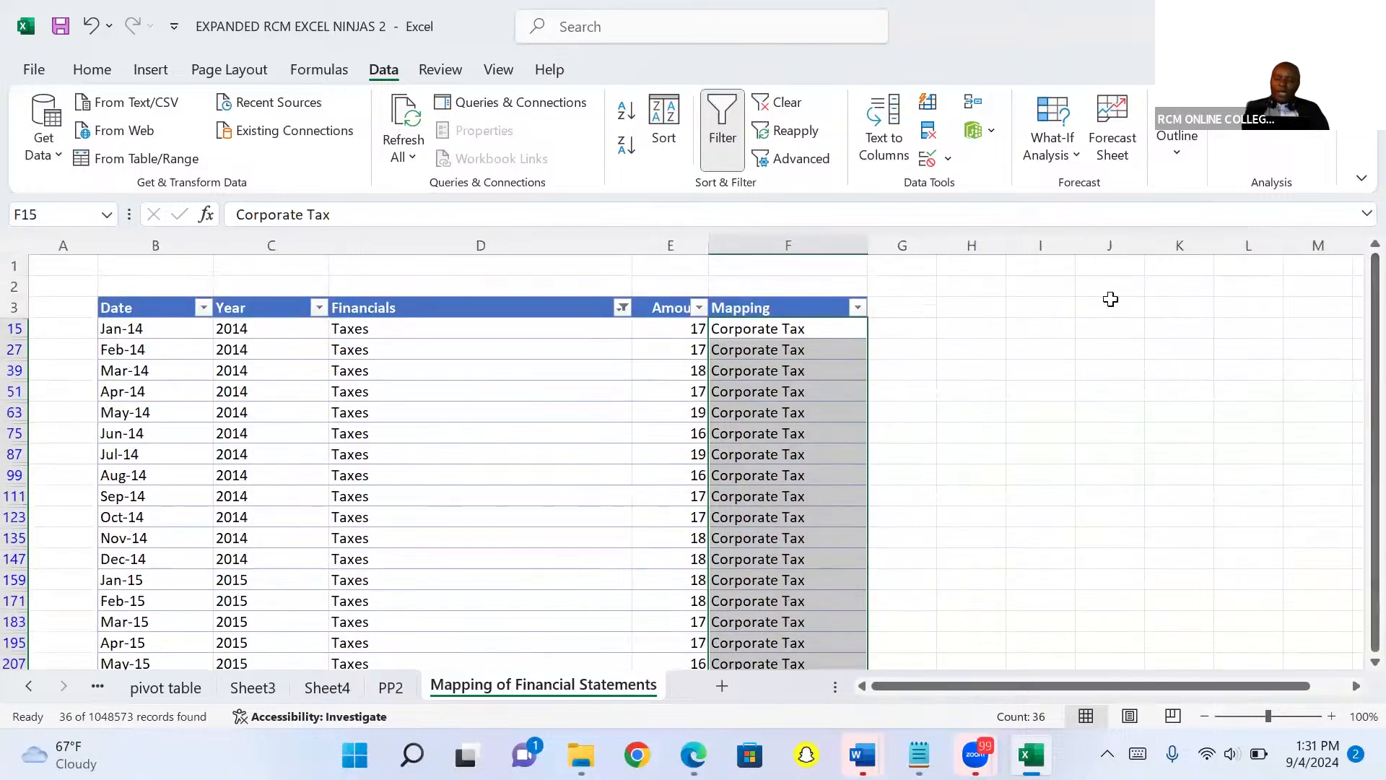
click(623, 309)
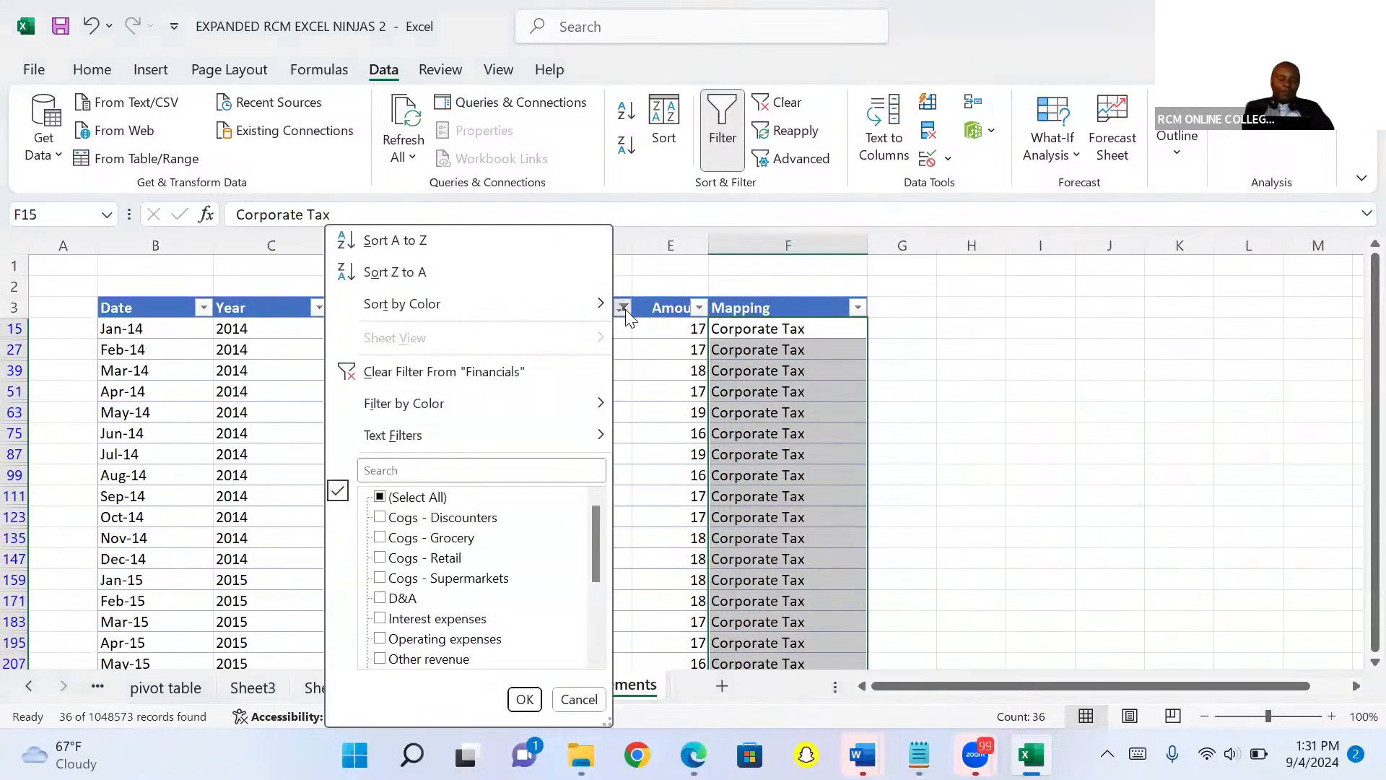
click(496, 373)
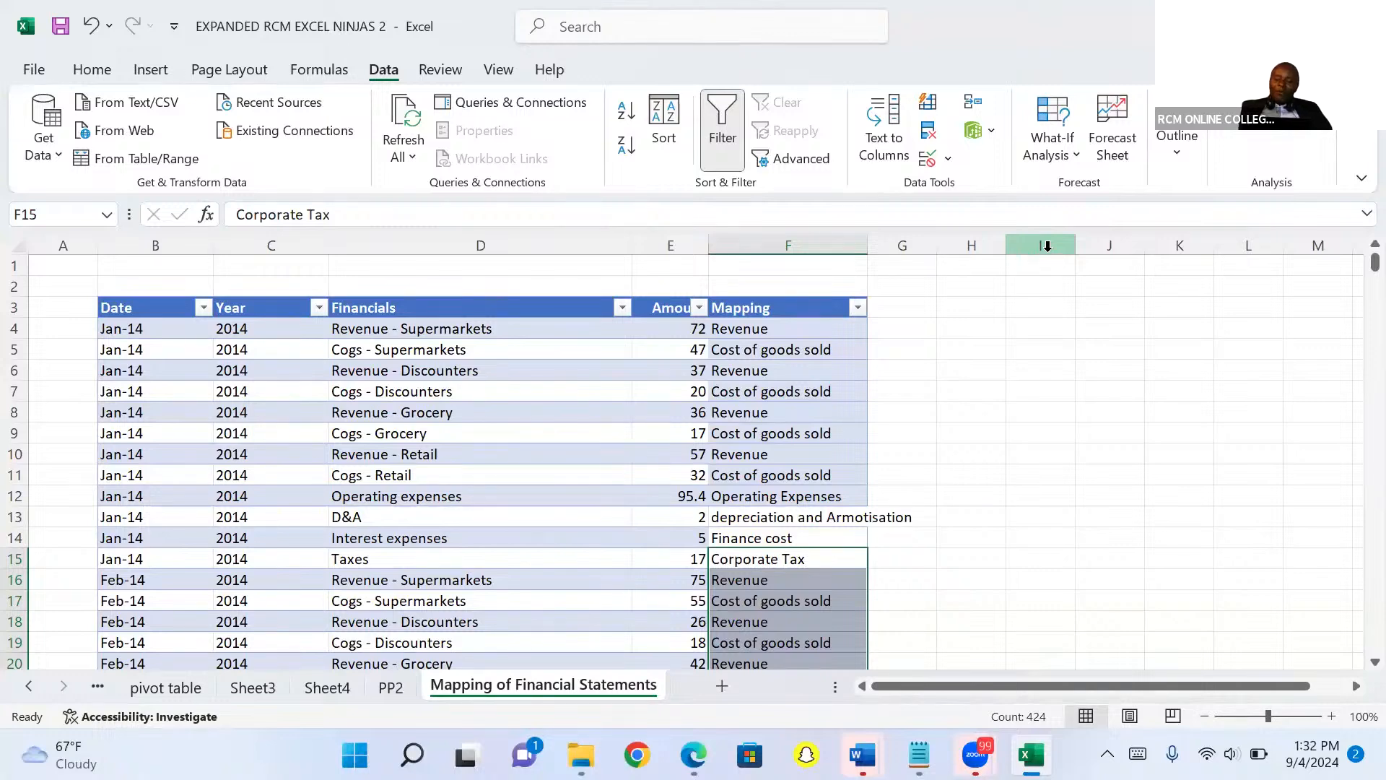
Copy the entire Mapping column and paste it into column J.
click(807, 241)
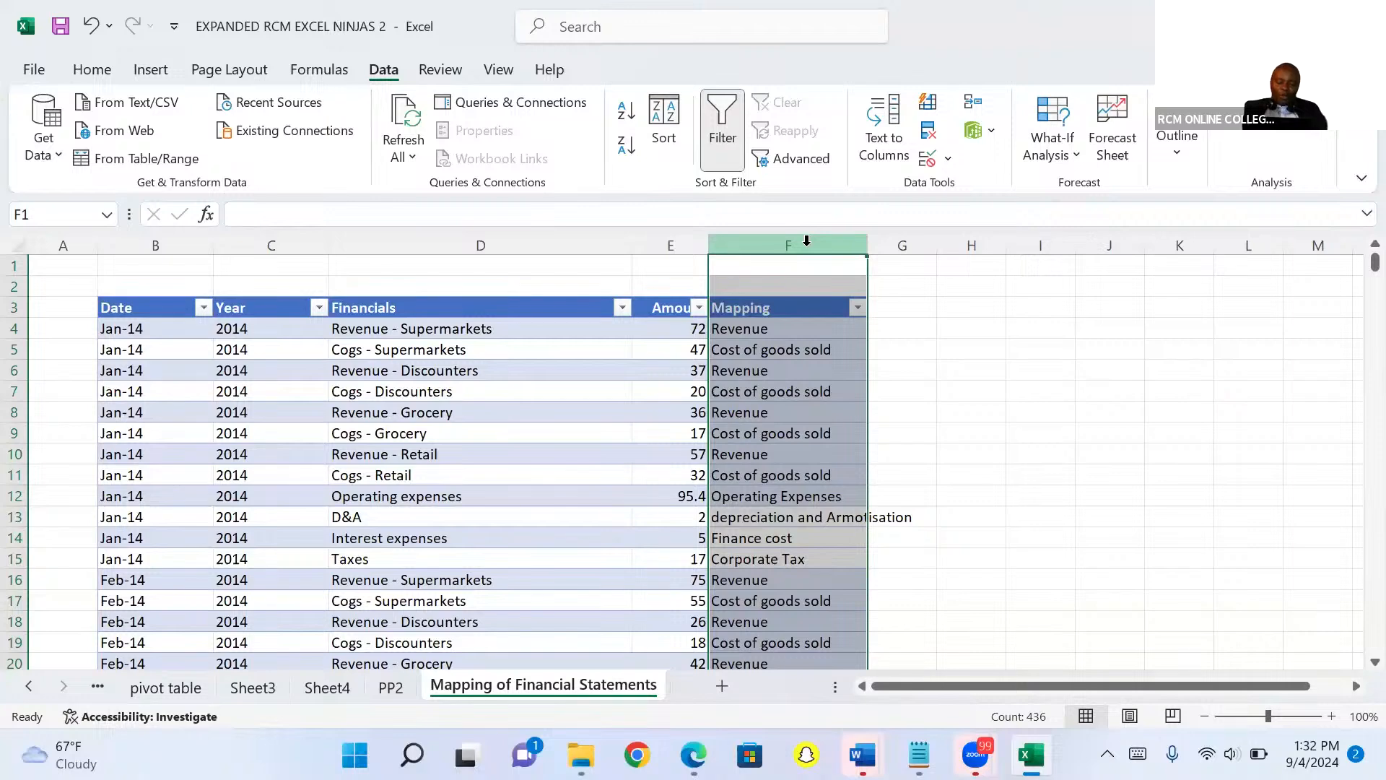
key(ctrl+c)
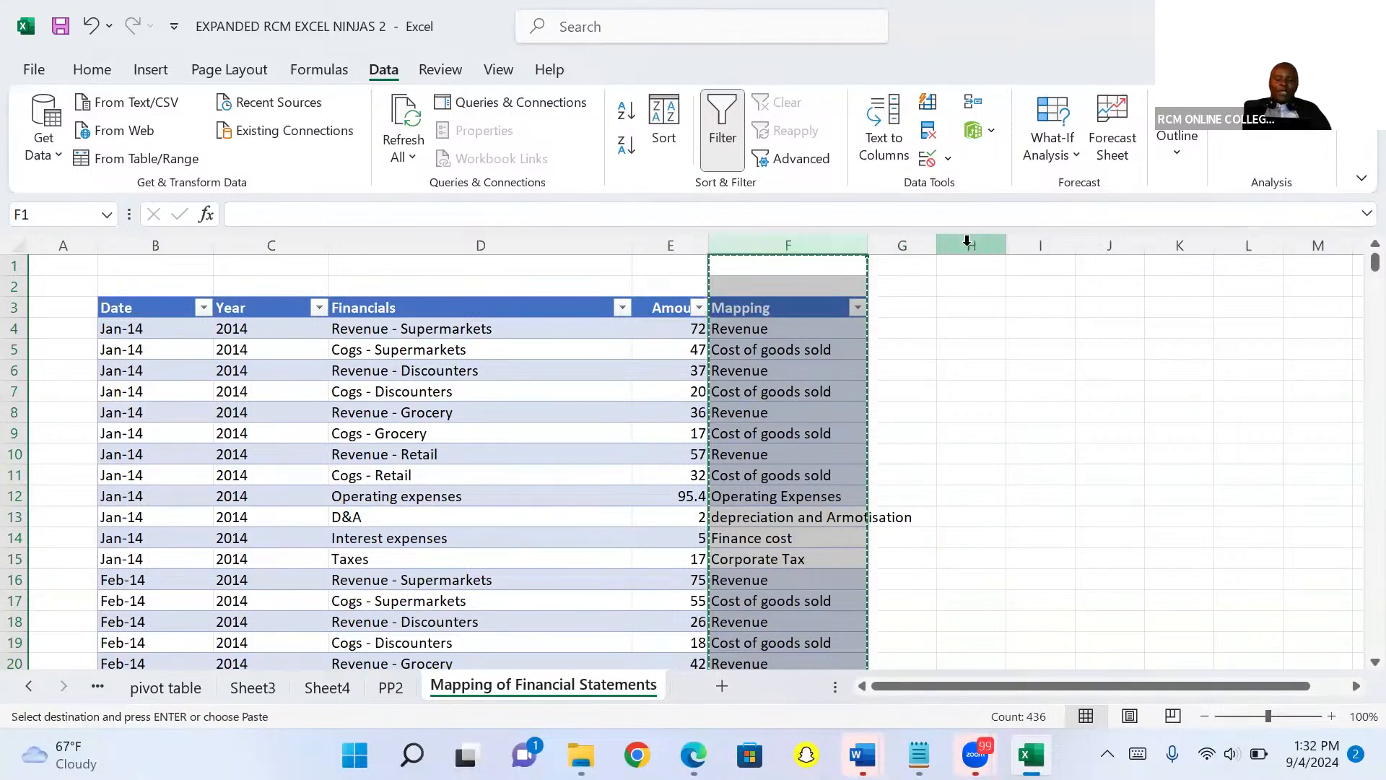
click(1111, 233)
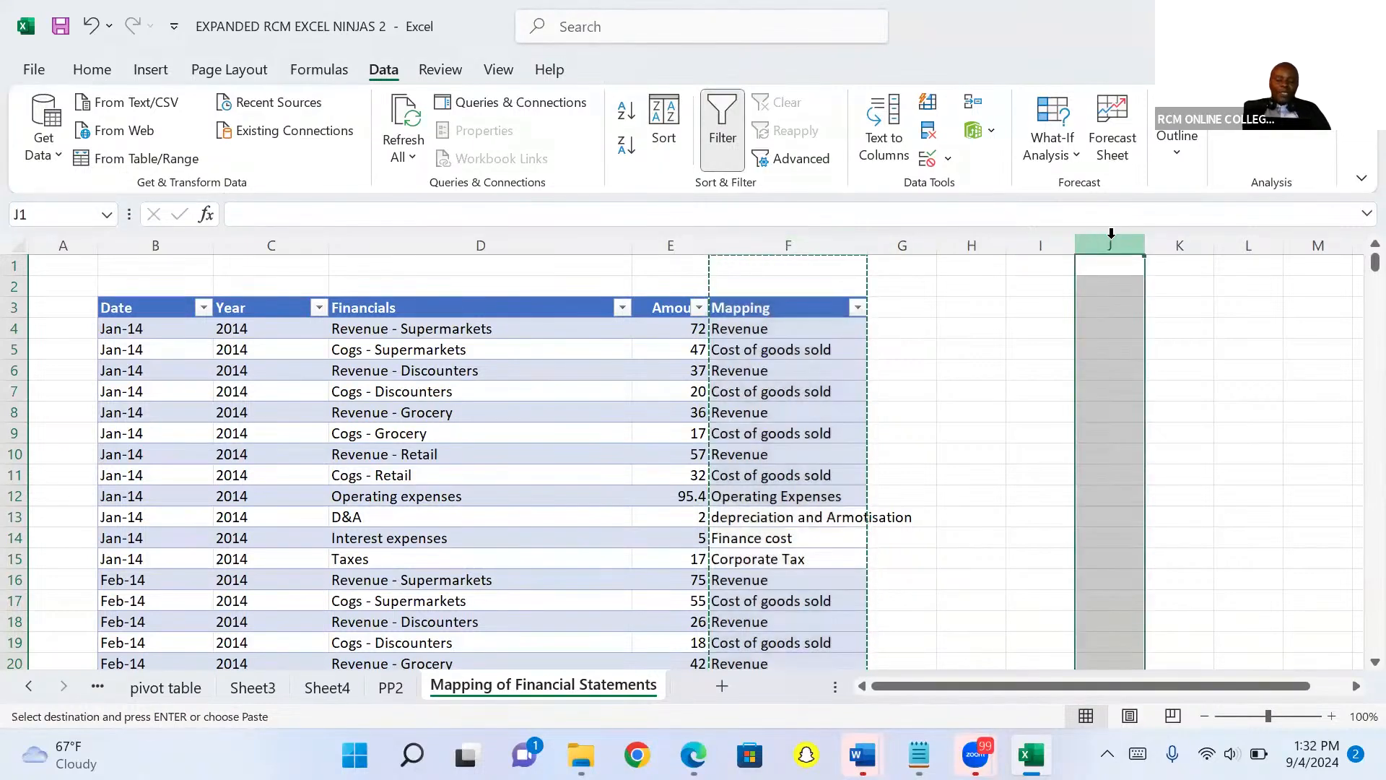
key(ctrl+v)
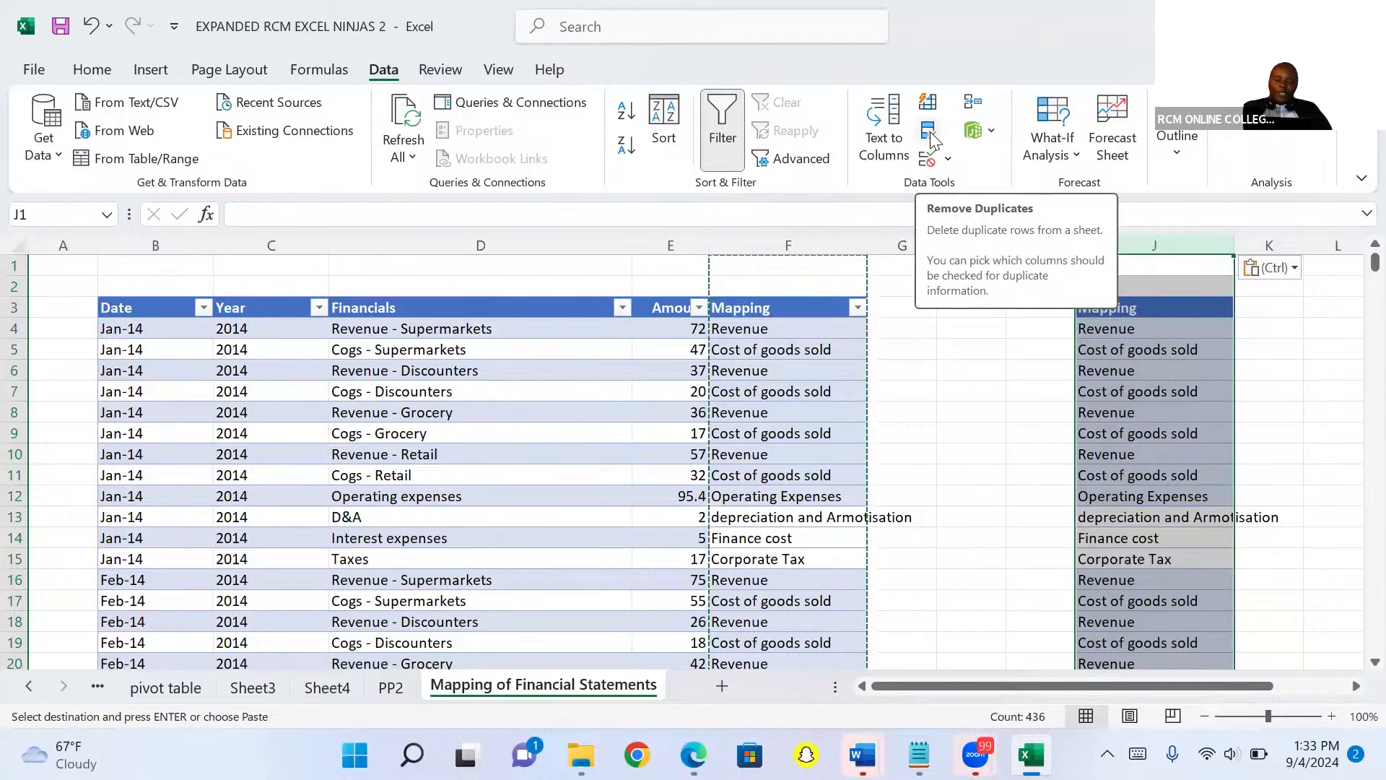
Remove duplicate values from the pasted column J list.
click(929, 134)
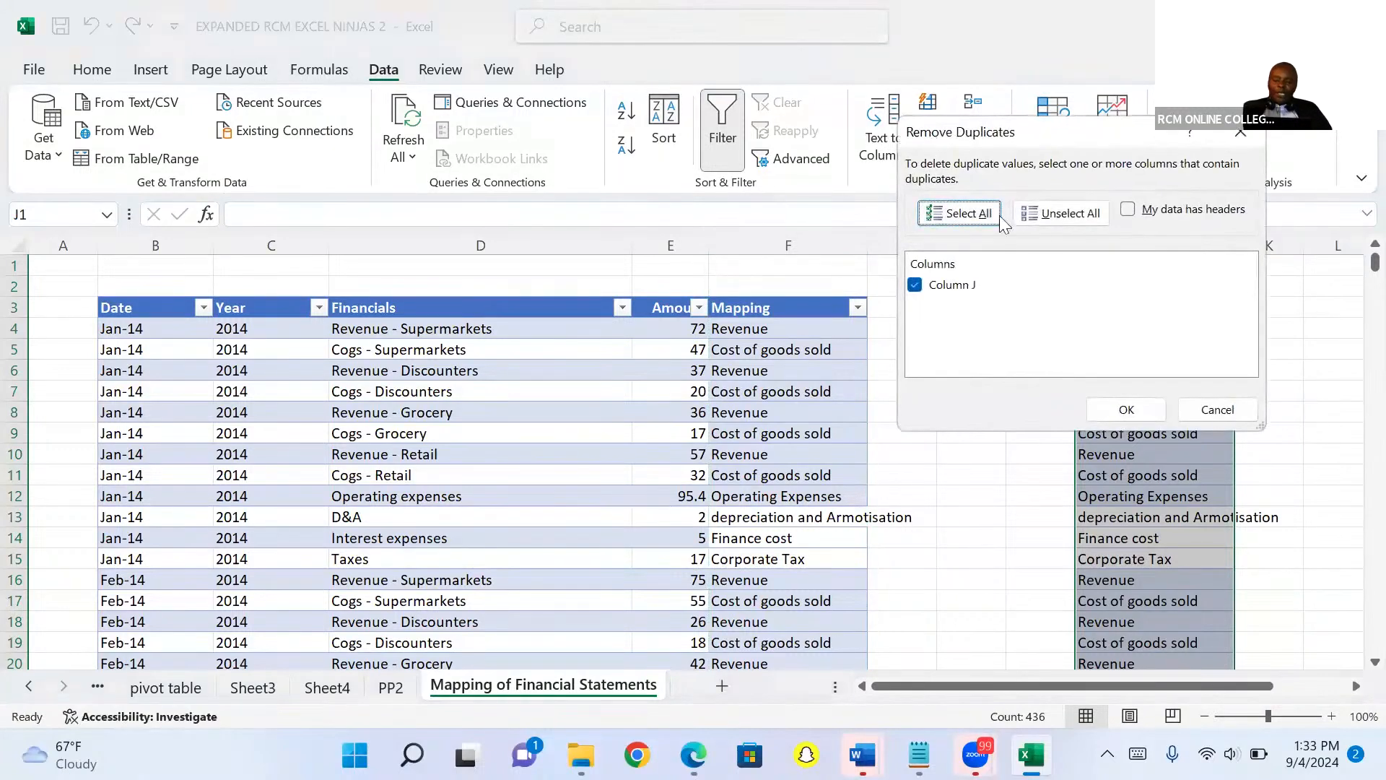
click(1102, 404)
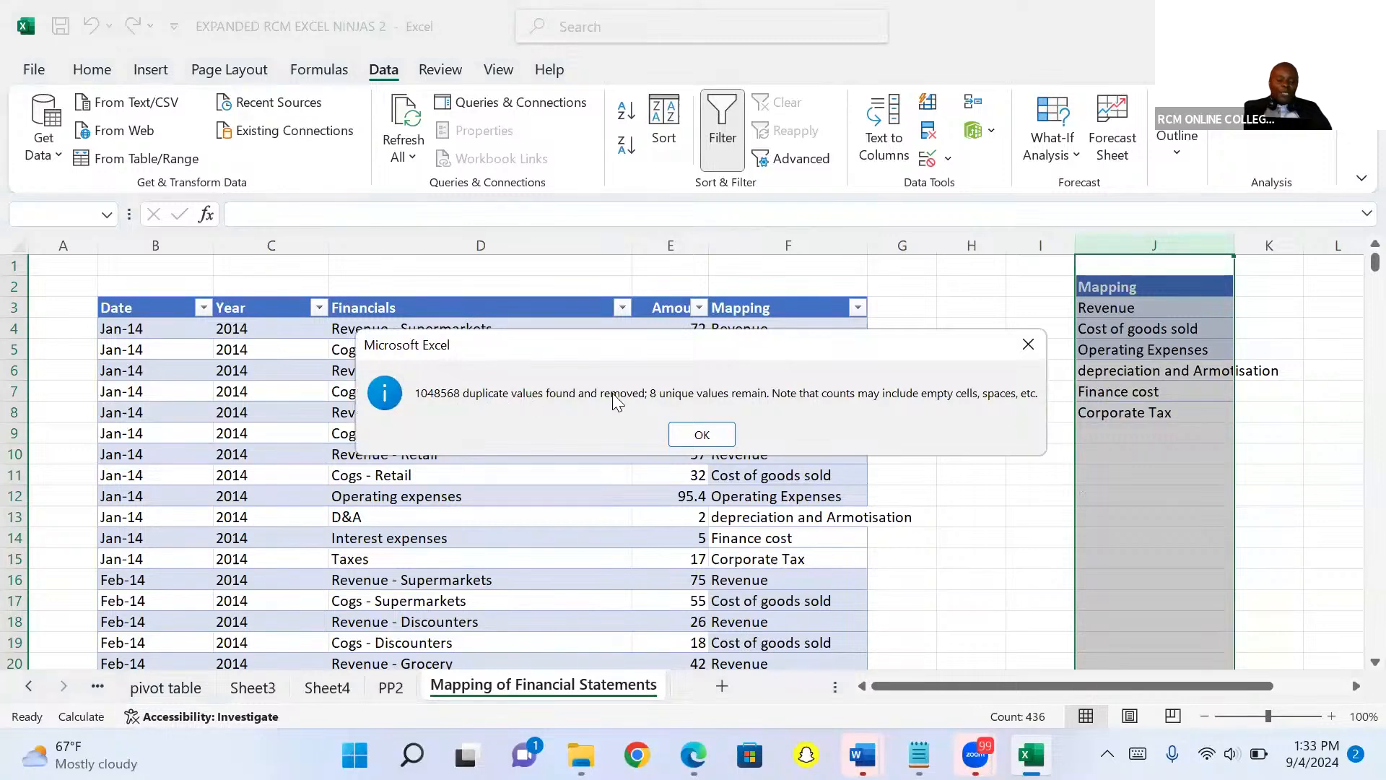
click(699, 433)
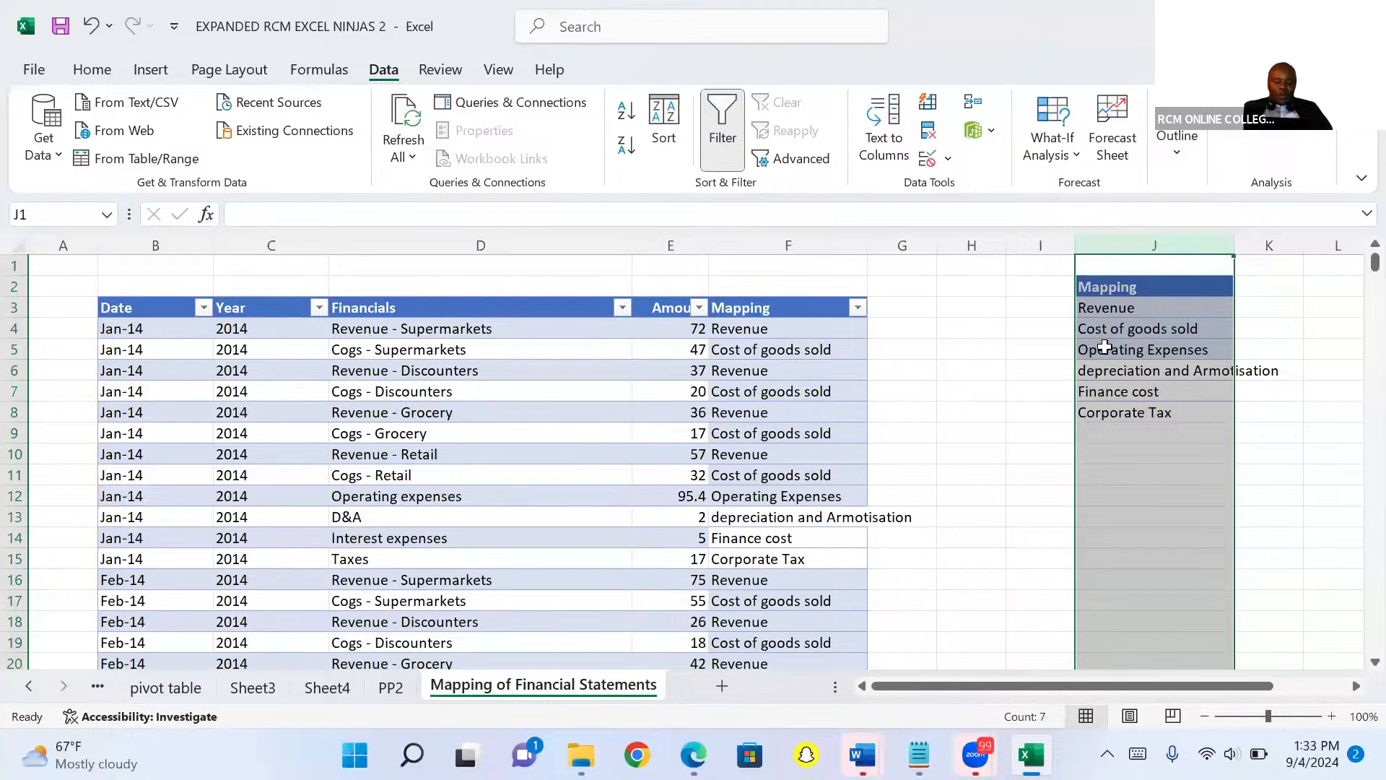
Insert a cell above Operating Expenses in column J, shifting cells down, and enter Gross profit.
click(1105, 346)
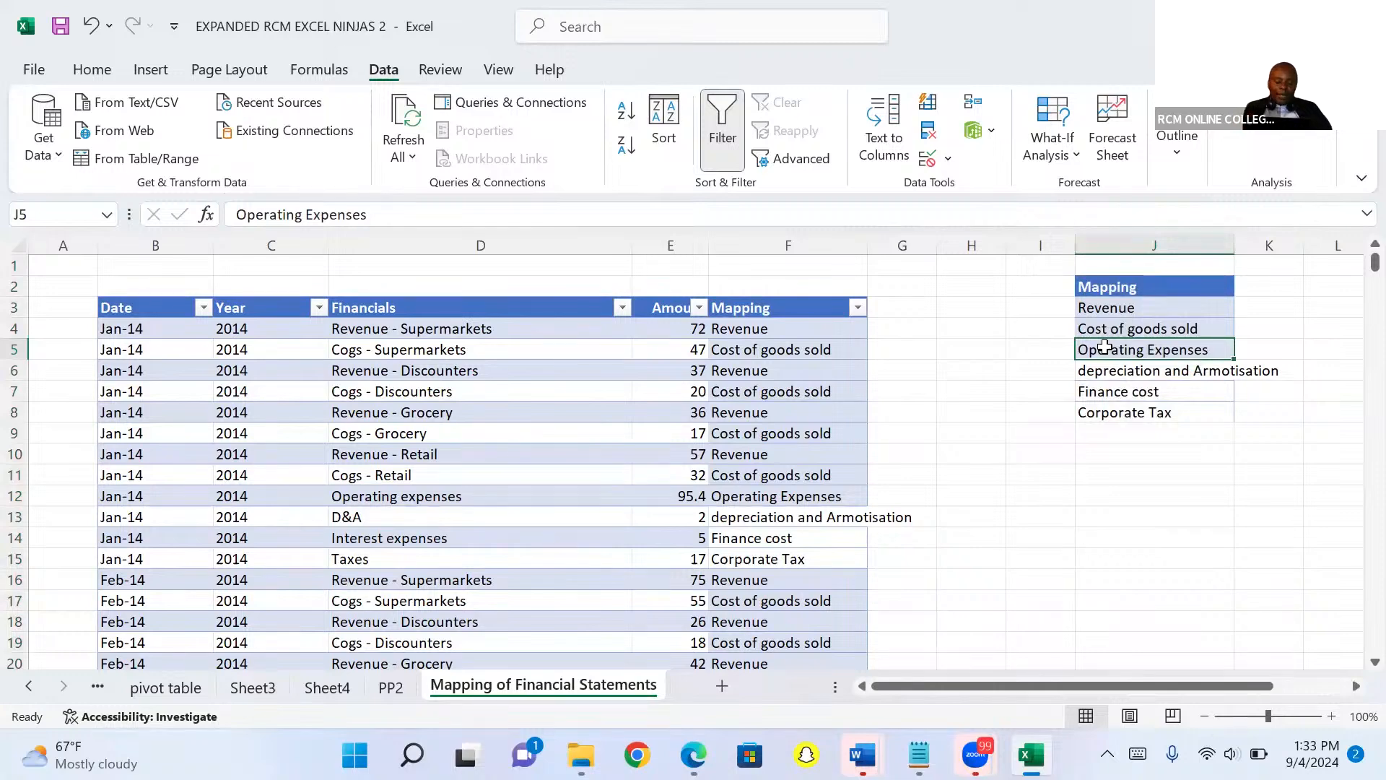
right_click(1108, 354)
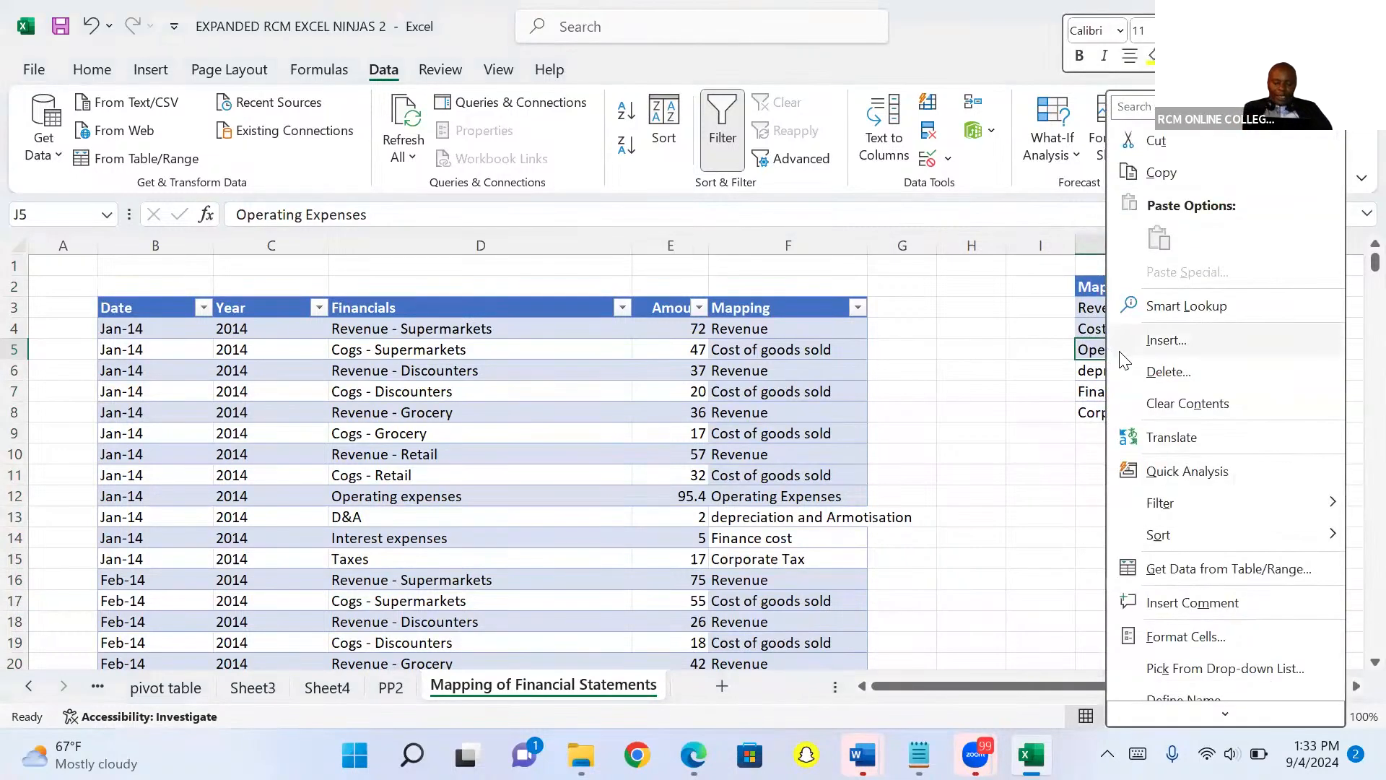
click(1168, 340)
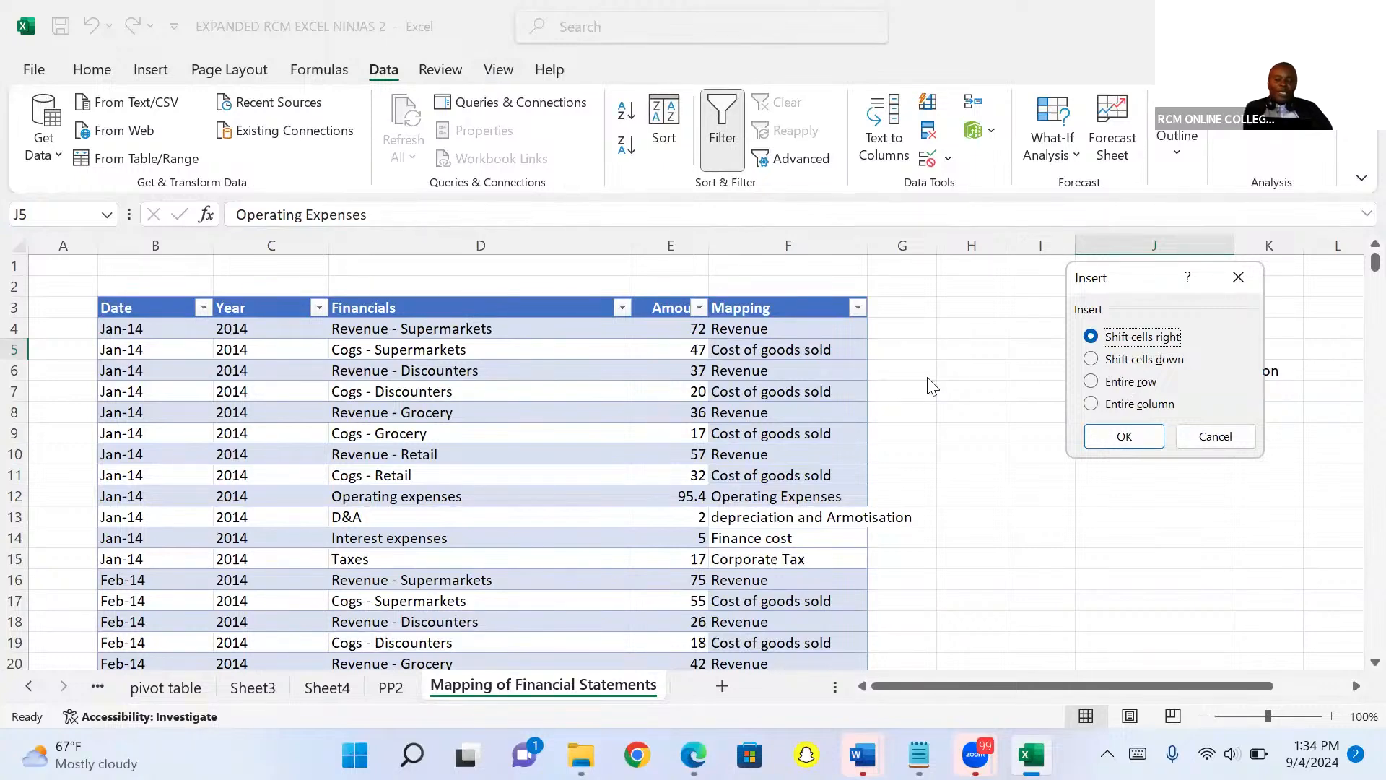
click(1126, 359)
click(1134, 434)
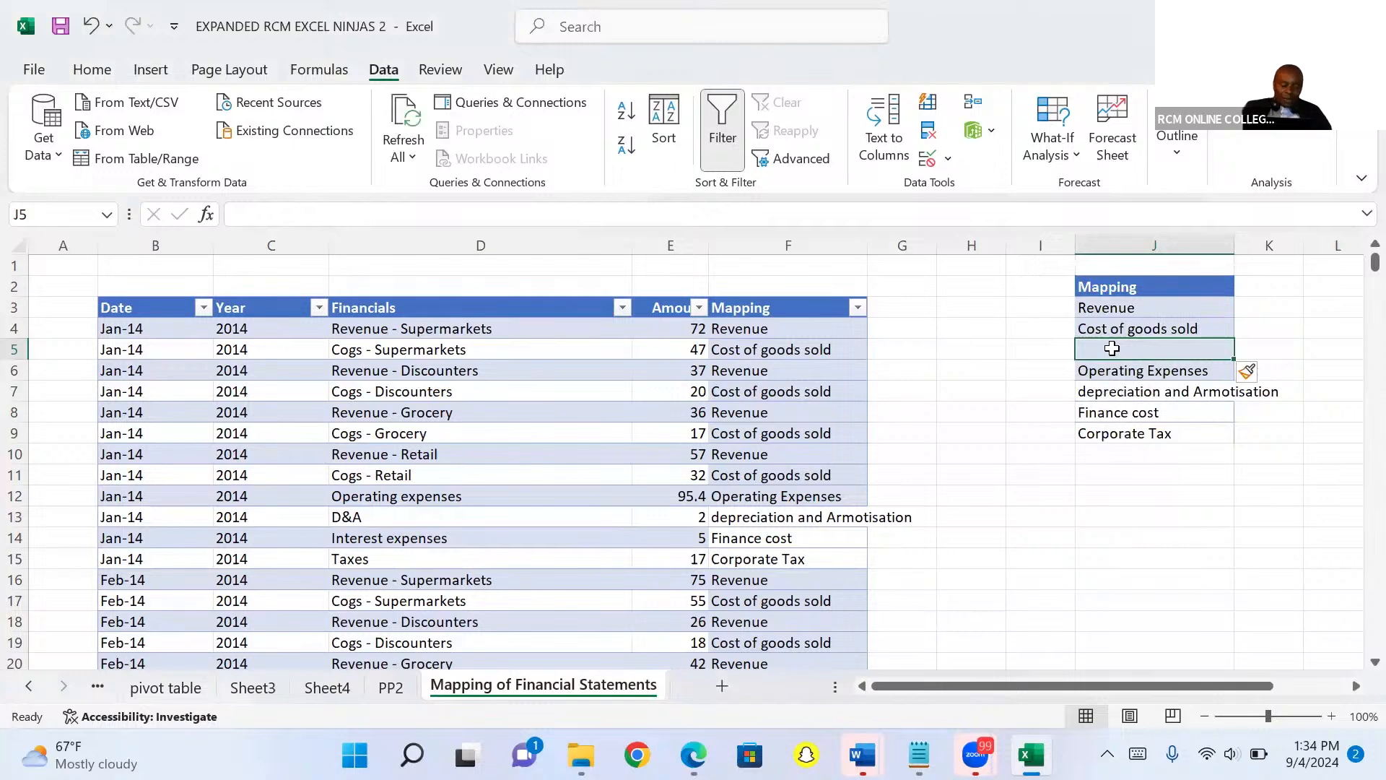
text(Gross)
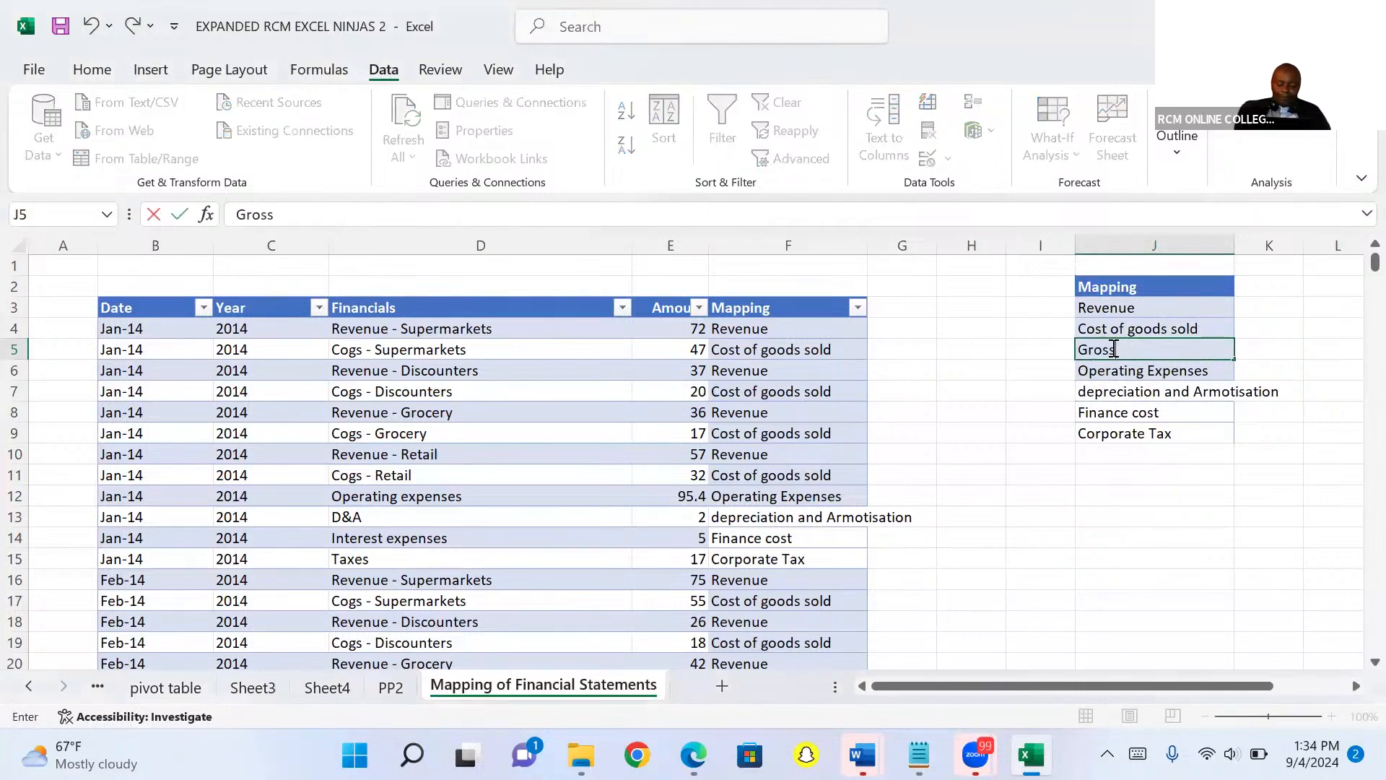
text( profit)
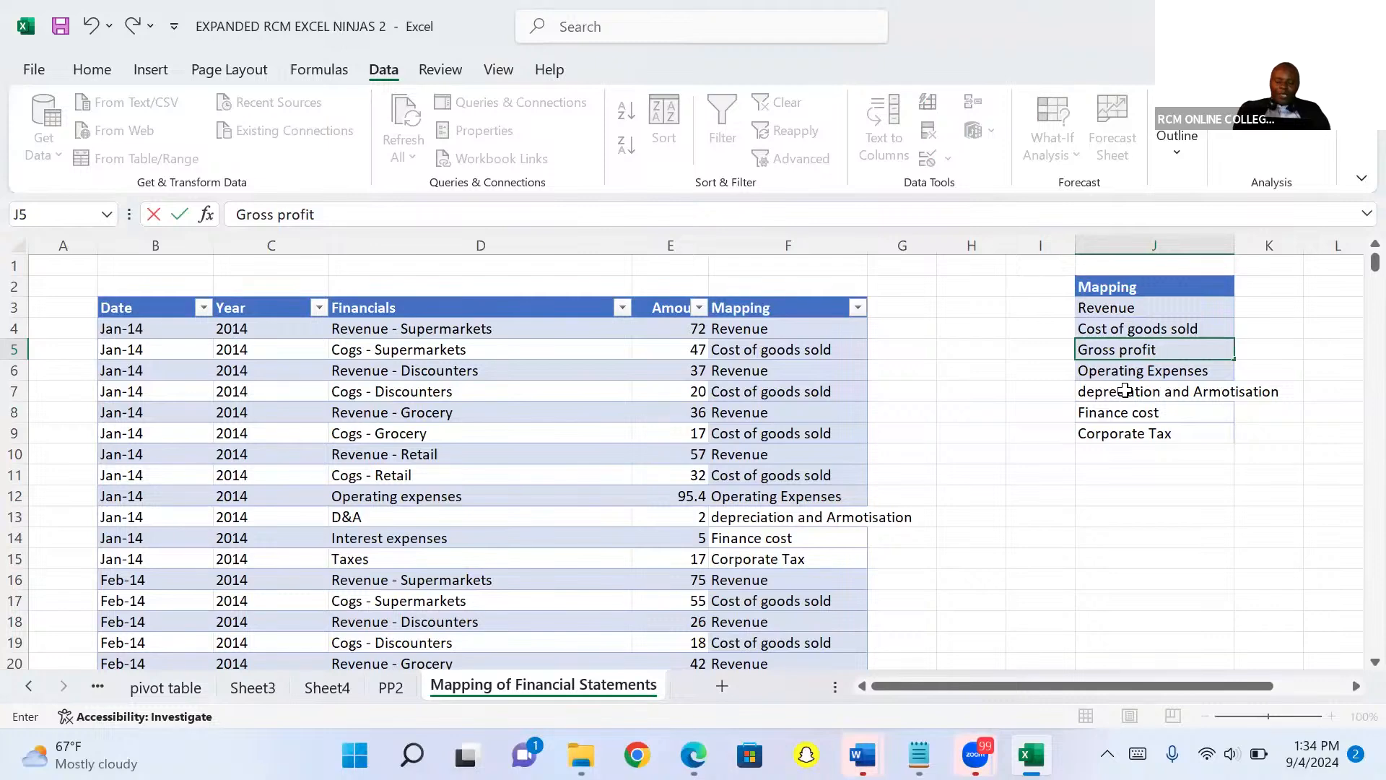
Insert a cell above depreciation and Armotisation in column J, shifting cells down, and enter EBITDA.
click(1126, 390)
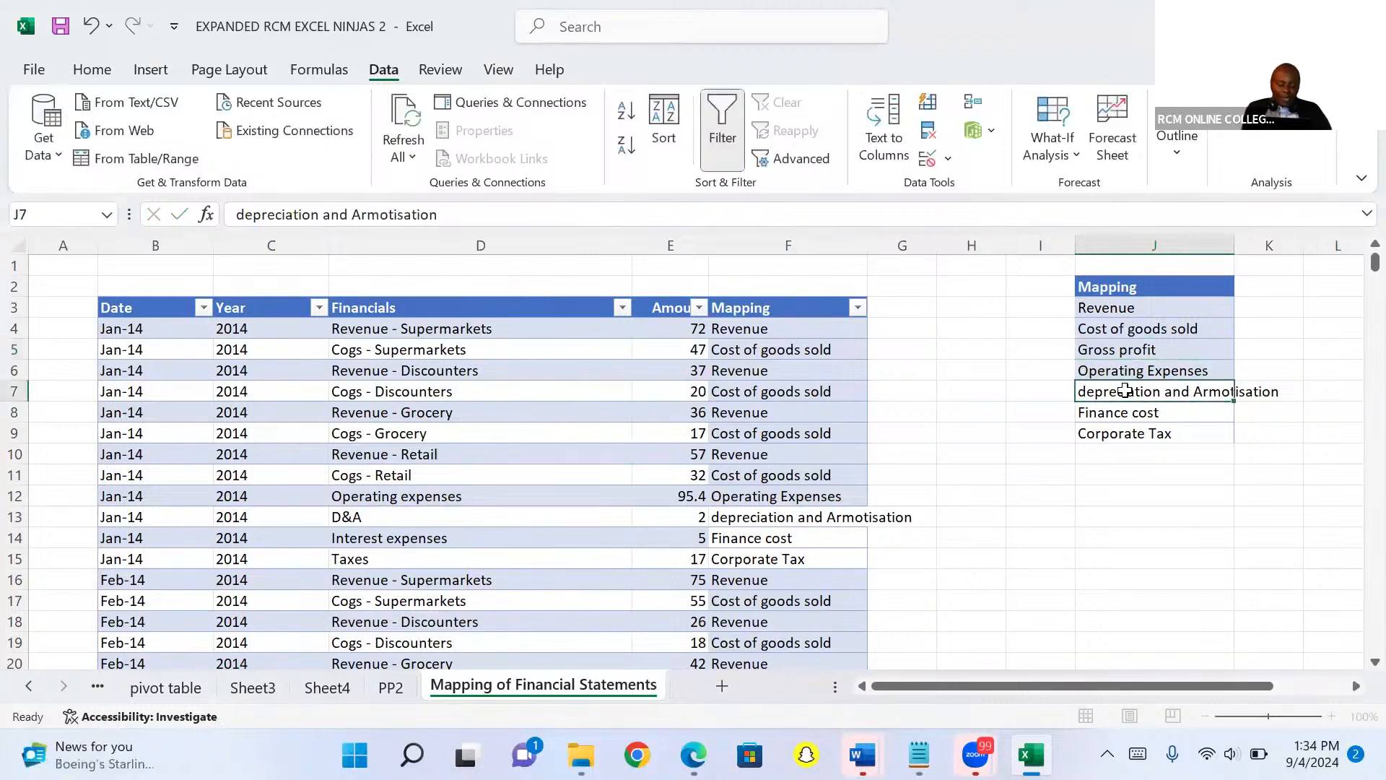
right_click(1127, 394)
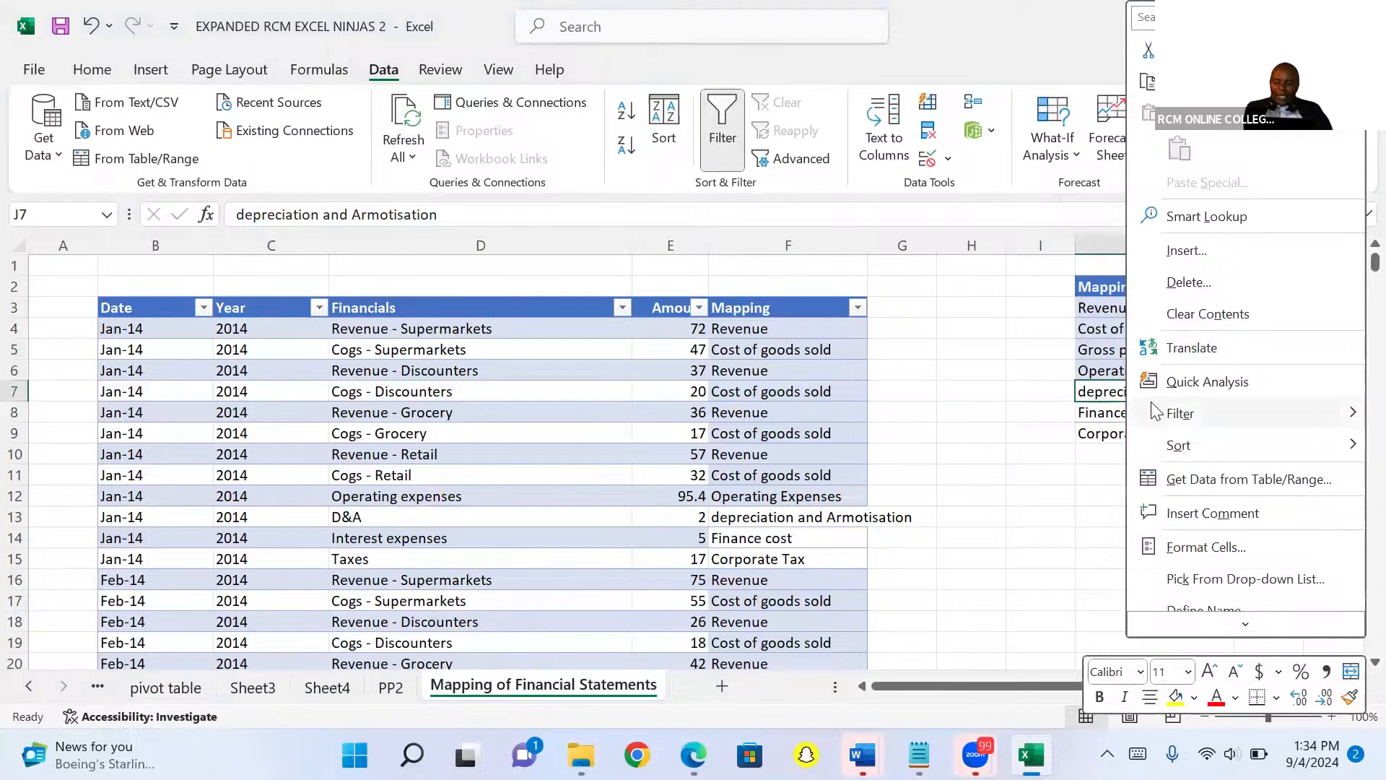
click(1207, 264)
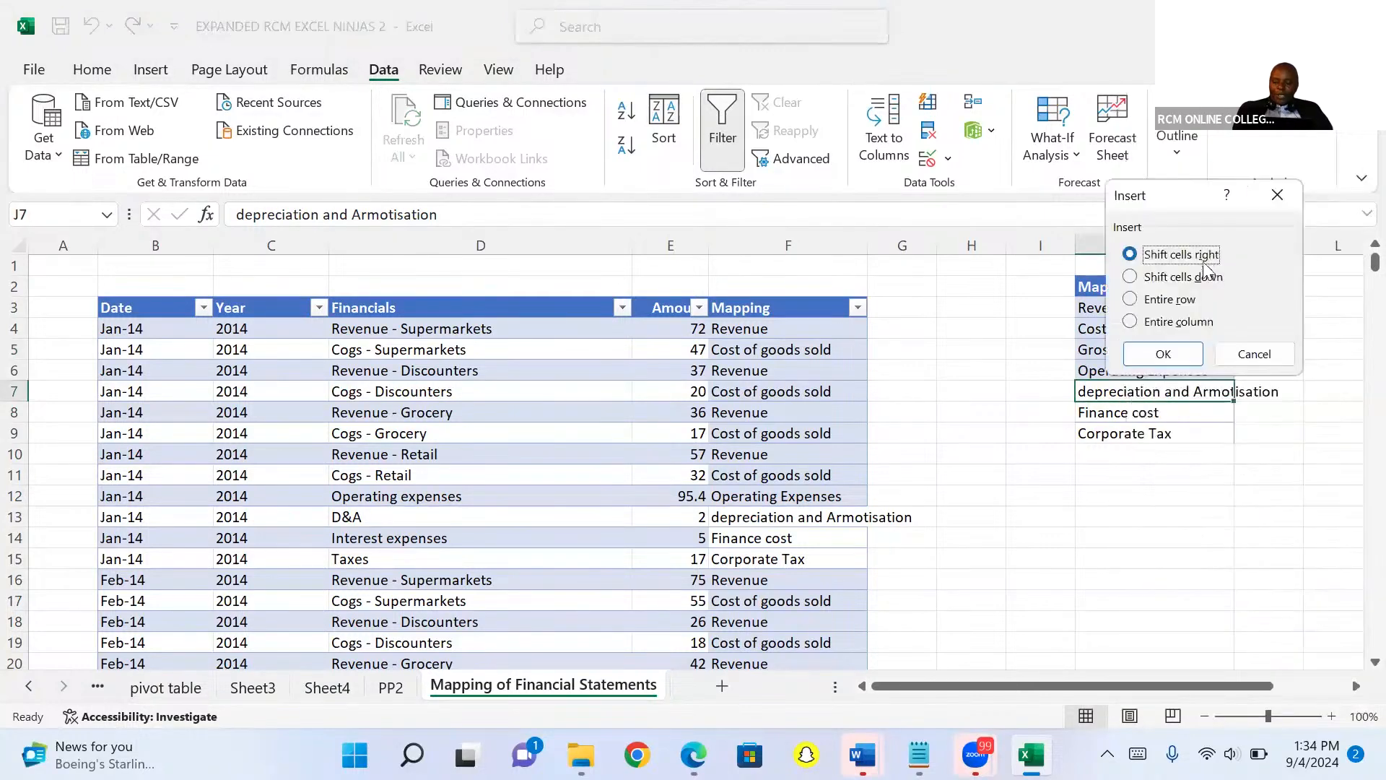
click(1168, 277)
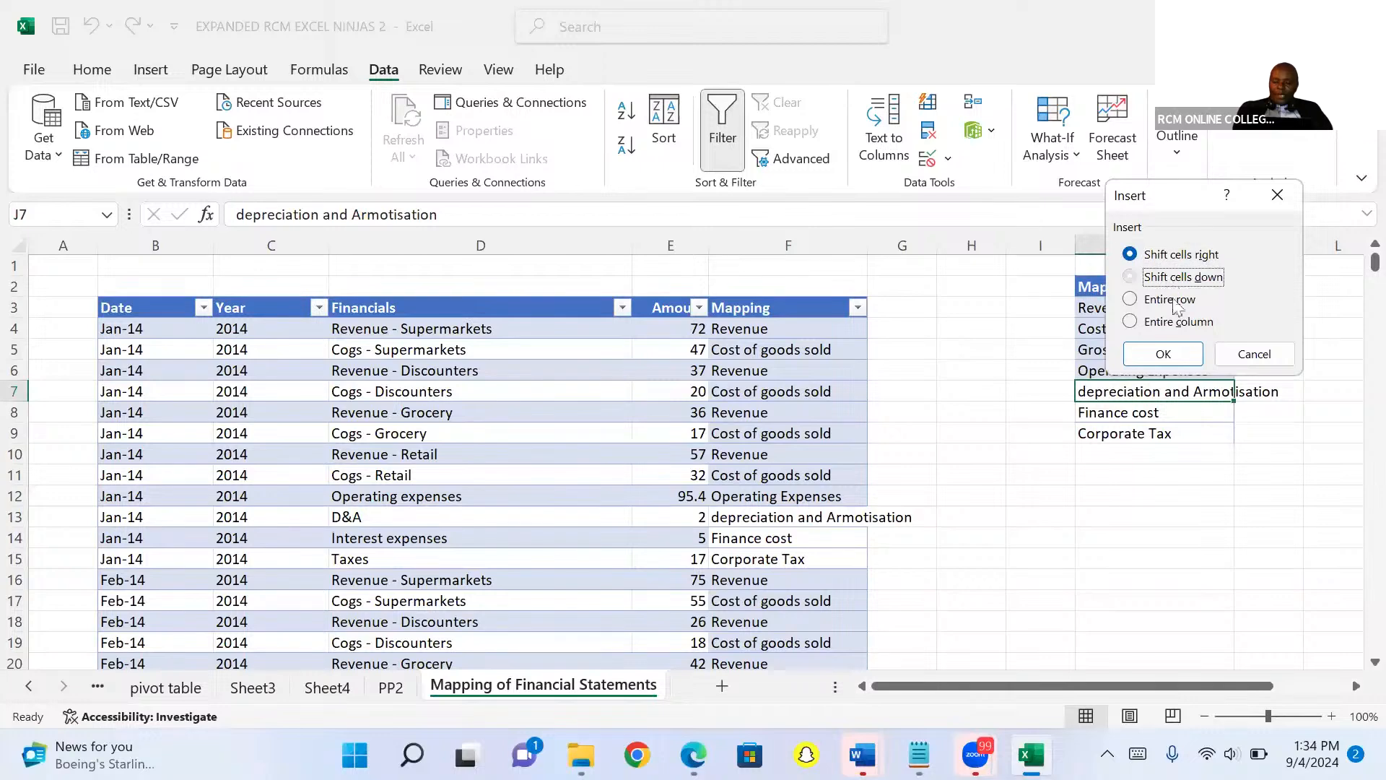
click(1173, 350)
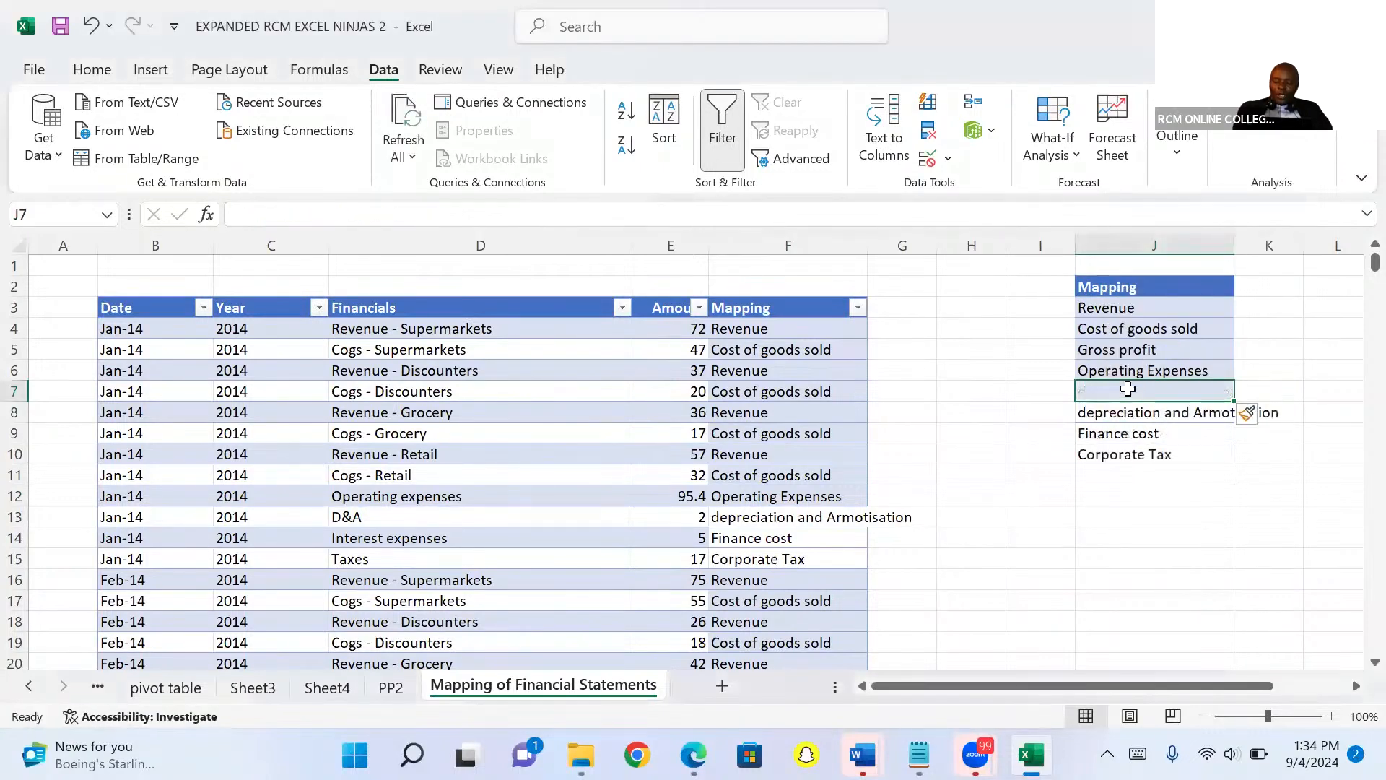
text(E)
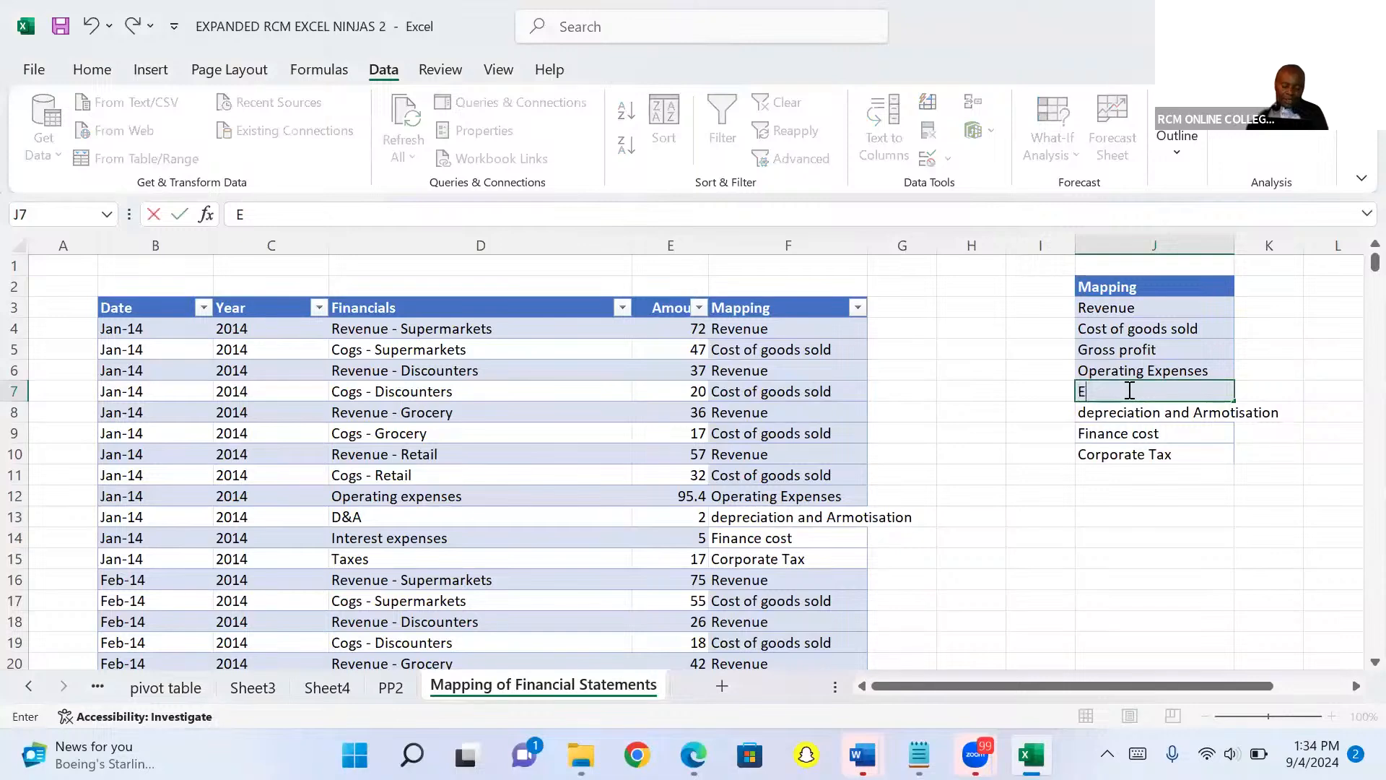
text(BITDA)
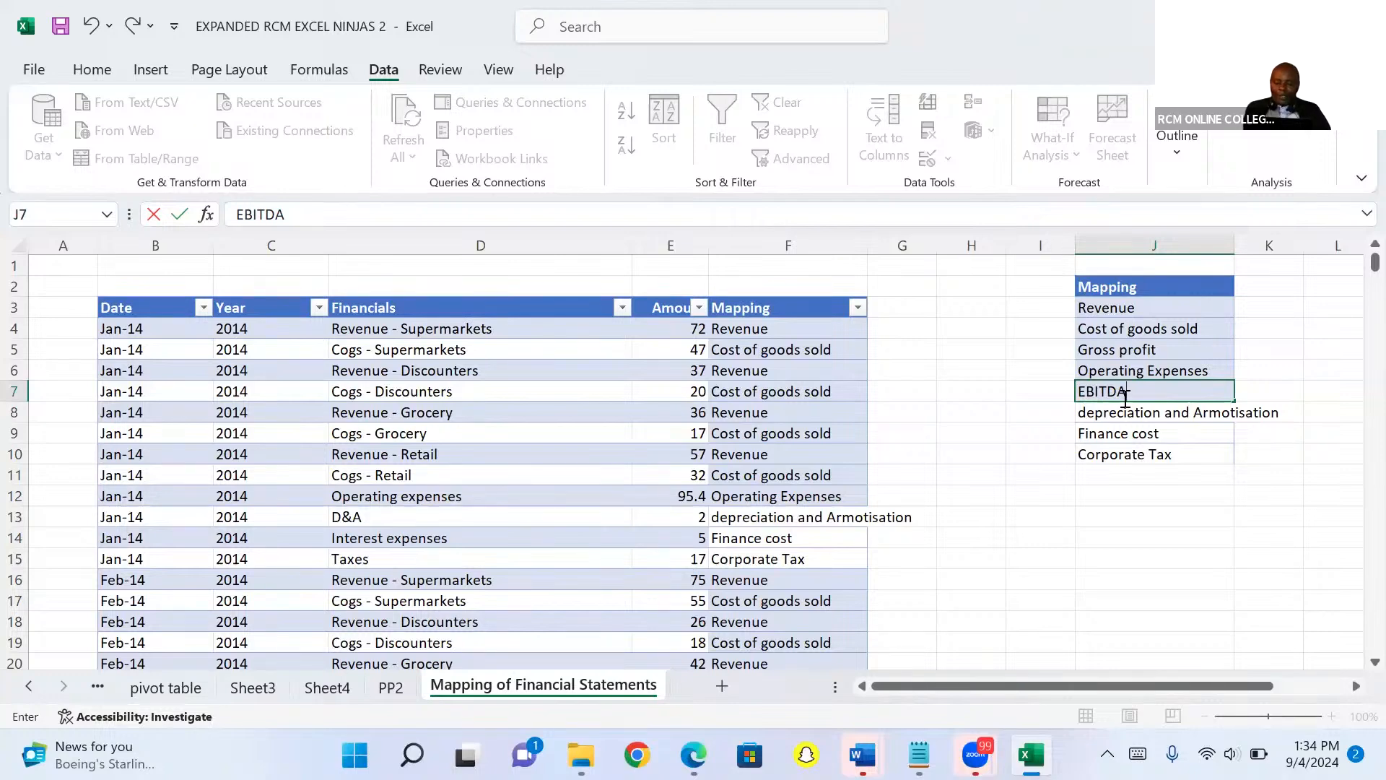
Make the EBITDA and Gross profit labels bold.
click(1126, 398)
key(Escape)
key(ctrl+b)
click(1116, 350)
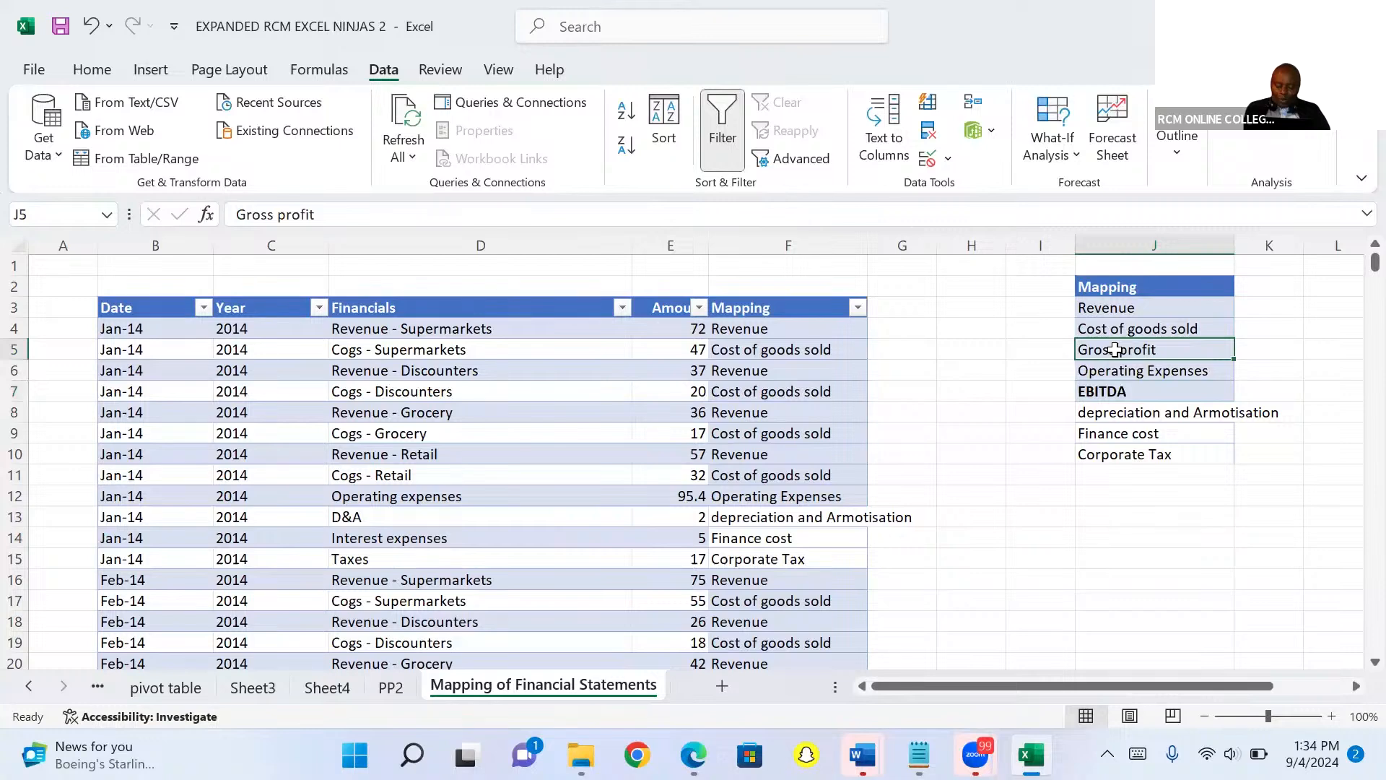
key(ctrl+b)
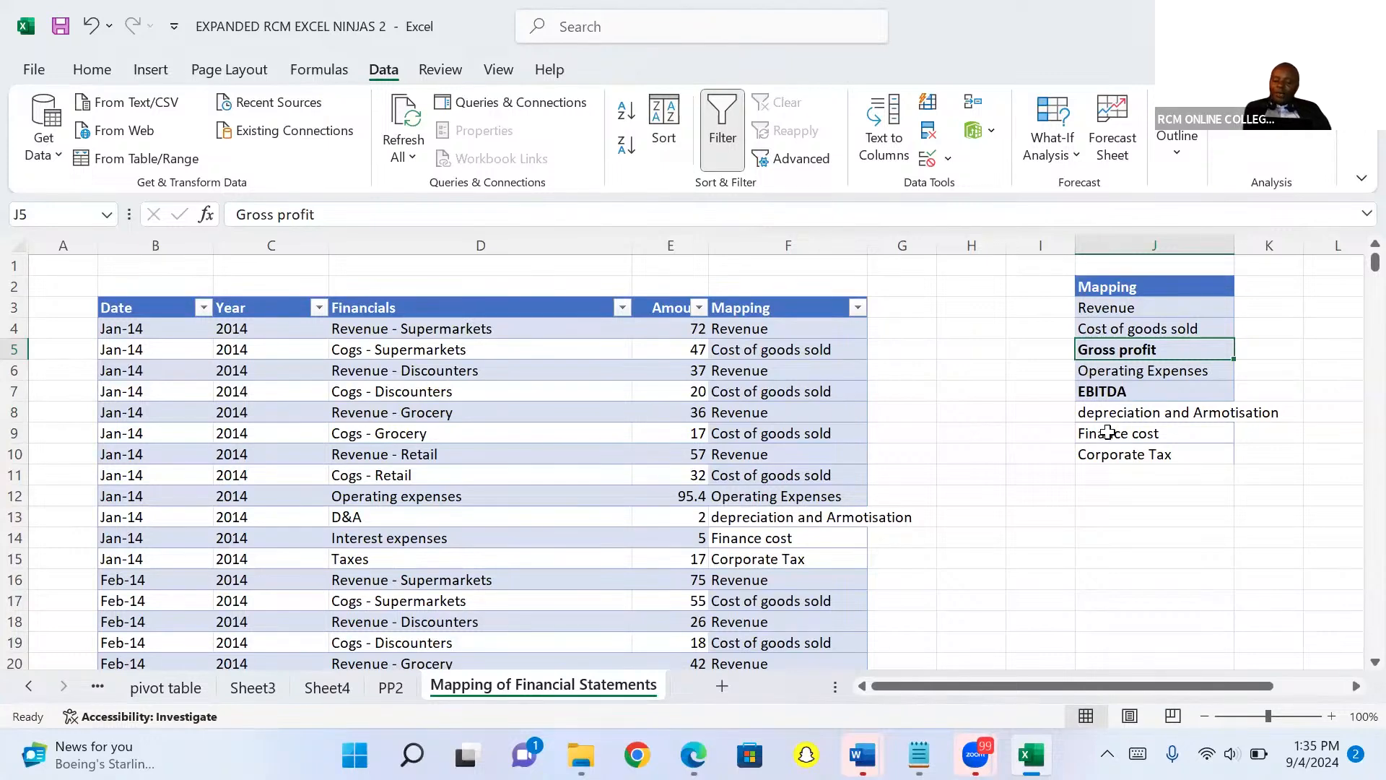
Insert a blank cell above Finance cost in column J, shifting cells down.
click(1108, 433)
right_click(1108, 433)
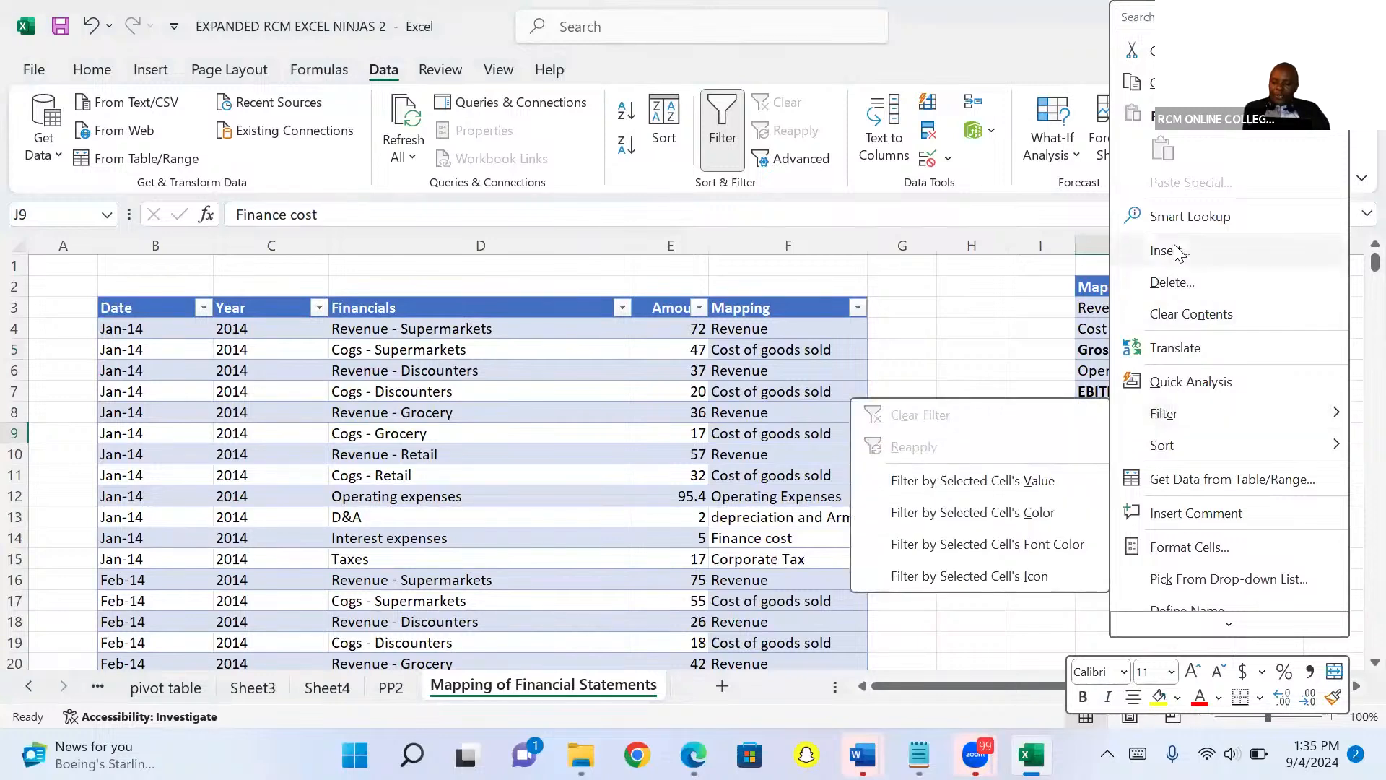
click(1177, 251)
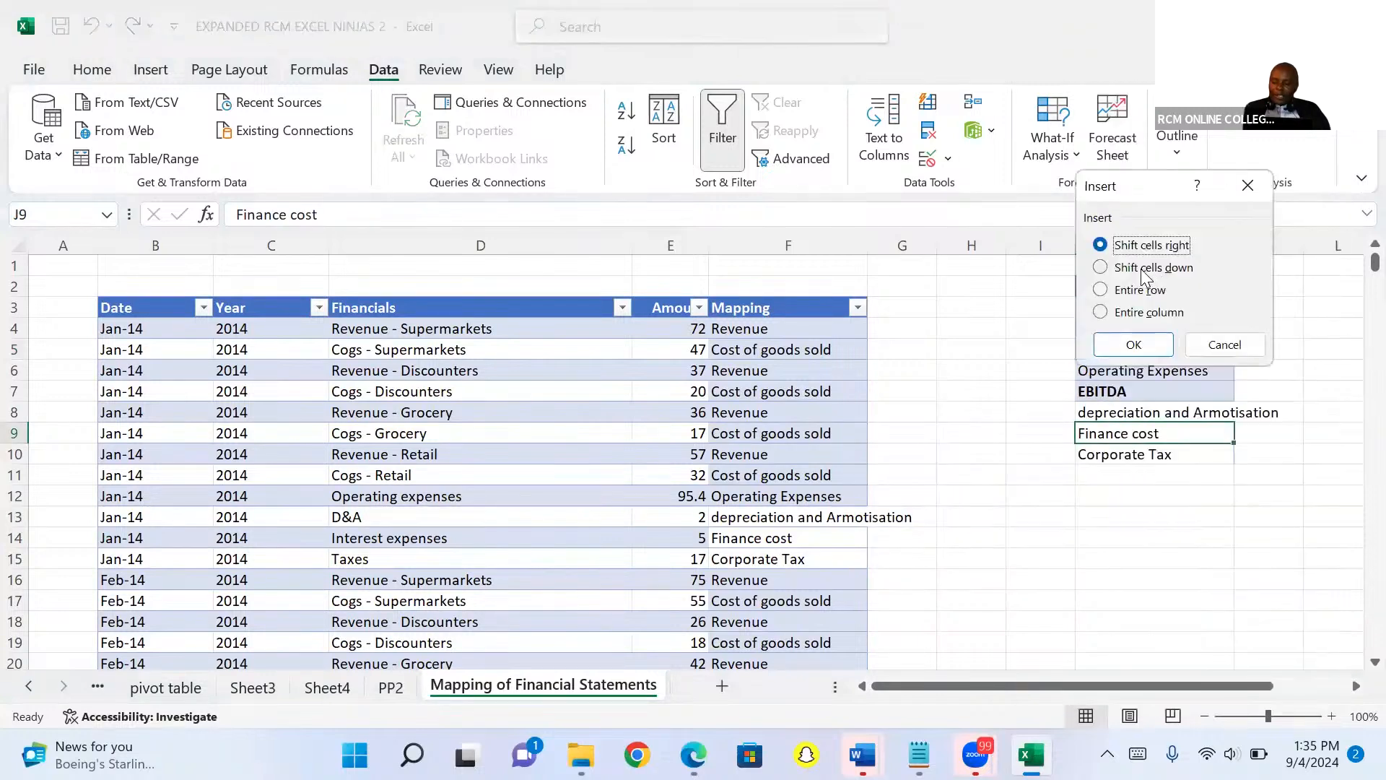
click(1102, 268)
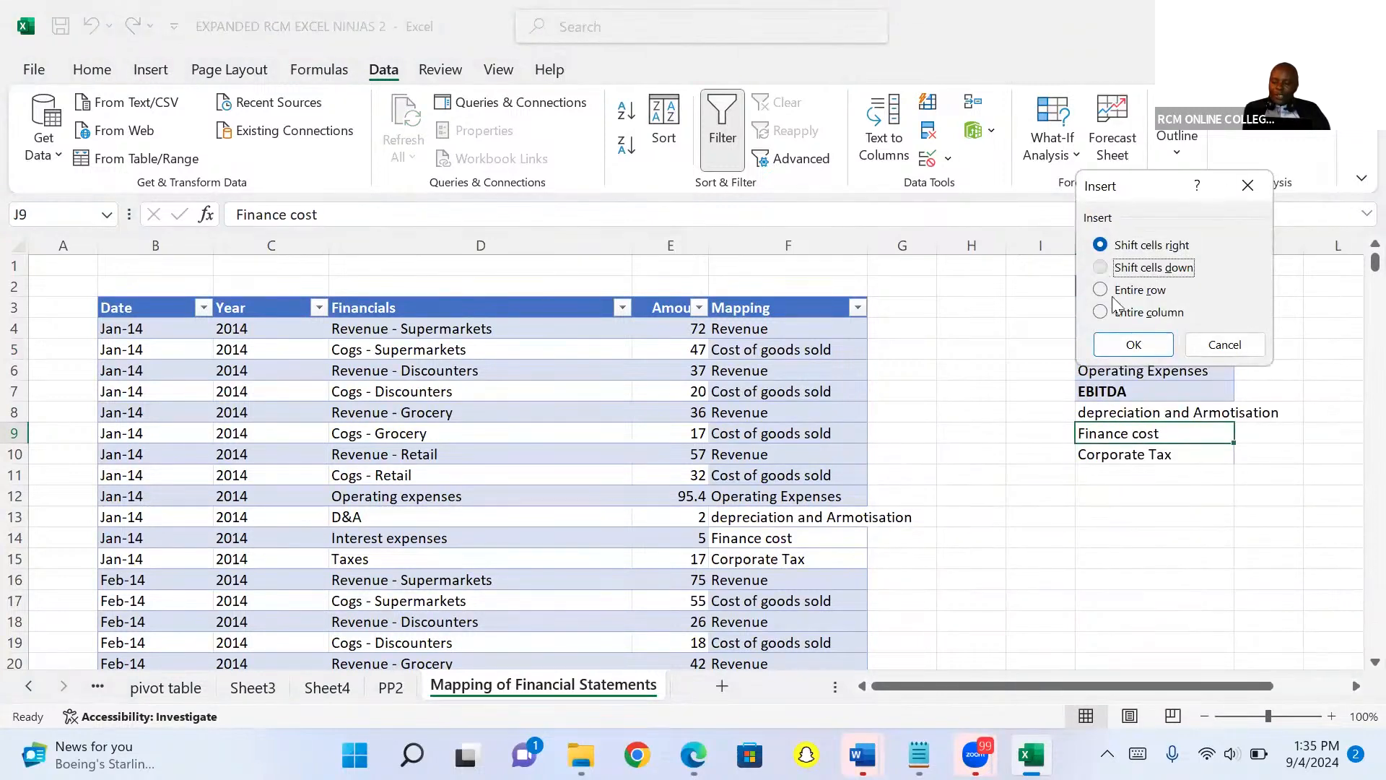
click(1132, 340)
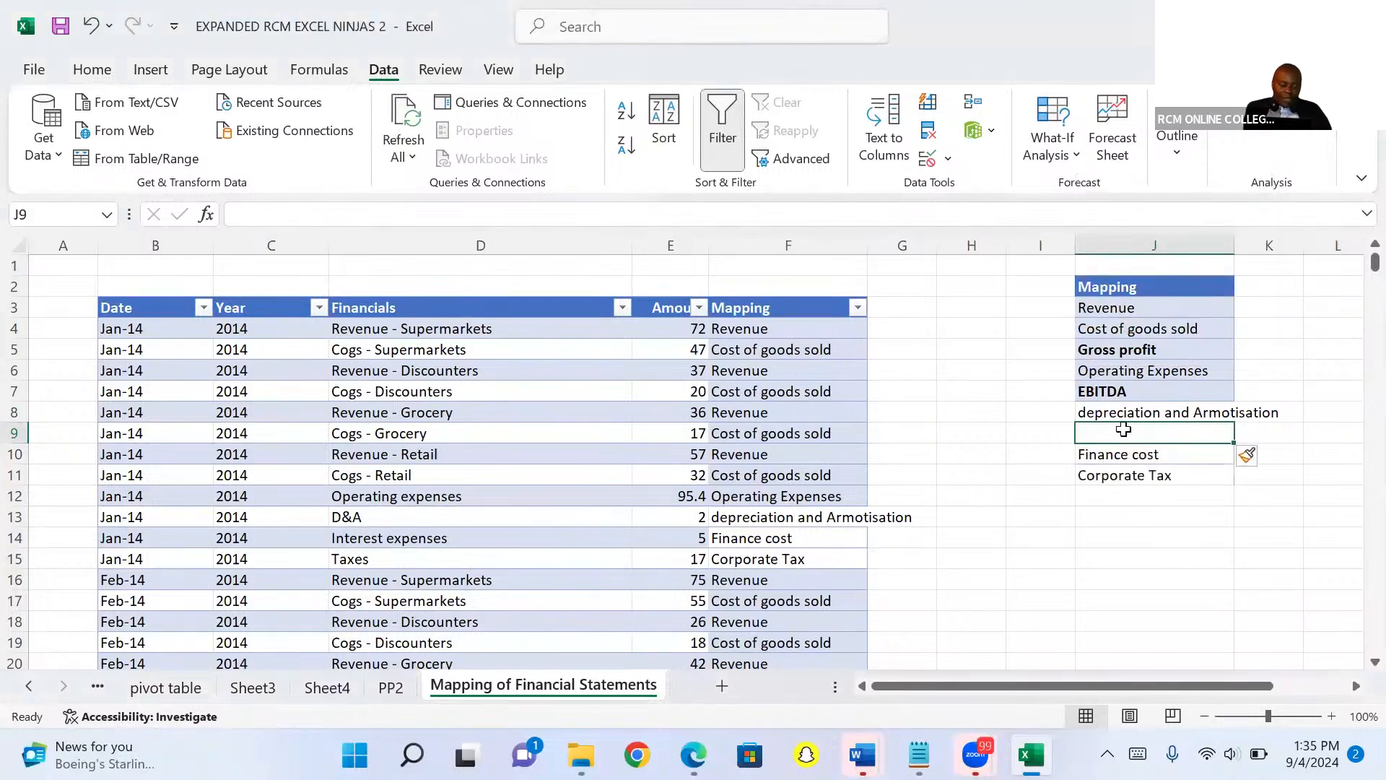
Enter EBIT in the blank cell above Finance cost and make it bold.
text(EBI)
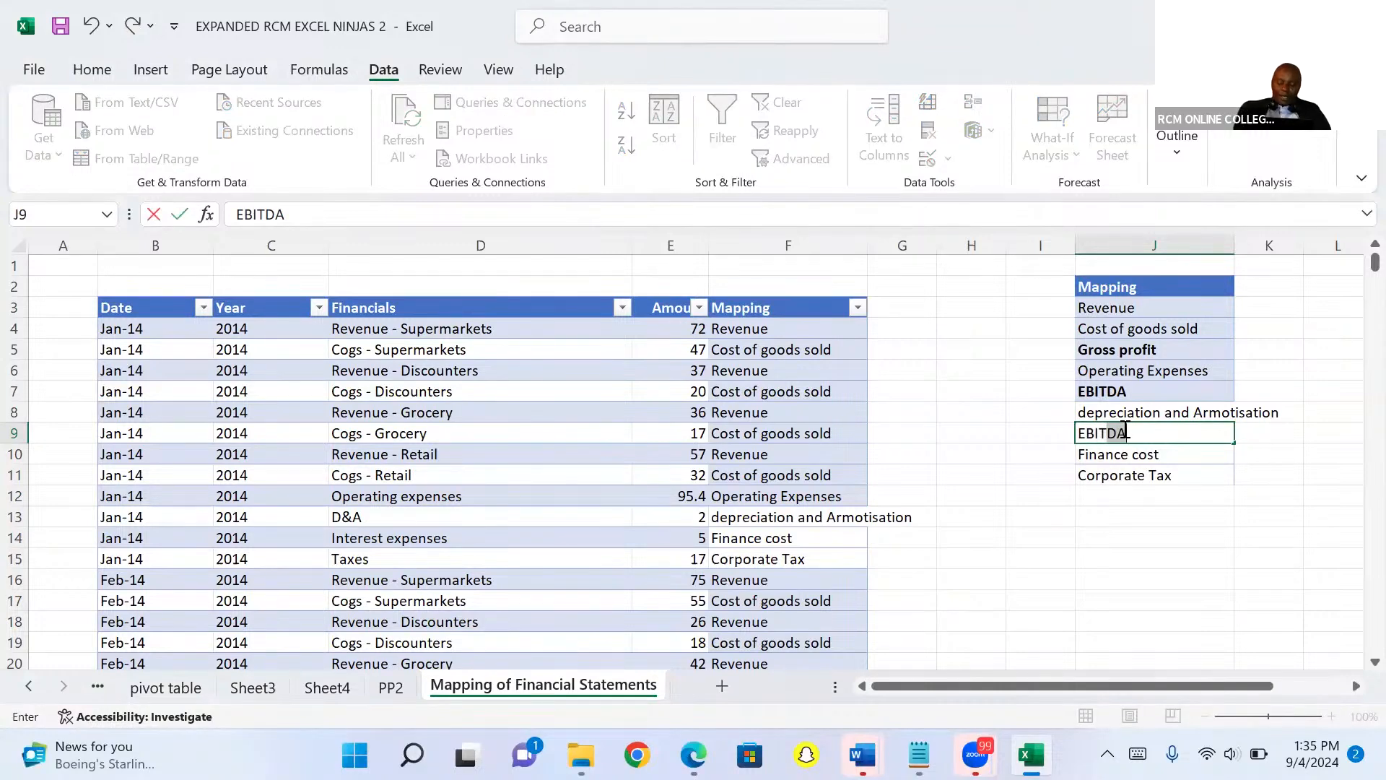
text(T)
key(BackSpace)
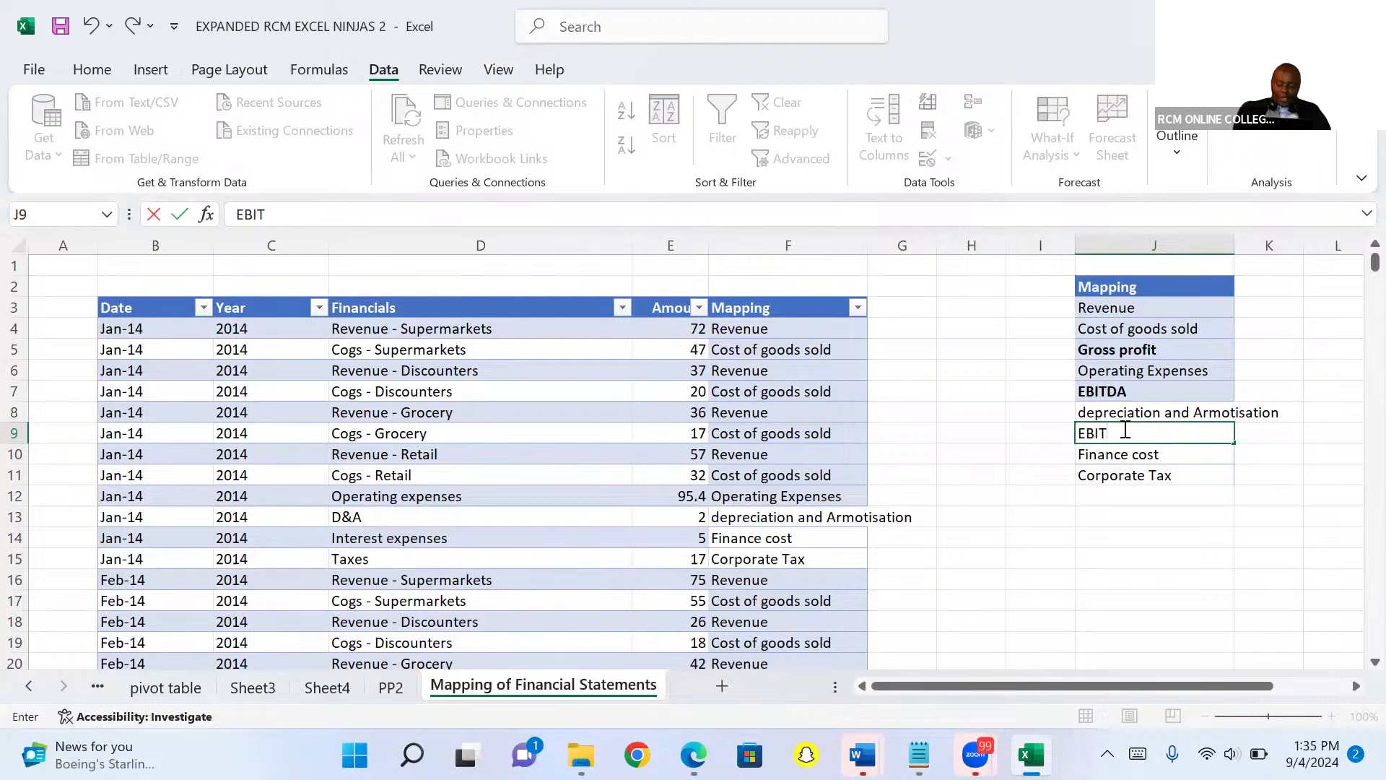
key(ctrl+Return)
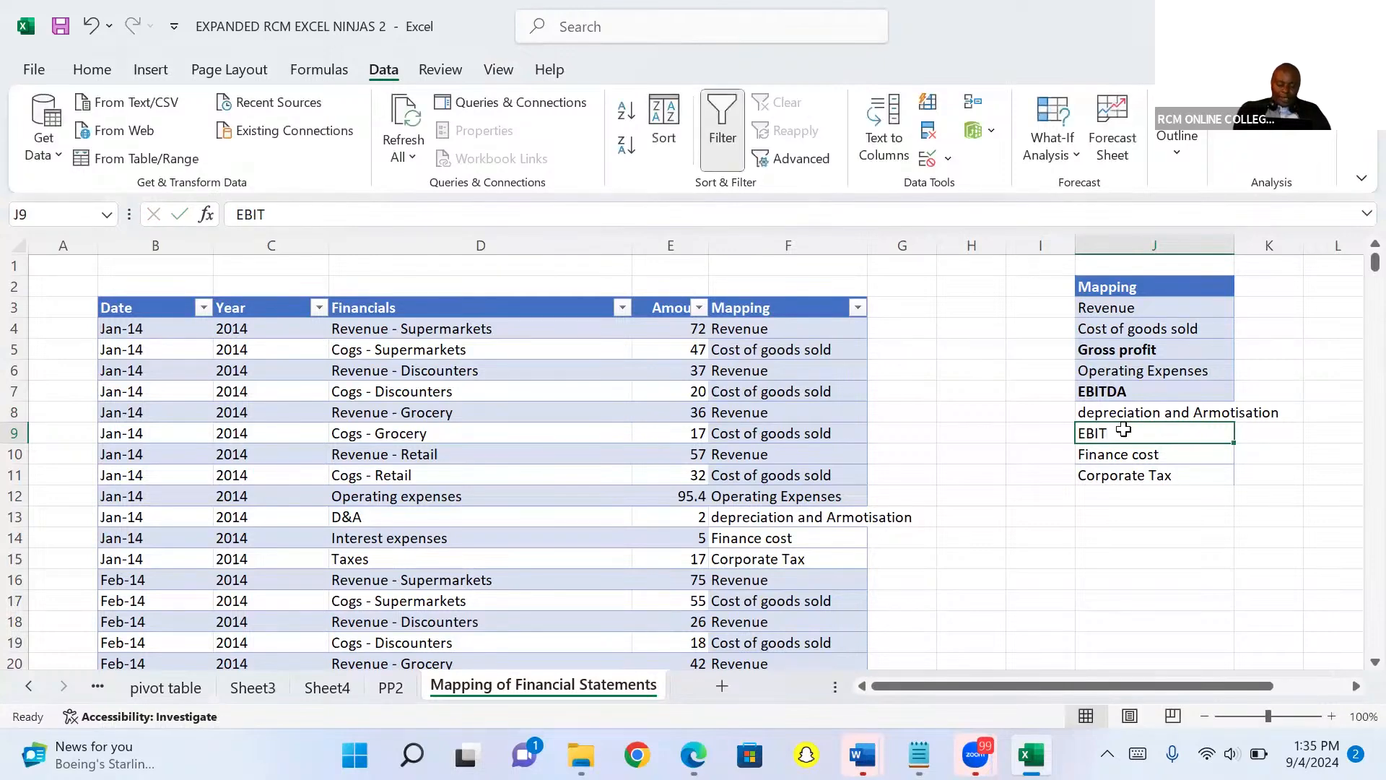
key(ctrl+b)
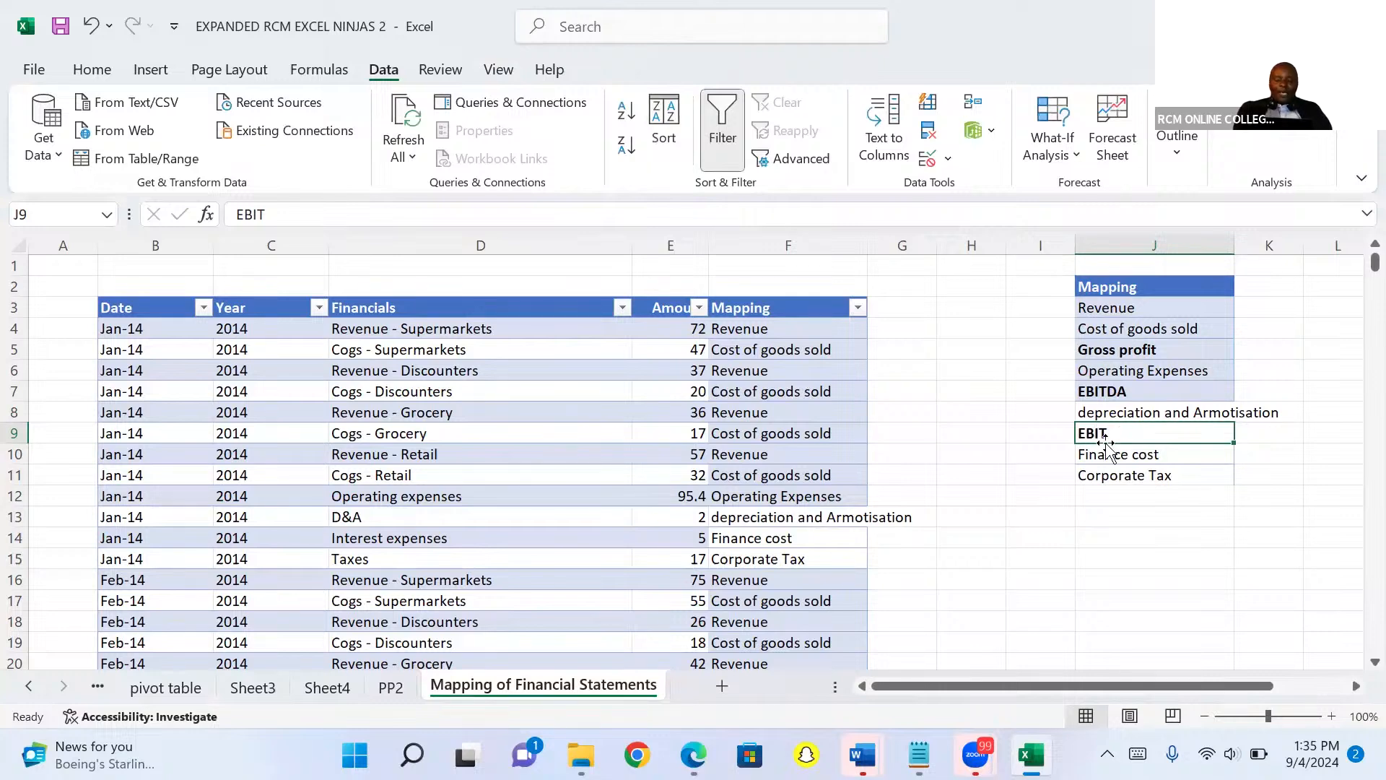
Insert a blank cell above Corporate Tax in column J, shifting cells down.
click(1105, 475)
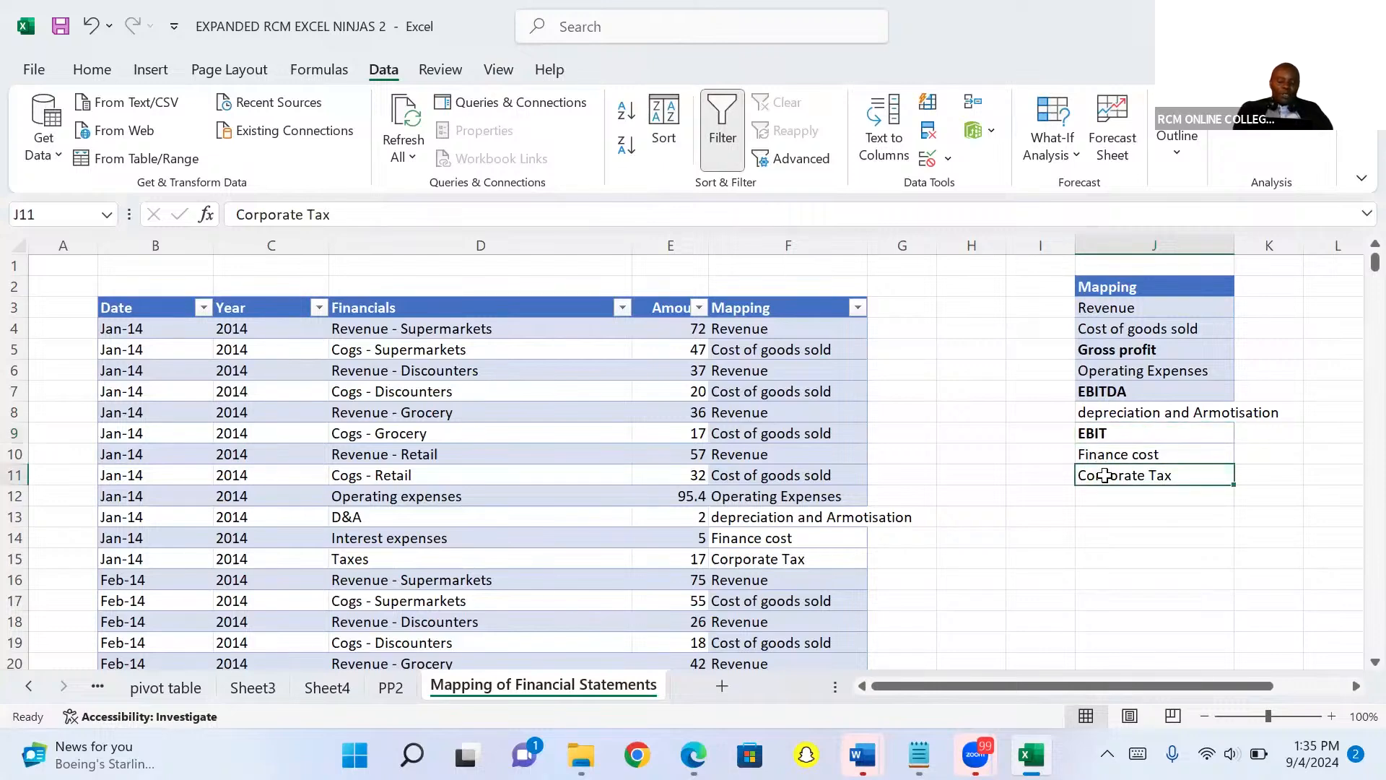
right_click(1106, 480)
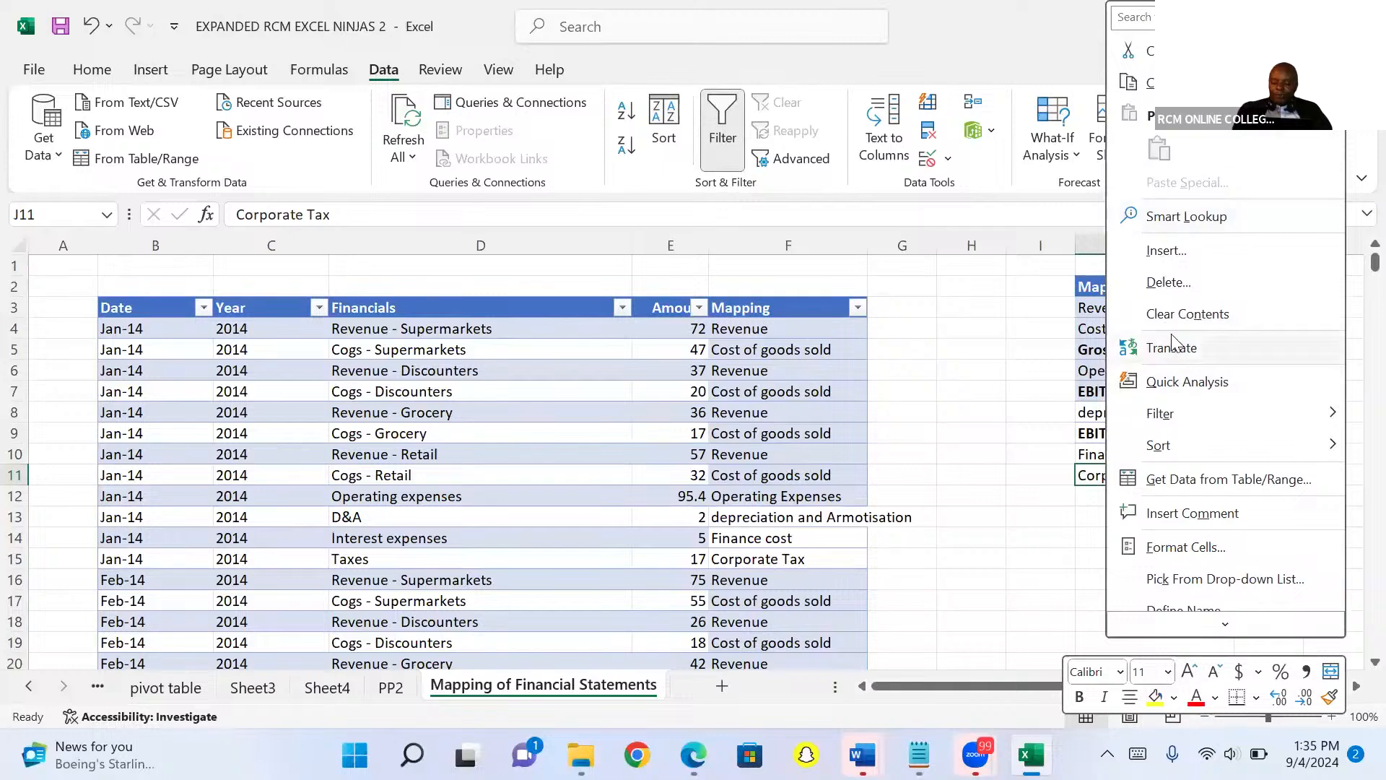
click(1164, 251)
click(1107, 272)
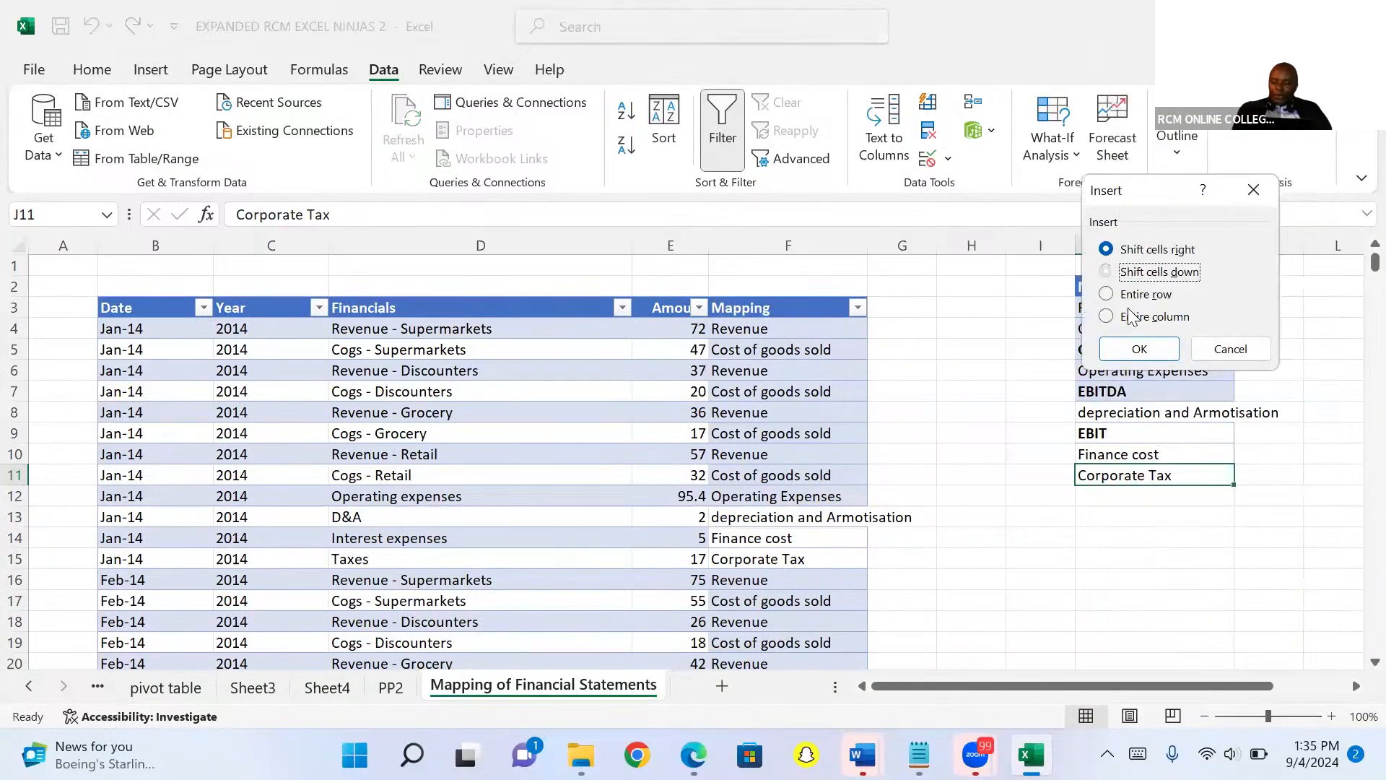
click(1142, 349)
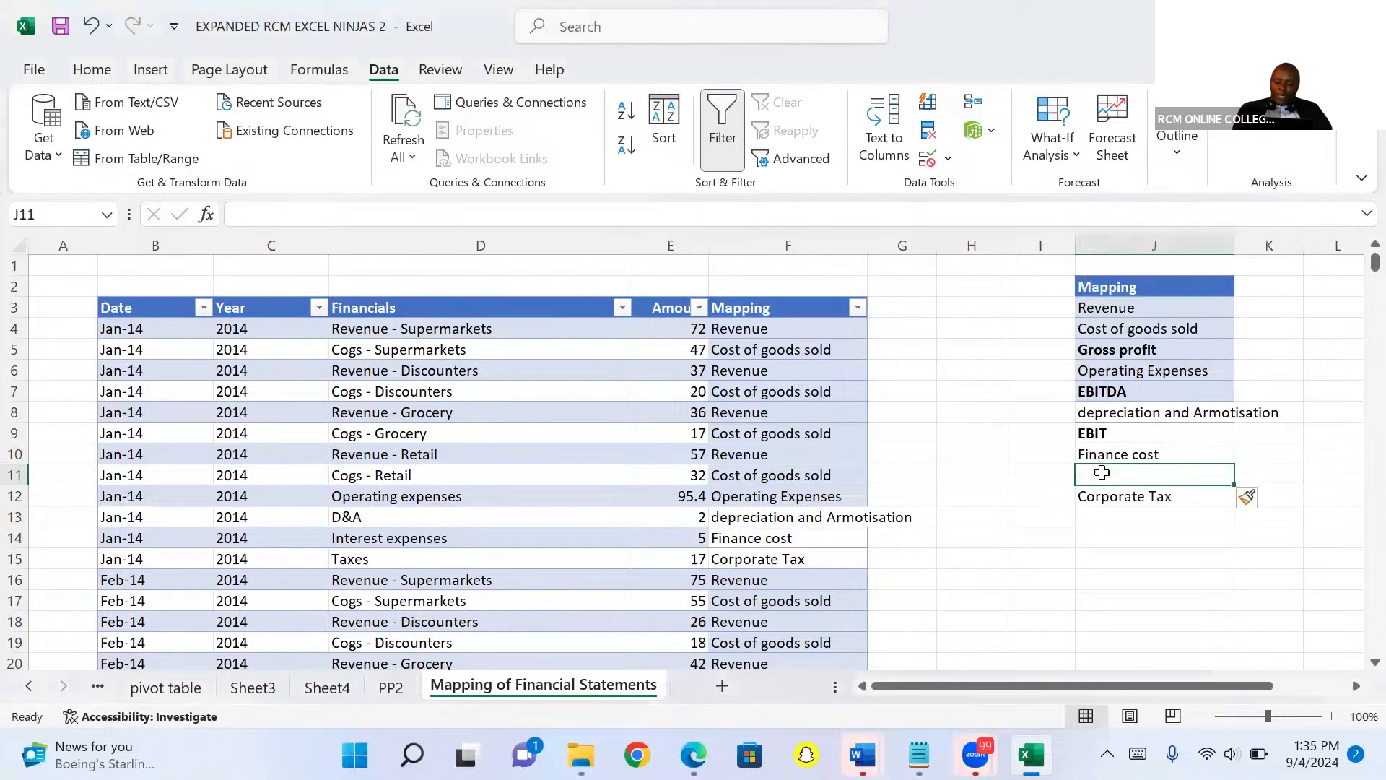
Enter EBT in the new blank cell above Corporate Tax and make it bold.
text(E)
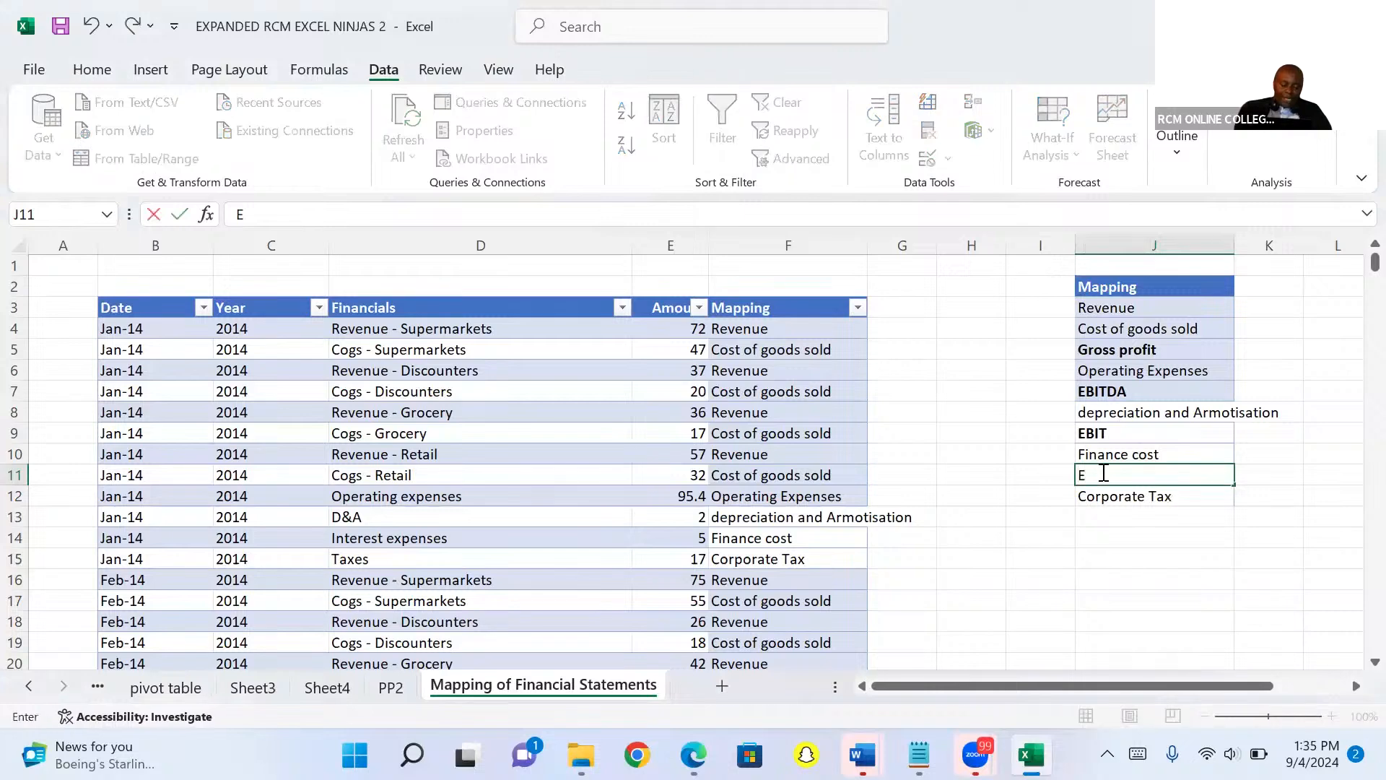
text(BT)
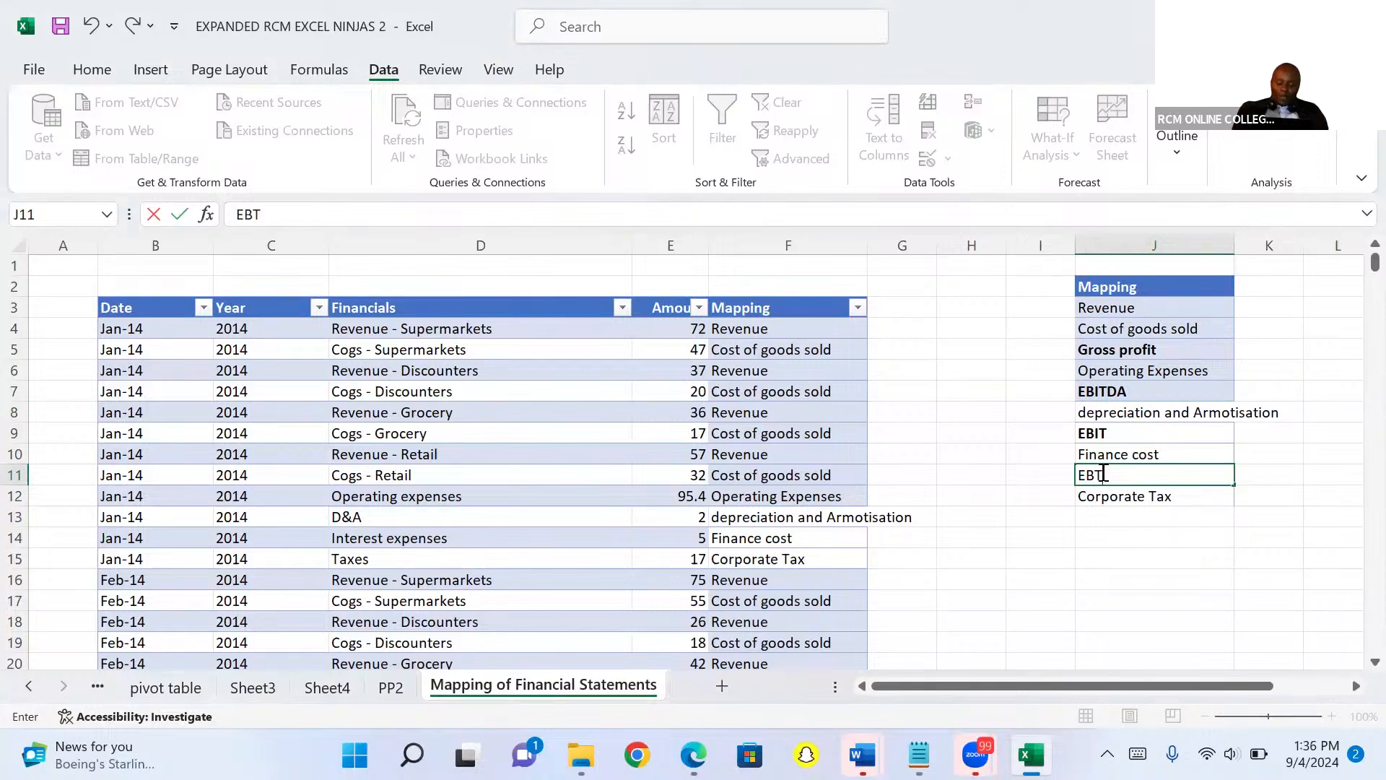
key(ctrl+Return)
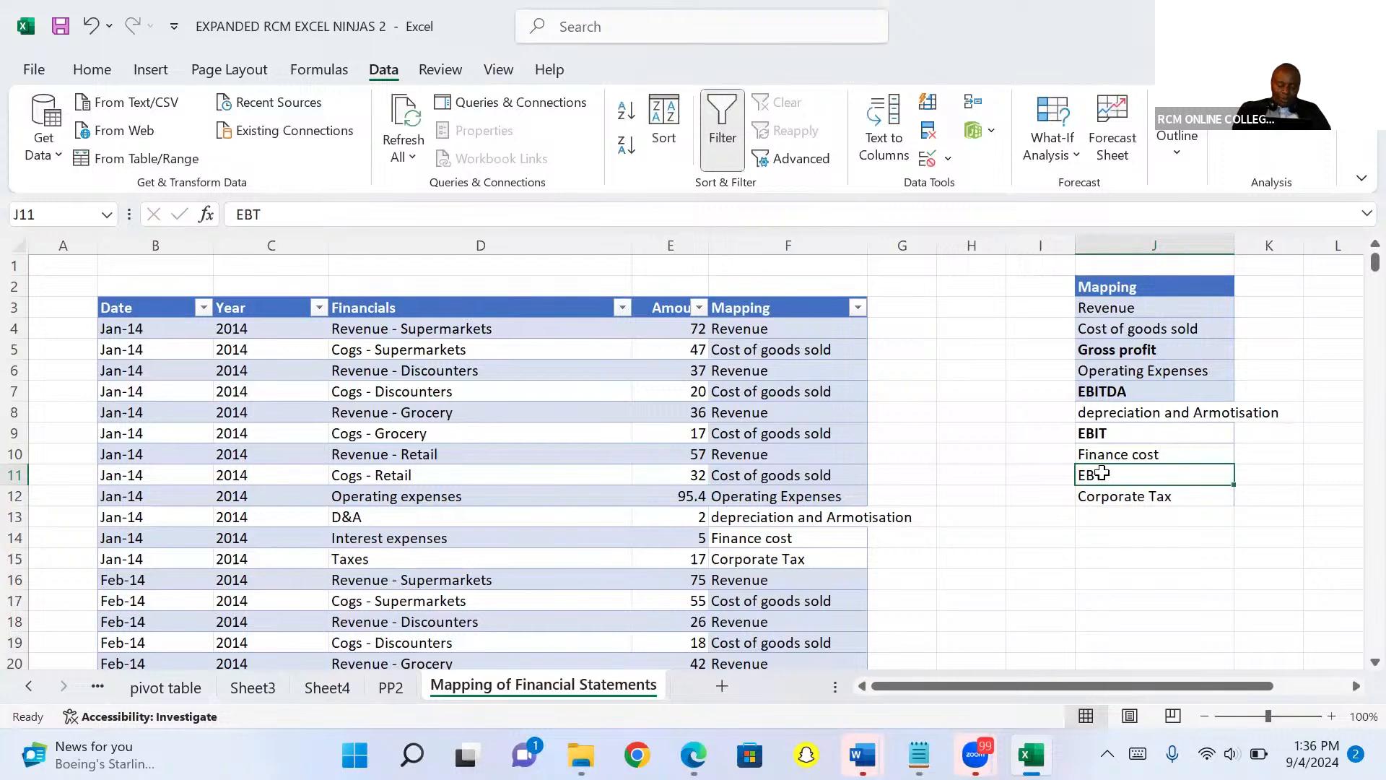
key(ctrl+b)
Enter EAT in bold in the cell below Corporate Tax.
click(1108, 520)
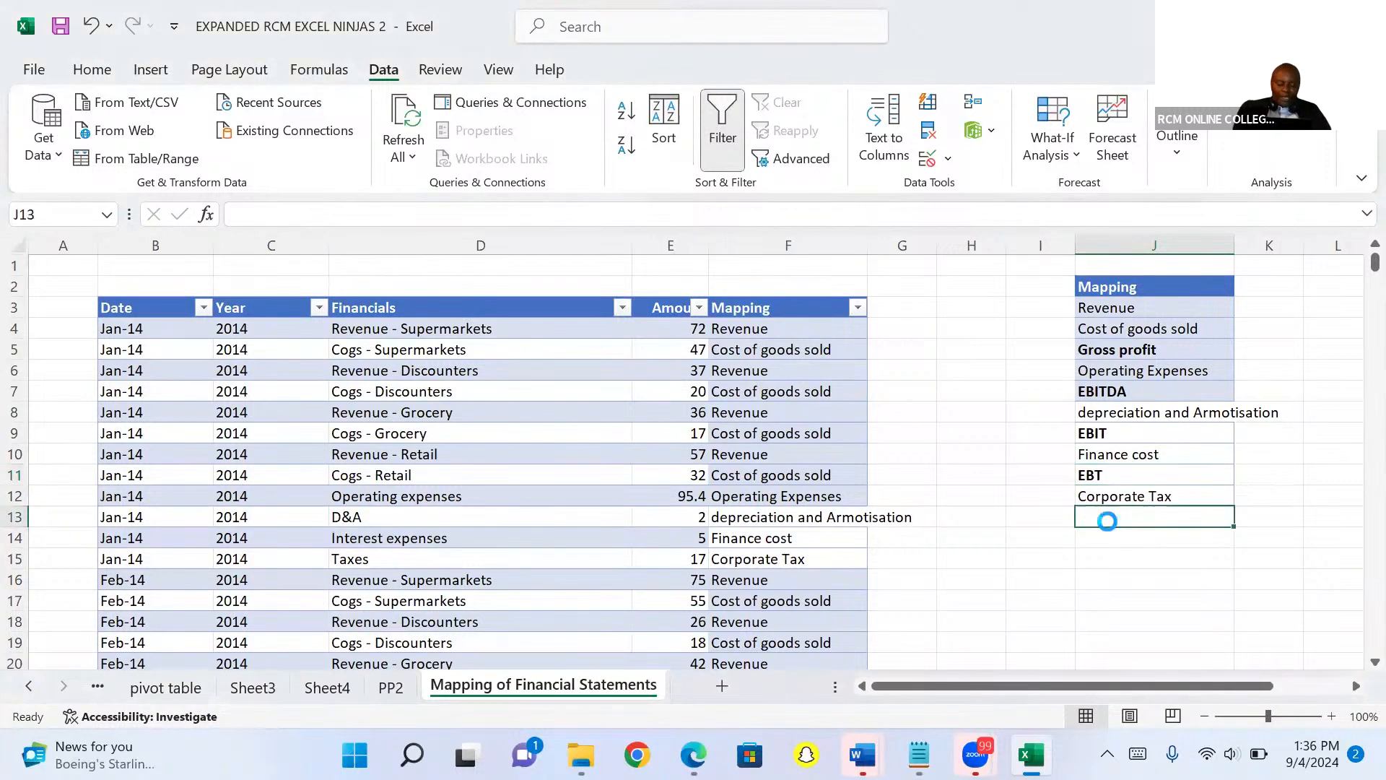
key(ctrl+e)
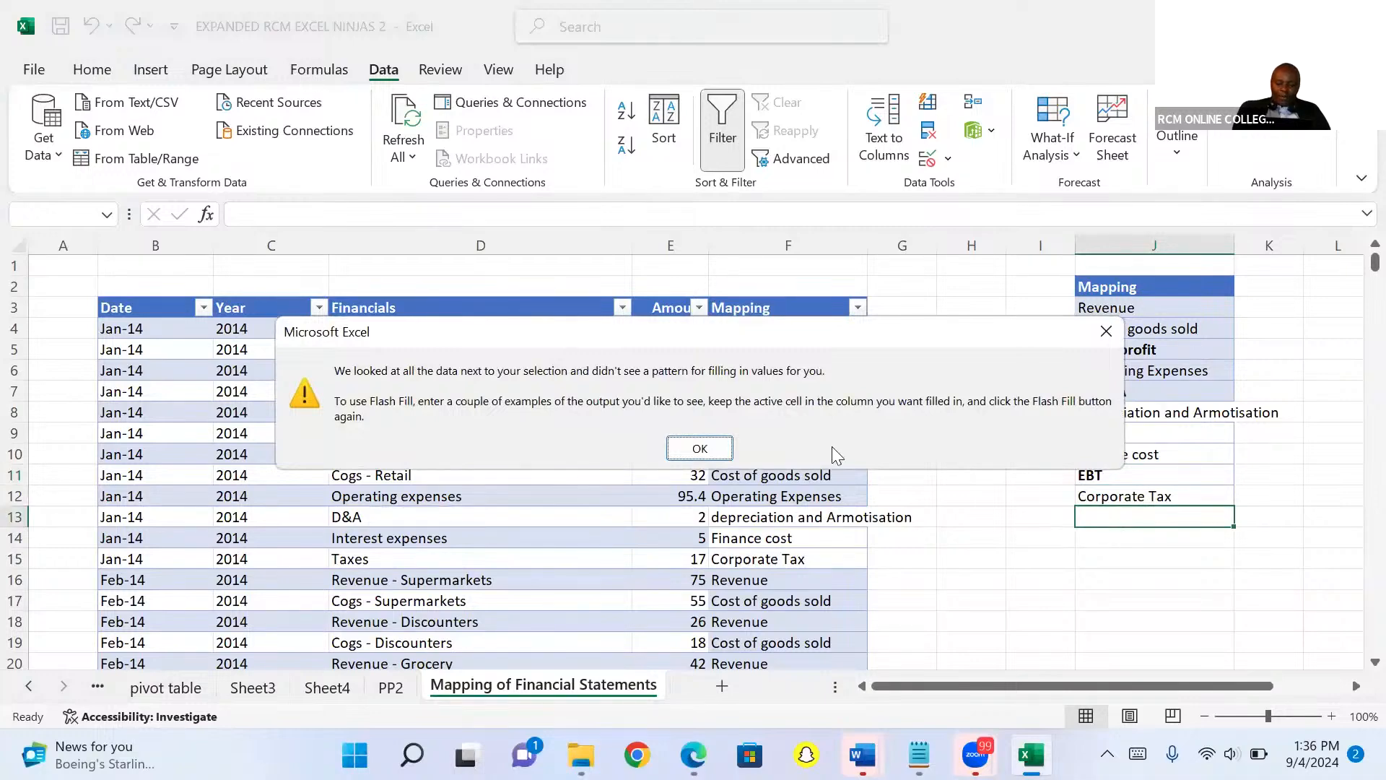
click(1102, 332)
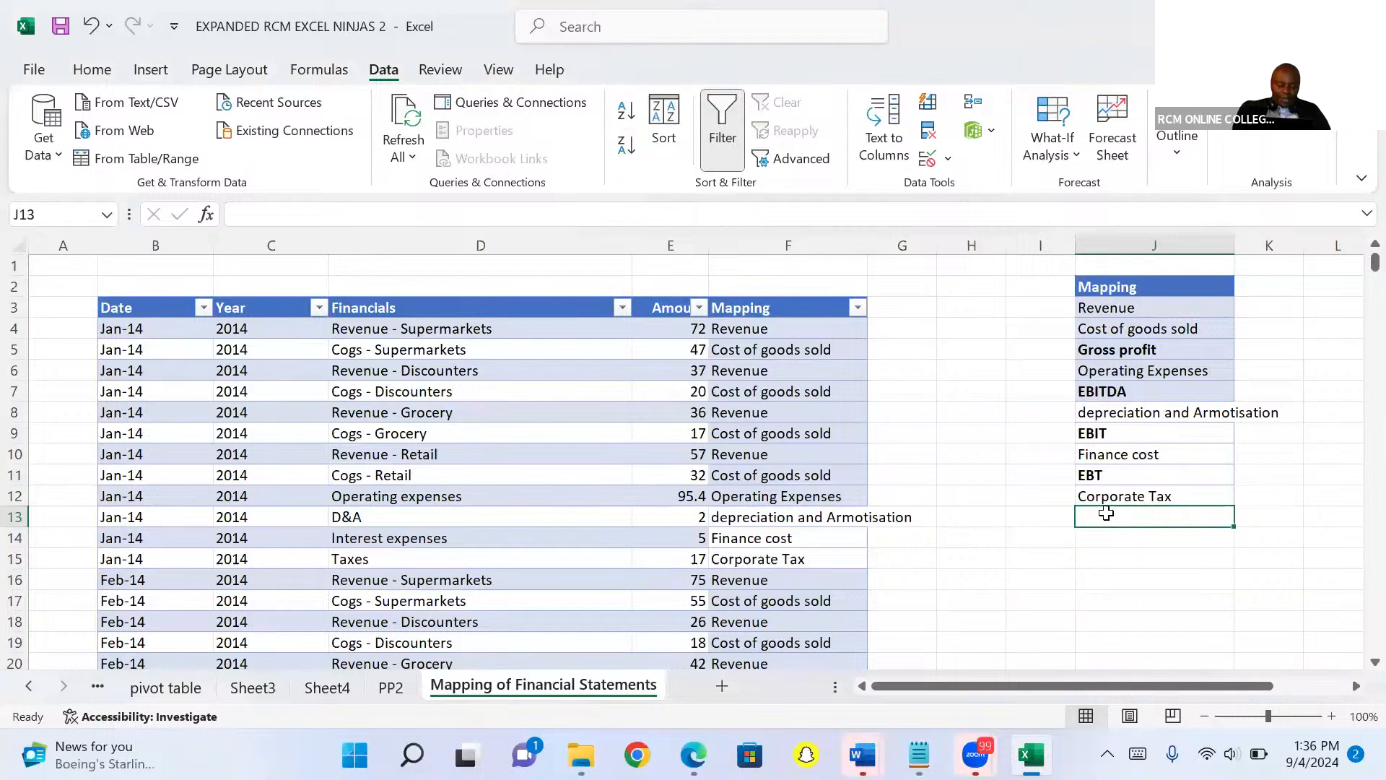
text(EAT)
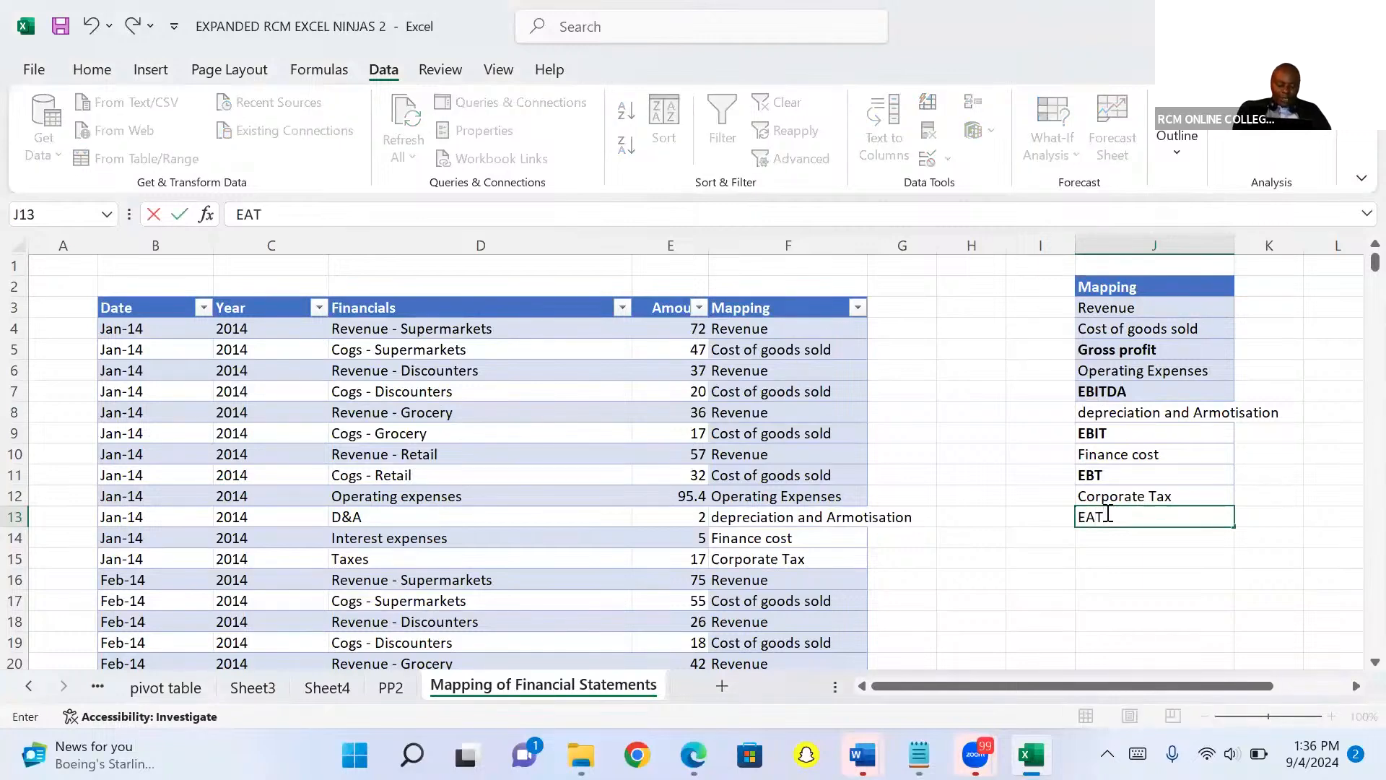
key(ctrl+Return)
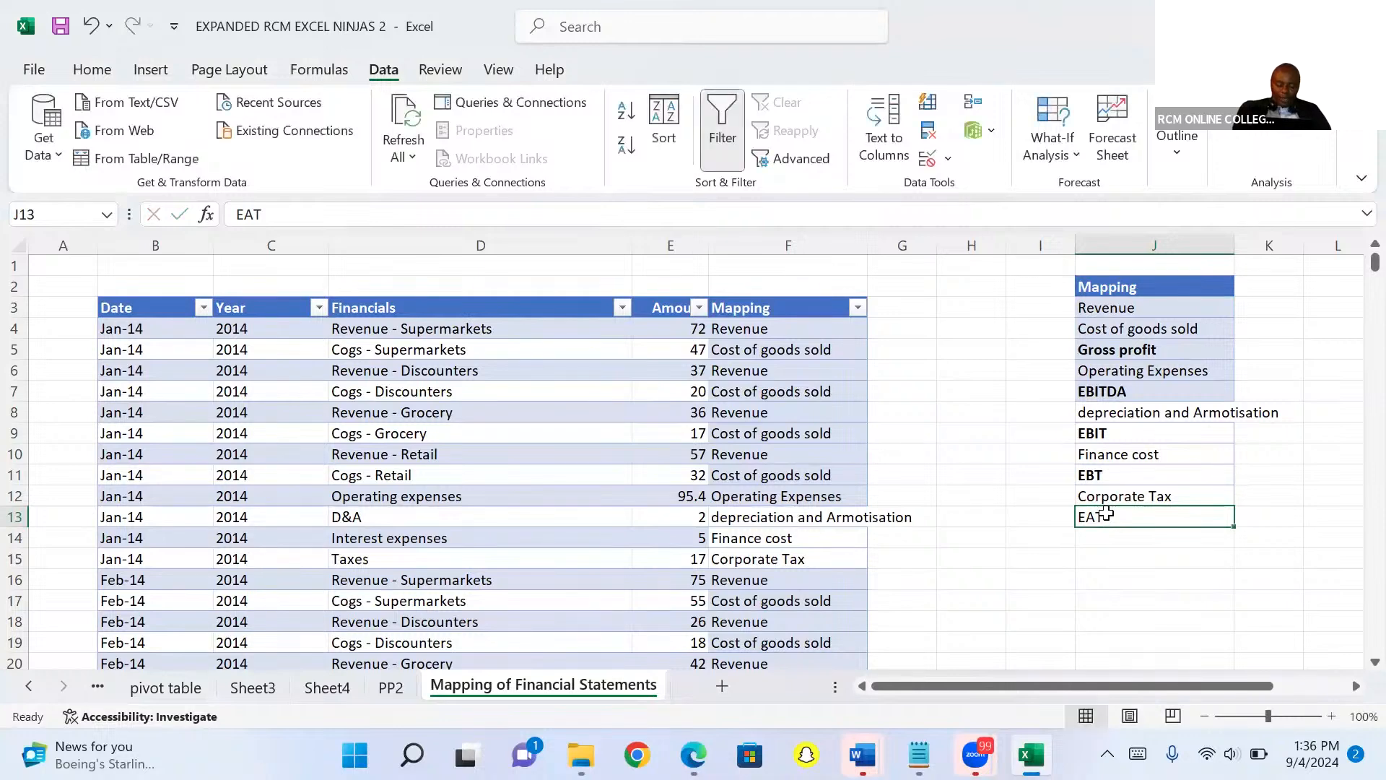
key(ctrl+b)
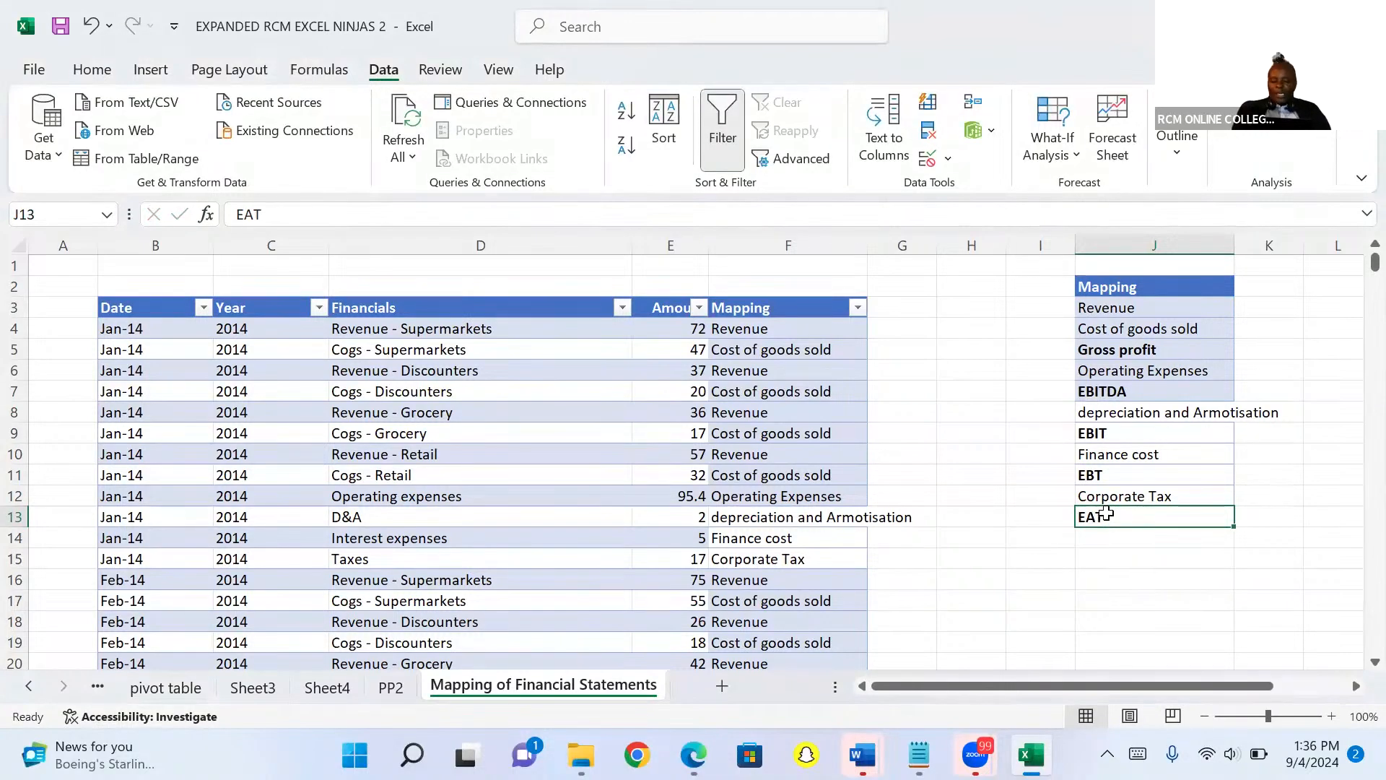
Enter year headers 2014, 2015 and 2016 across the row of the Mapping header.
click(1265, 287)
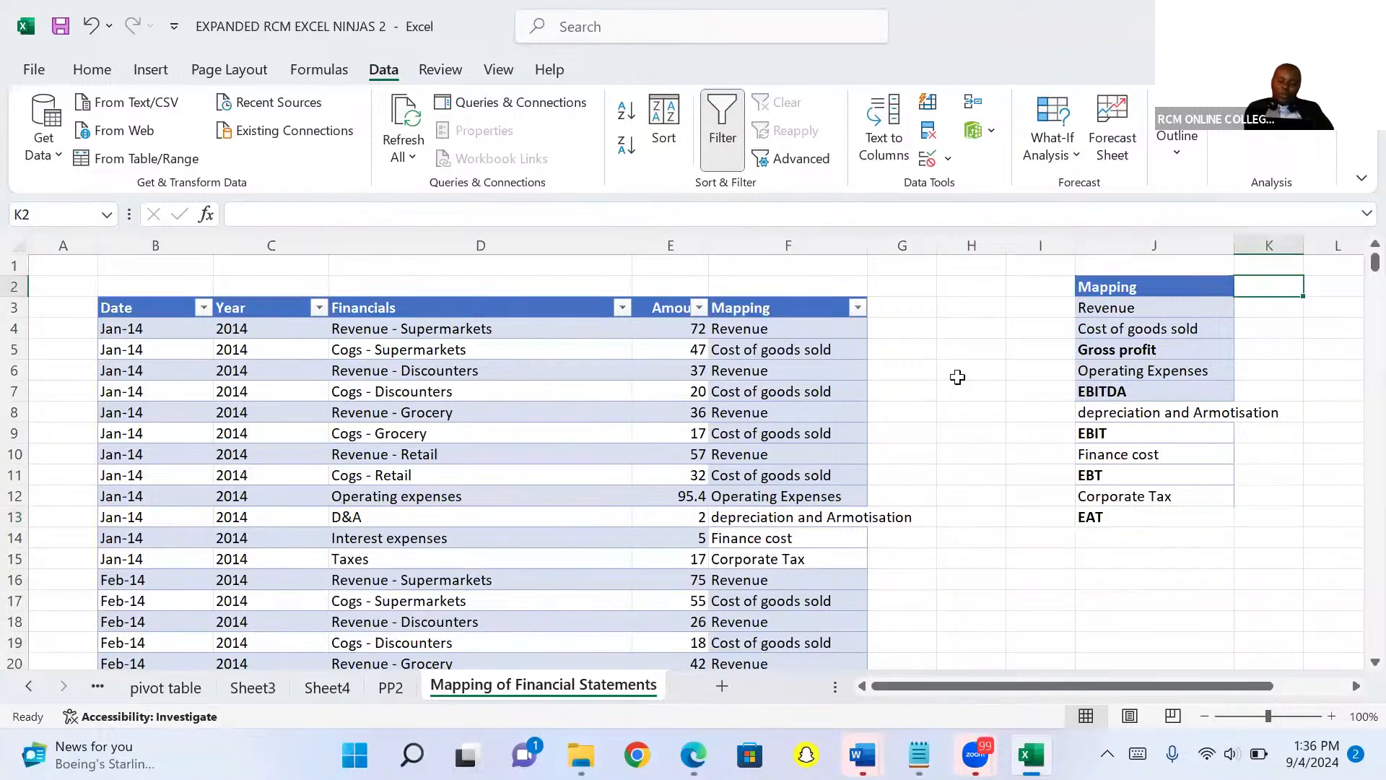
text(2)
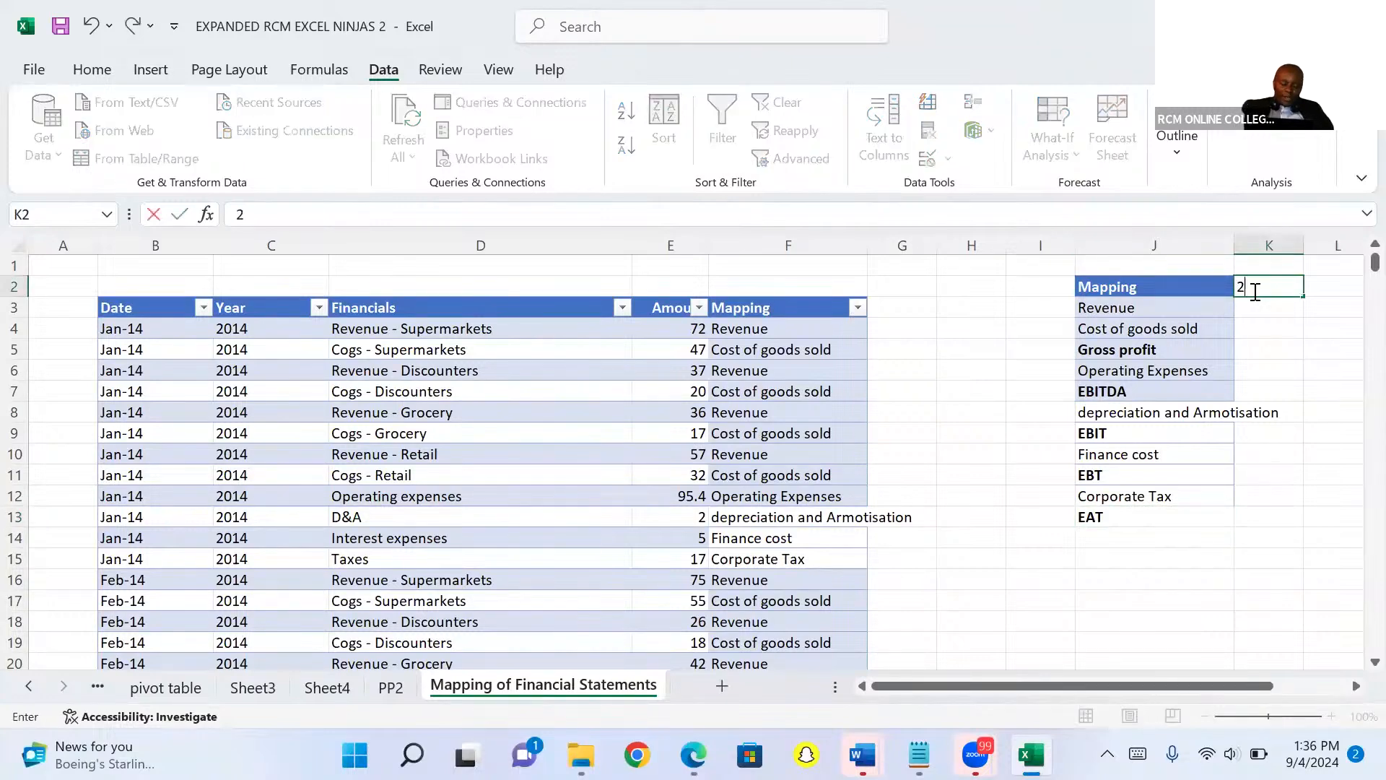
text(014)
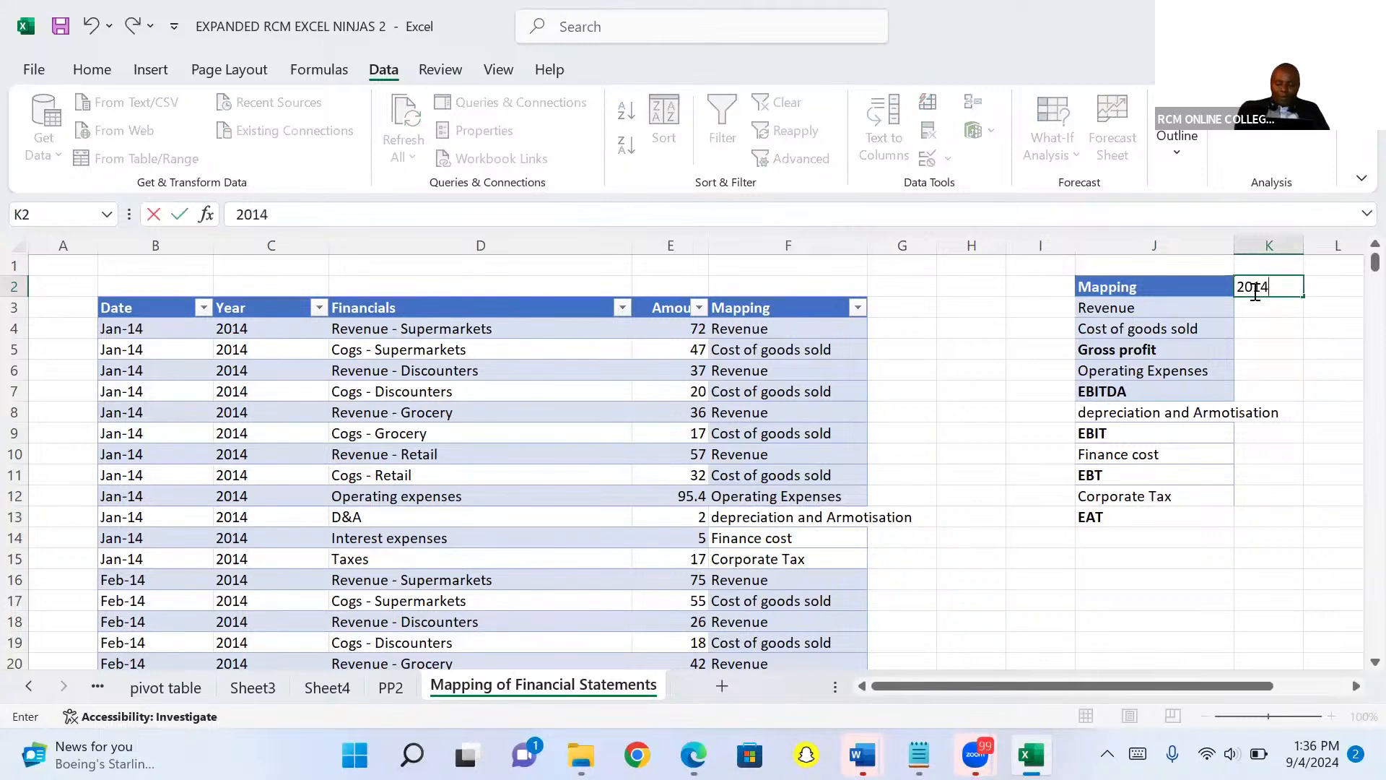
key(Tab)
text(2015)
key(Tab)
text(2)
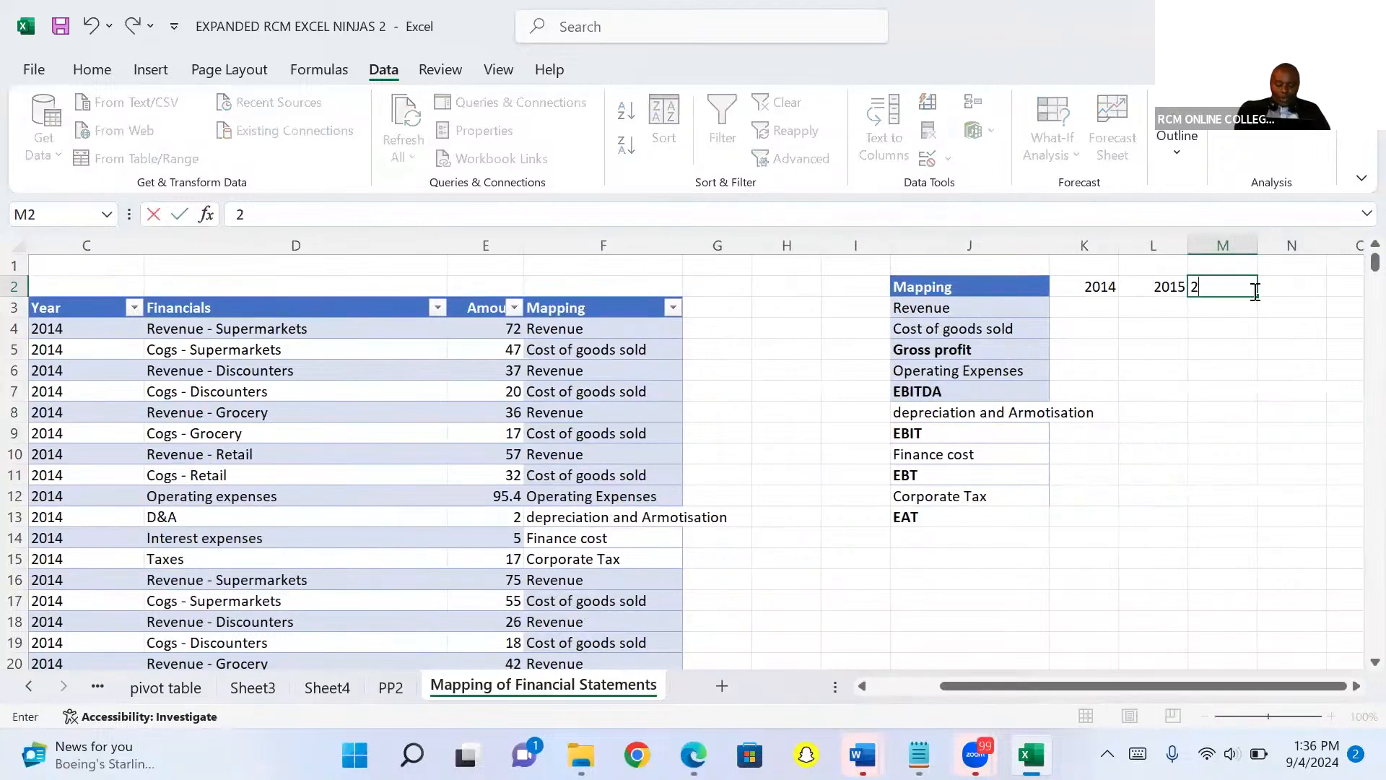
text(016)
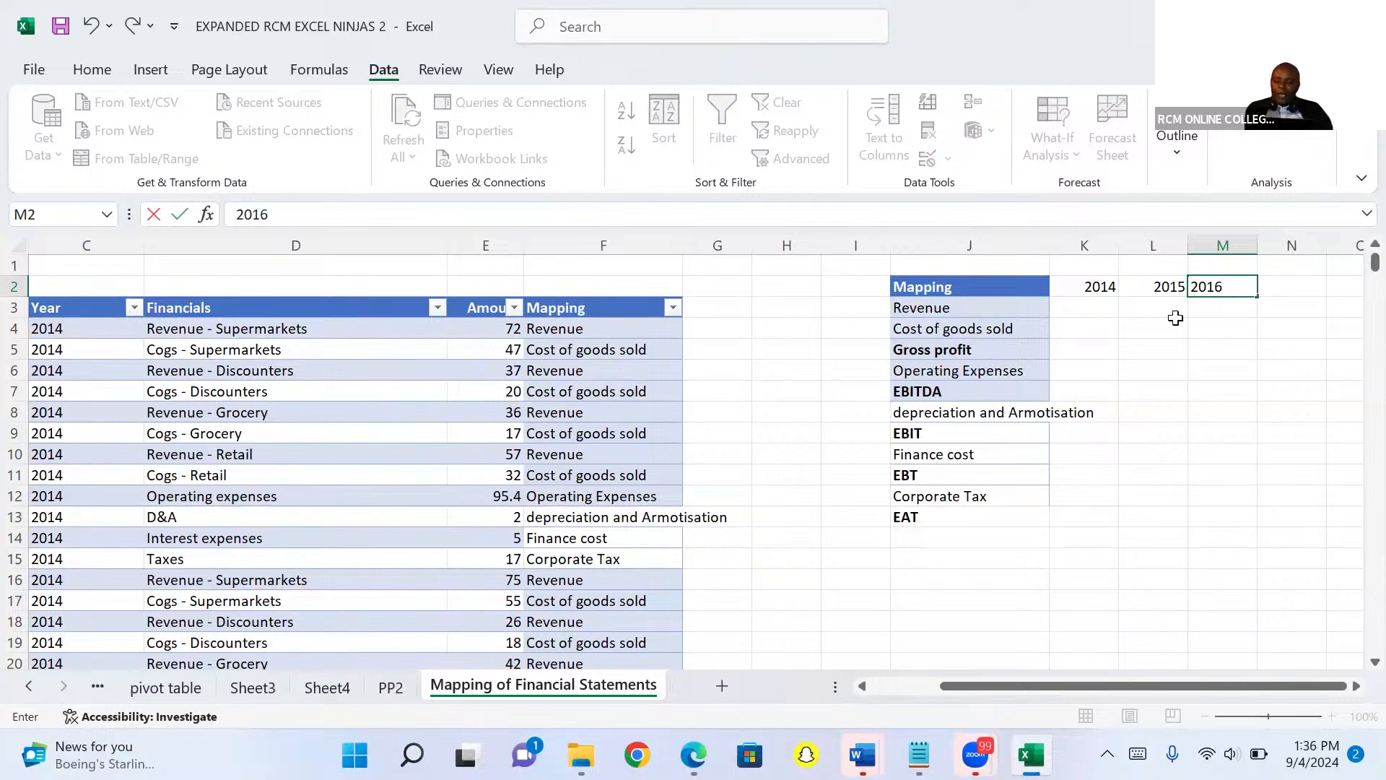
Begin a SUMIFS formula under 2014 for Revenue with sum range $E:$E and criteria range $F:$F.
click(1096, 303)
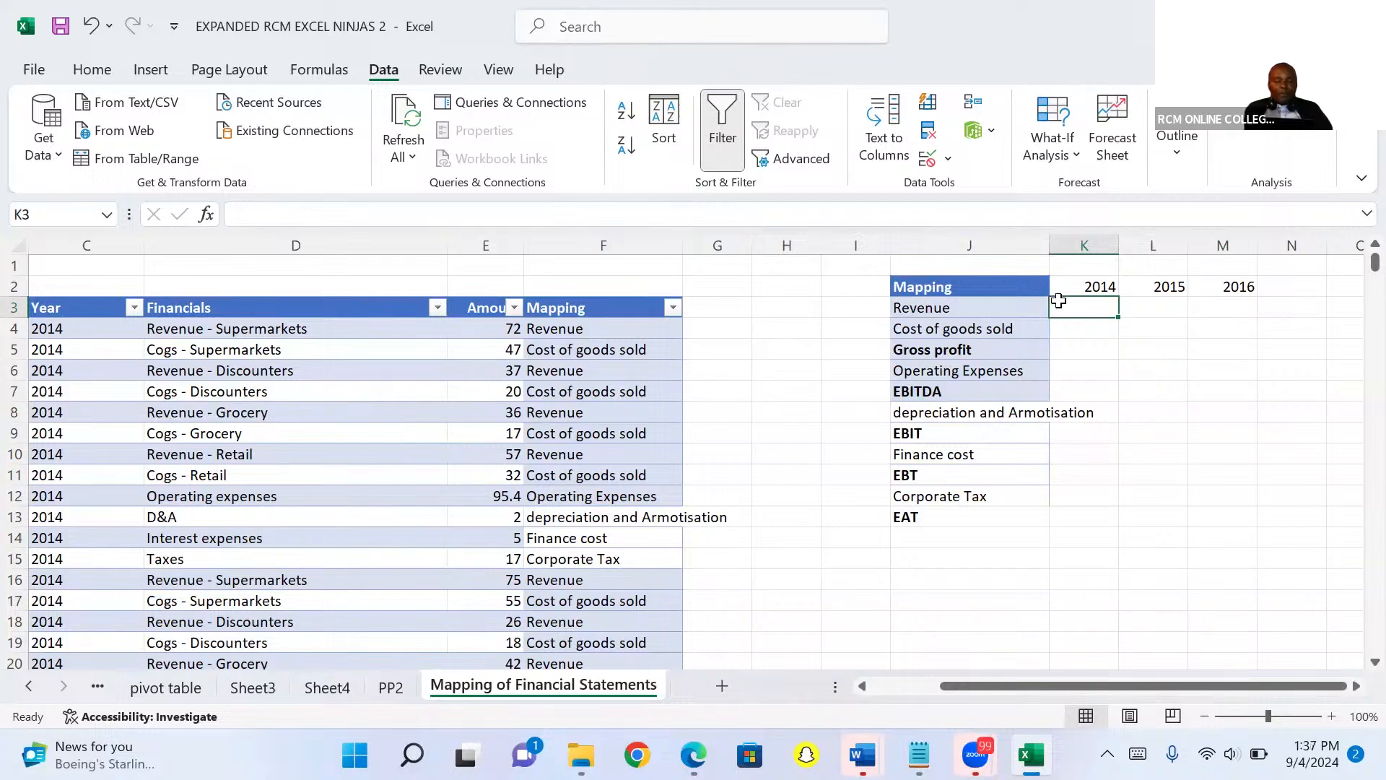
text(=sum)
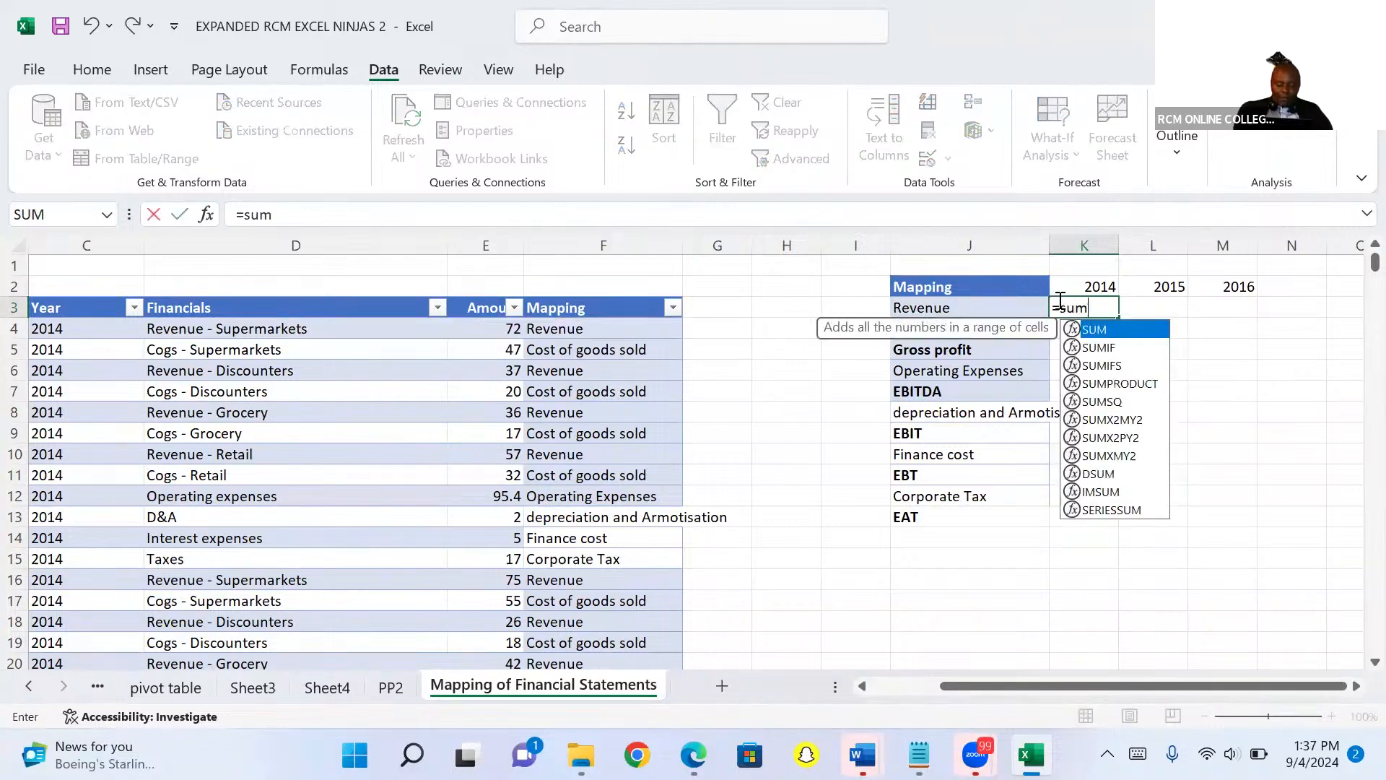
text(ifs)
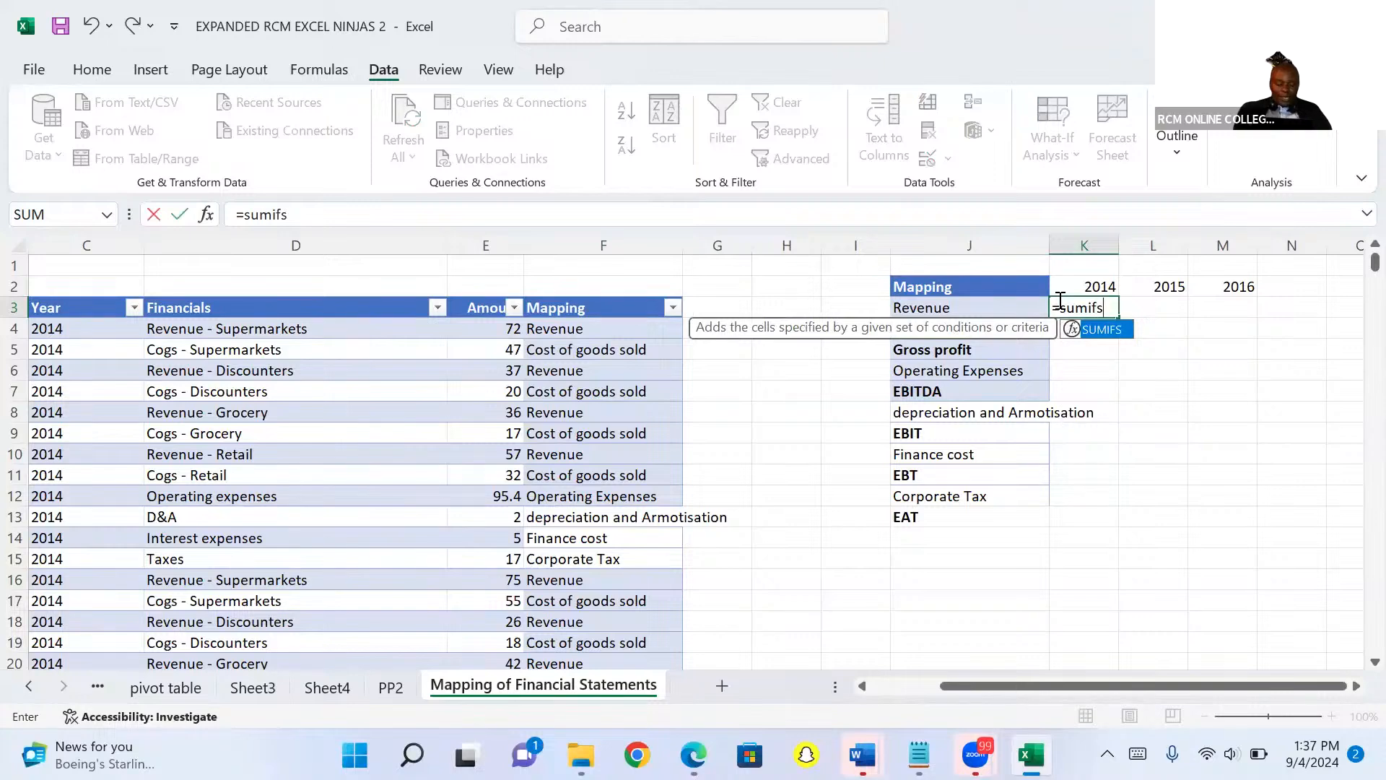
key(Tab)
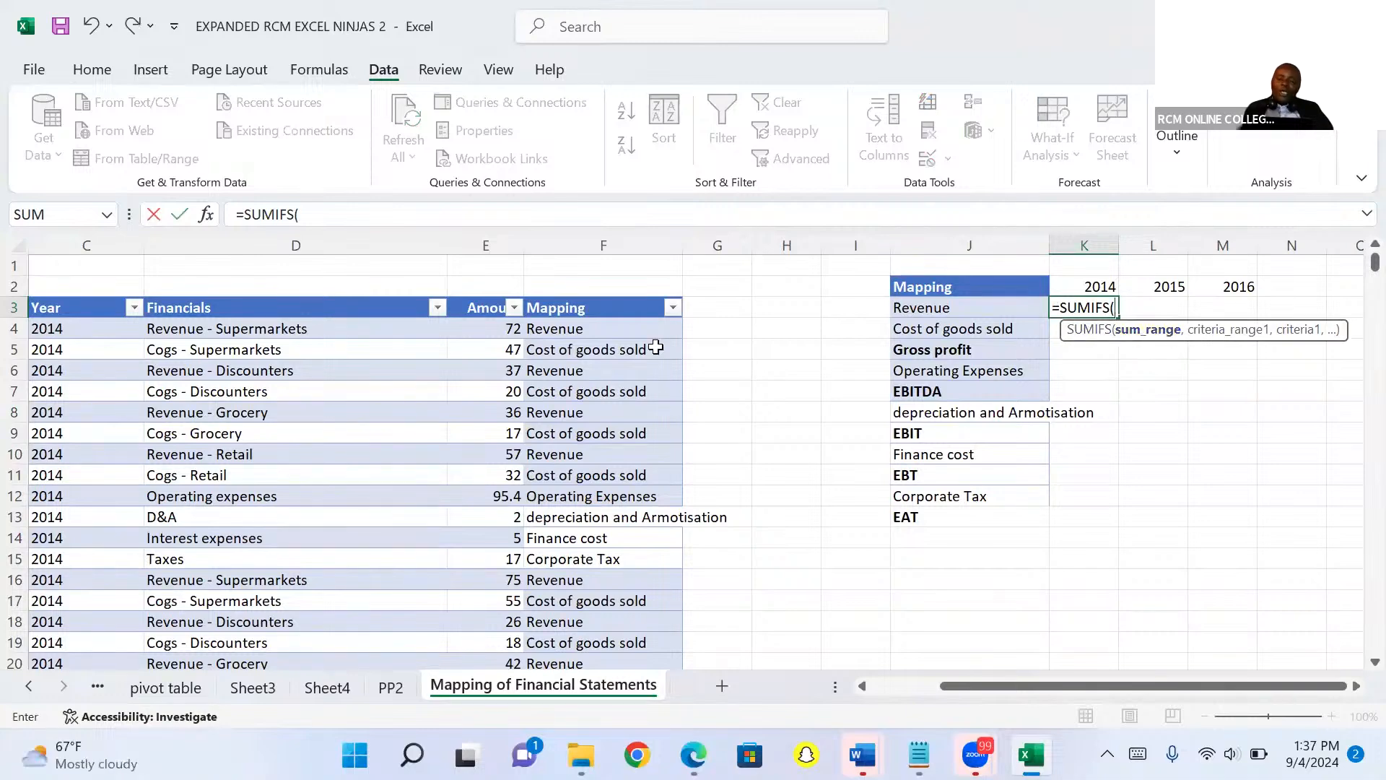
click(490, 244)
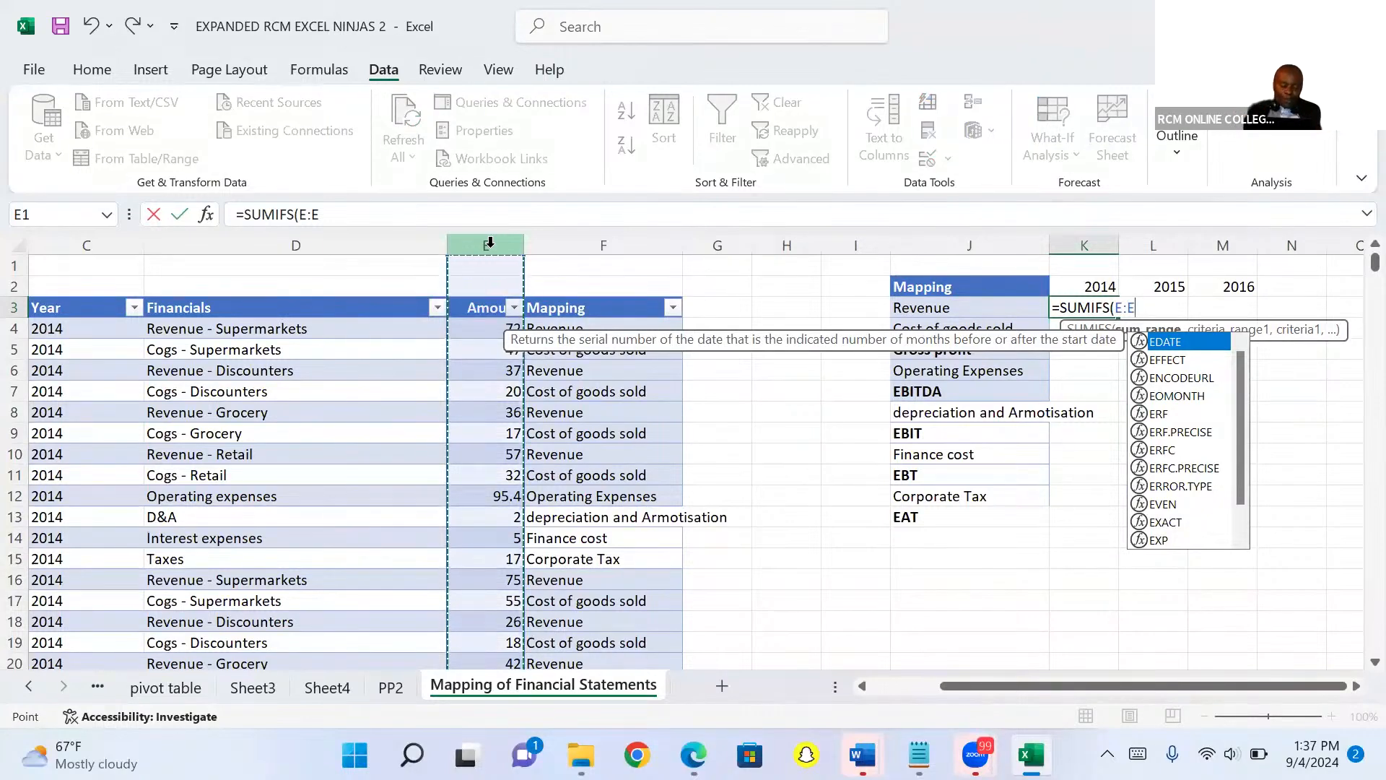
key(F4)
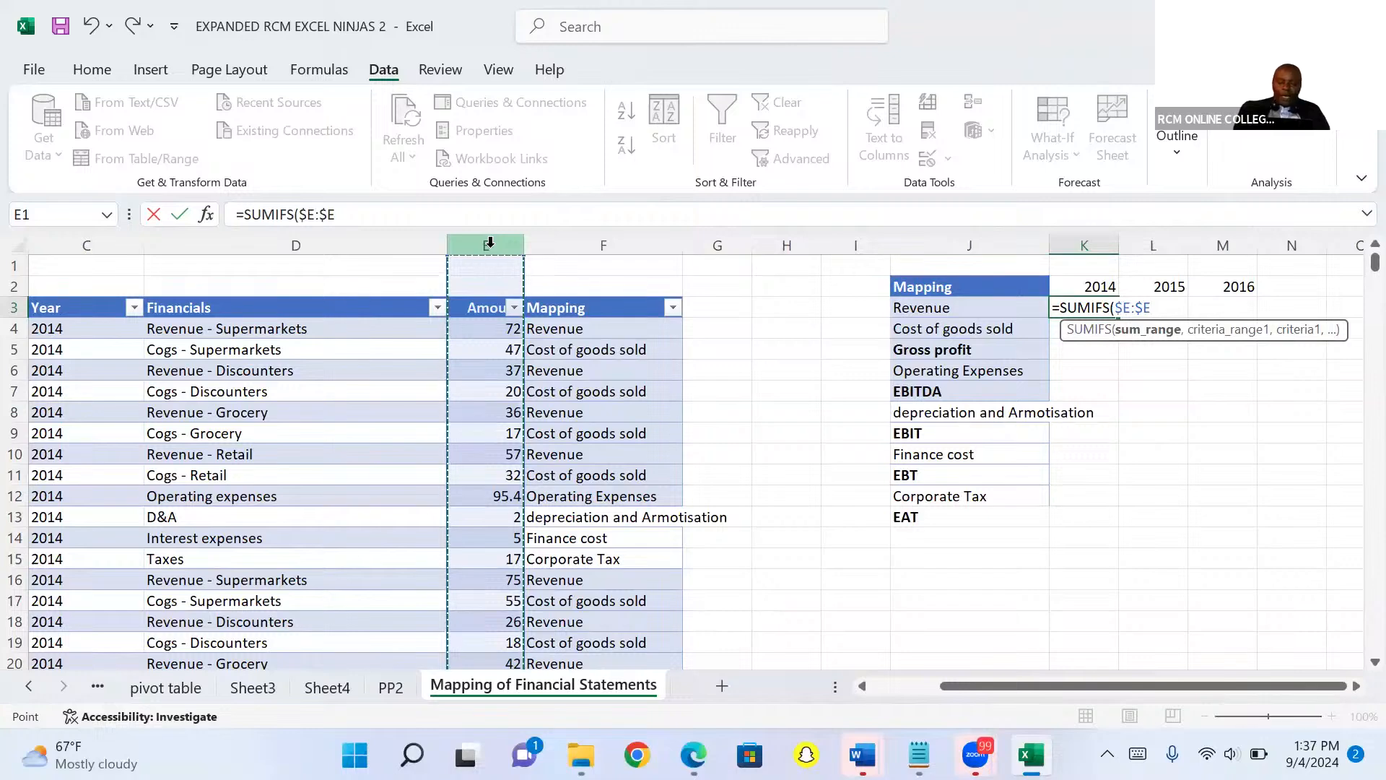
text(,)
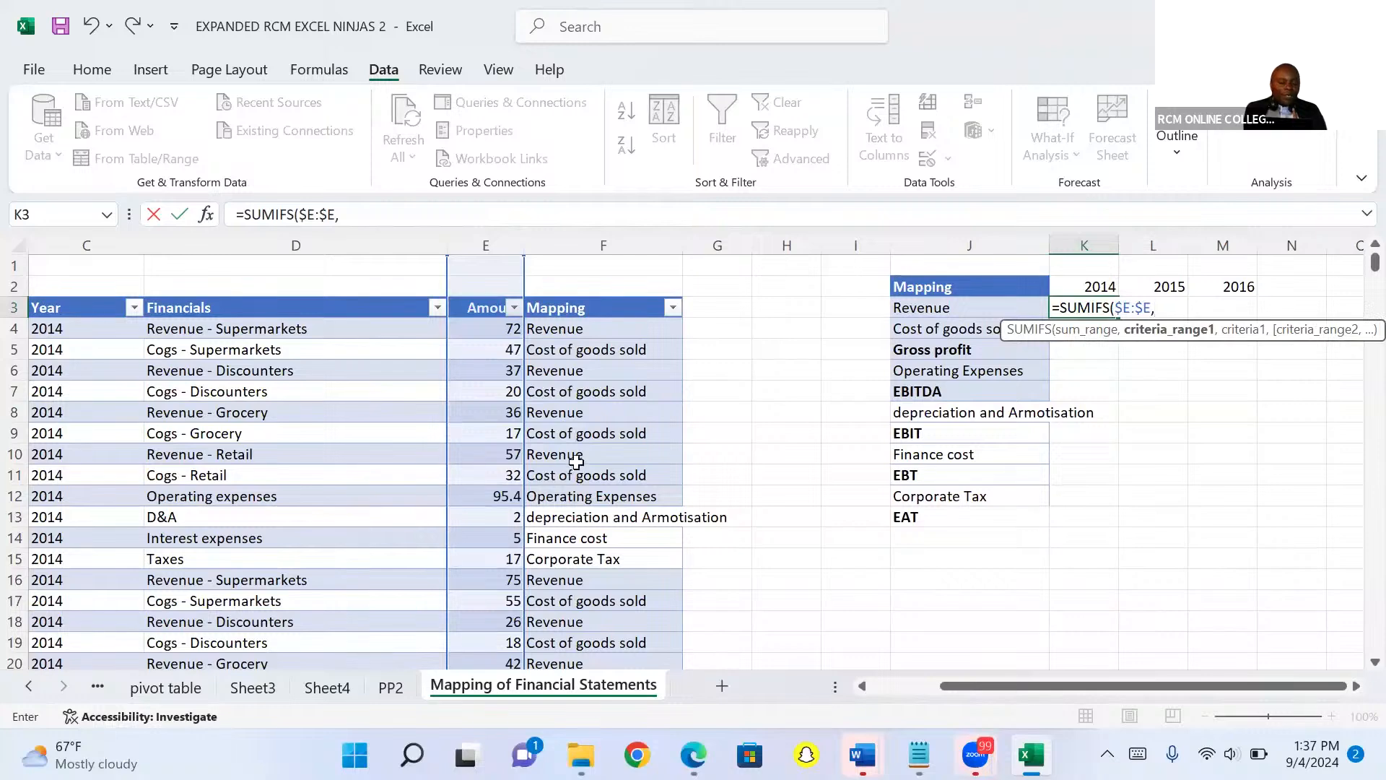
click(606, 238)
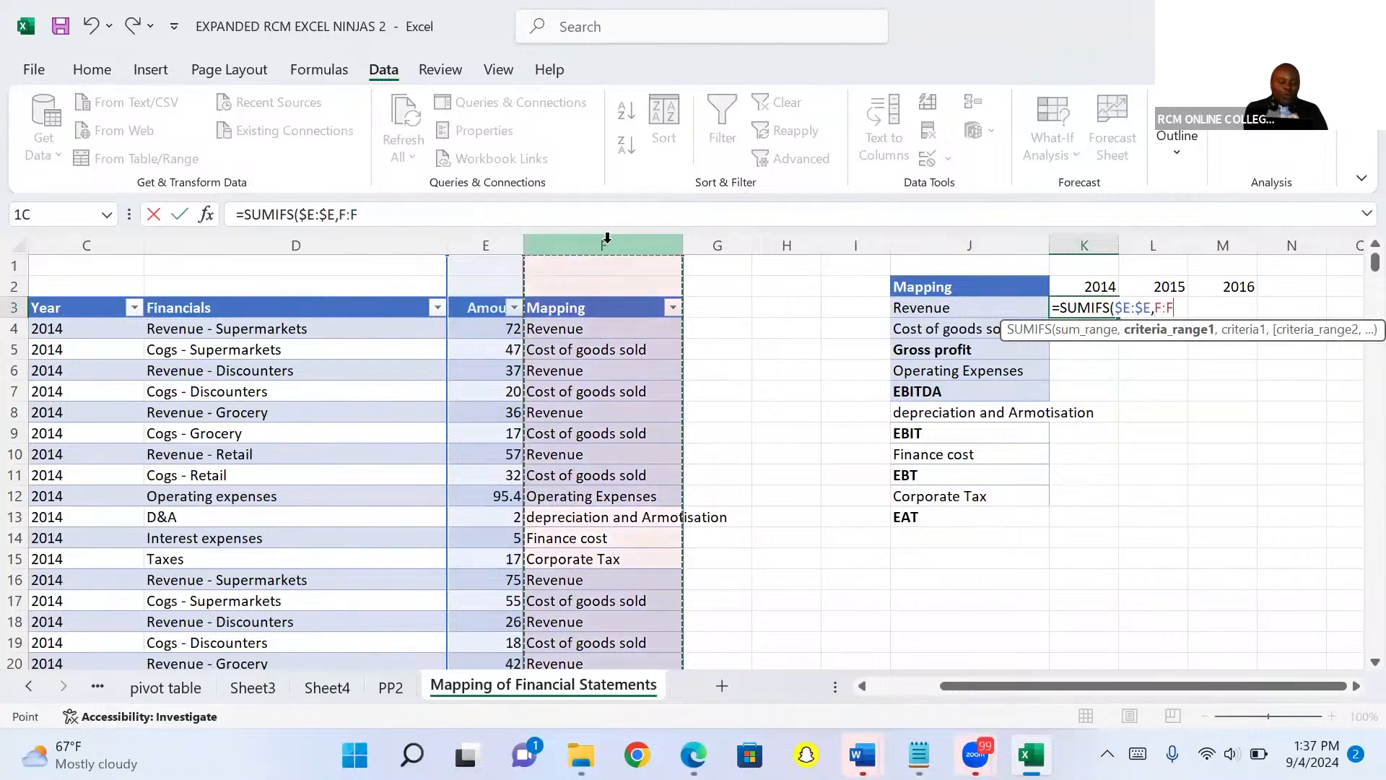
key(F4)
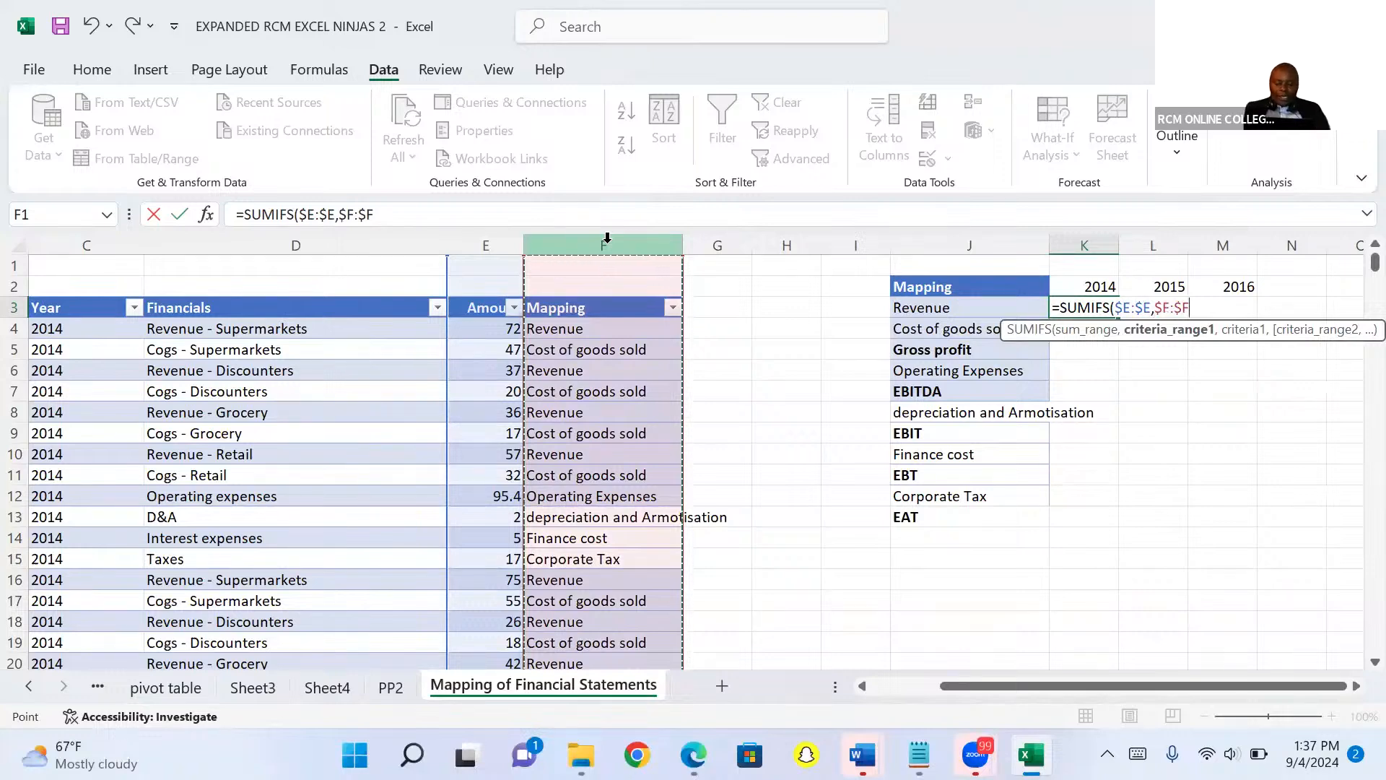
Add the Revenue label cell $J3 as the first criterion of the SUMIFS formula.
text(,)
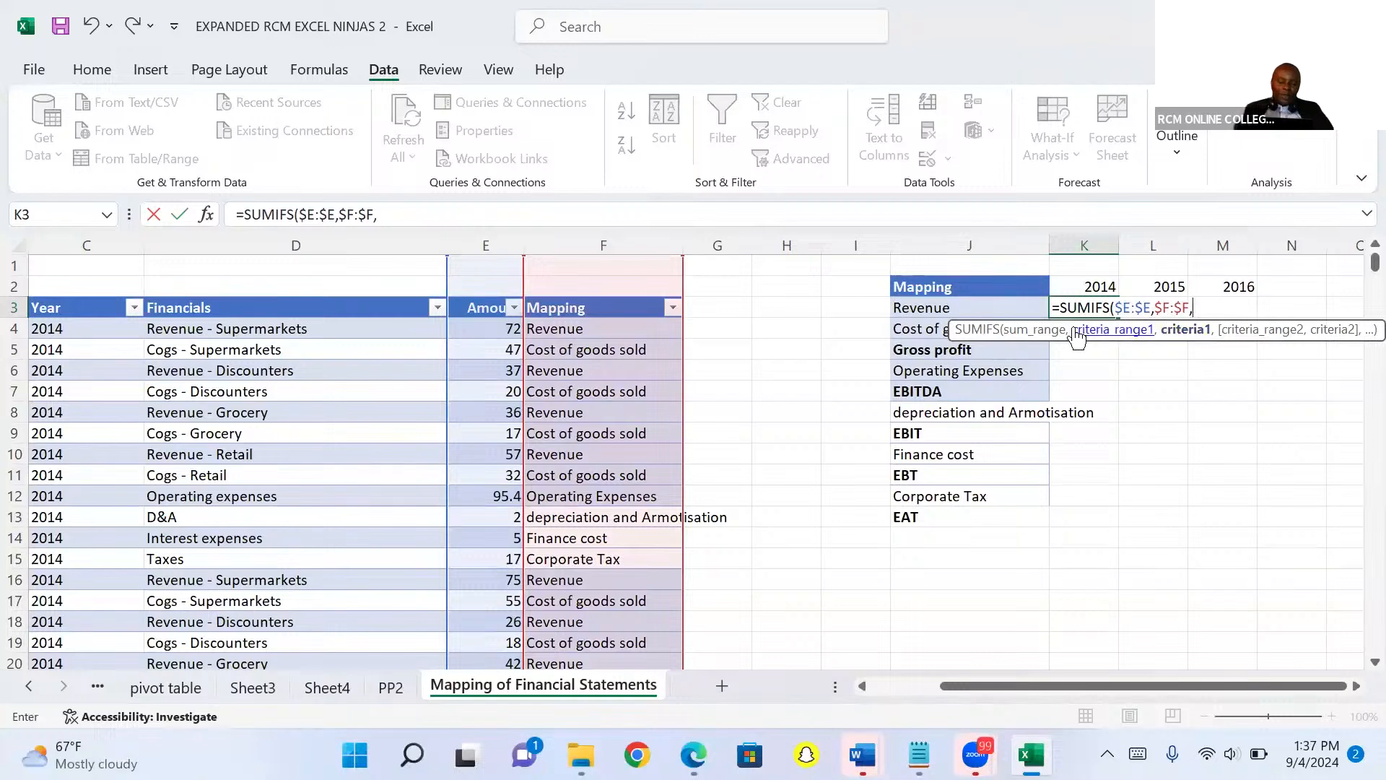
click(927, 311)
click(927, 310)
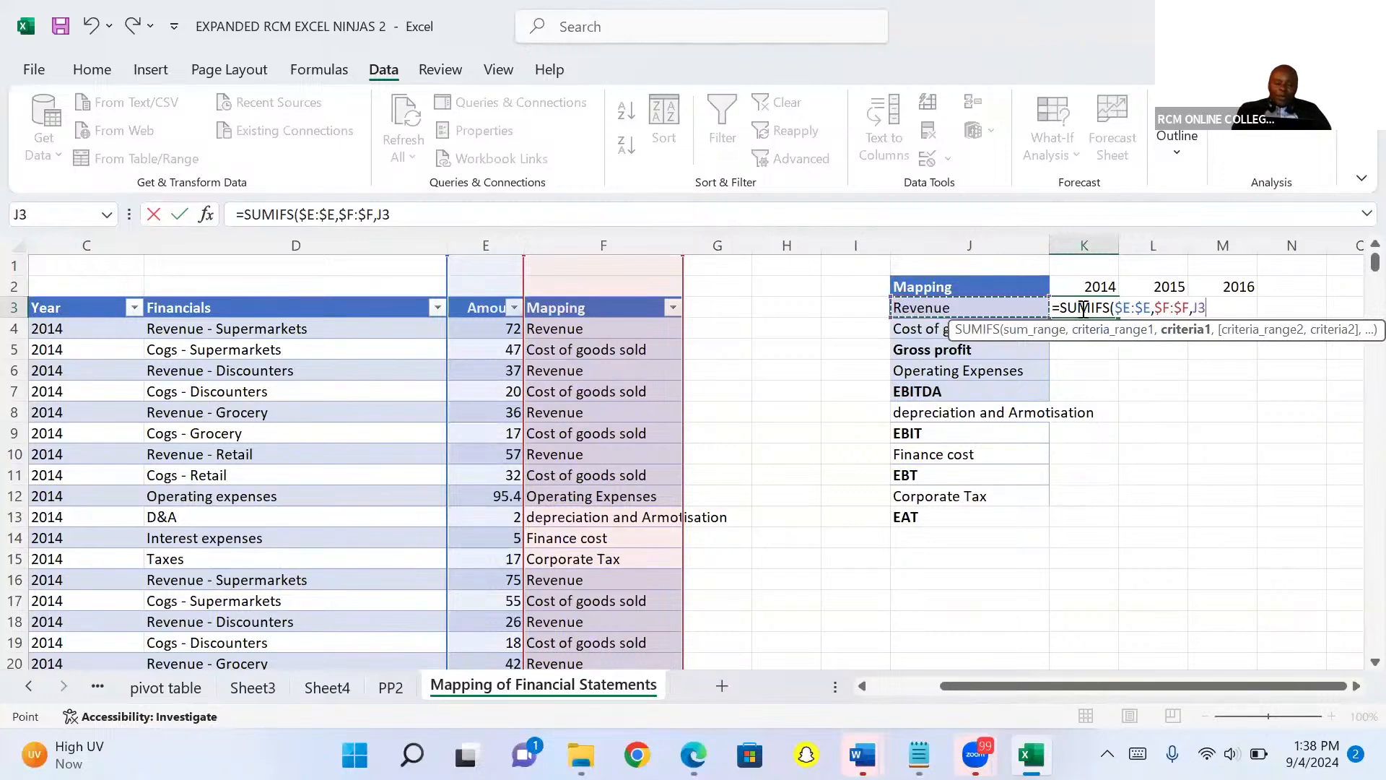
click(1194, 309)
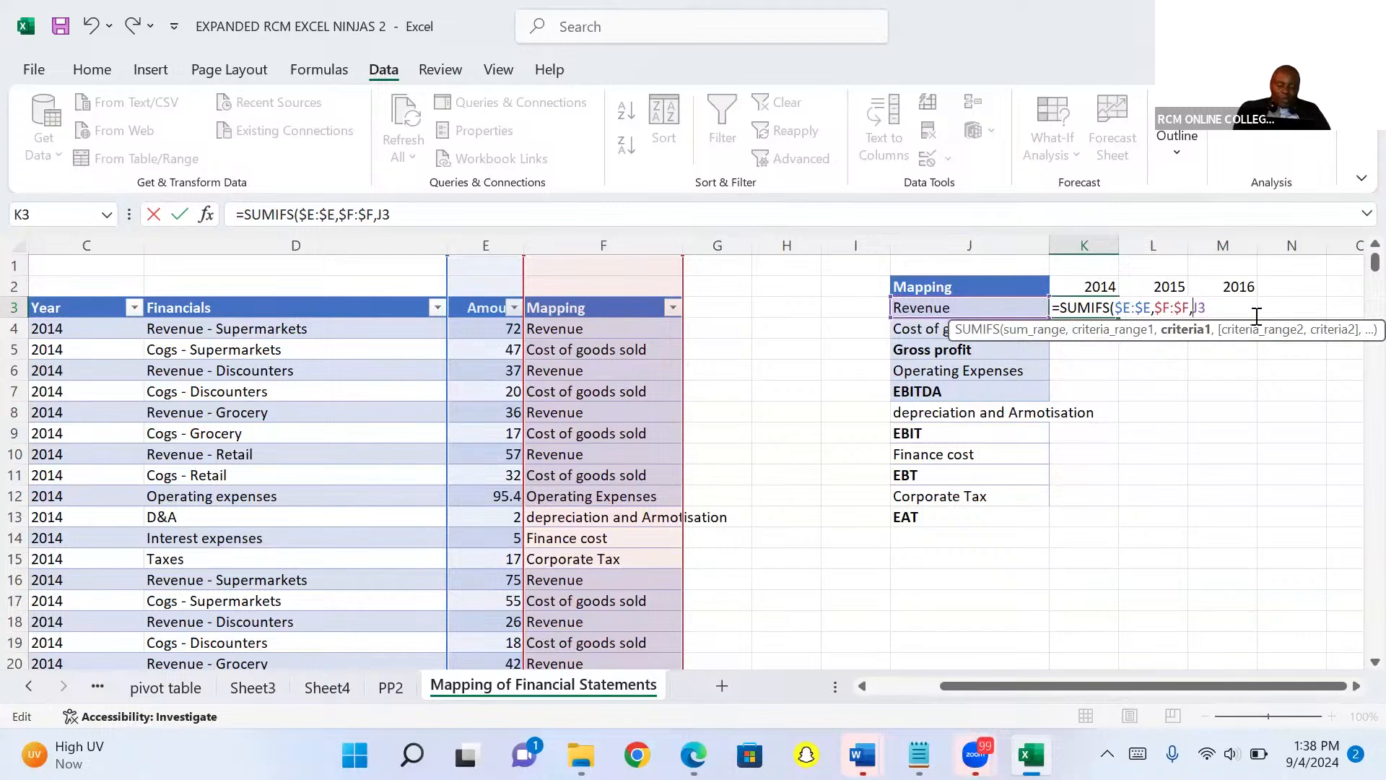
text($E)
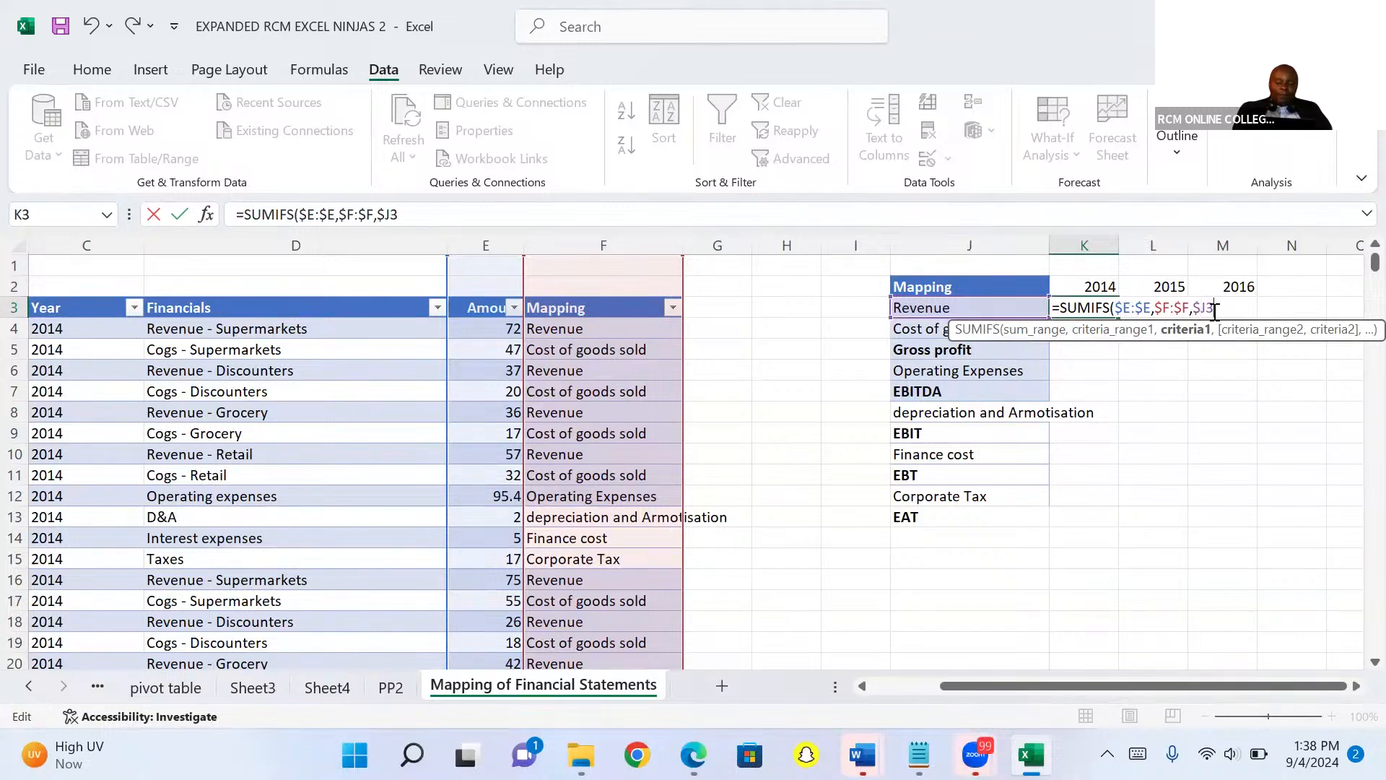
text(,)
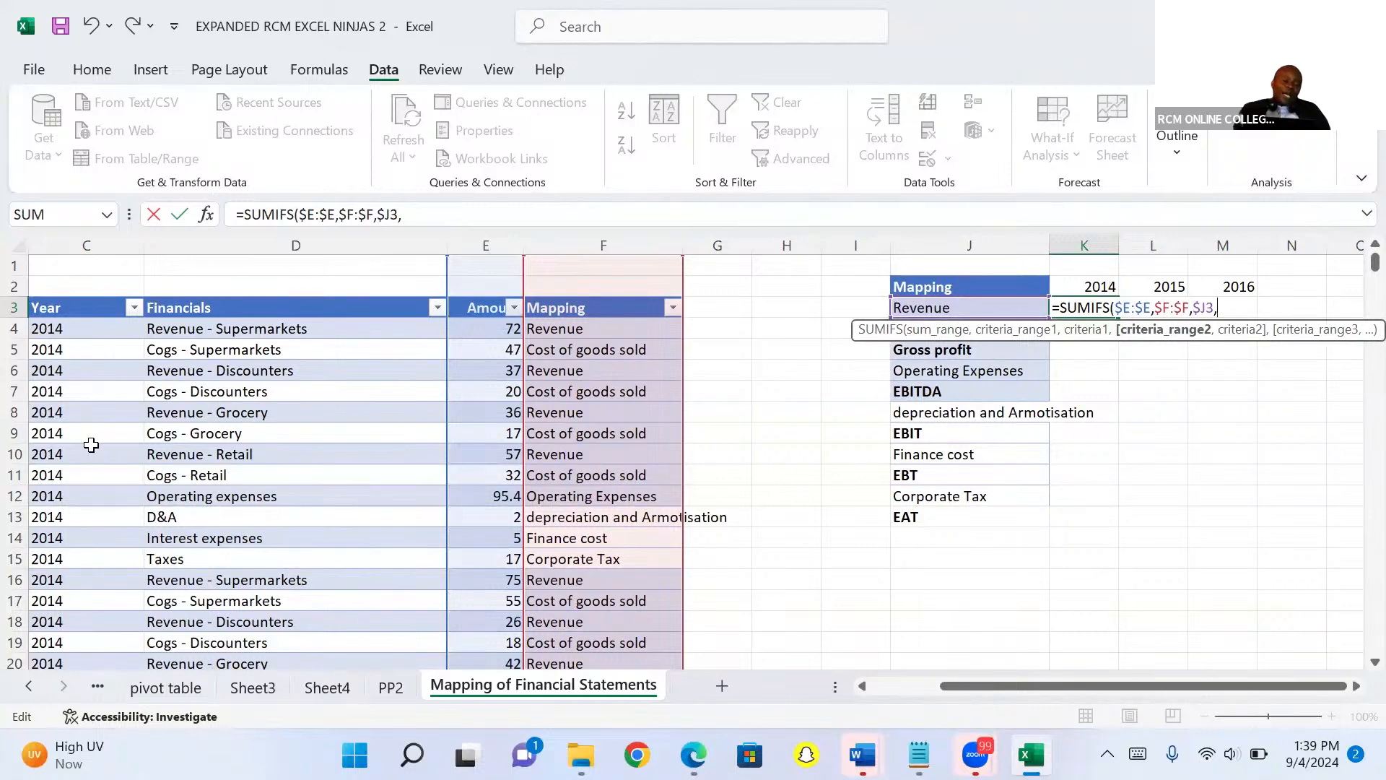
Add the Year column $C:$C with criterion K$2, finish the formula, and fill it across K3:M13.
click(79, 245)
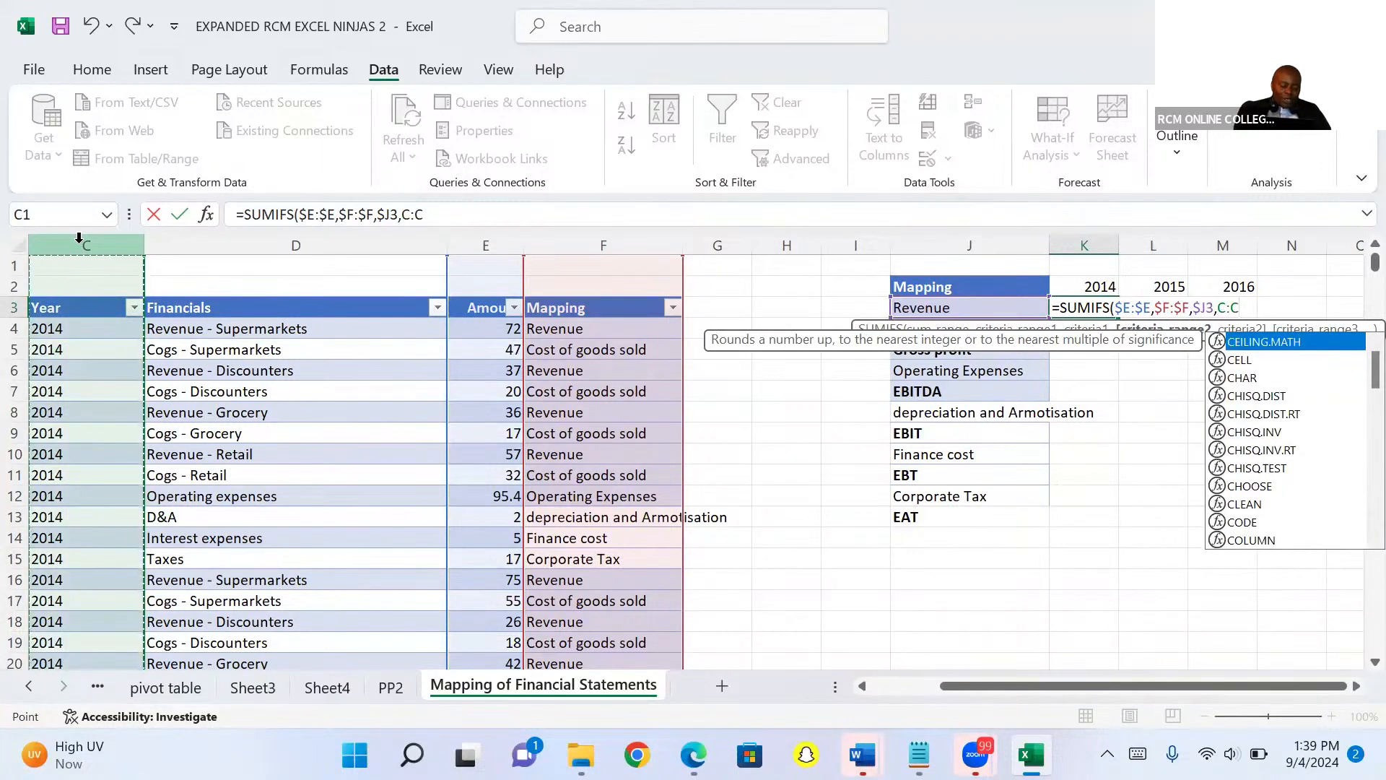
key(F4)
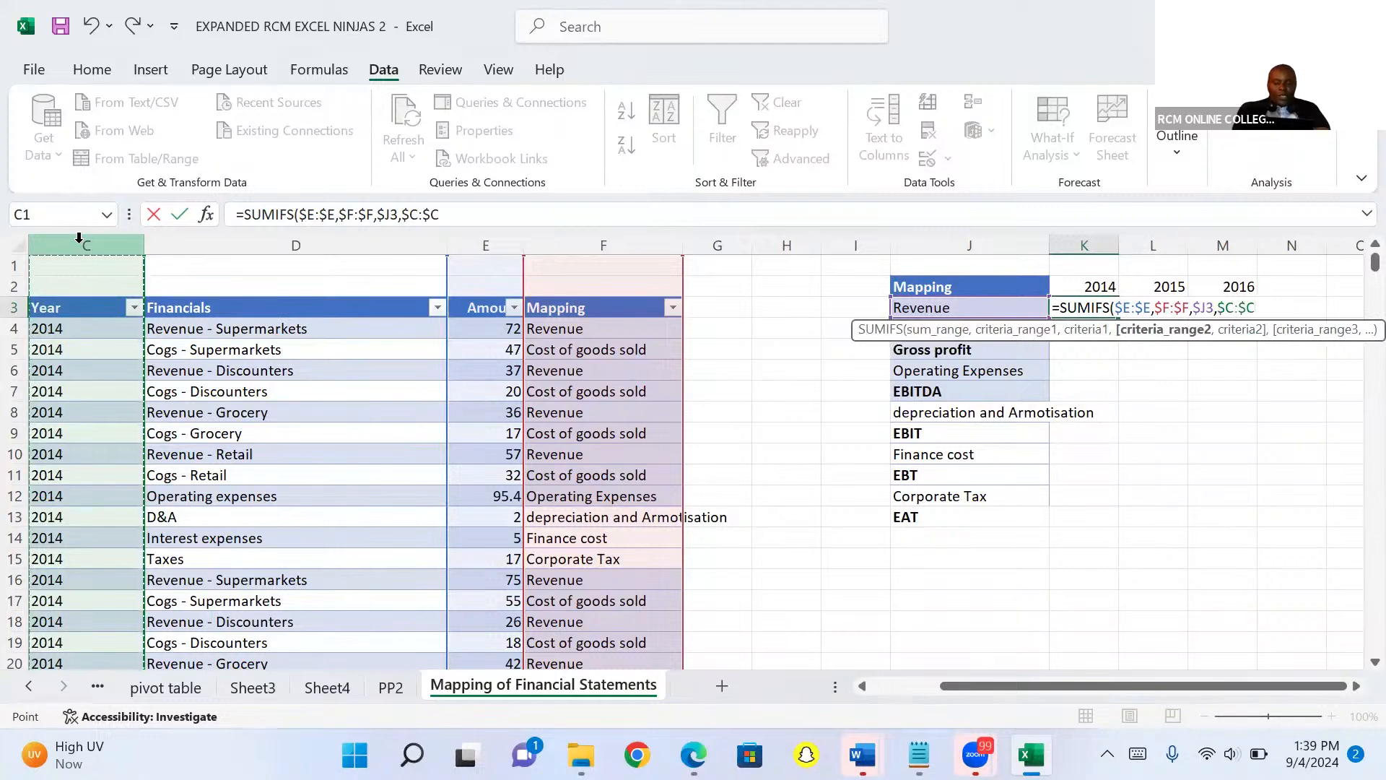
text(,)
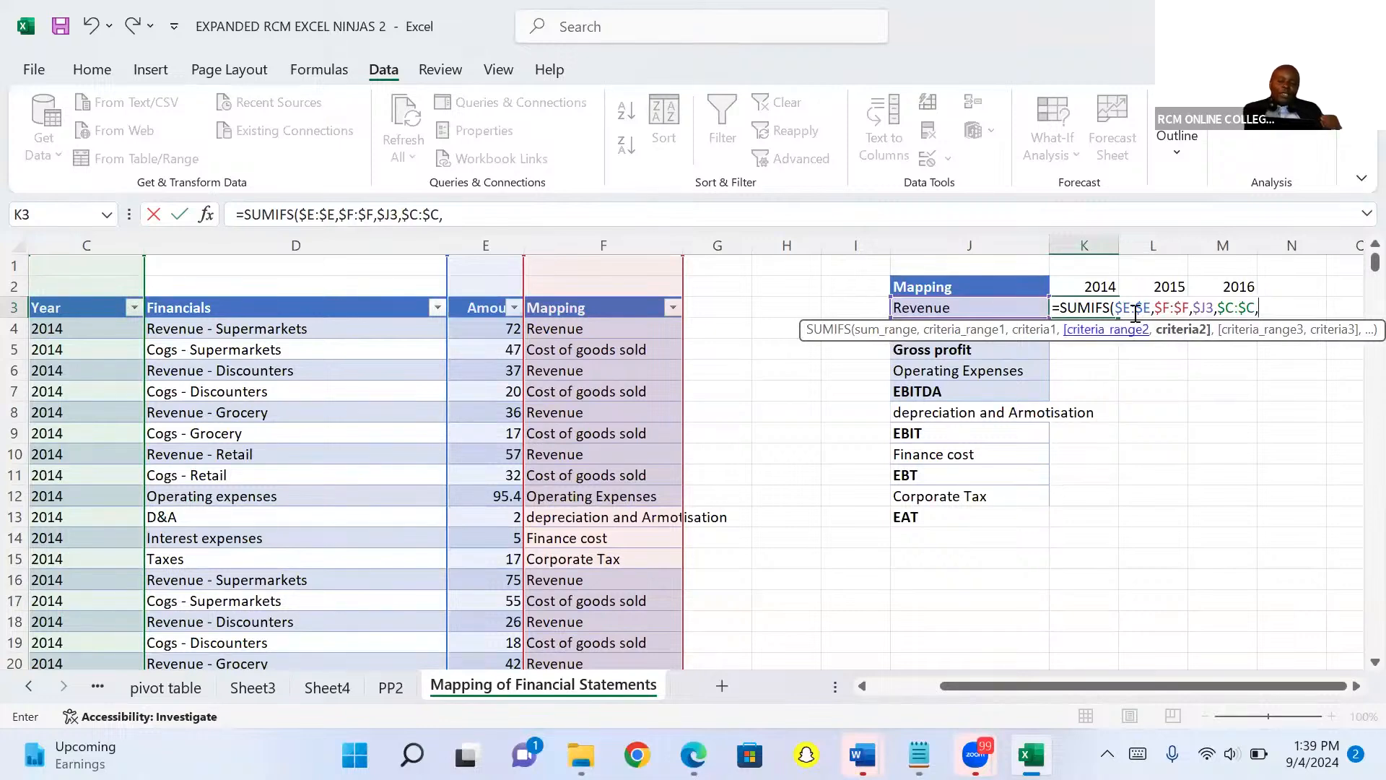
click(1097, 289)
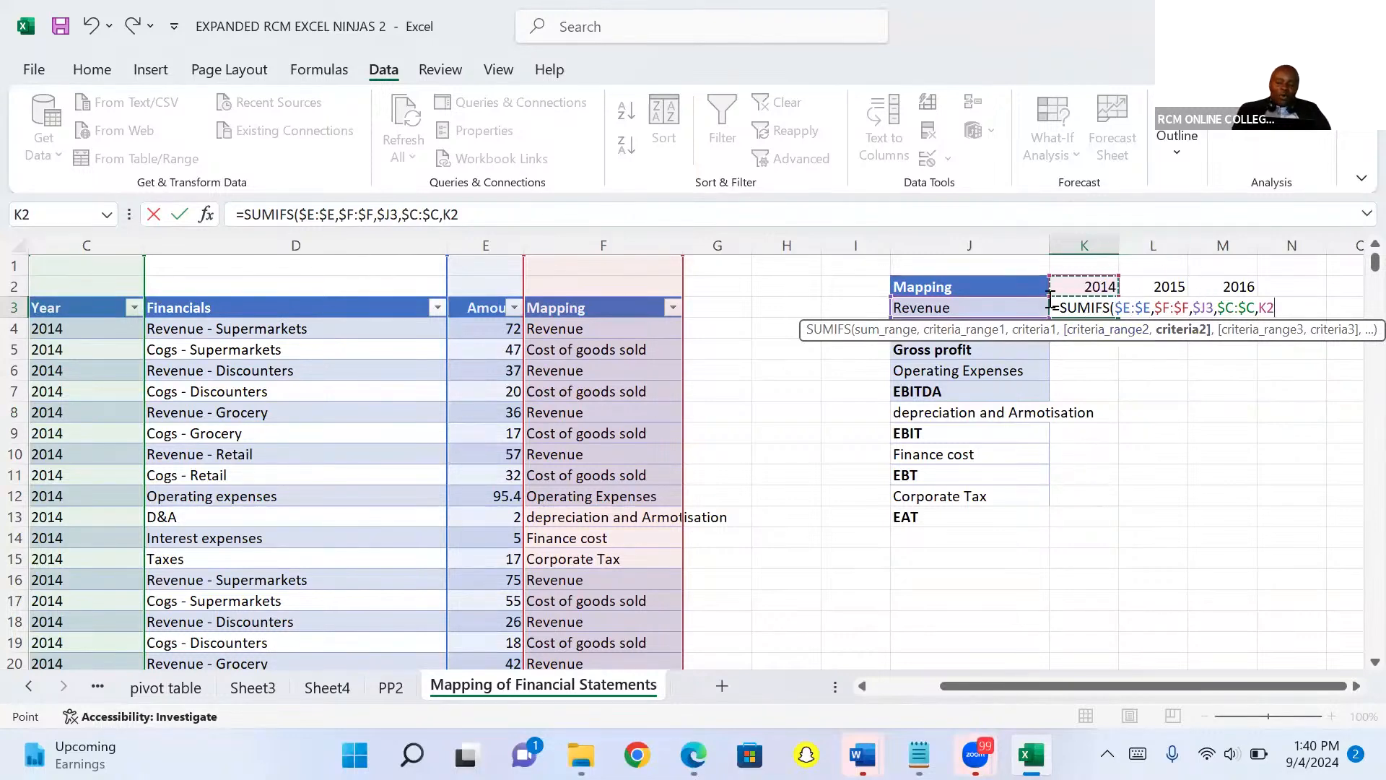
click(1269, 309)
text($)
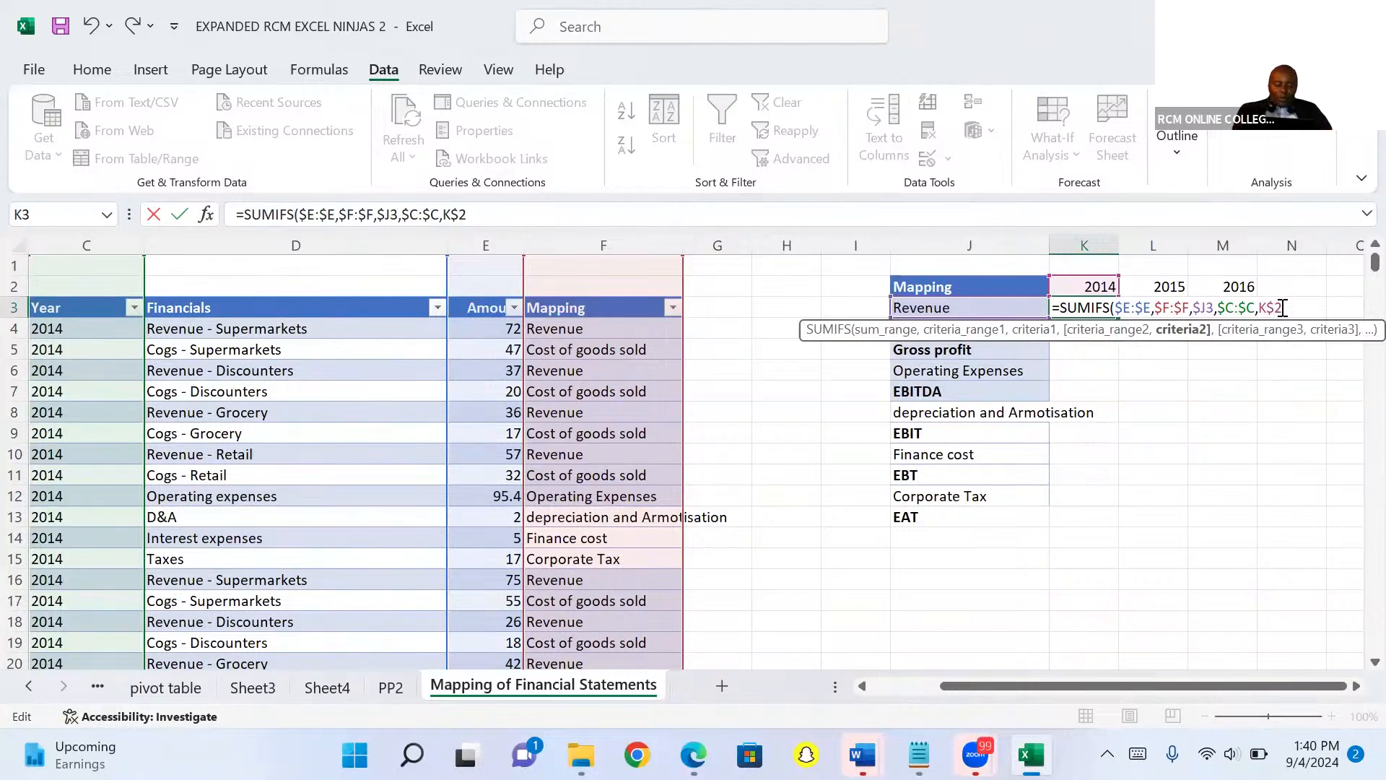
text())
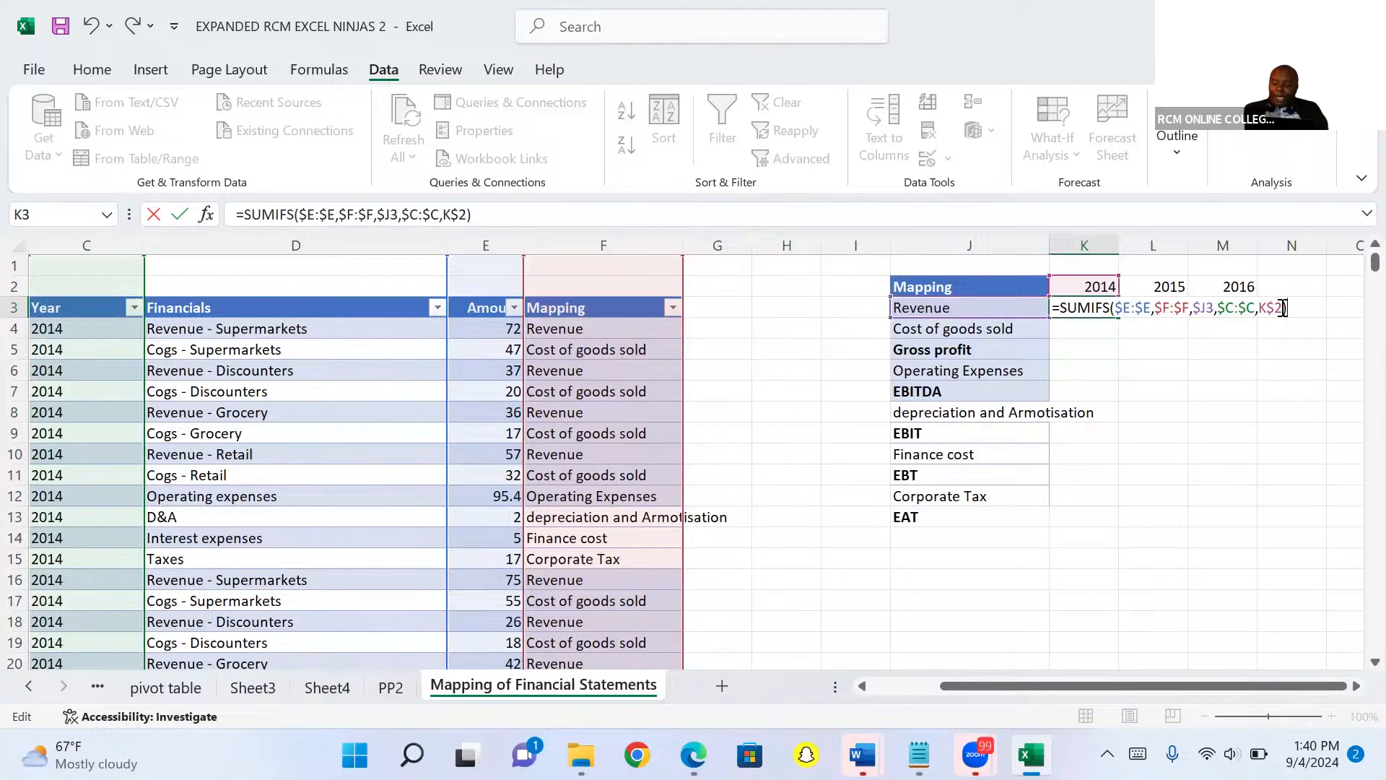
key(ctrl+Return)
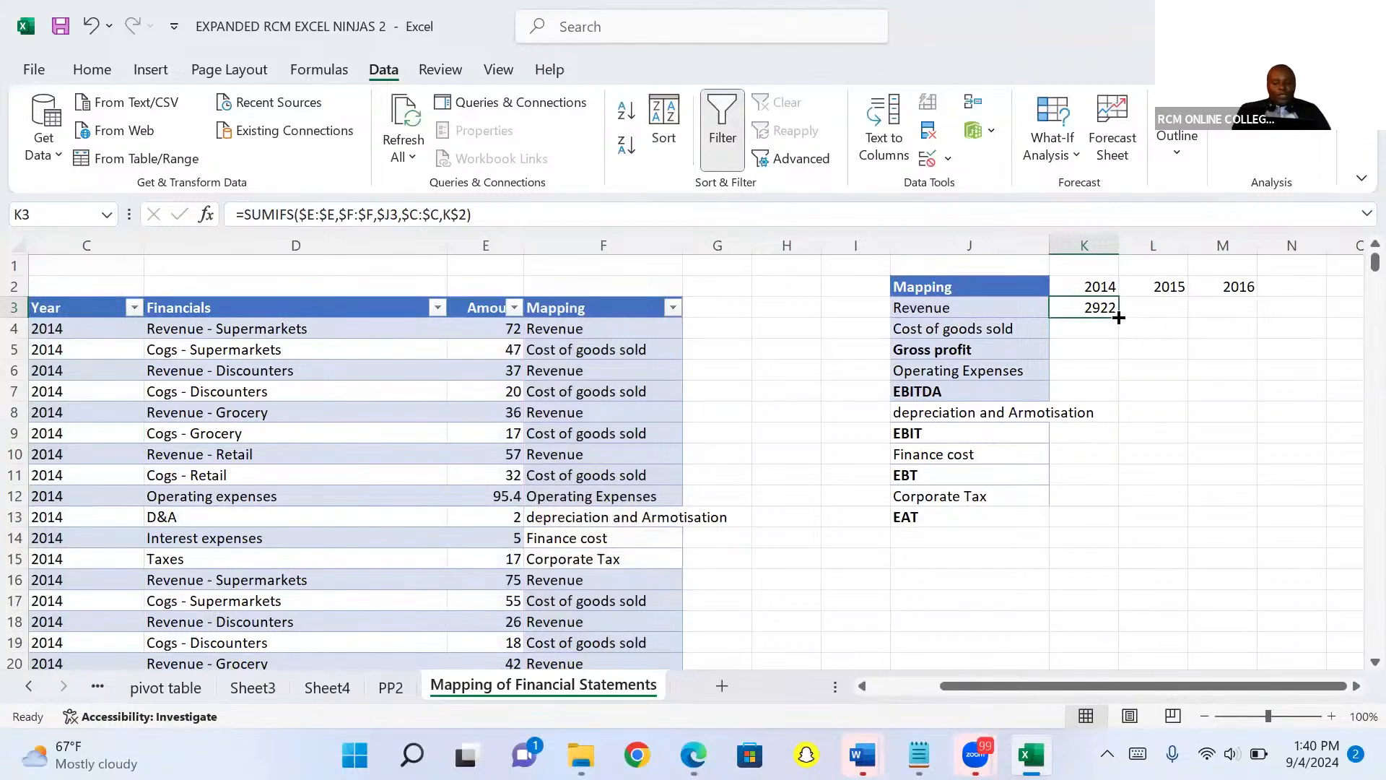
drag(1118, 318, 1300, 532)
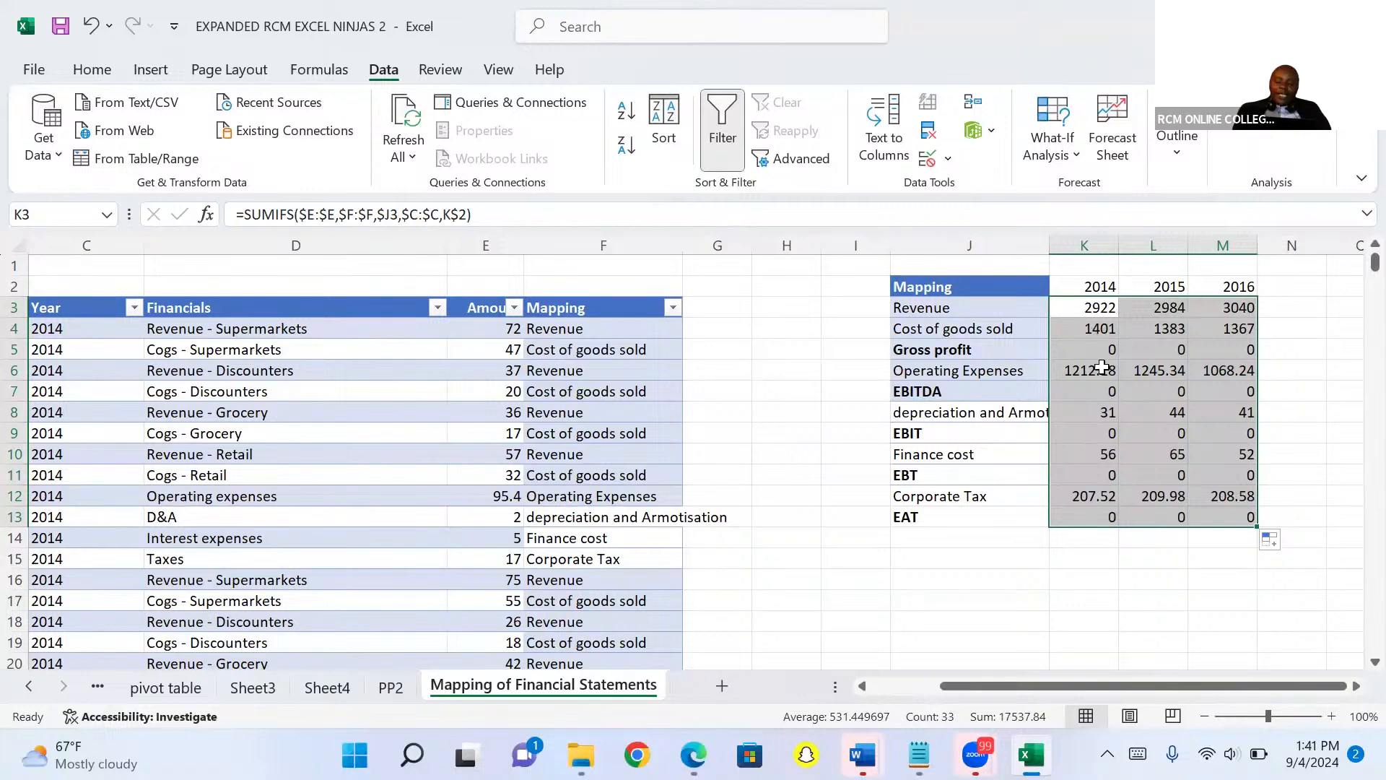
Multiply the Cost of goods sold formula by -1 and copy it across the years and down to the EAT row.
click(1091, 329)
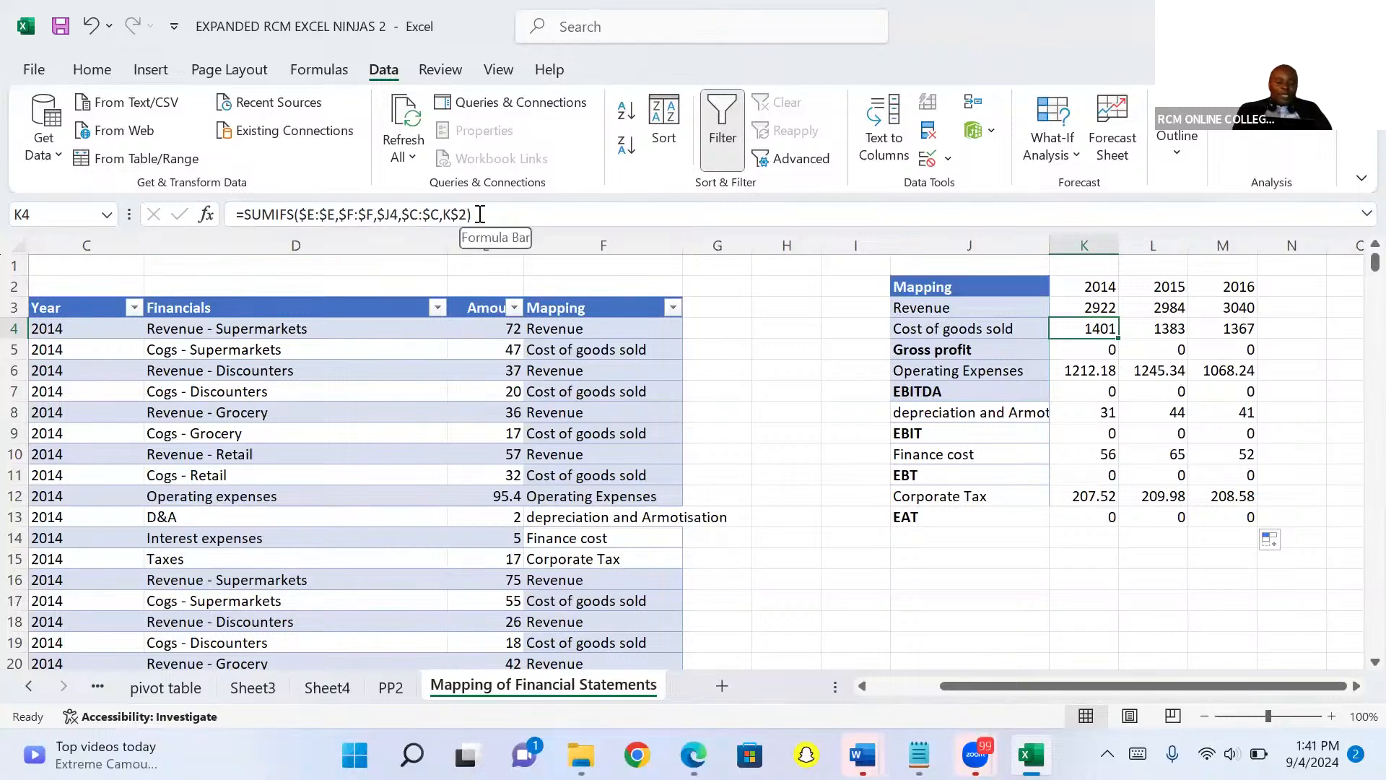
click(480, 214)
text(*-1)
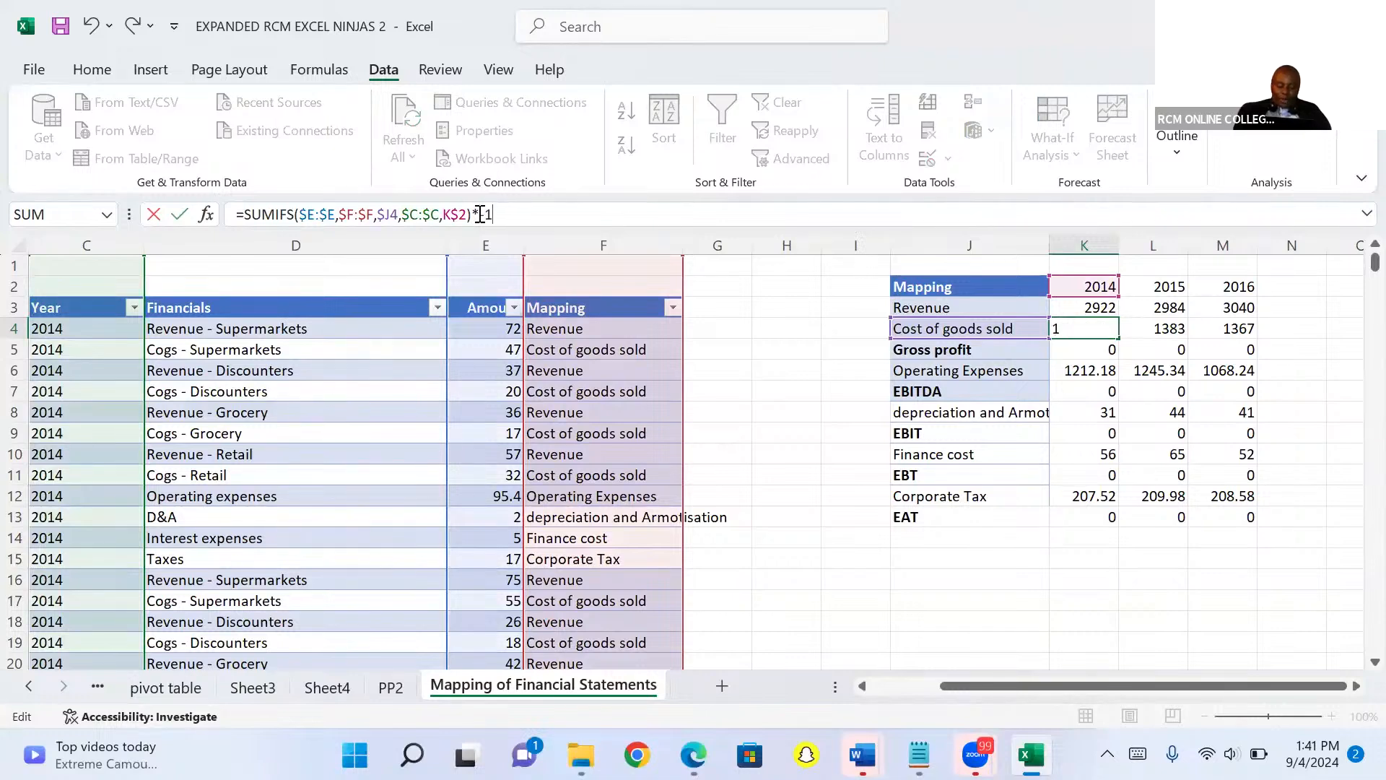
key(ctrl+Return)
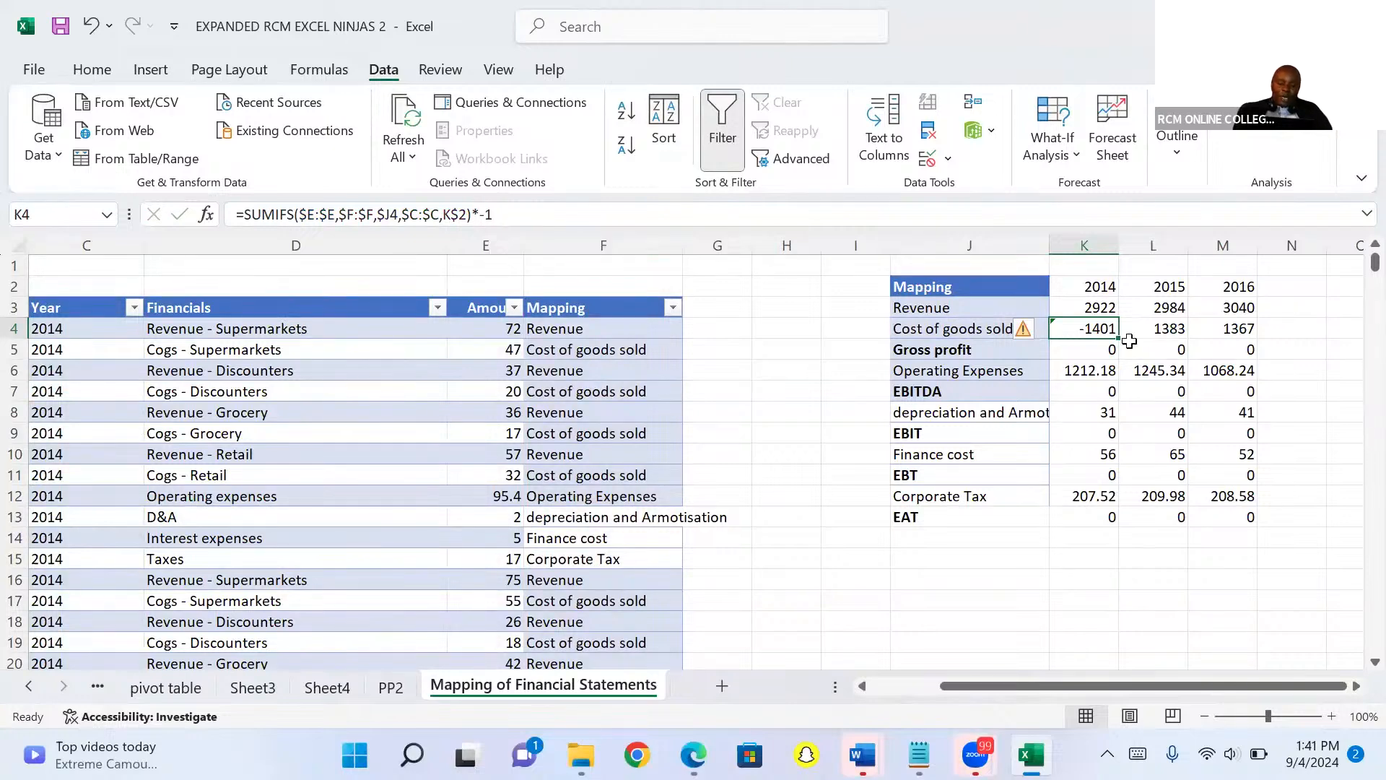
drag(1117, 338, 1233, 344)
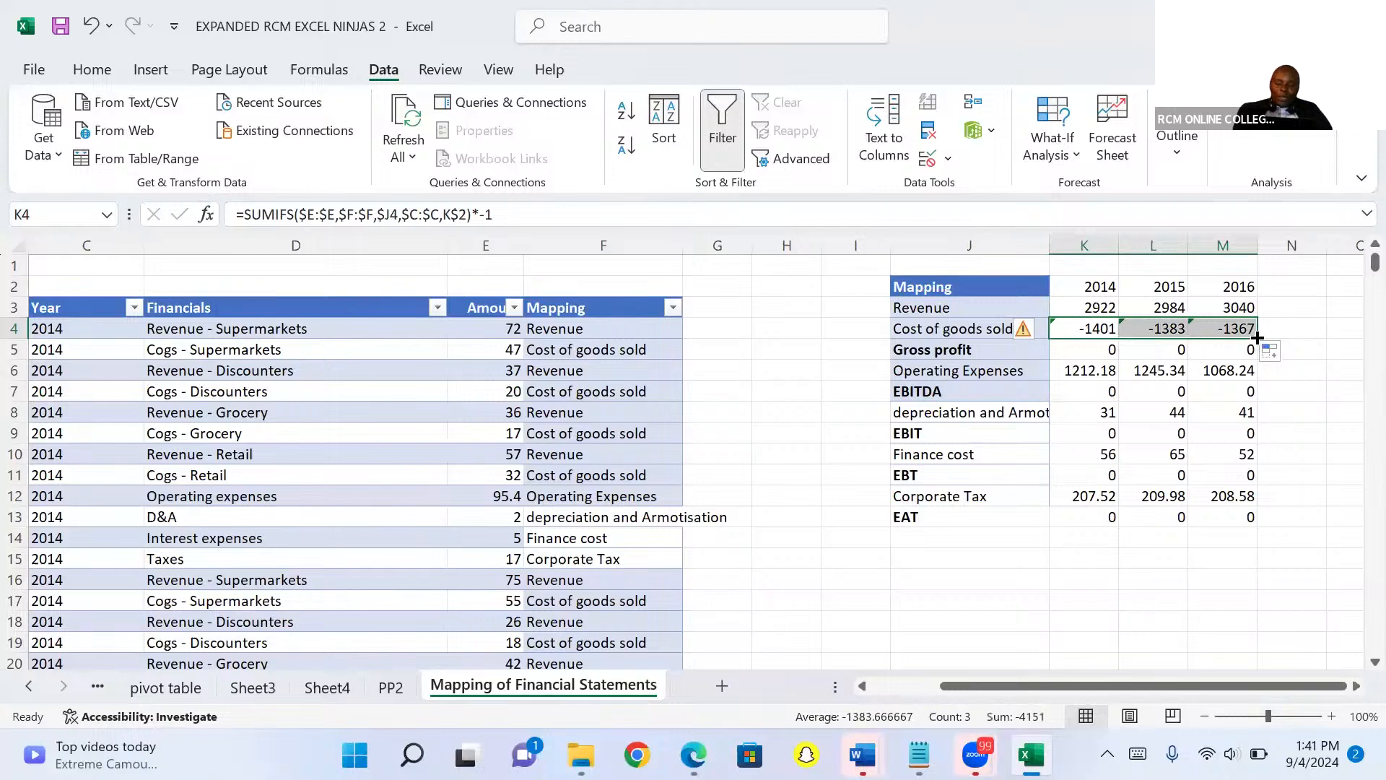
drag(1257, 337, 1279, 519)
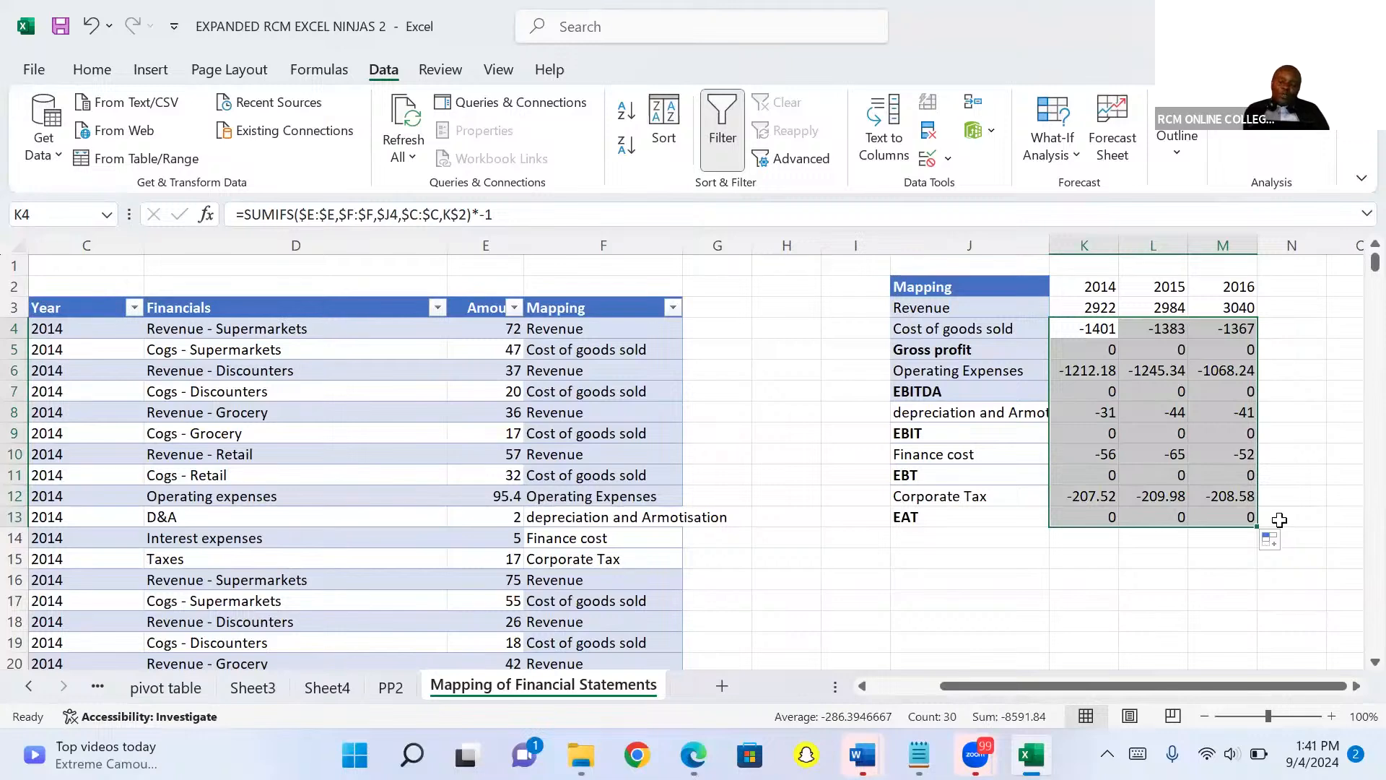
Replace the Gross profit row with a bold SUM of Revenue and Cost of goods sold for 2014 to 2016.
click(1090, 348)
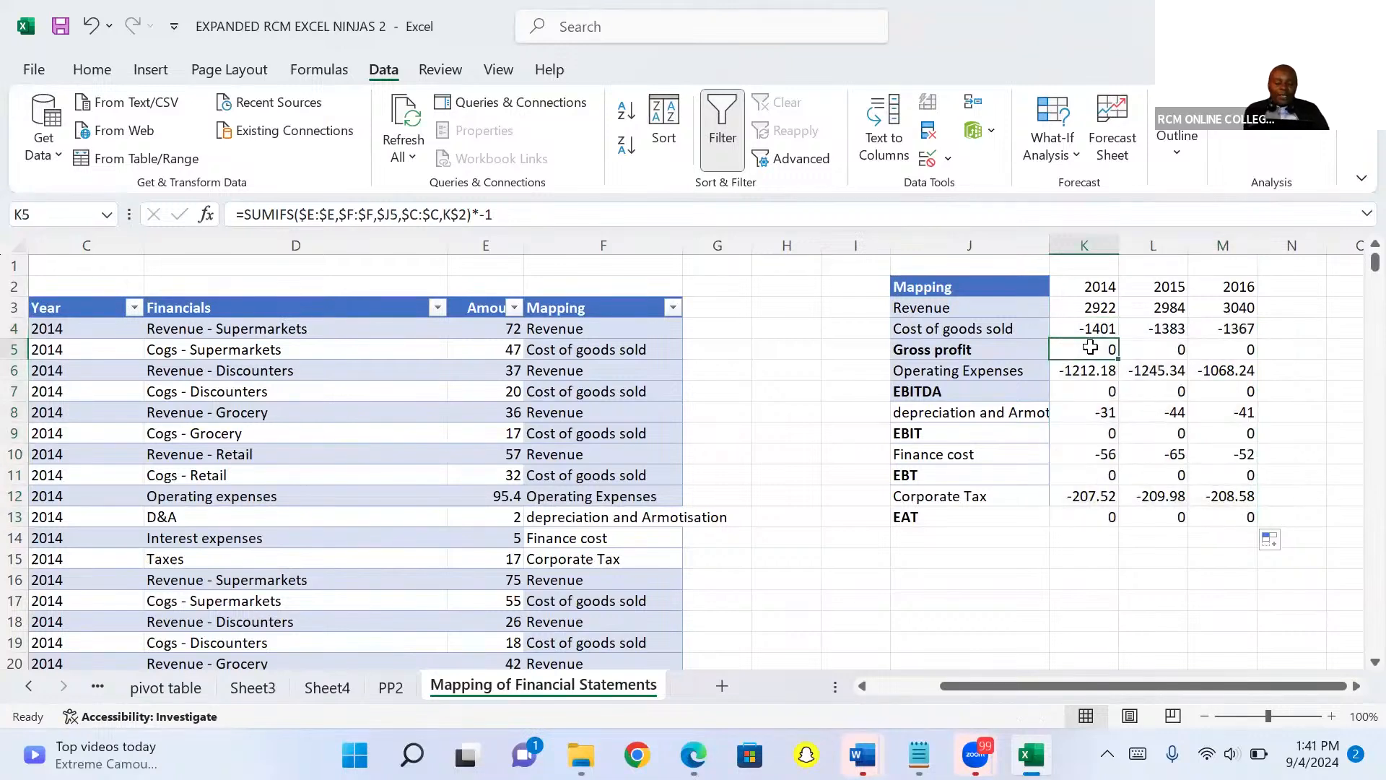
key(alt+equal)
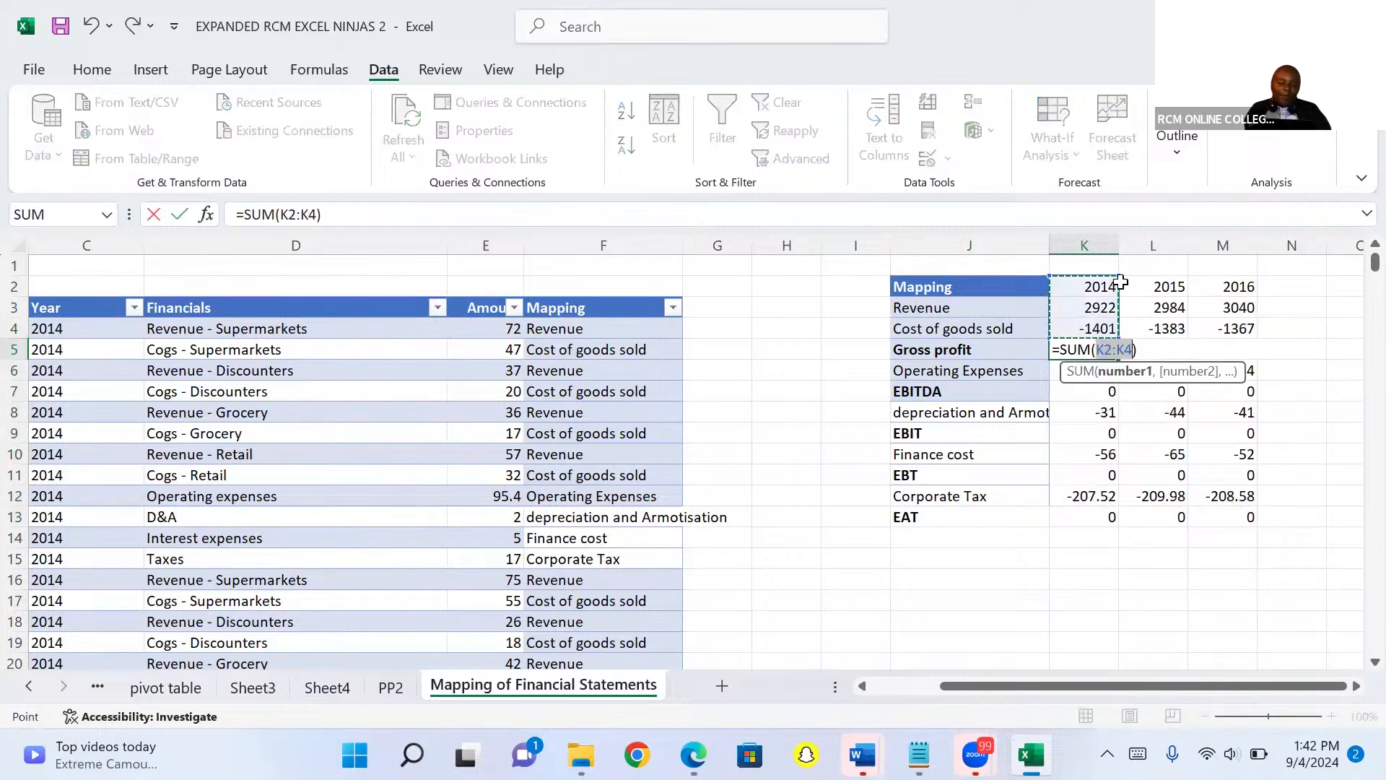
drag(1119, 275, 1117, 307)
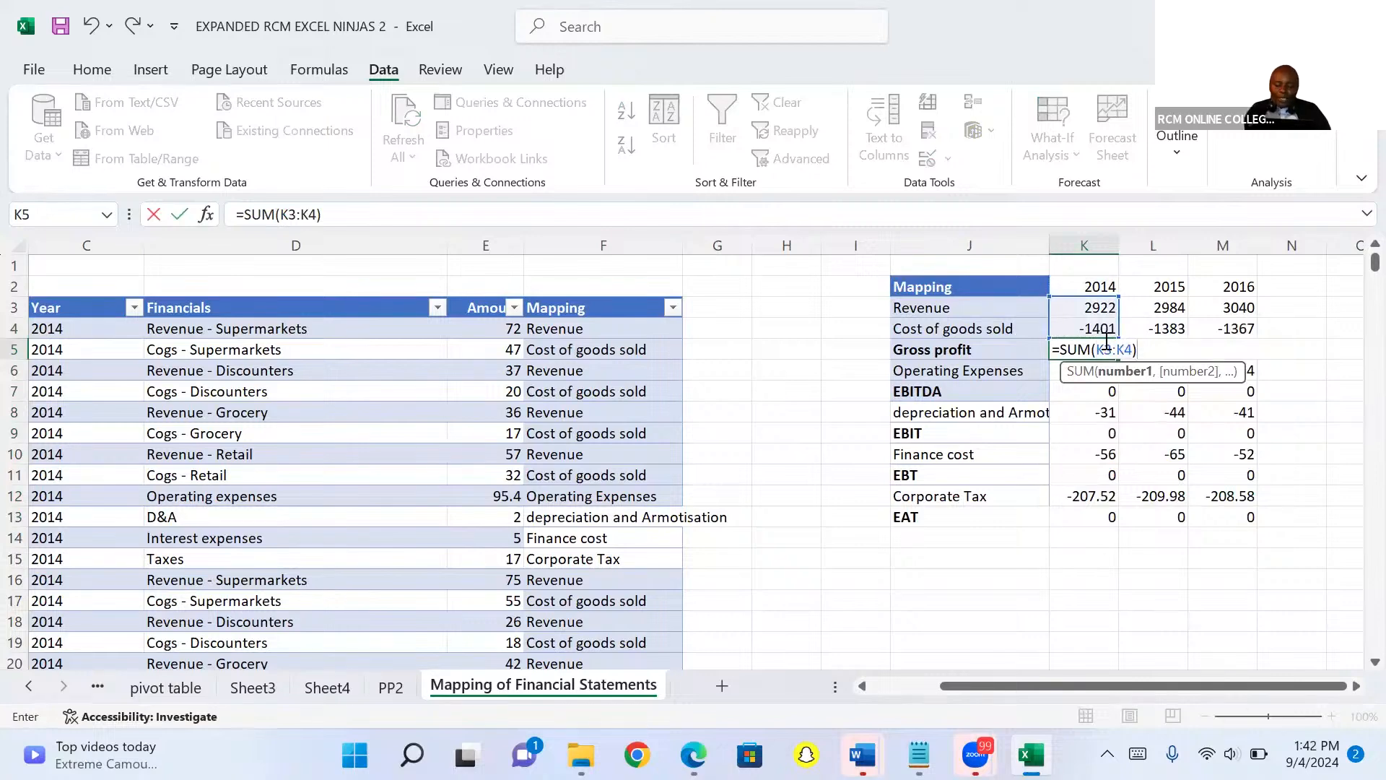
key(ctrl+Return)
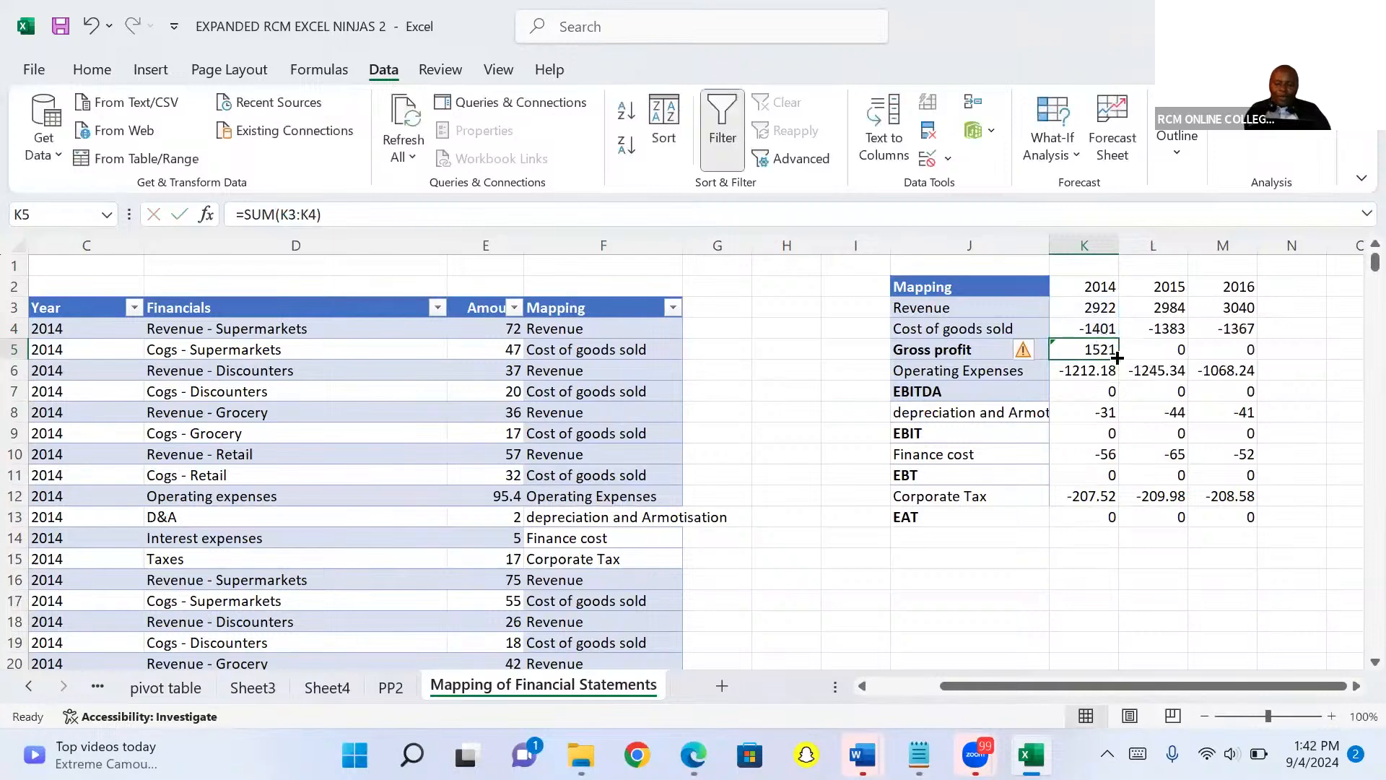
drag(1117, 357, 1238, 349)
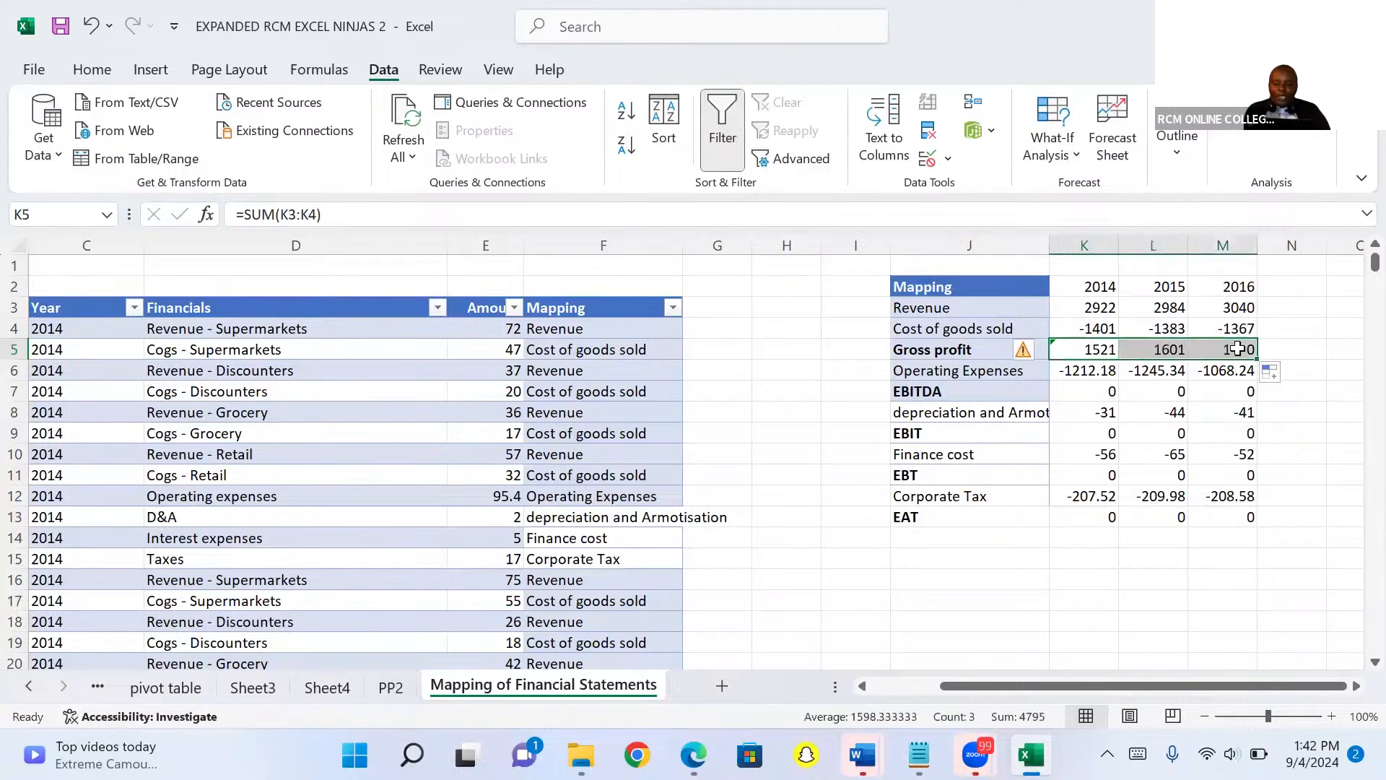
key(ctrl+b)
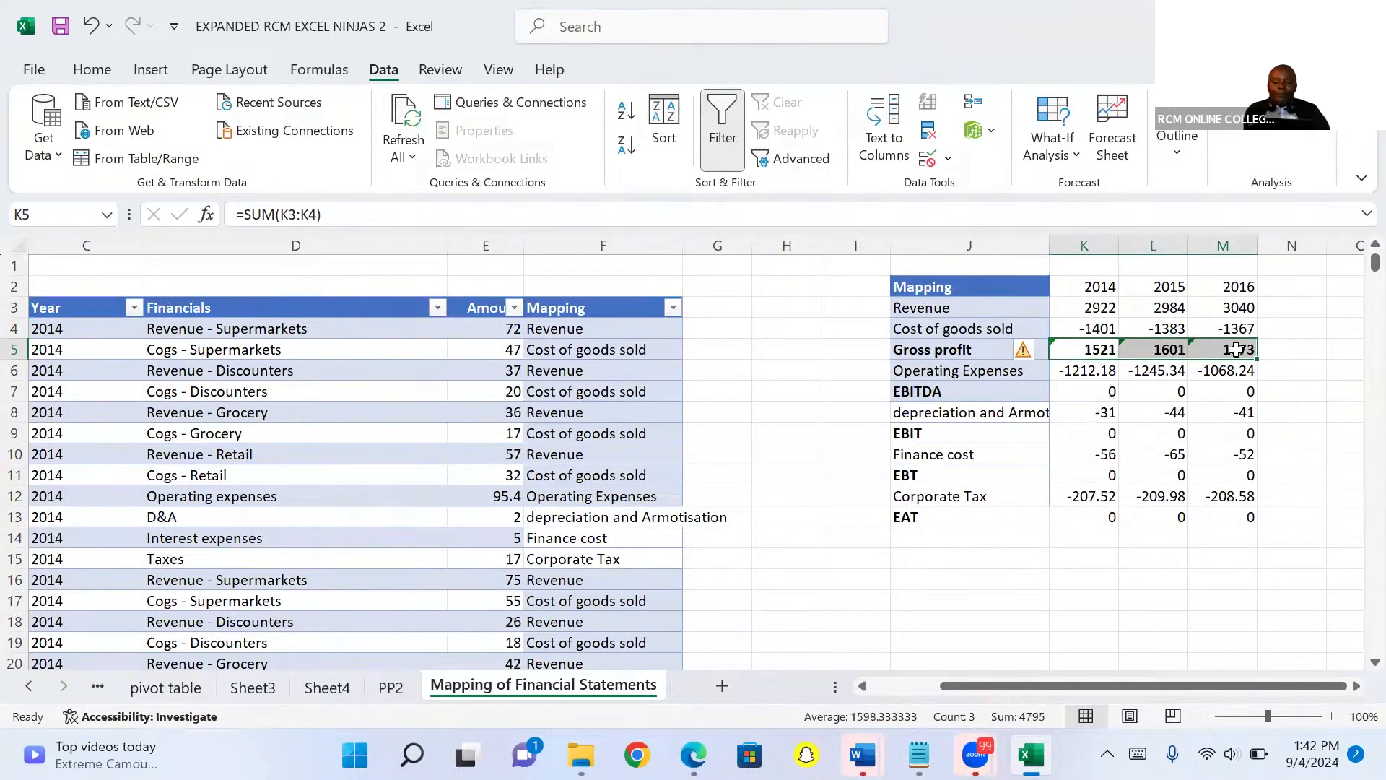
Replace the EBITDA row with a bold SUM of Gross profit and Operating Expenses for all three years.
click(1103, 397)
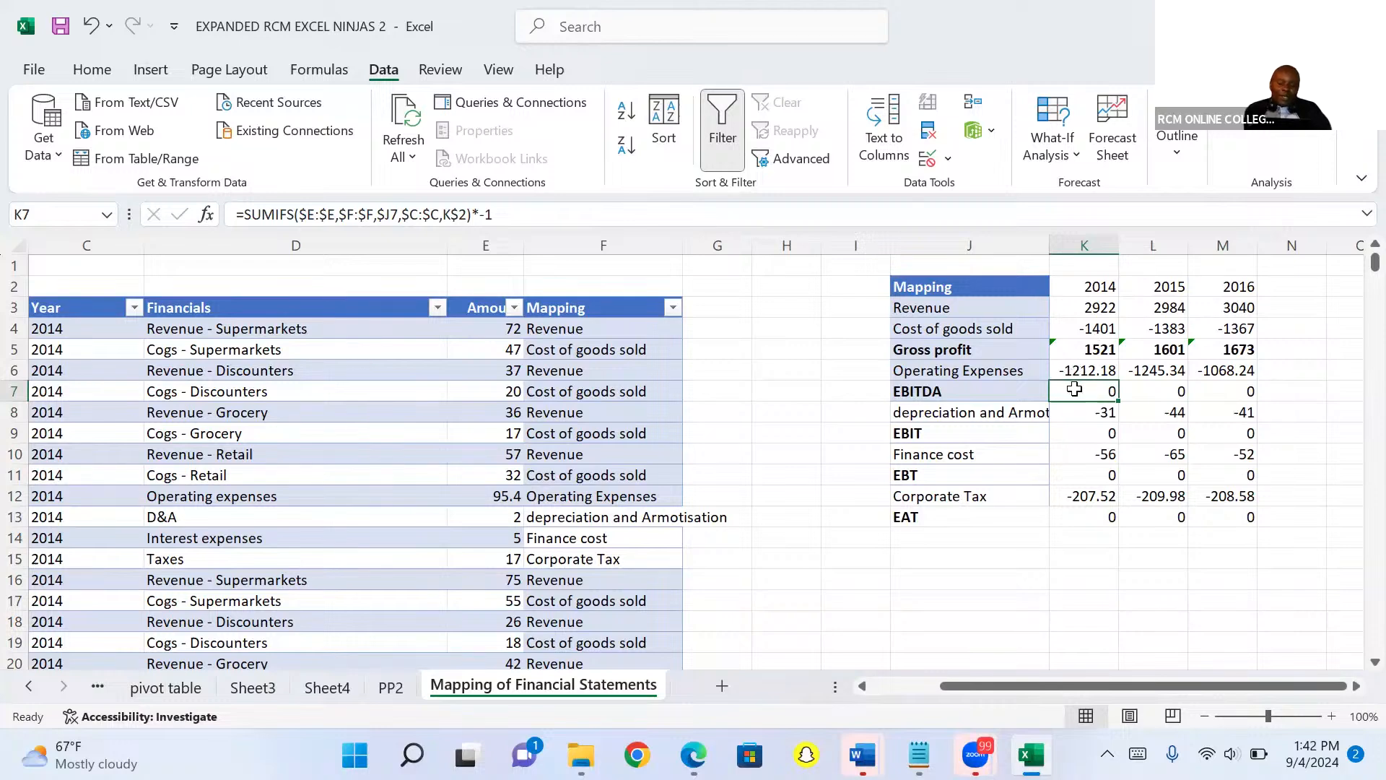
key(alt+equal)
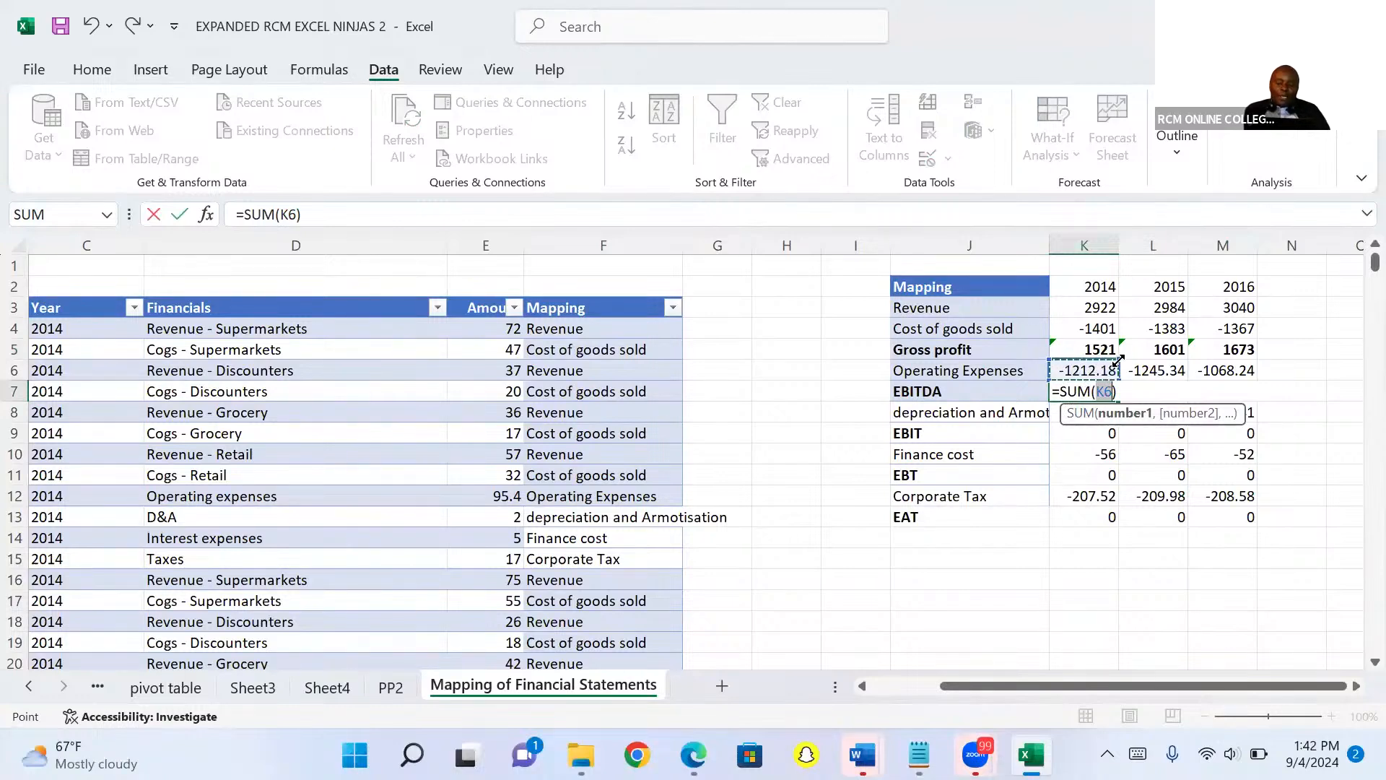
drag(1118, 360, 1120, 340)
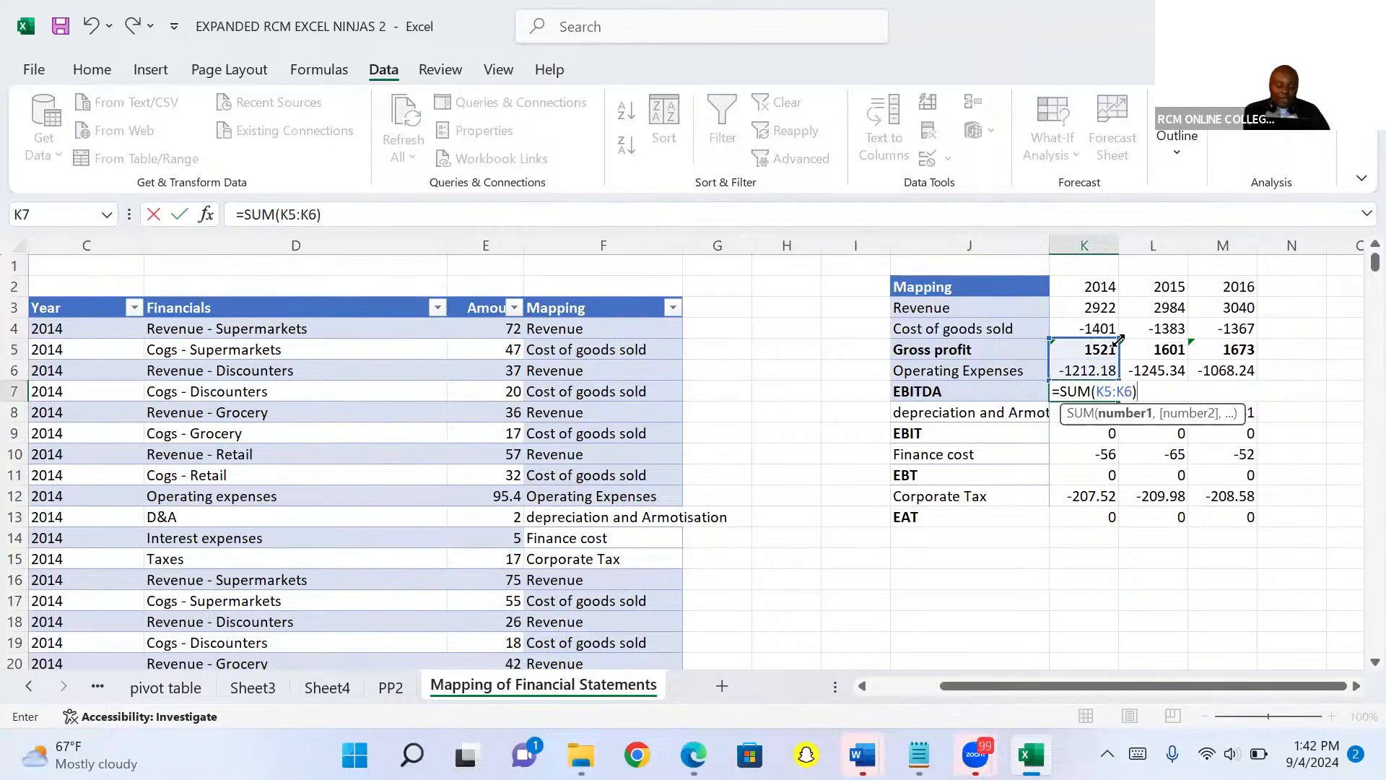
key(ctrl+Return)
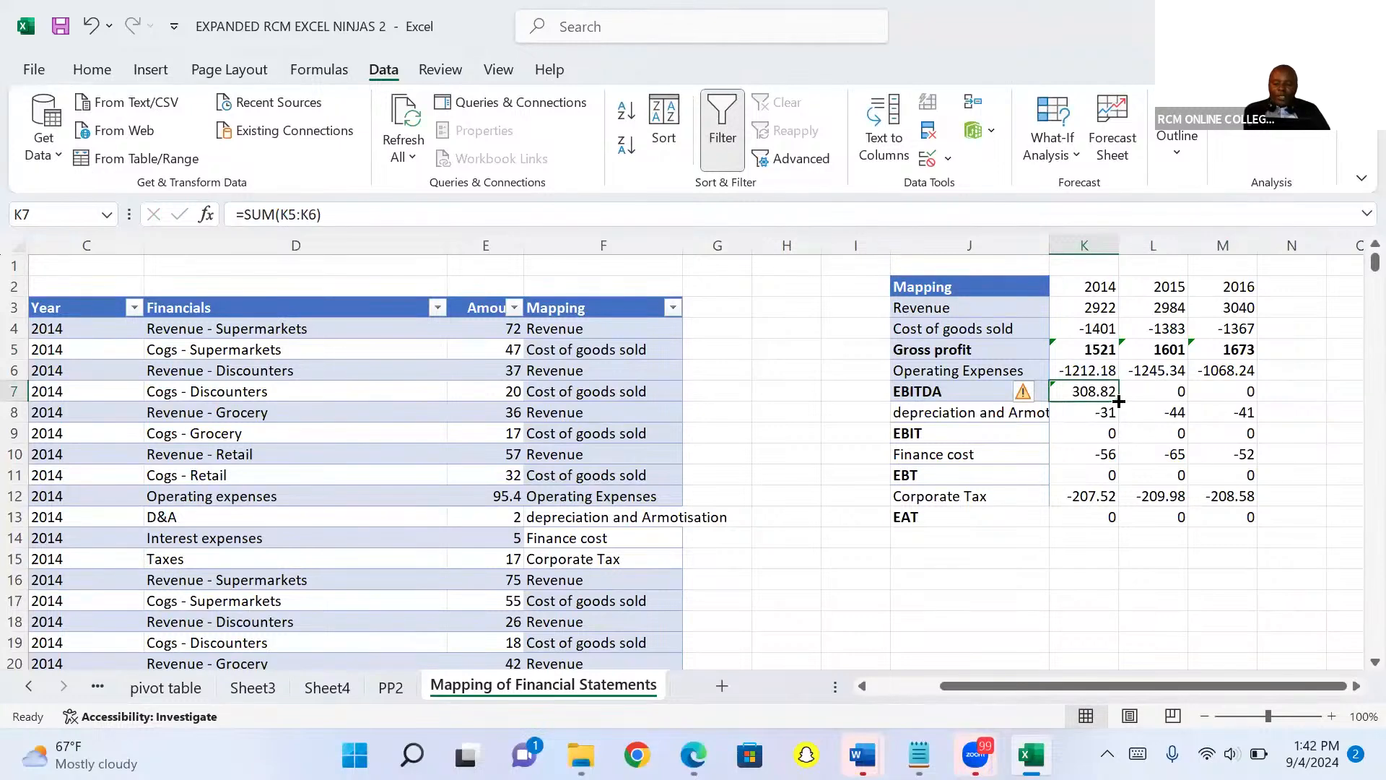
drag(1119, 401, 1246, 392)
key(ctrl+b)
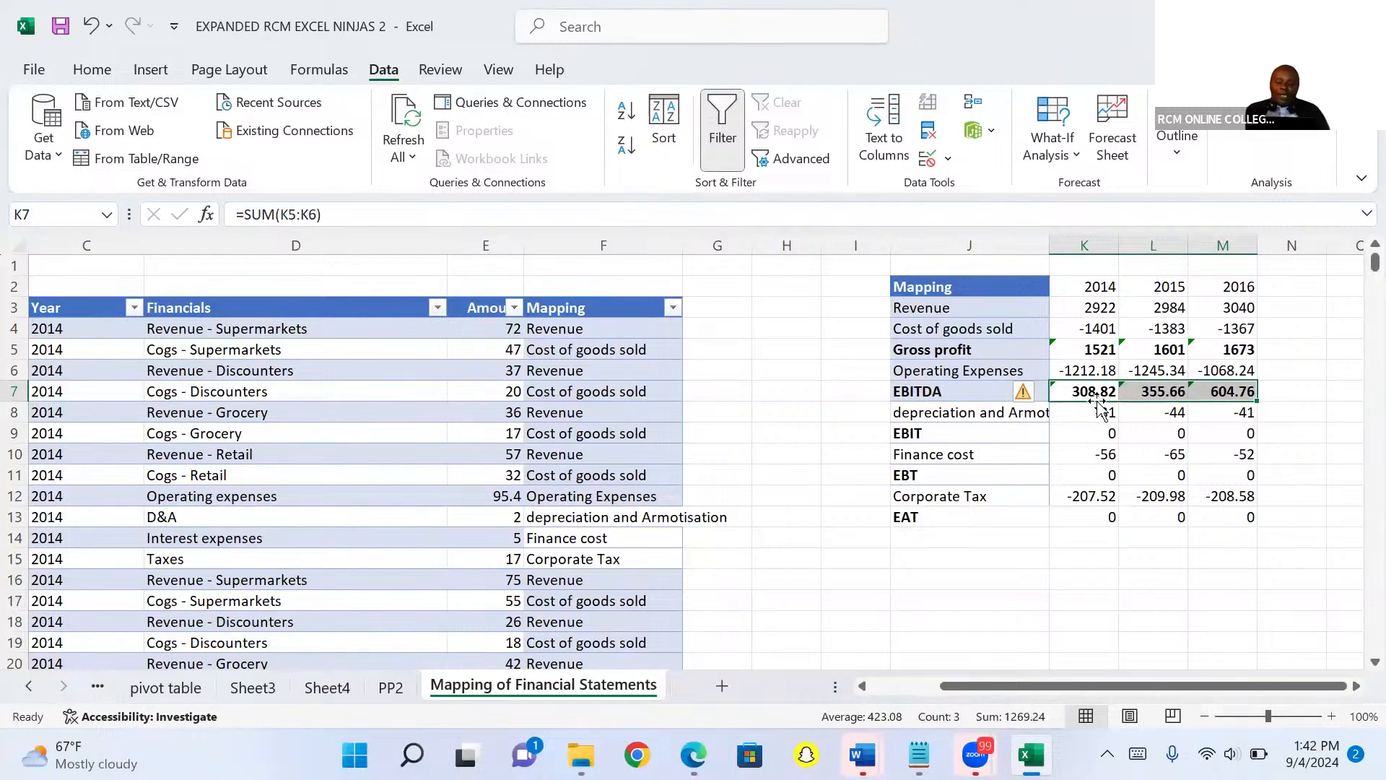
Replace the EBIT row with a SUM of EBITDA and depreciation and amortisation across all three years.
click(1107, 433)
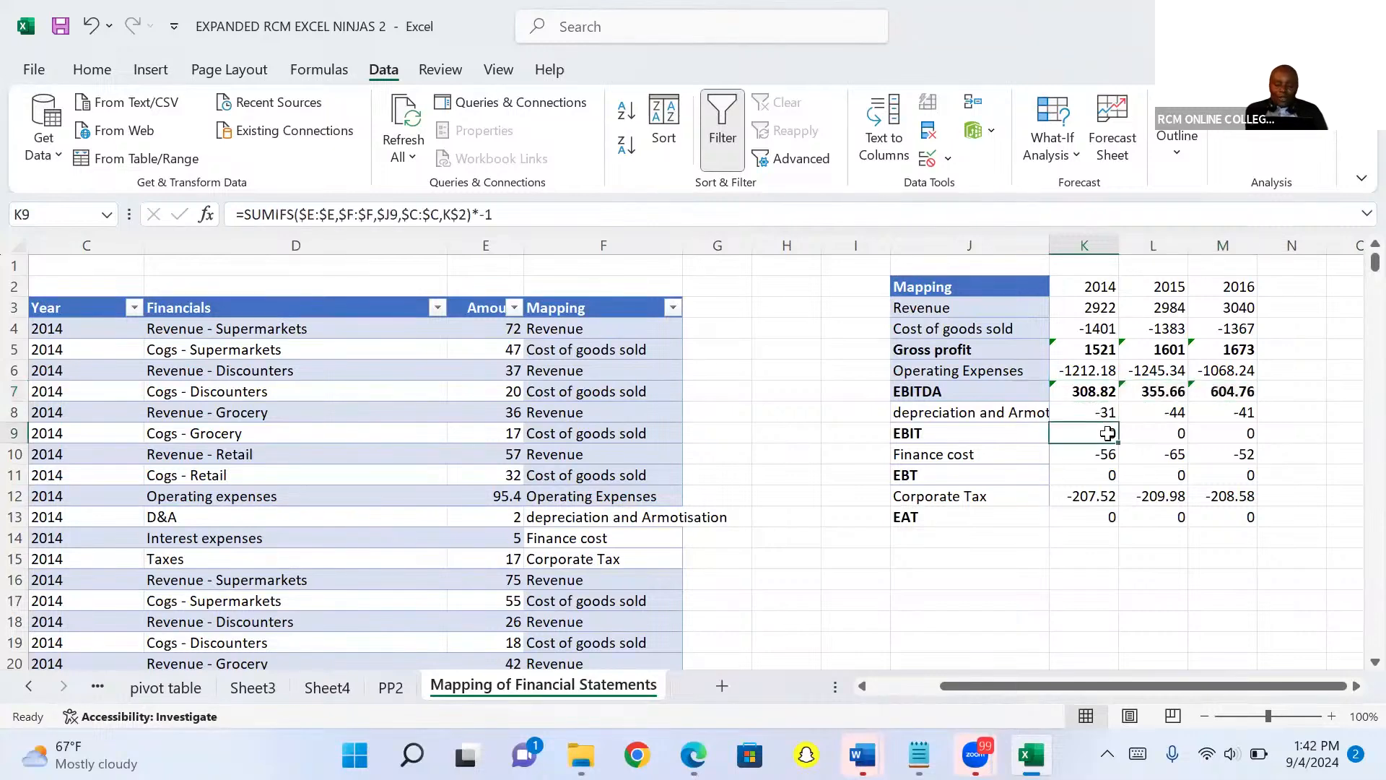
key(alt+equal)
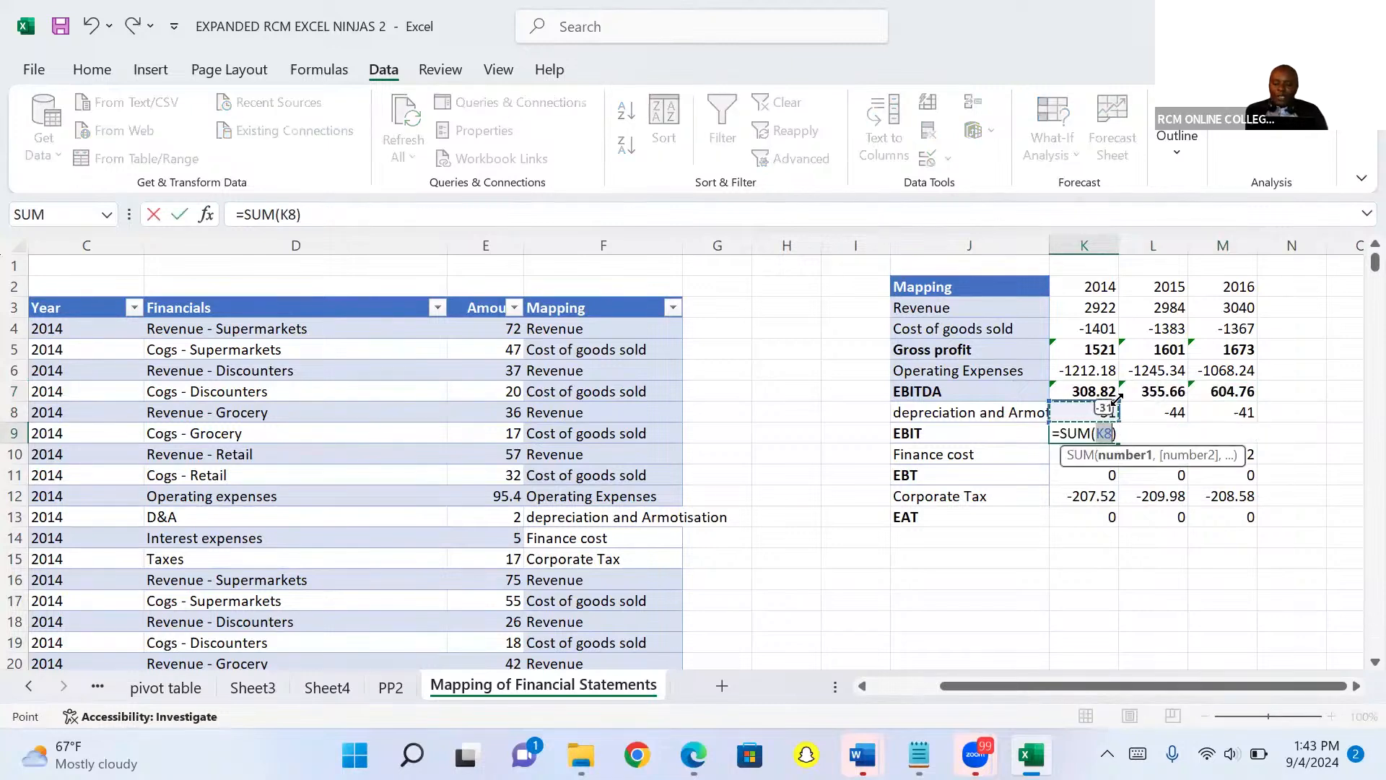
drag(1120, 402, 1122, 390)
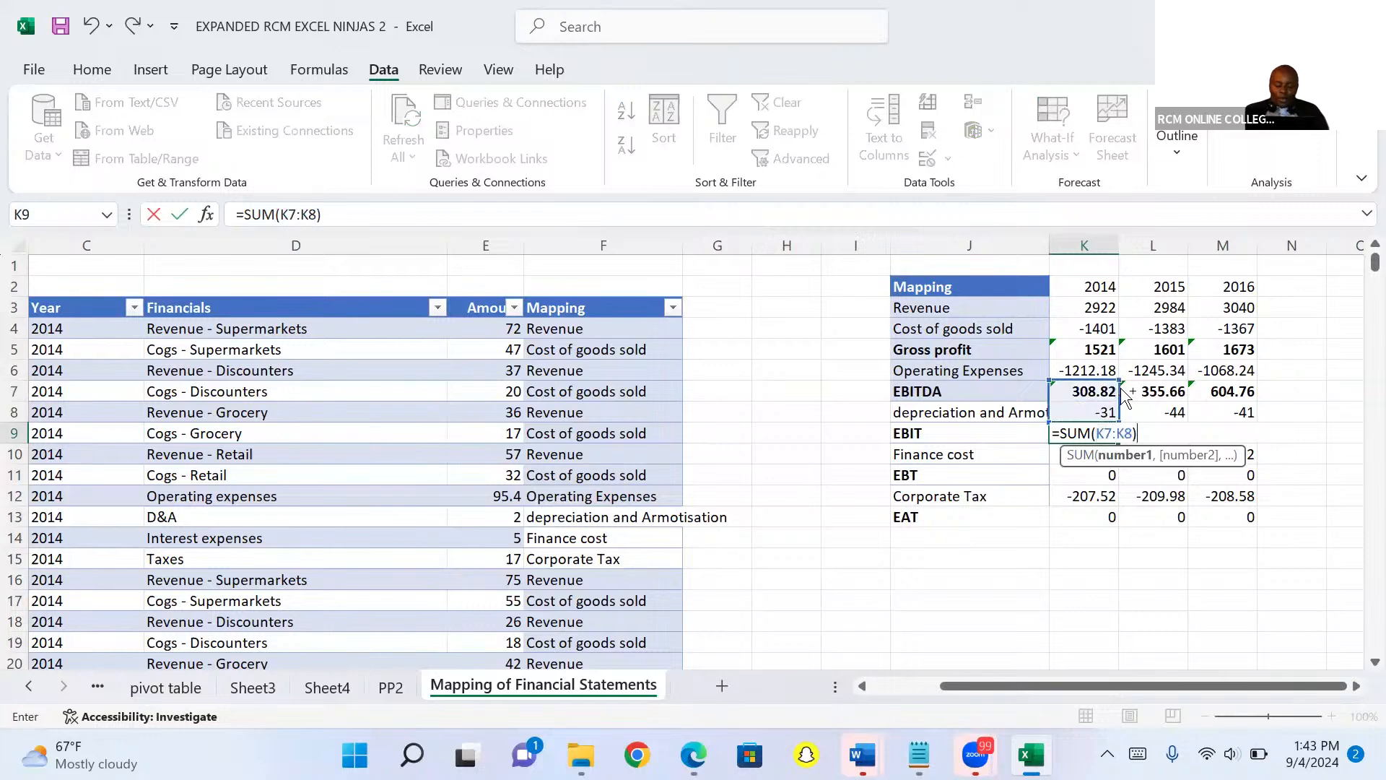
key(ctrl+Return)
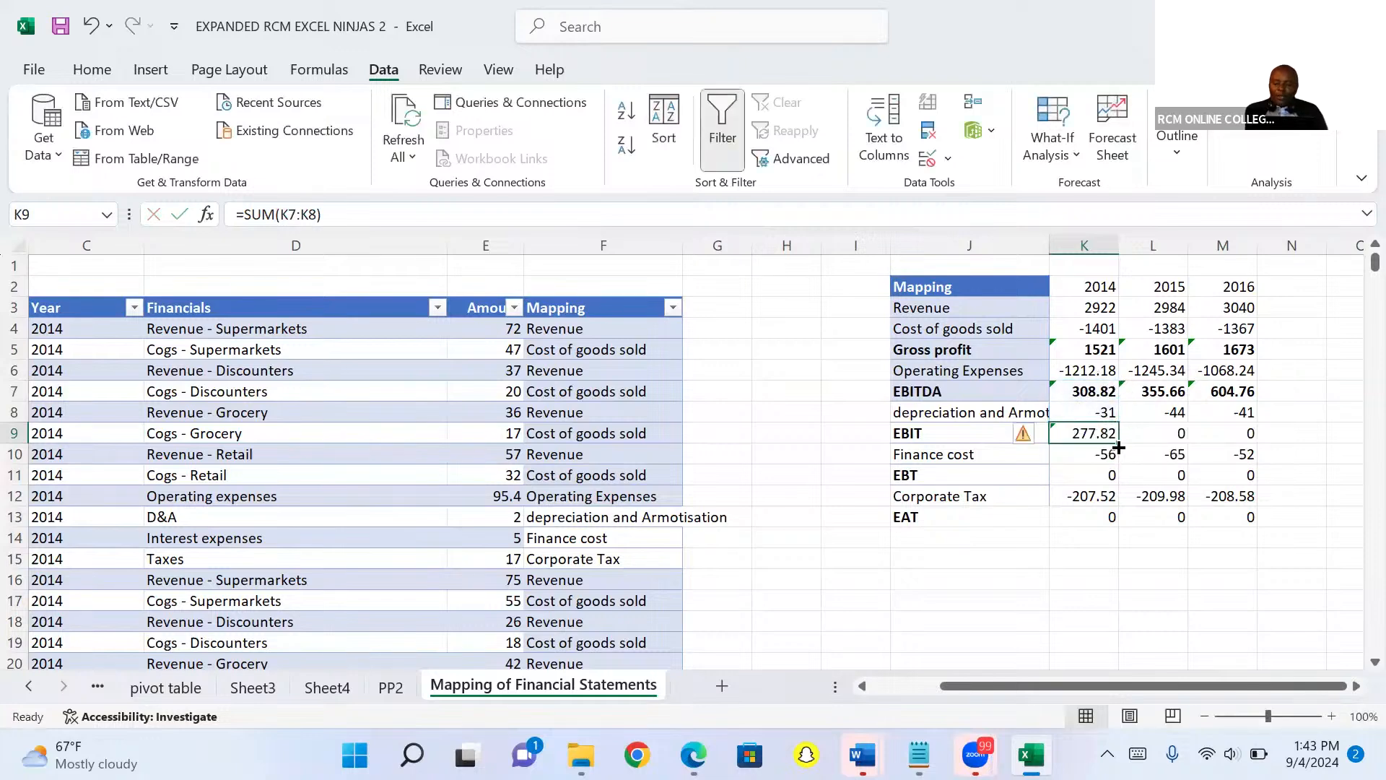
drag(1119, 439, 1251, 450)
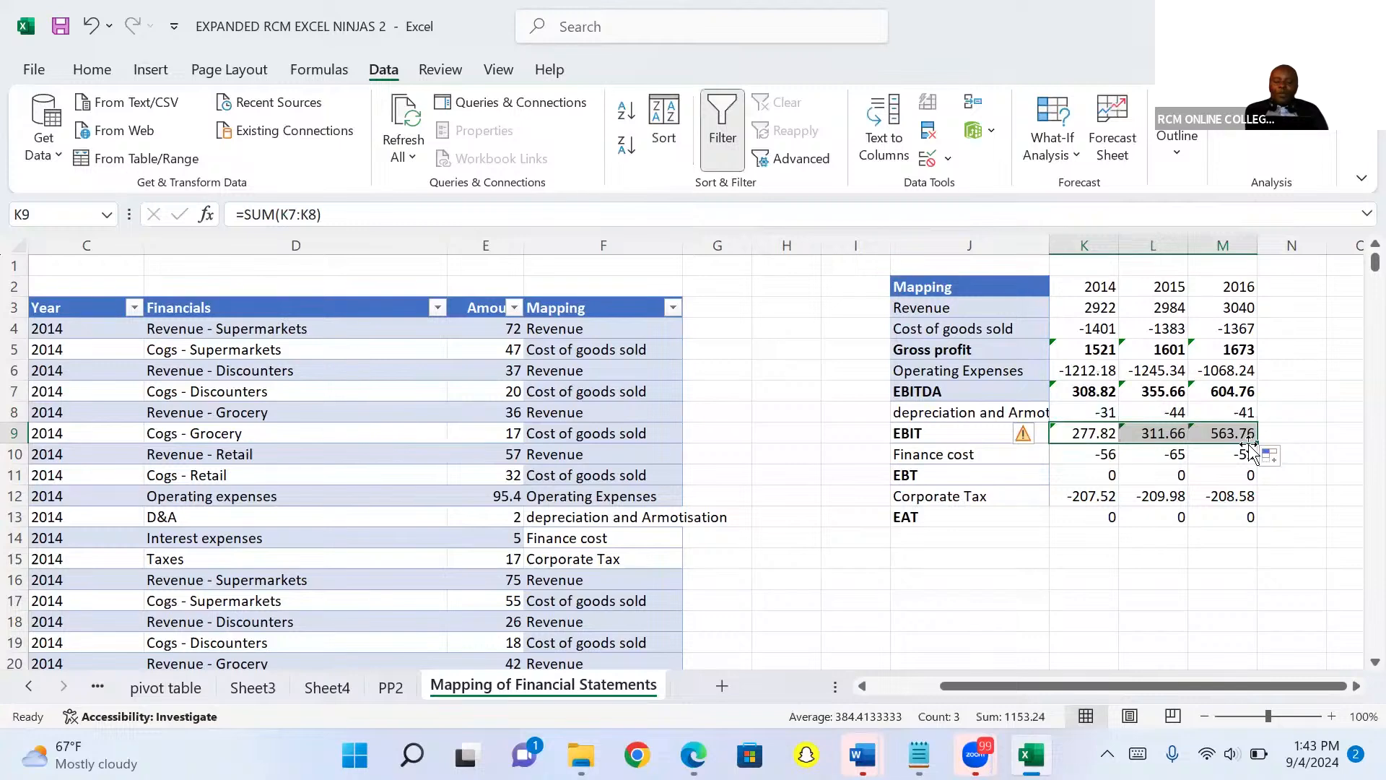
Replace the EBT row with a SUM of EBIT and Finance cost, copied across 2014 to 2016.
click(1108, 475)
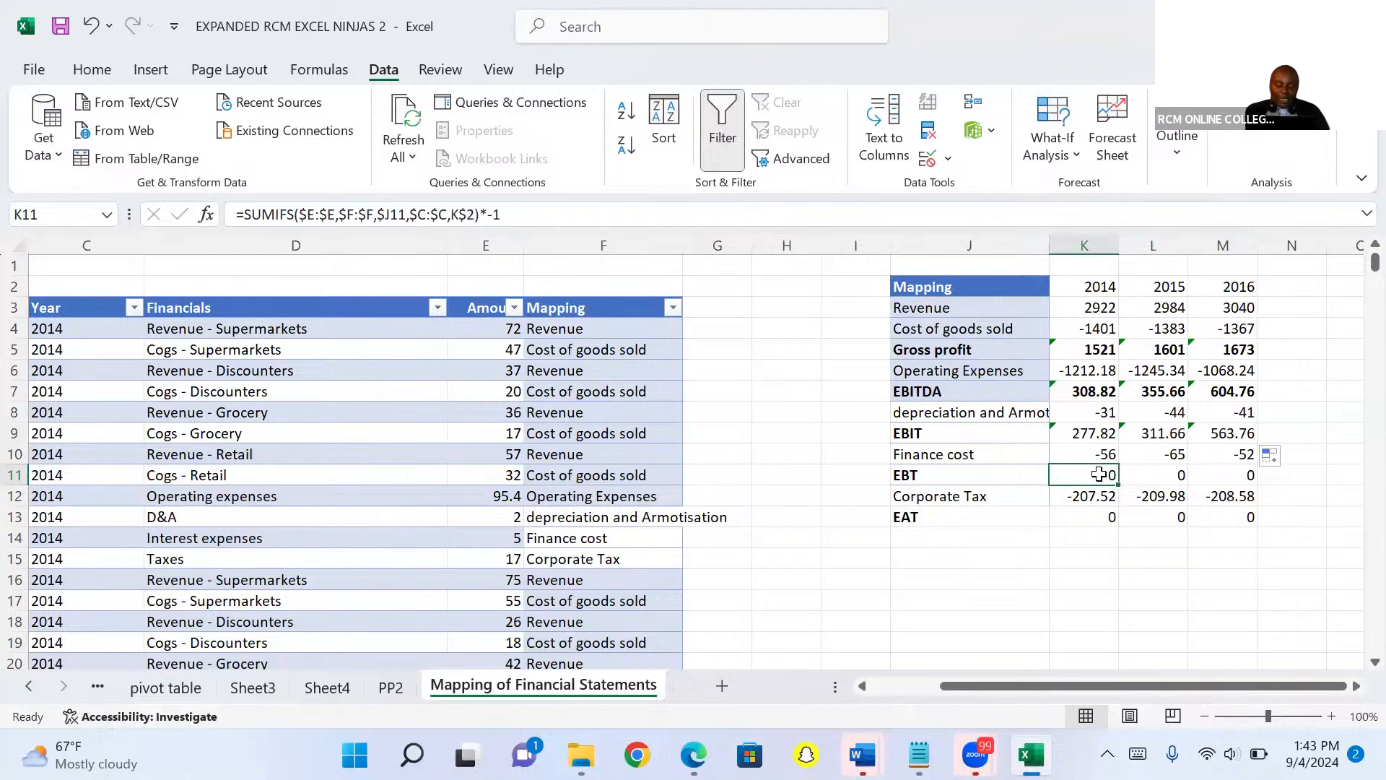
key(alt+equal)
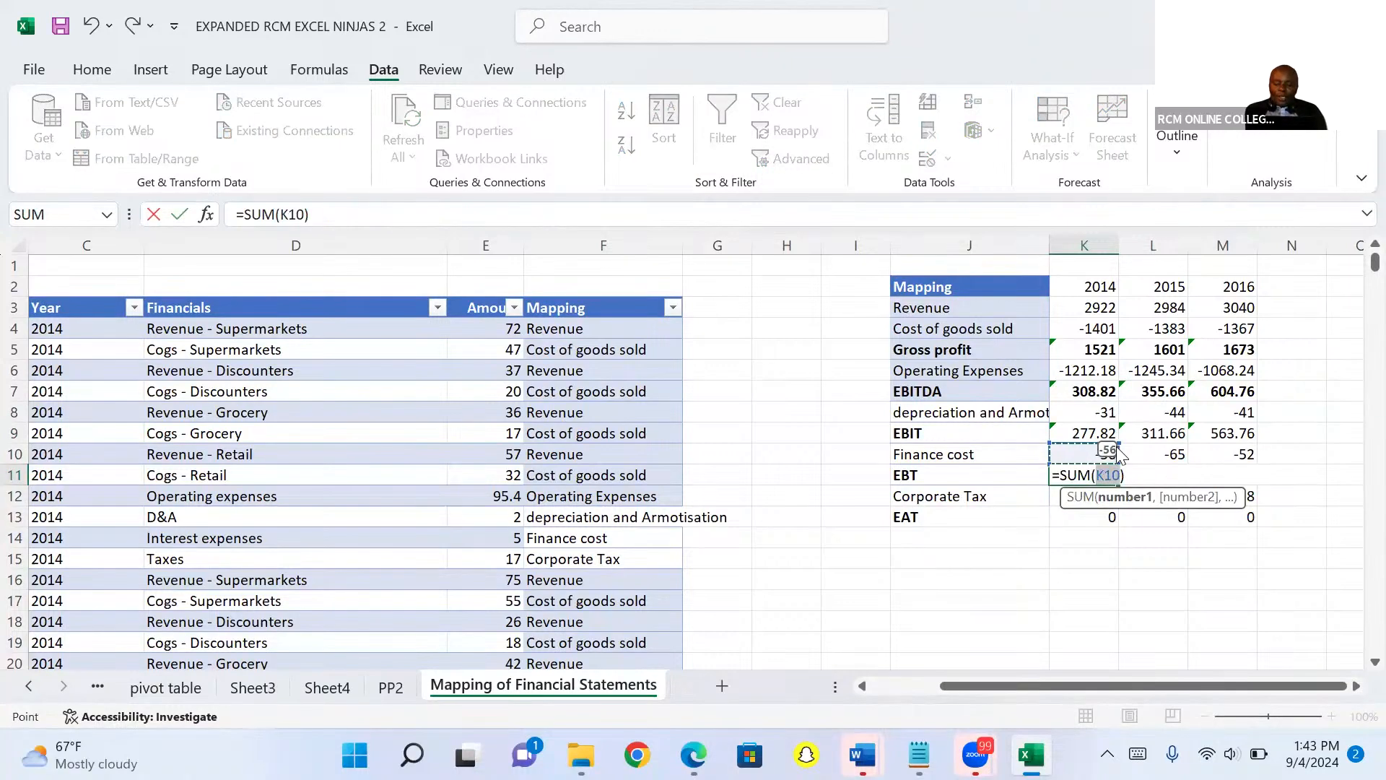
drag(1118, 442, 1121, 439)
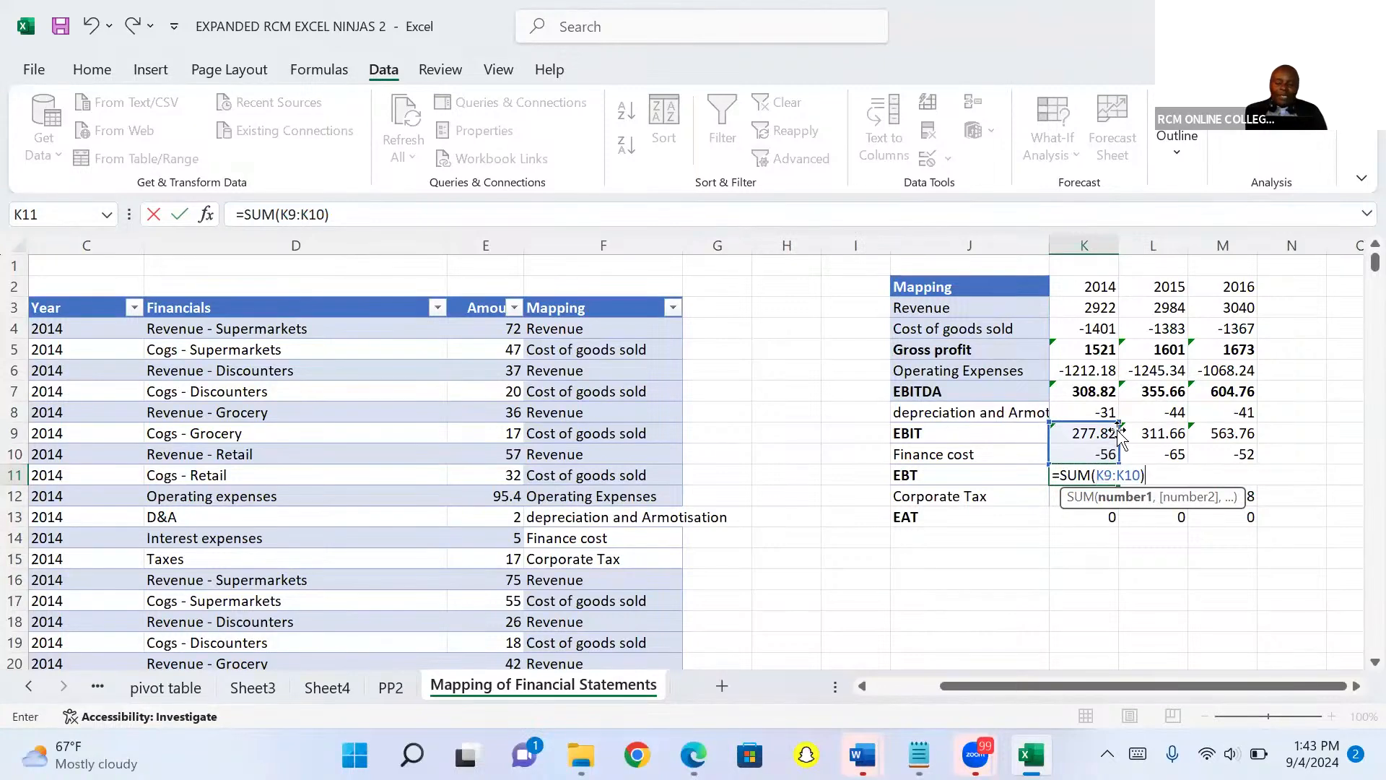
key(ctrl+Return)
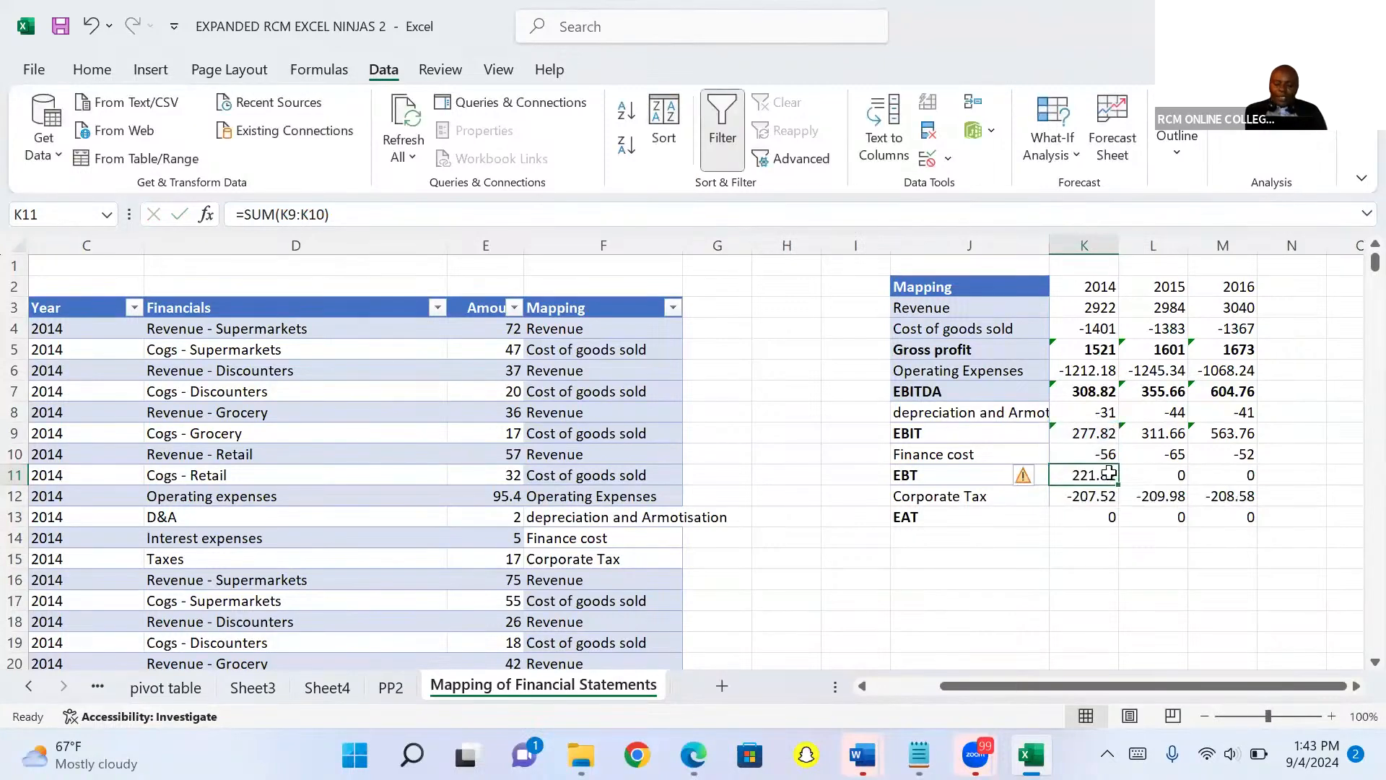
drag(1118, 483, 1226, 473)
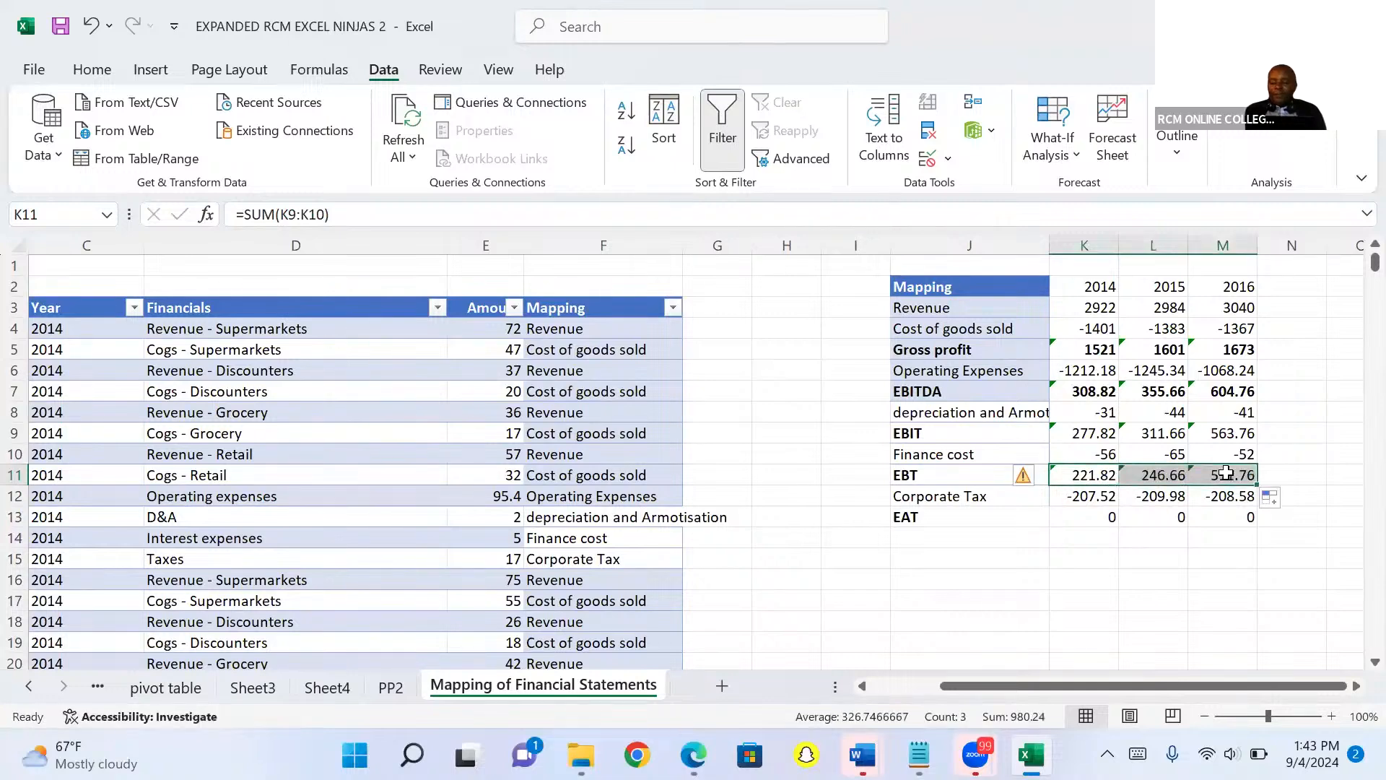
Replace the EAT row with a SUM of EBT and Corporate Tax, copied across all three years.
click(1094, 520)
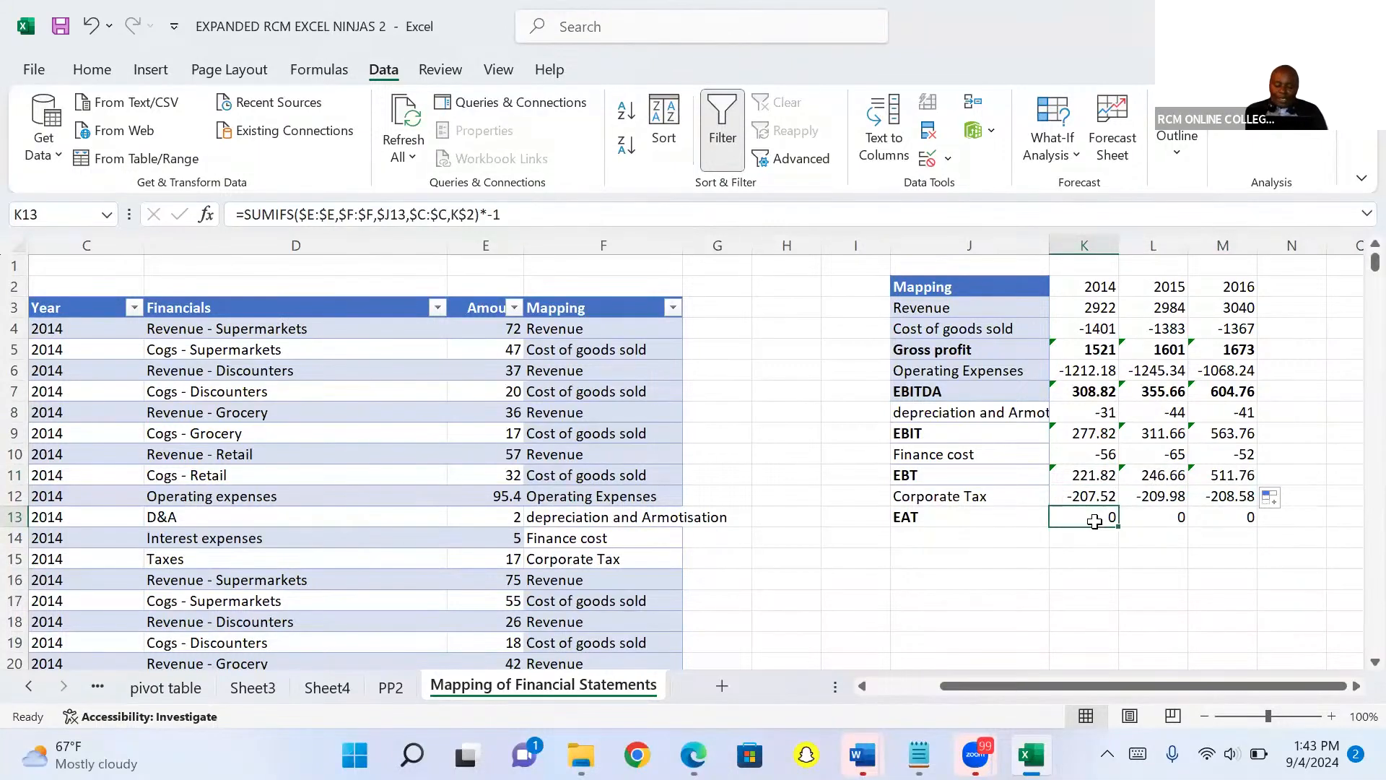
text(=SUM()
click(1096, 496)
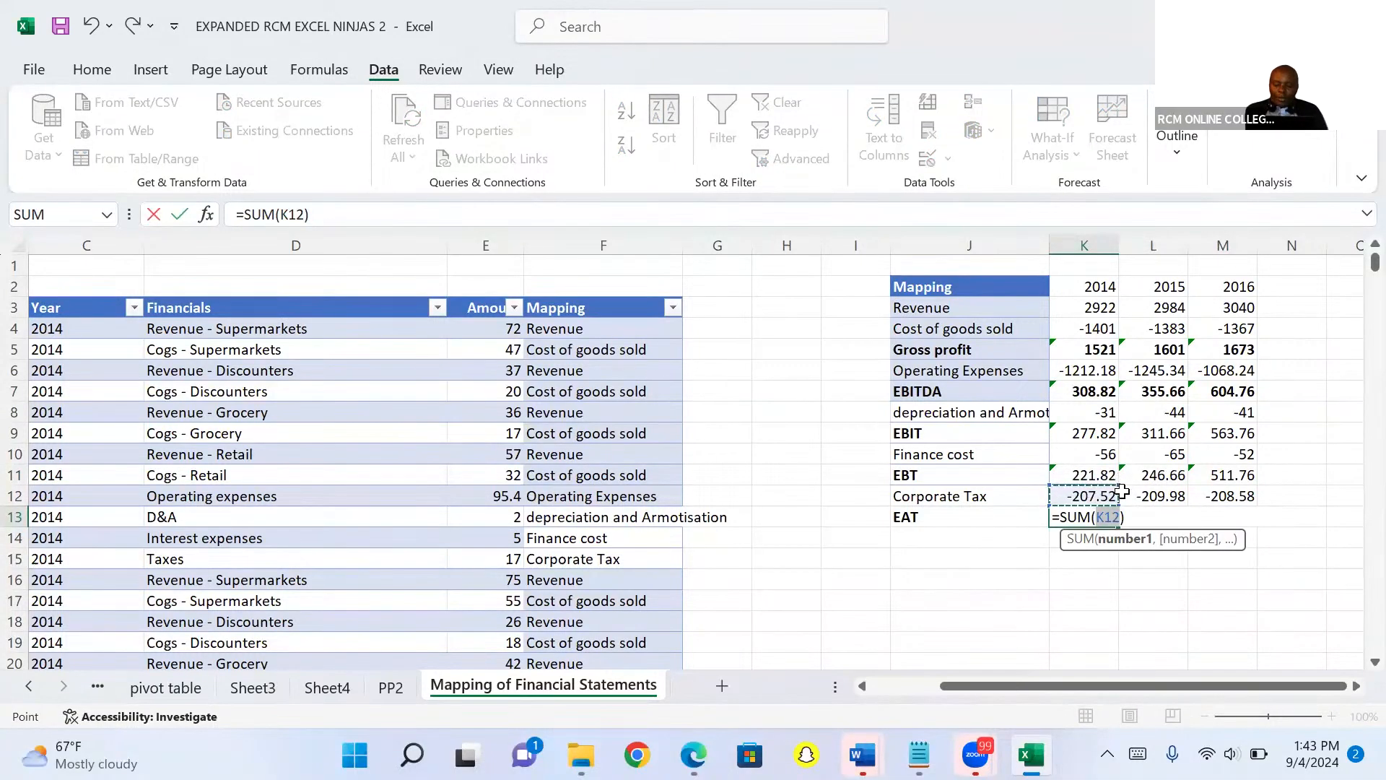
drag(1120, 488, 1118, 469)
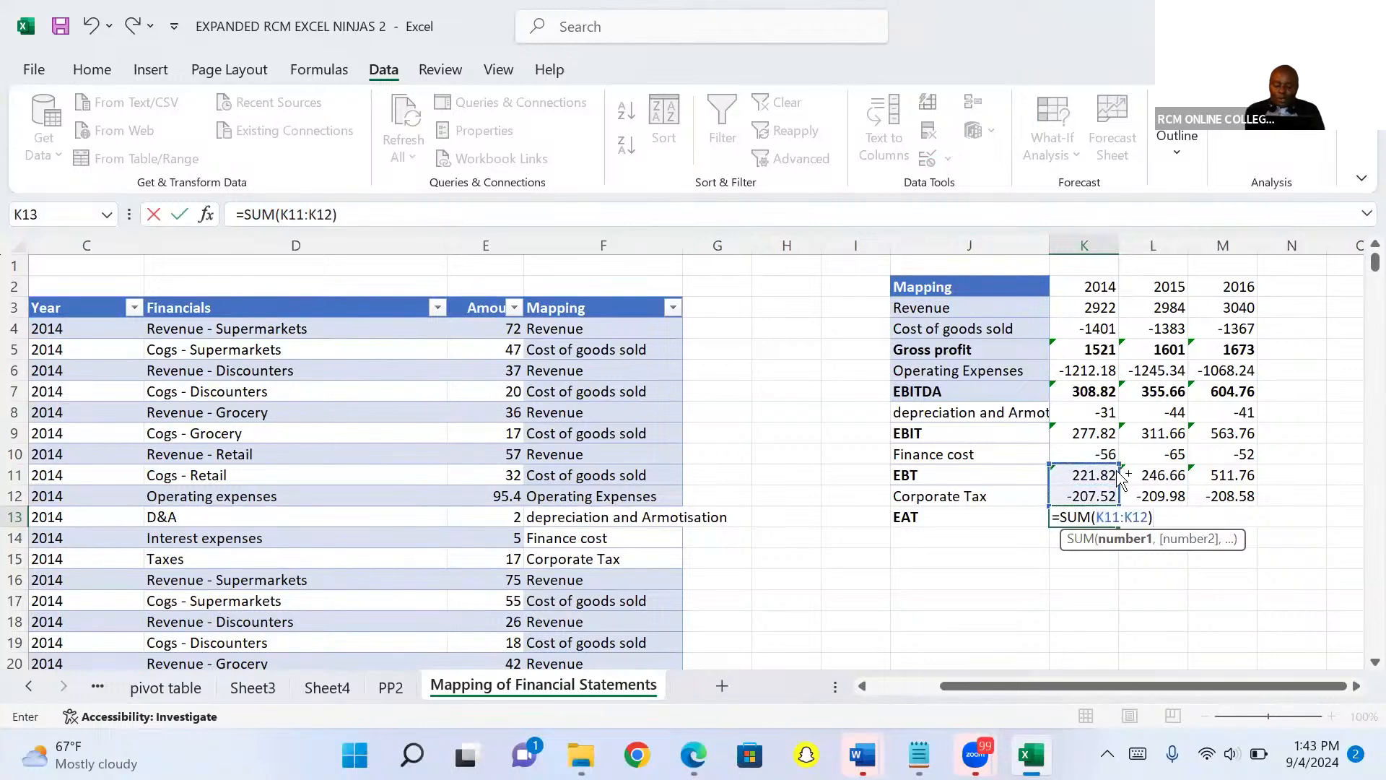
key(ctrl+Return)
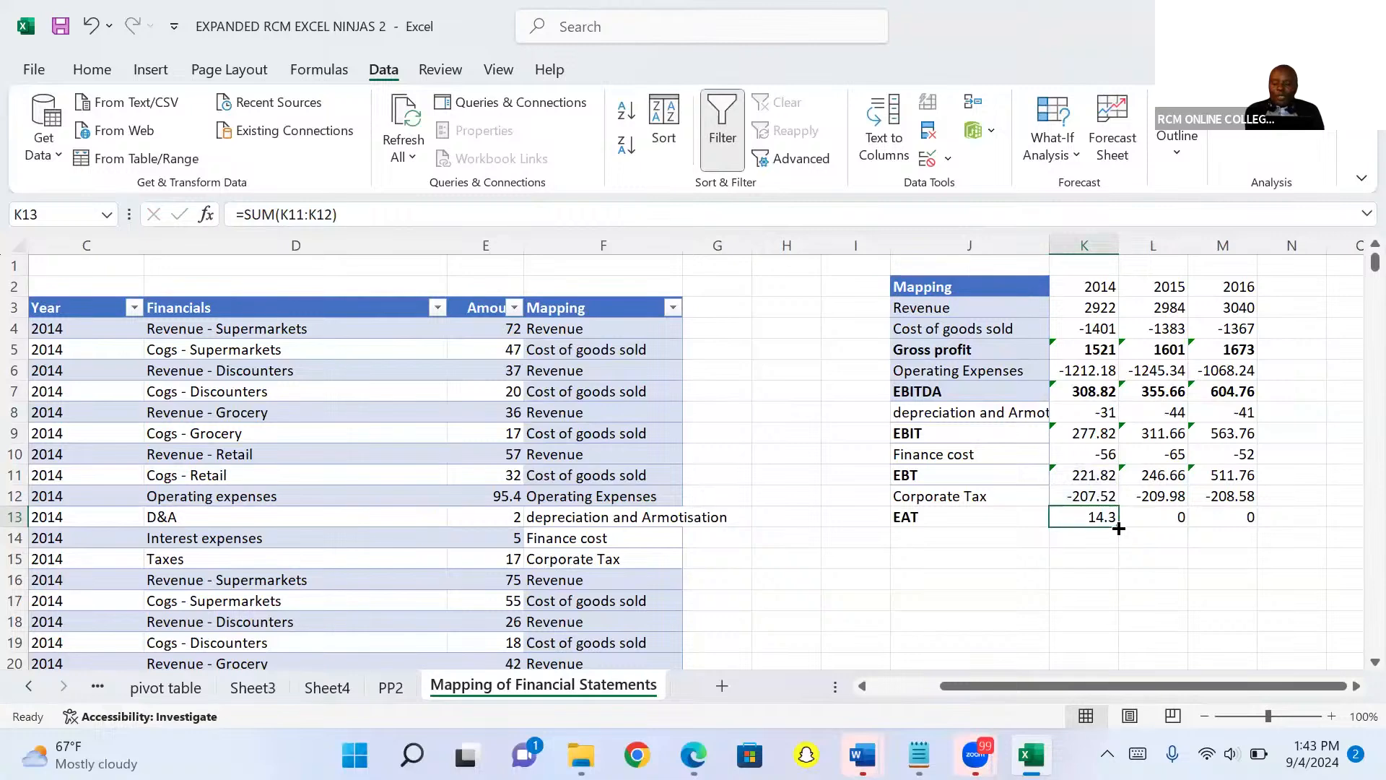
drag(1120, 529, 1247, 541)
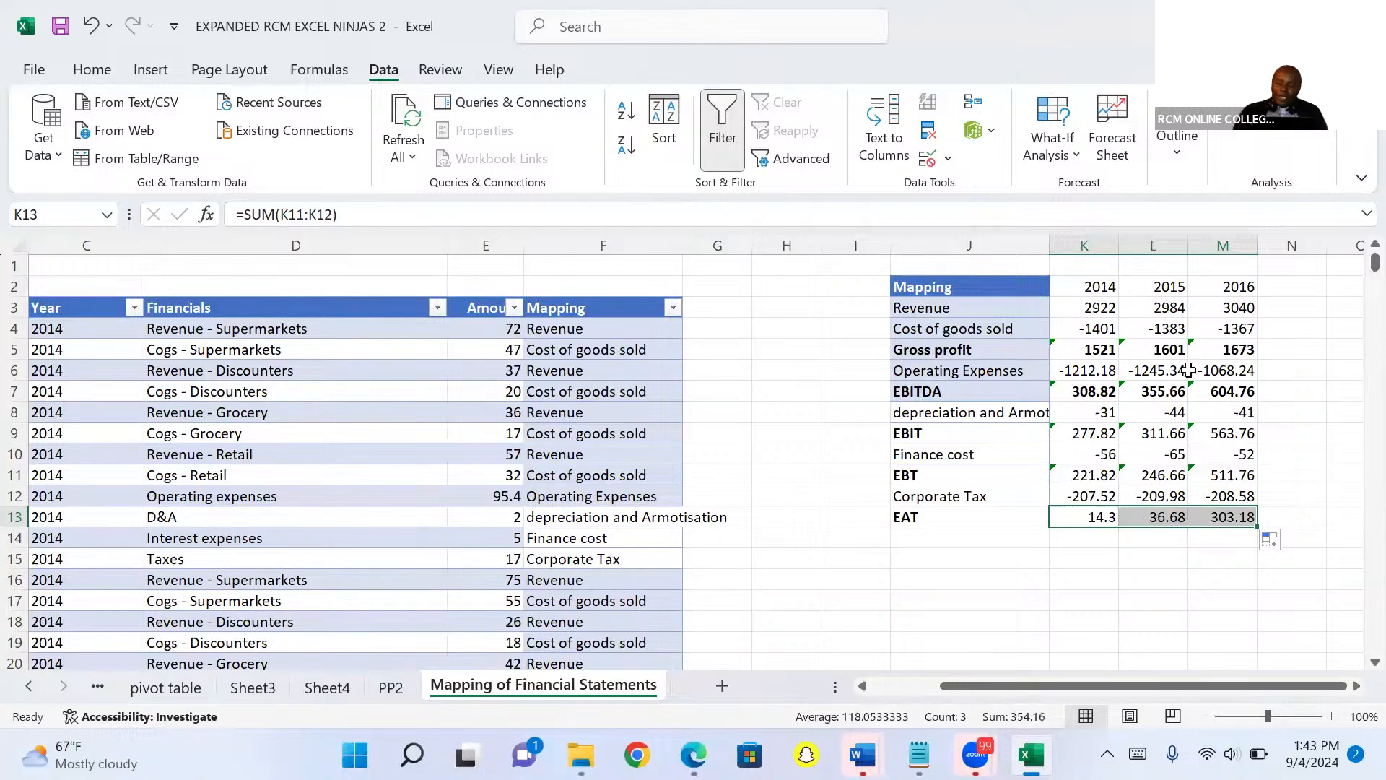
Make the 2014, 2015 and 2016 year headers bold.
click(1102, 287)
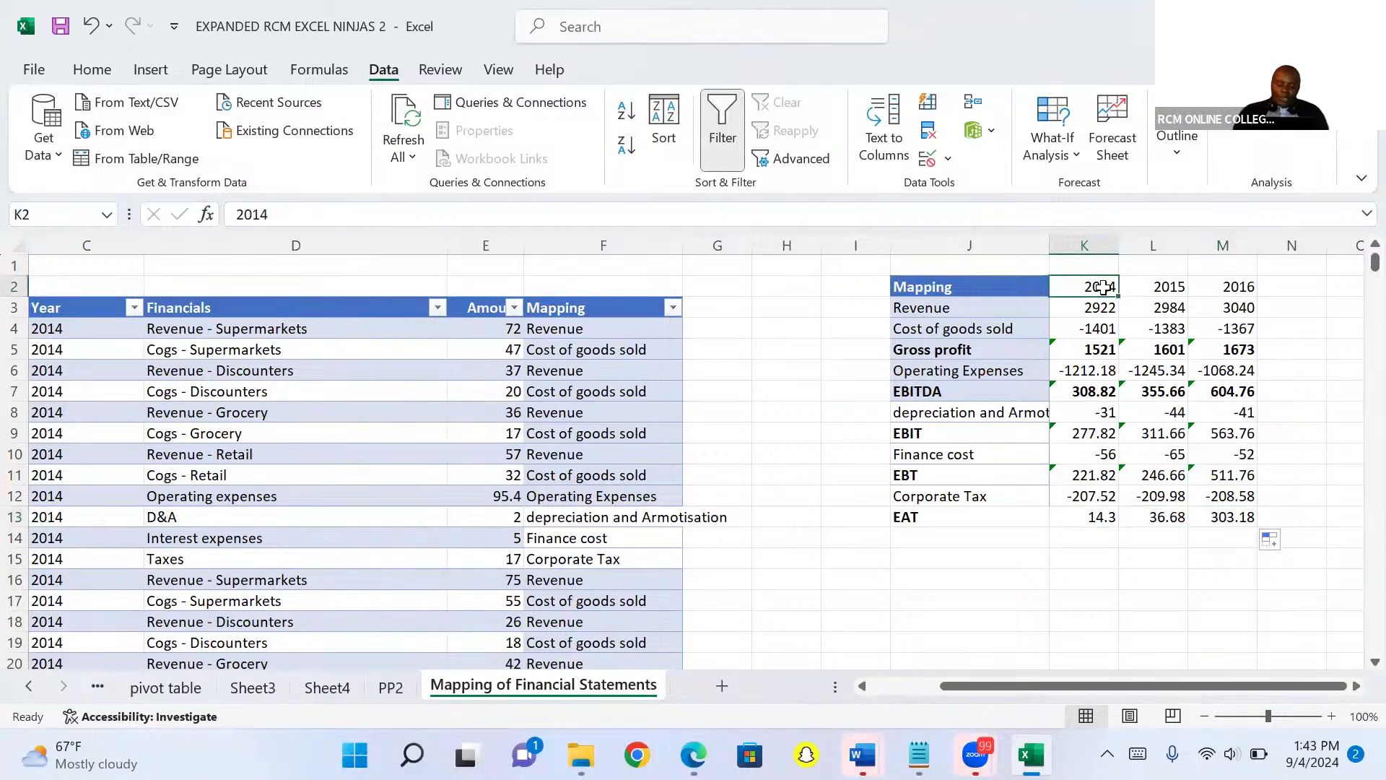
key(shift+Right)
key(shift+Right)
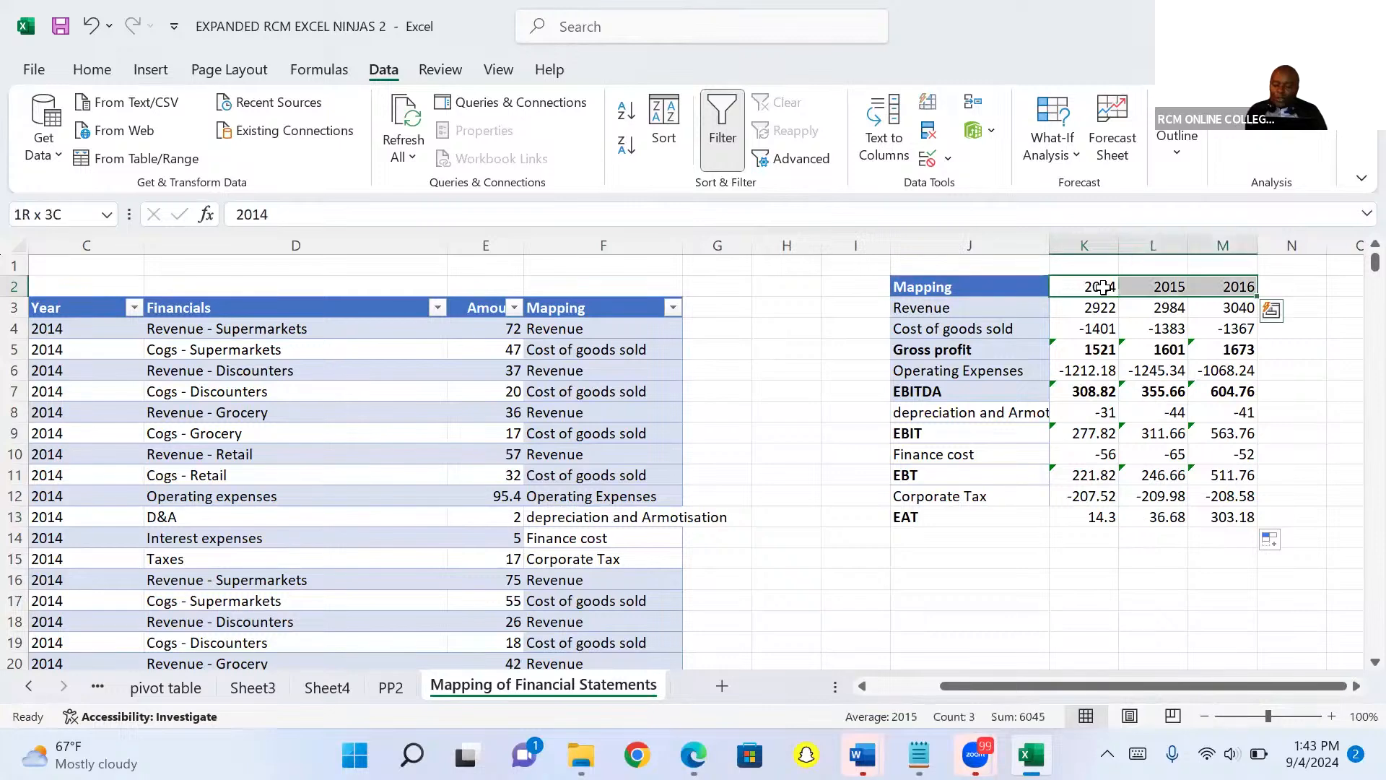
key(ctrl+b)
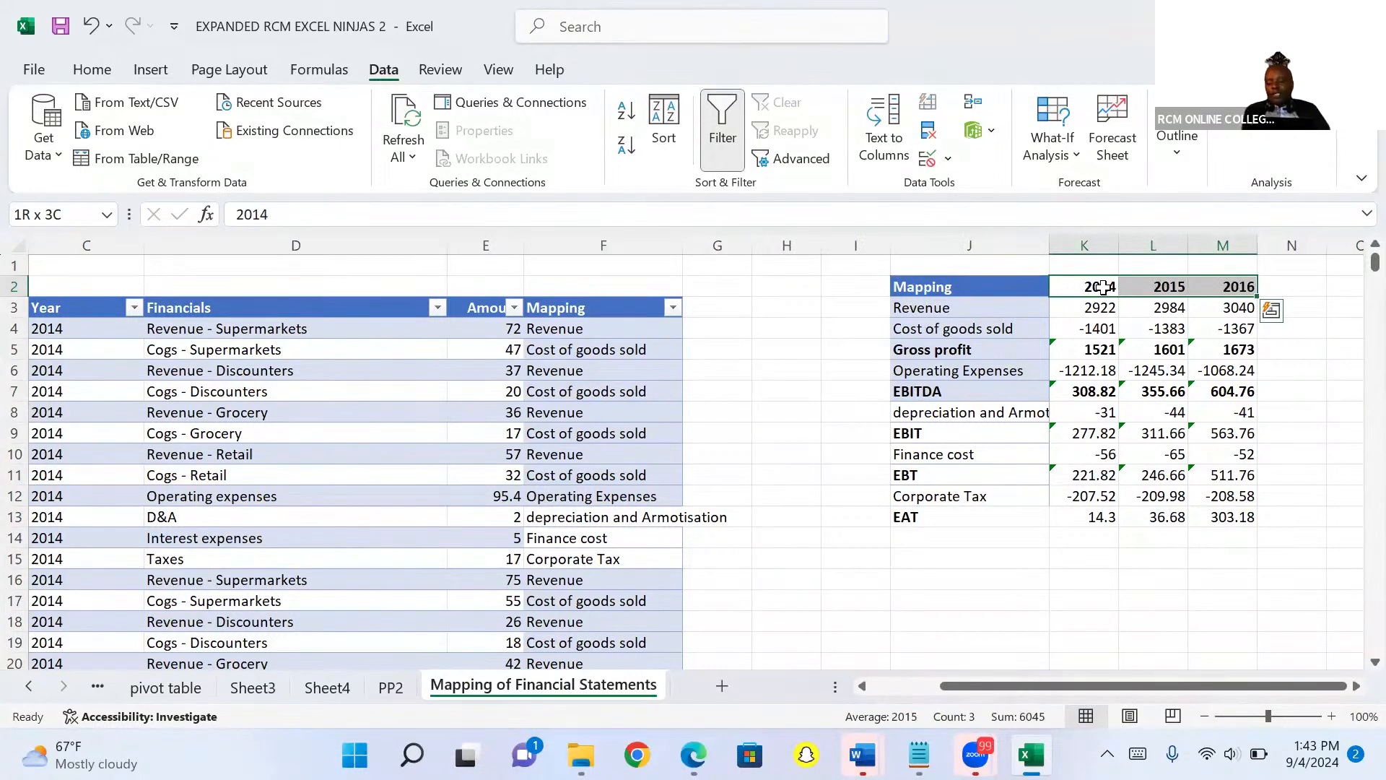
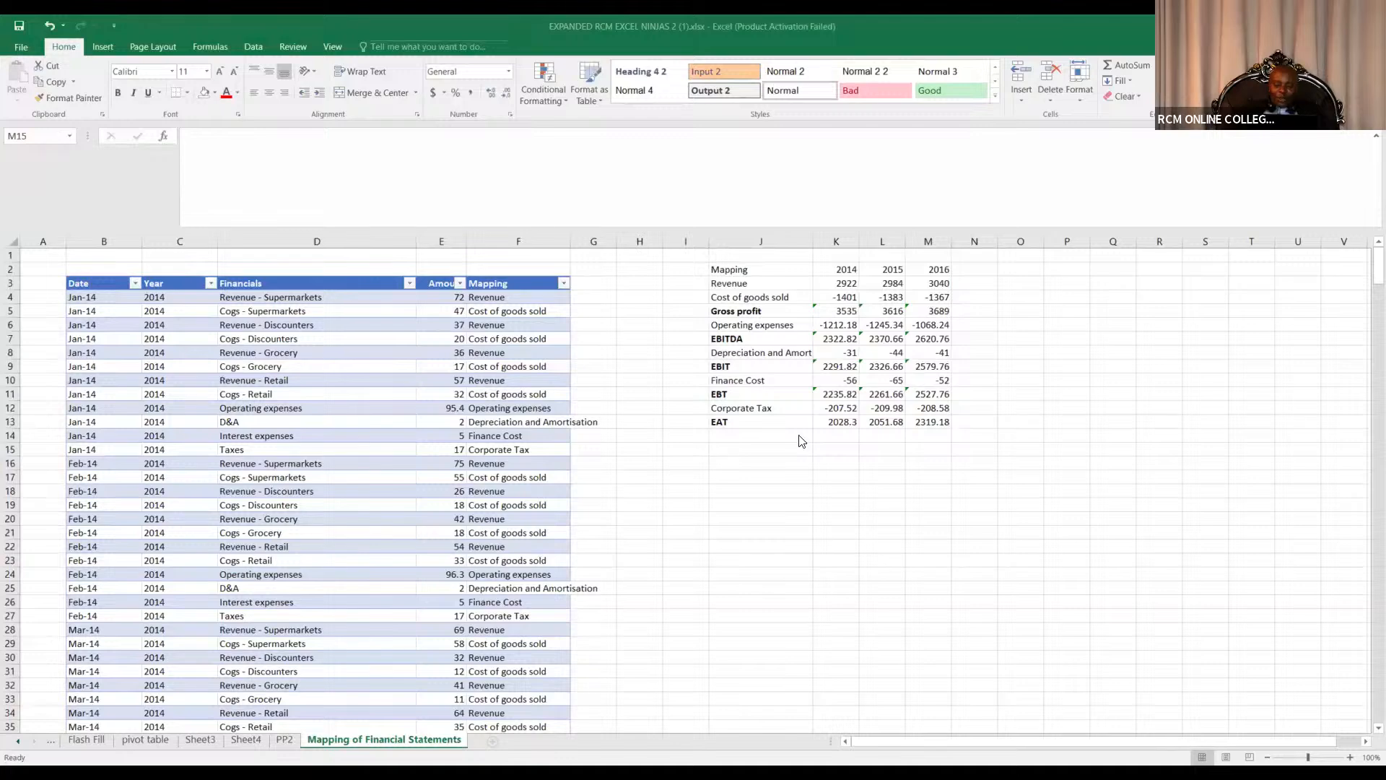
Examine the 2014 Gross profit formula and the cells it references.
click(773, 455)
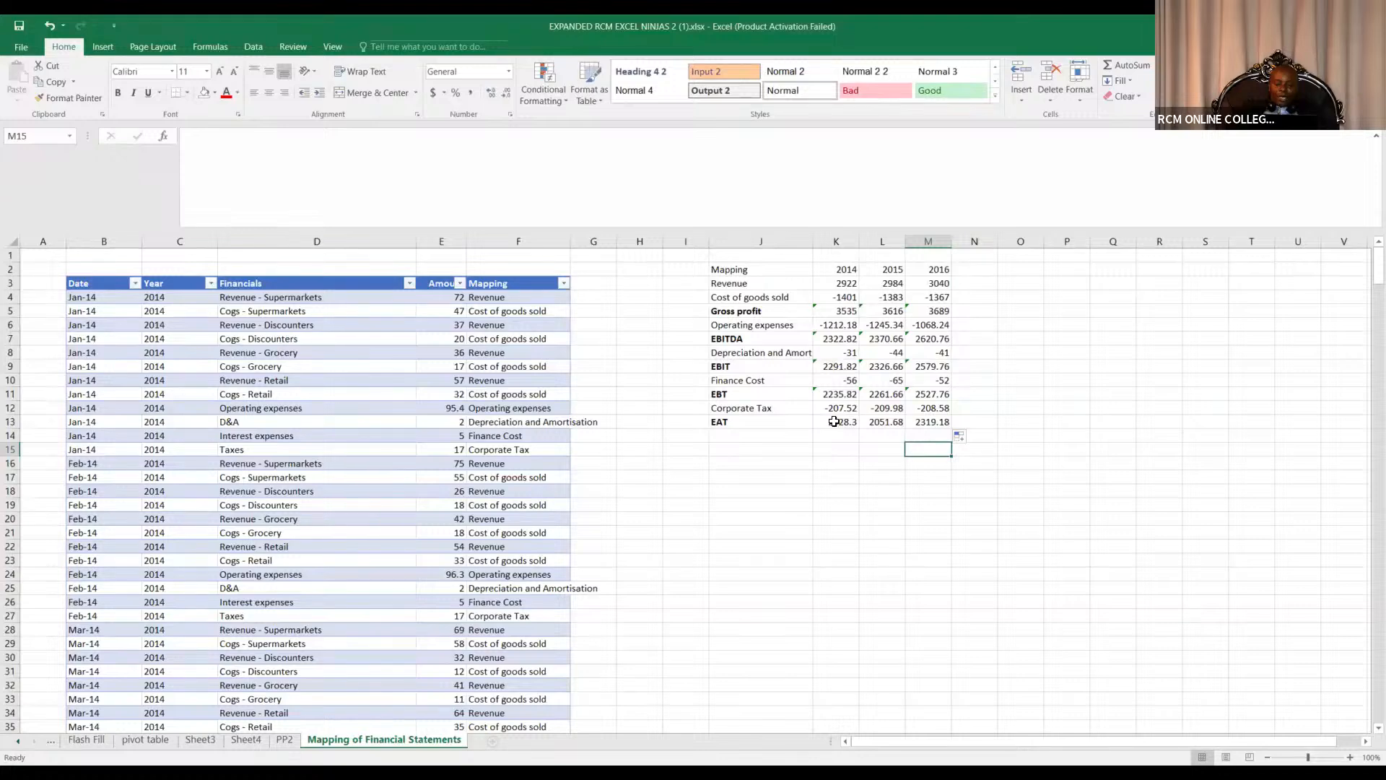
click(837, 310)
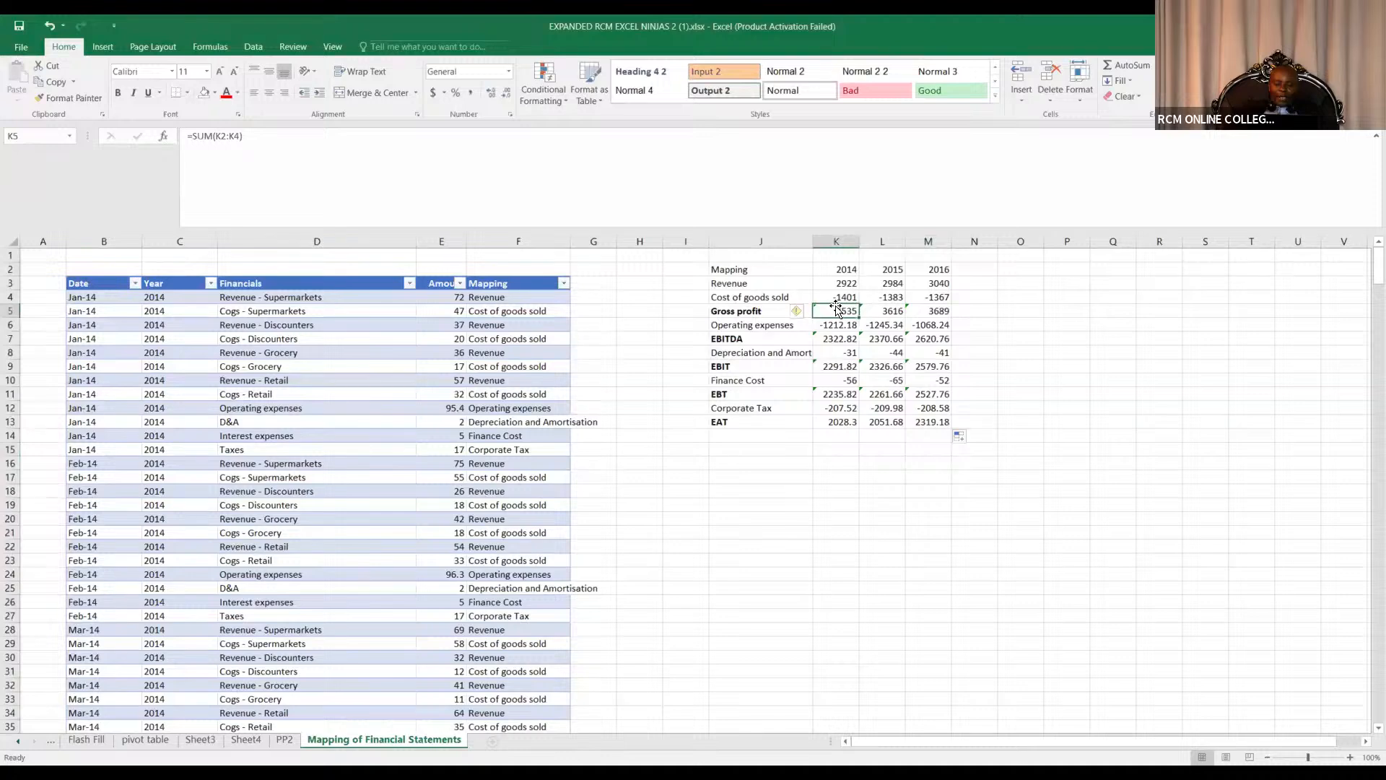
drag(839, 269, 843, 297)
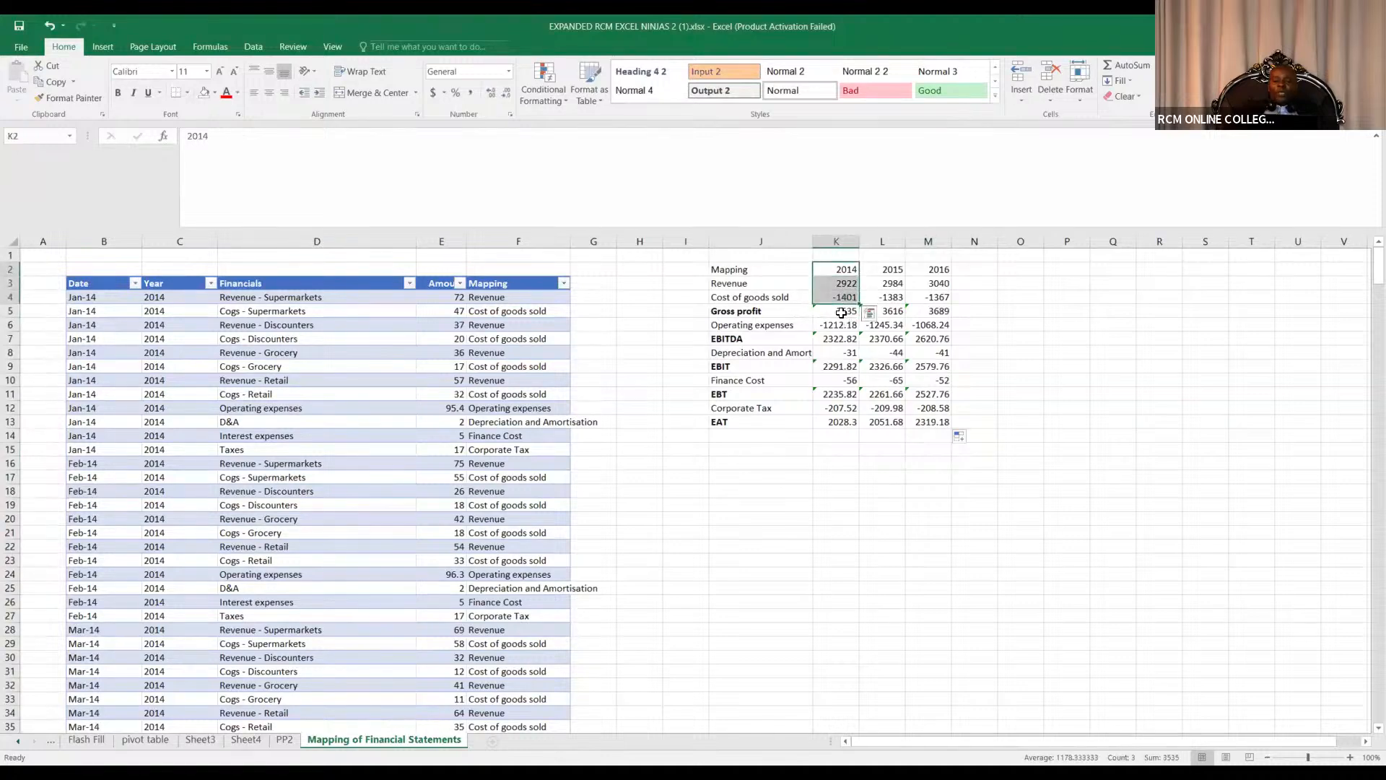
click(838, 313)
click(976, 325)
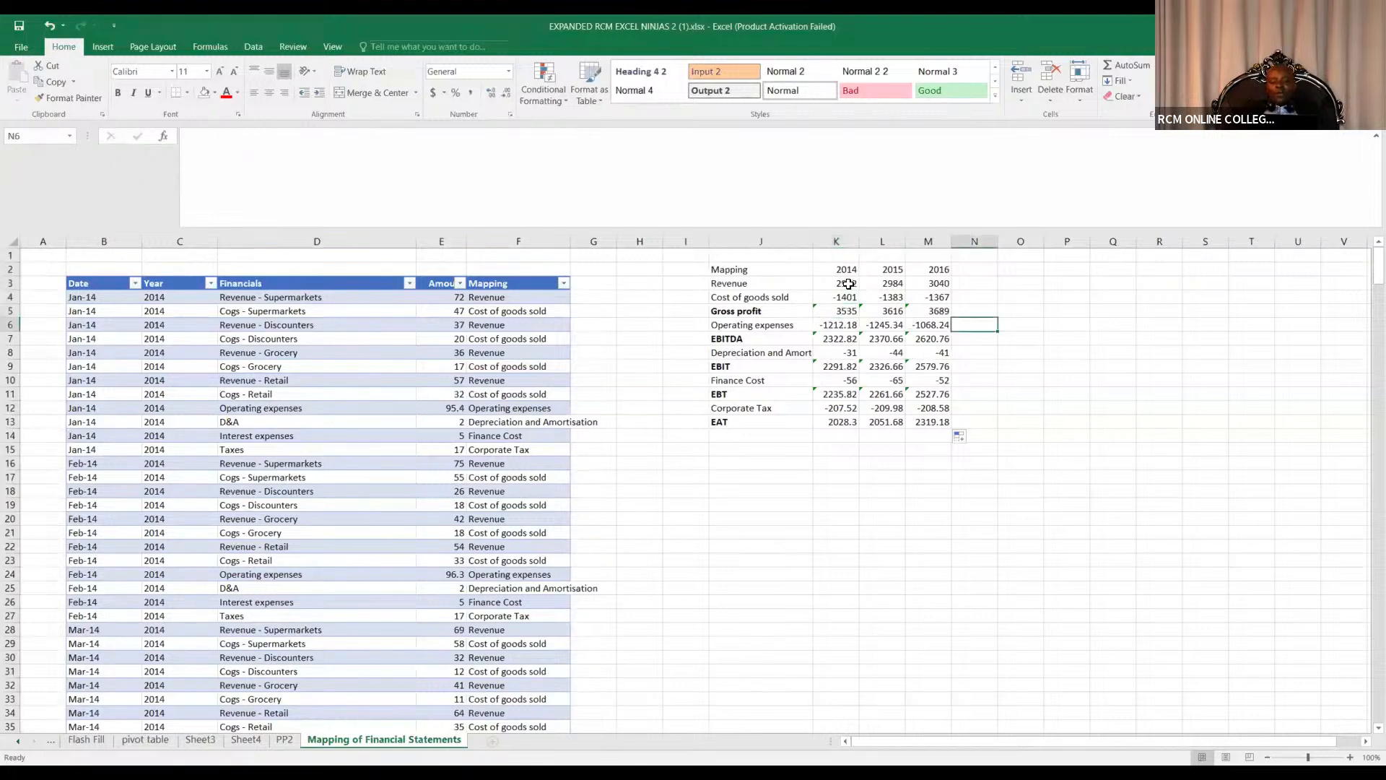
drag(793, 273, 929, 276)
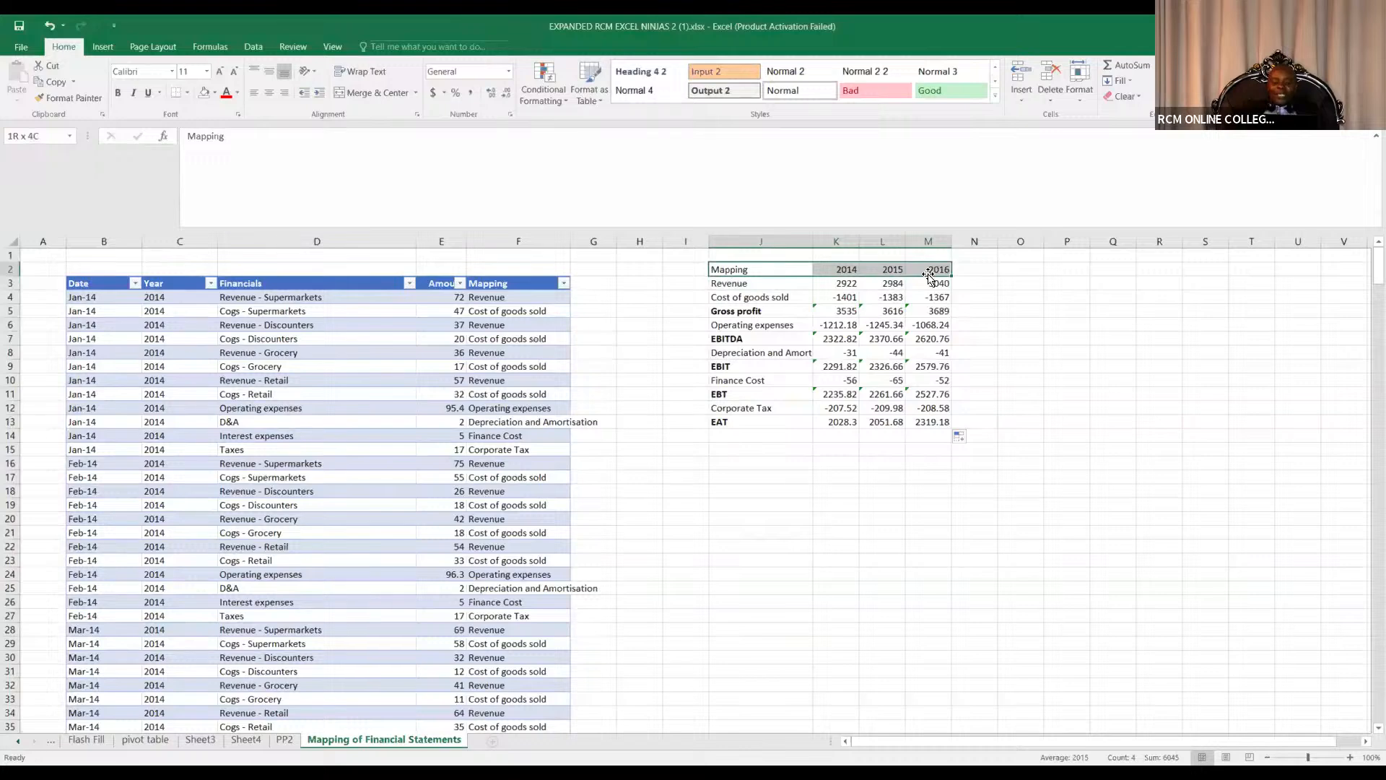
click(847, 311)
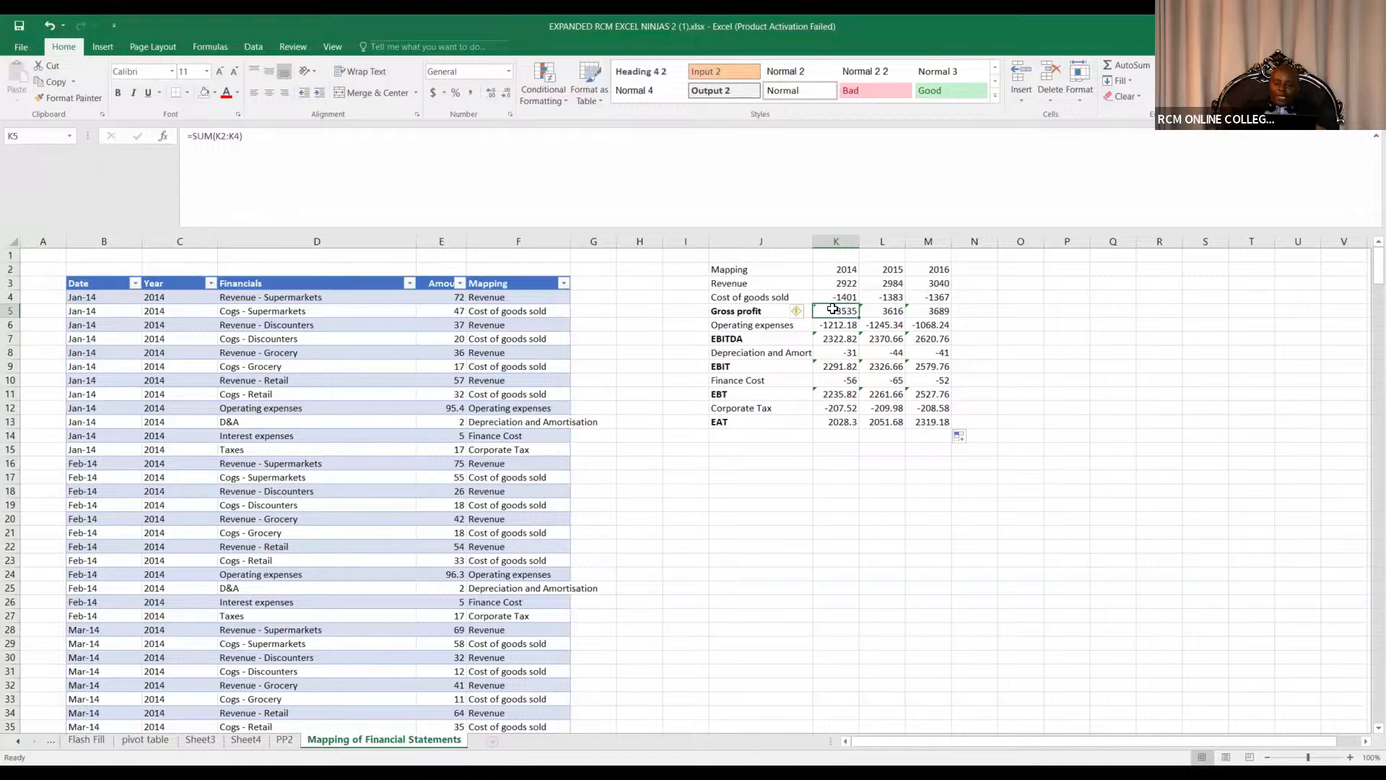
Rebuild Gross profit as a SUM of Revenue and Cost of goods sold, filled across 2014 to 2016.
key(Delete)
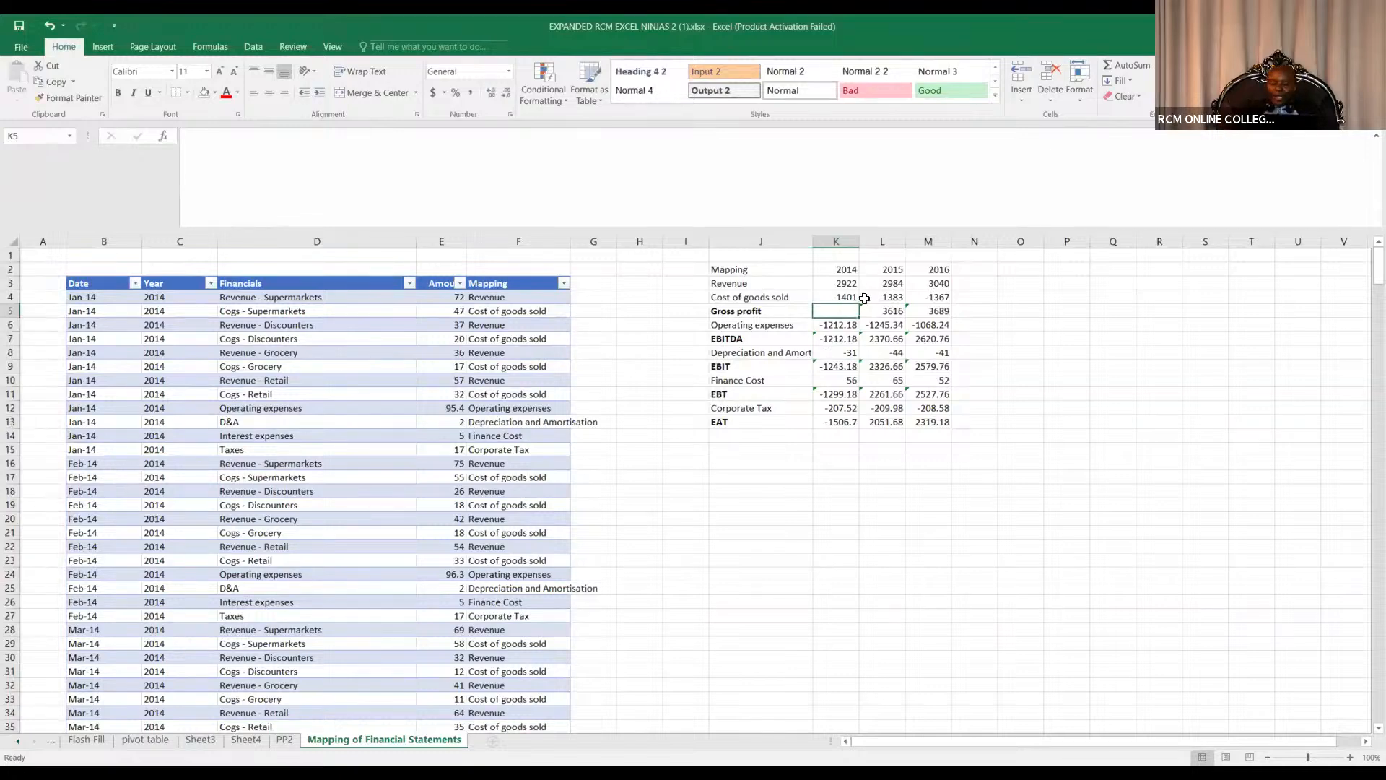
key(alt+equal)
drag(859, 263, 857, 276)
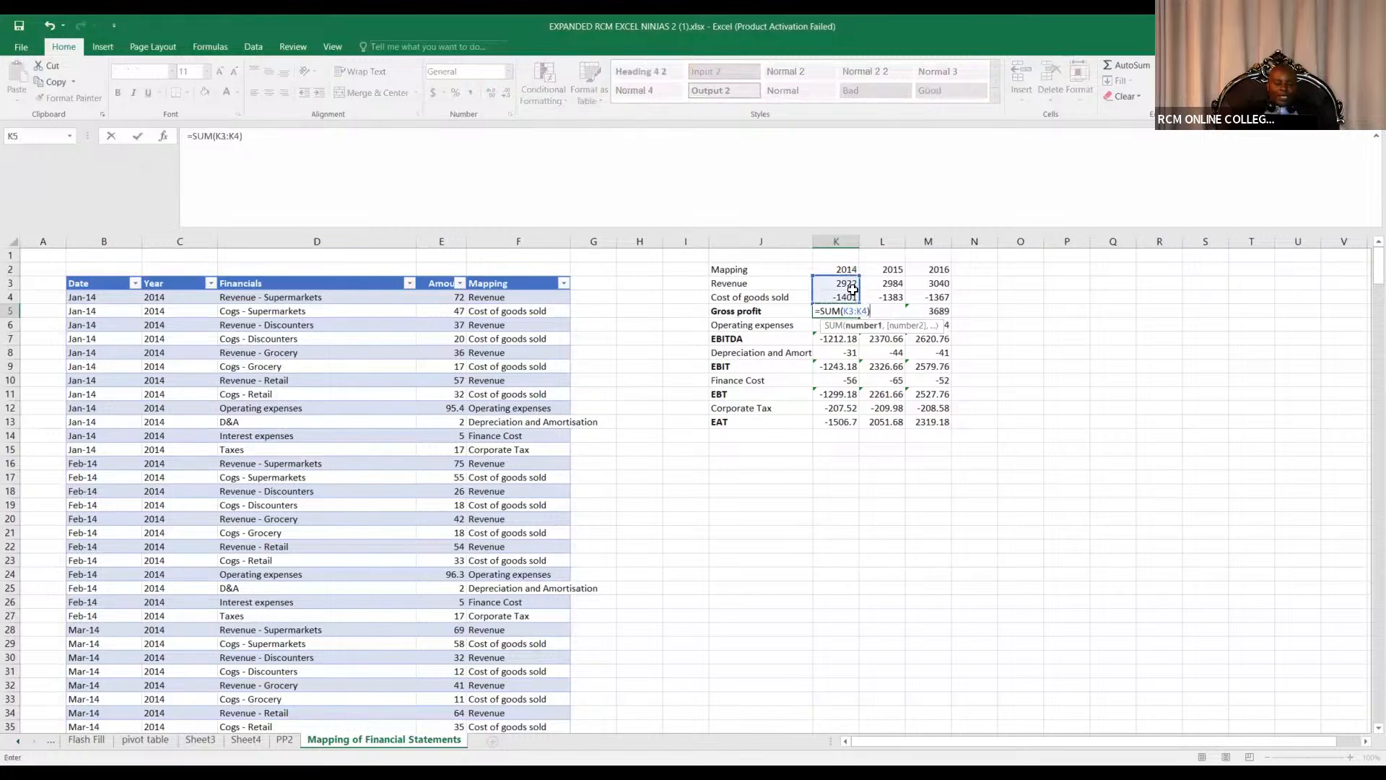
key(ctrl+Return)
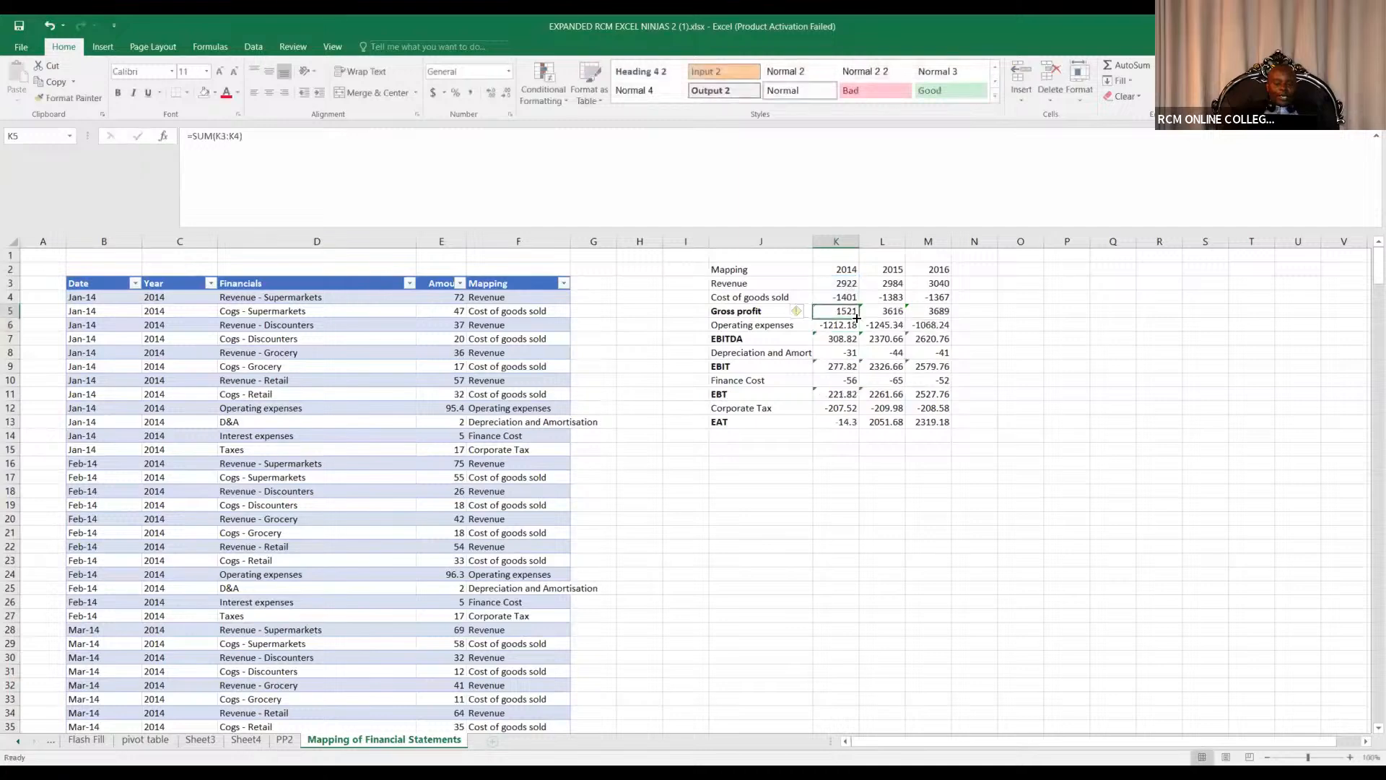
drag(862, 317, 947, 315)
click(998, 299)
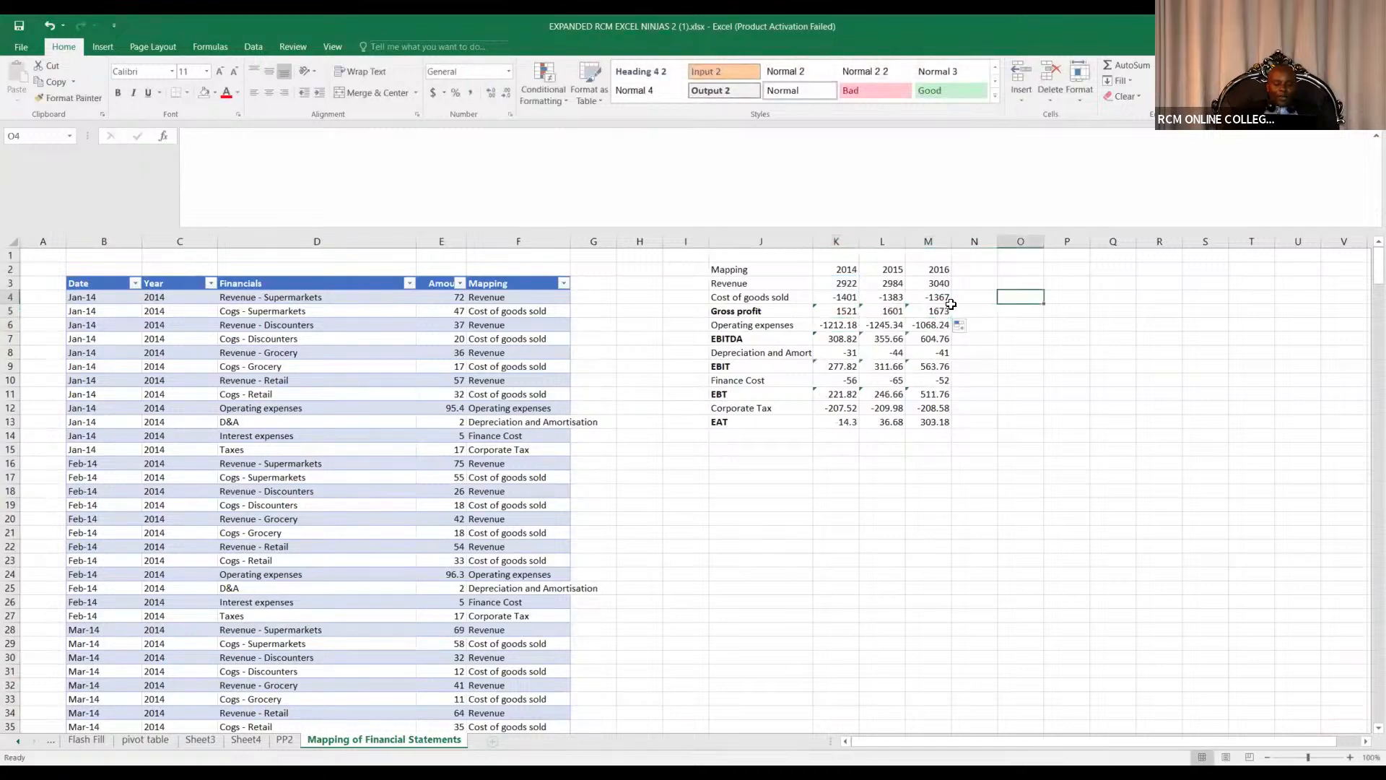
Check the Gross profit and EBITDA formulas, then switch to the other Excel workbook window.
click(845, 312)
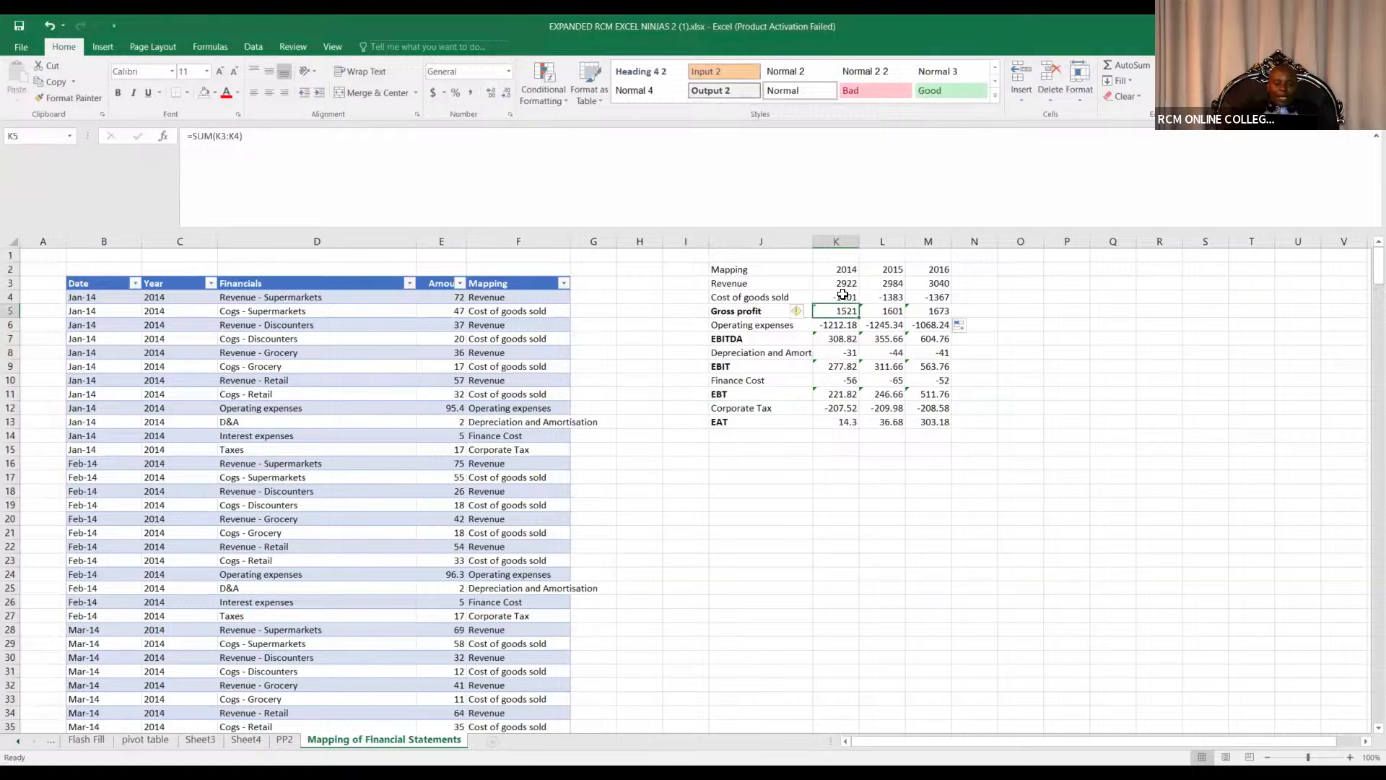
click(847, 339)
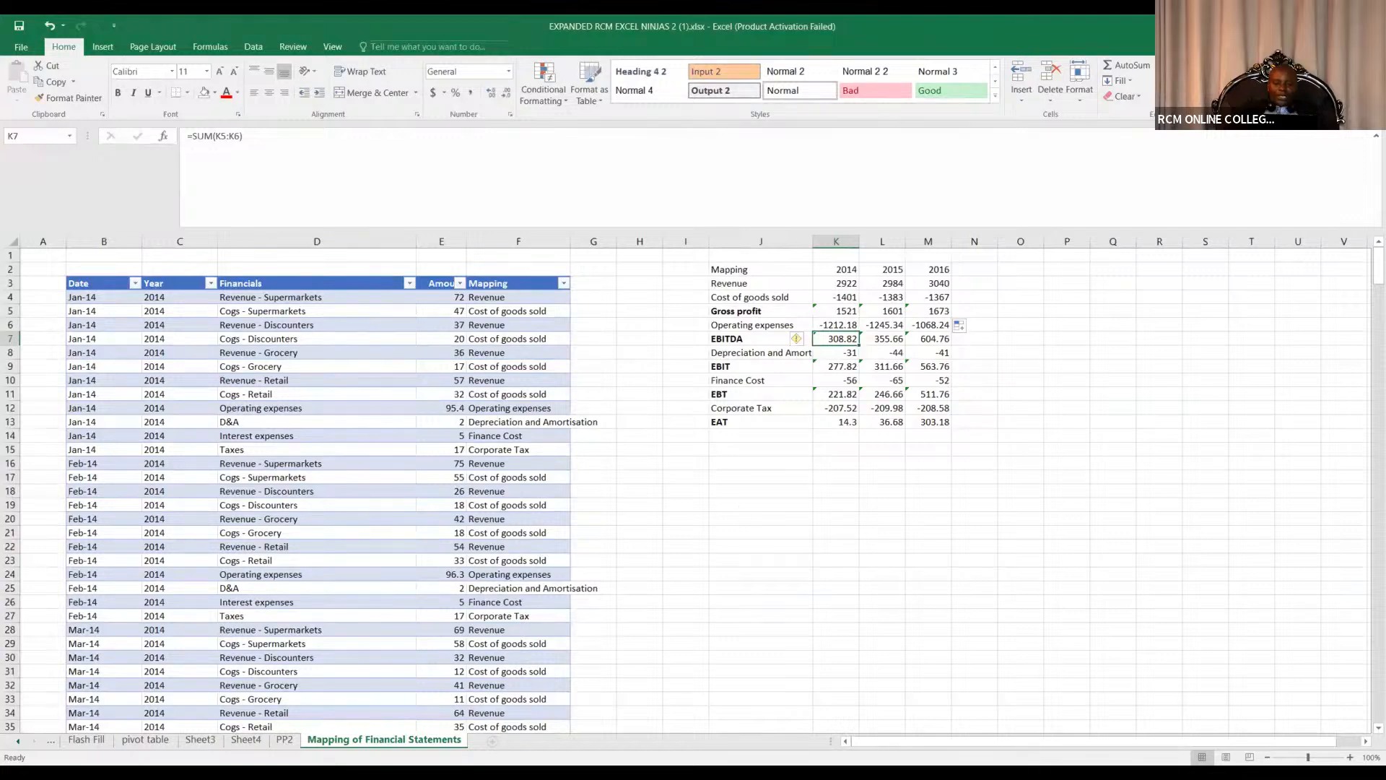
key(alt+Tab)
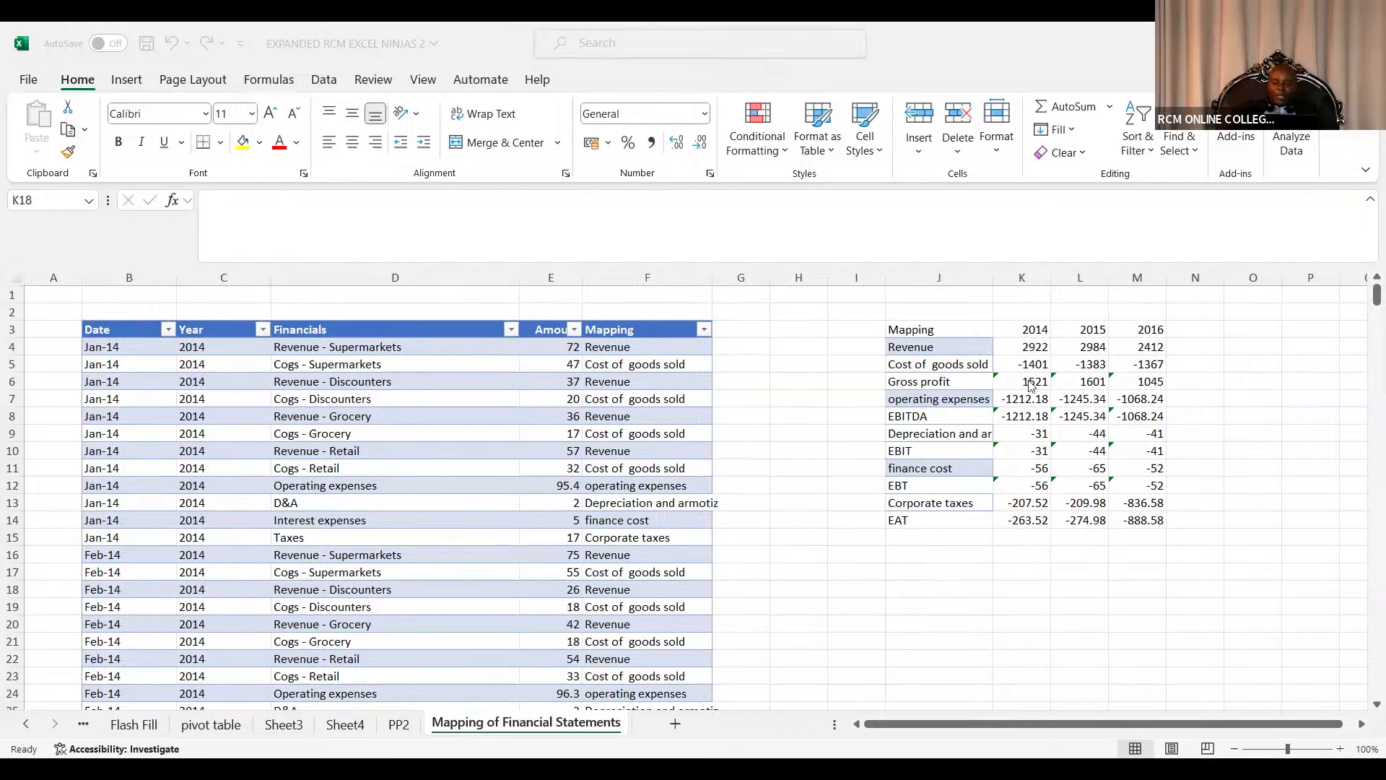
Rebuild EBITDA as a SUM of Gross profit and operating expenses, filled across 2014 to 2016.
click(1019, 526)
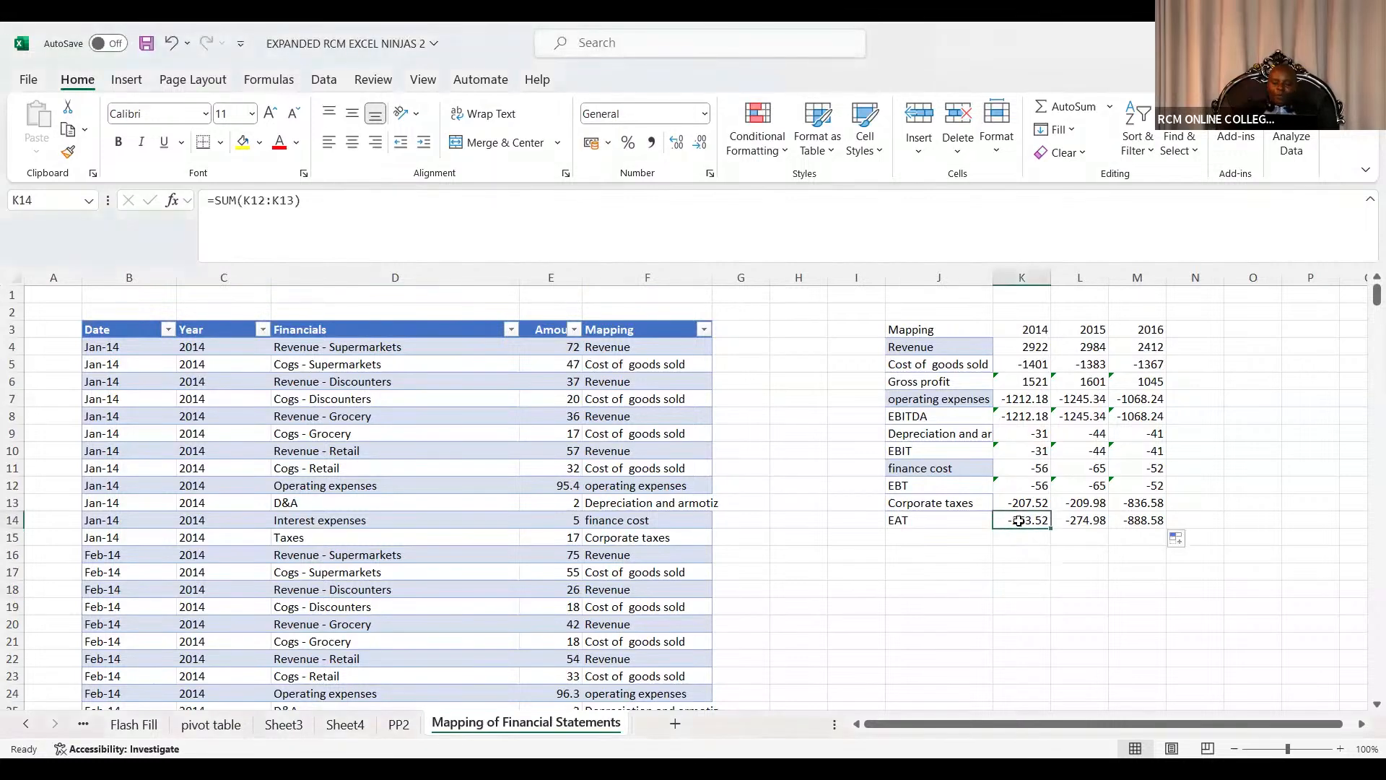
click(1011, 486)
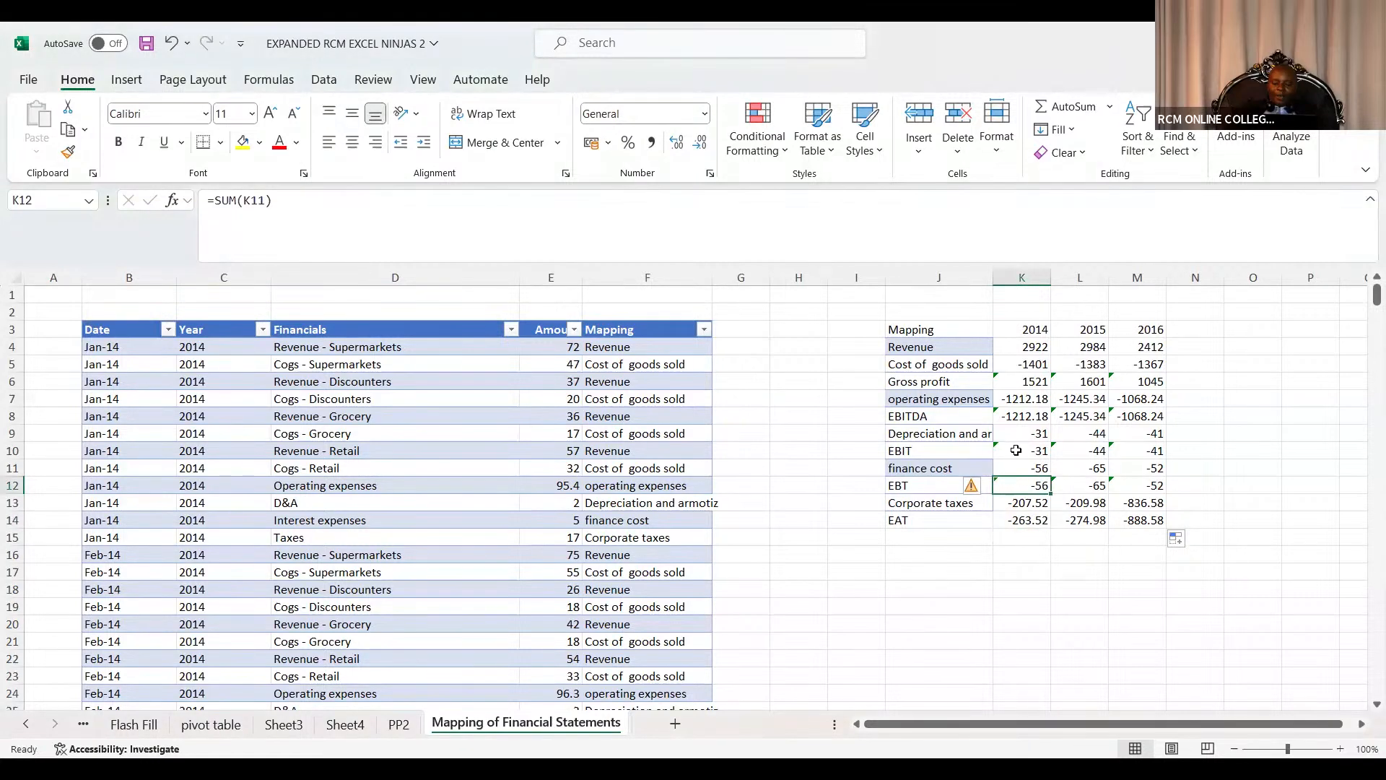
click(1024, 416)
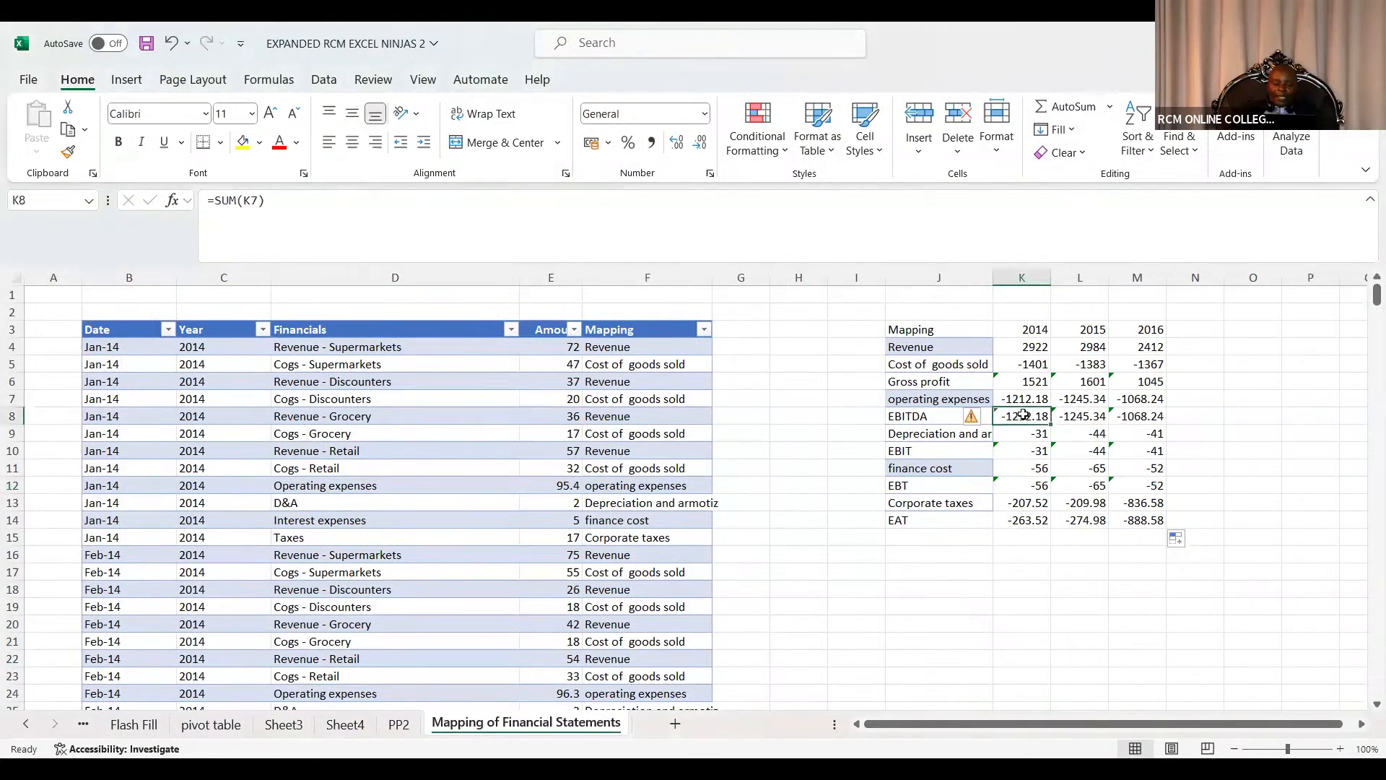
double_click(1023, 416)
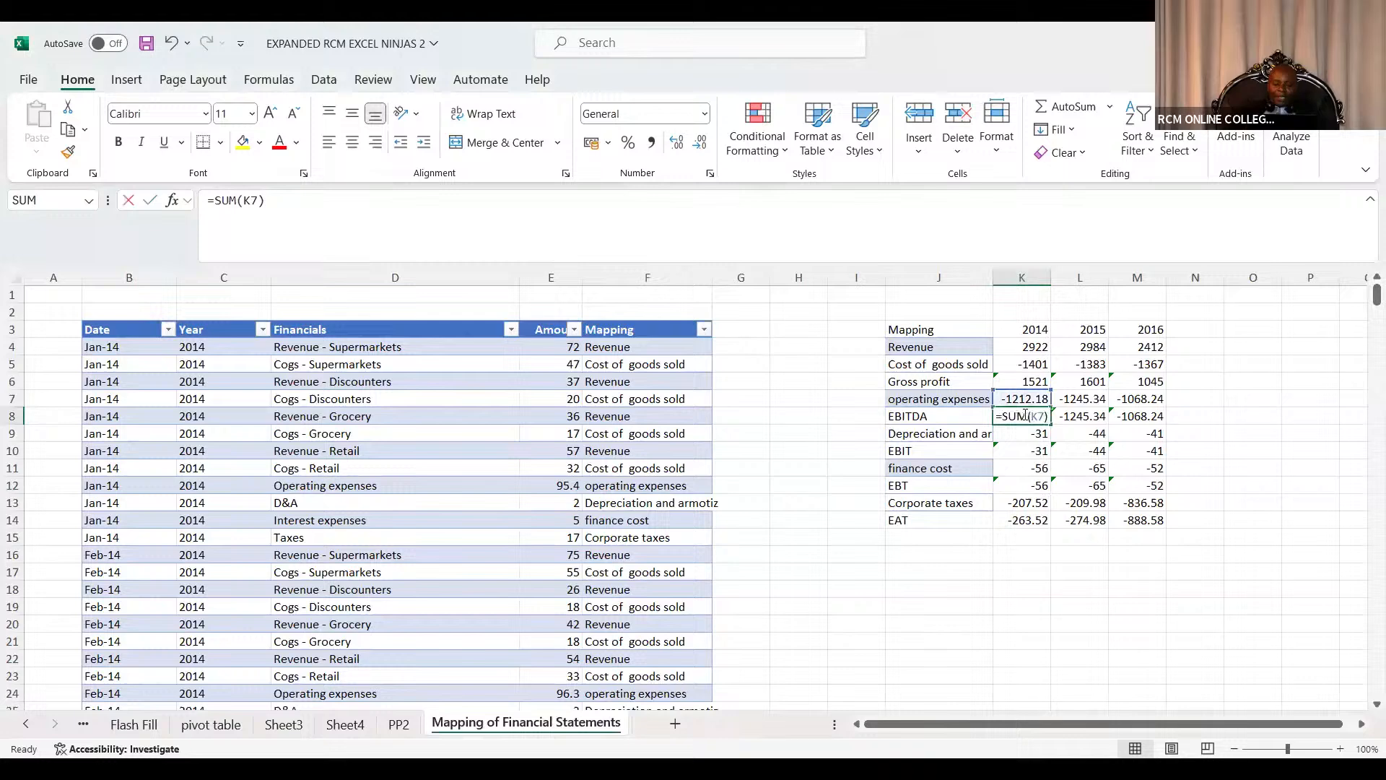
click(1212, 383)
click(1035, 413)
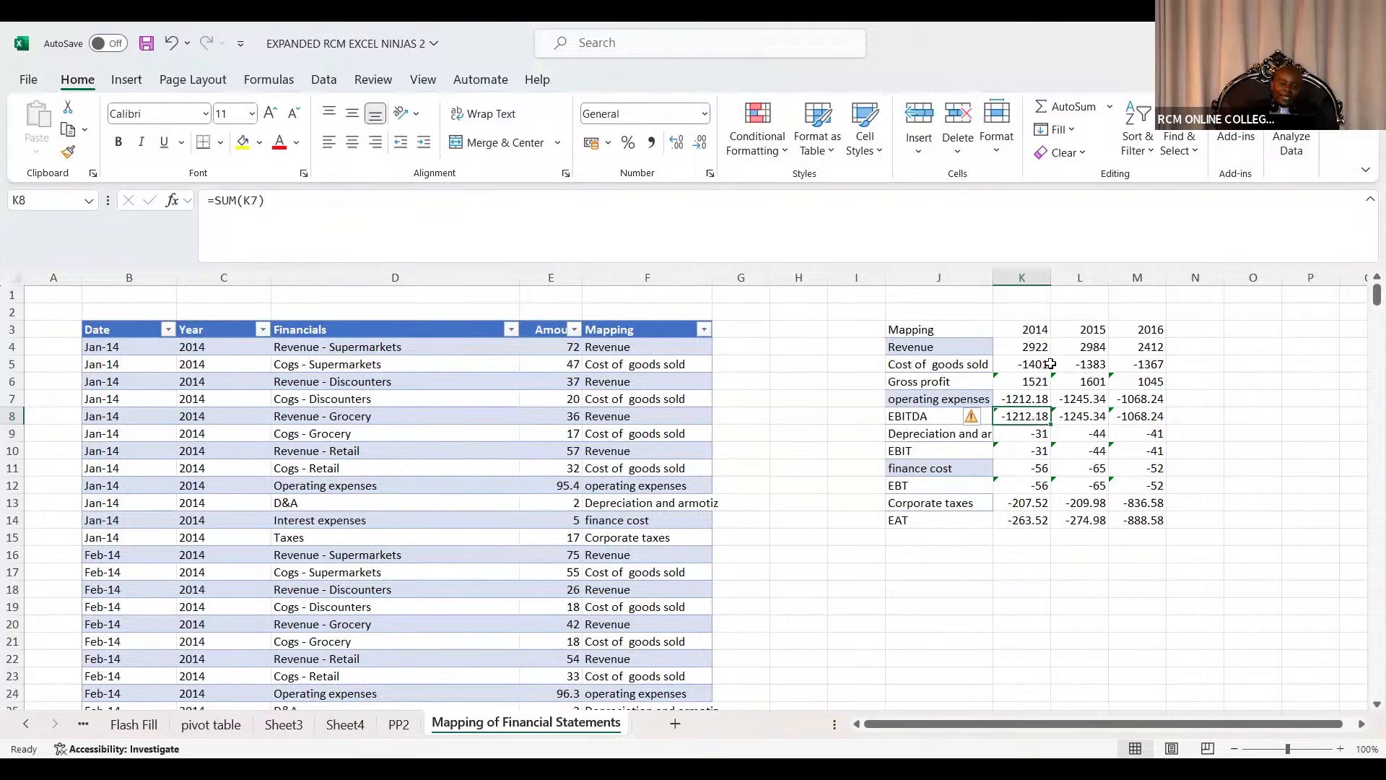
key(F2)
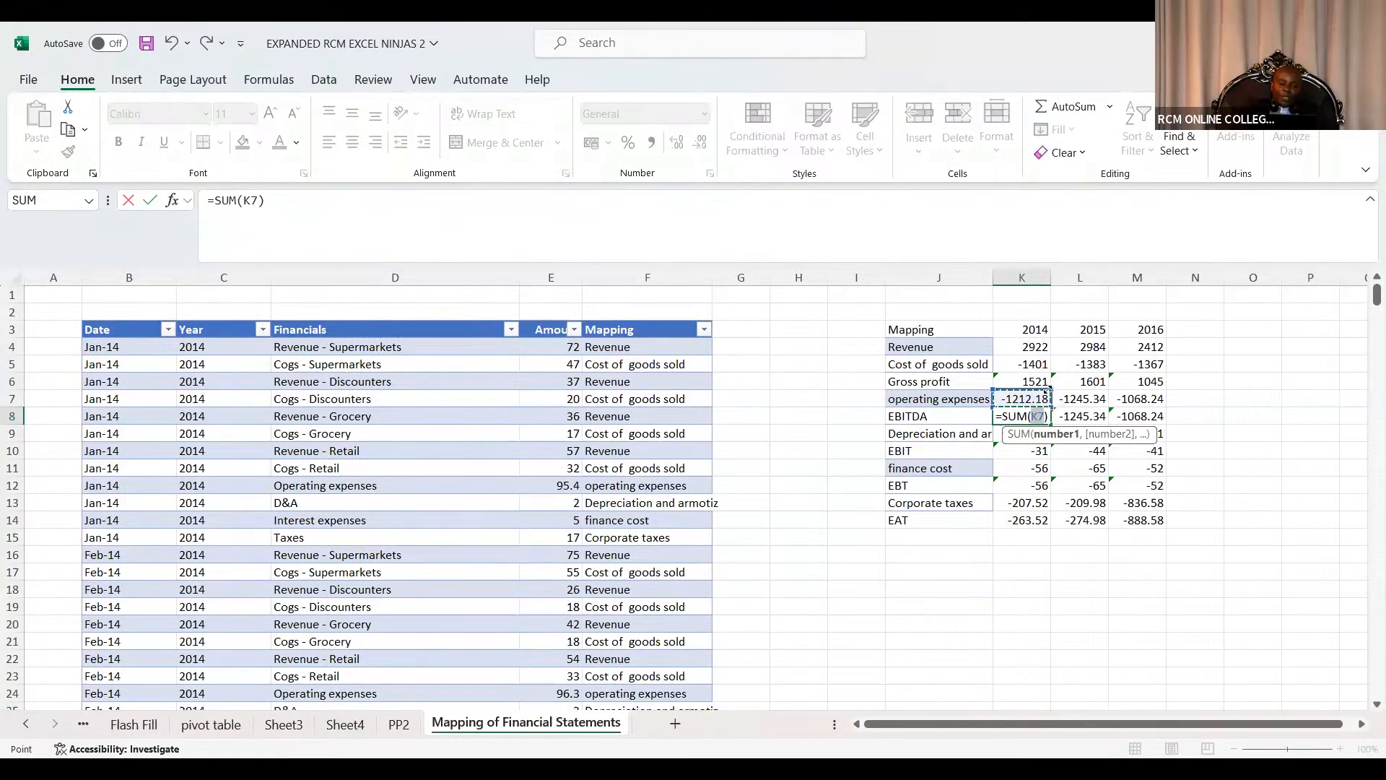
drag(1040, 400, 1045, 381)
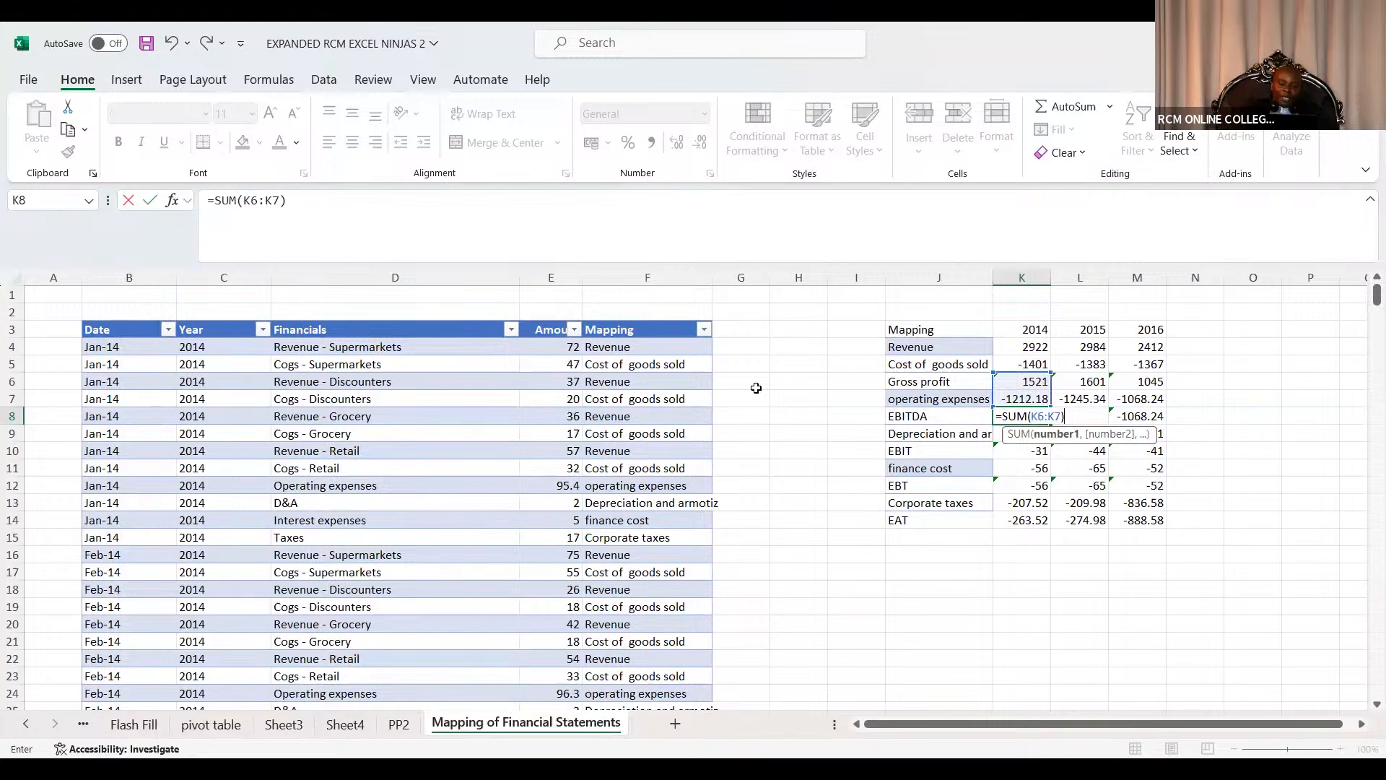
key(Return)
click(1040, 417)
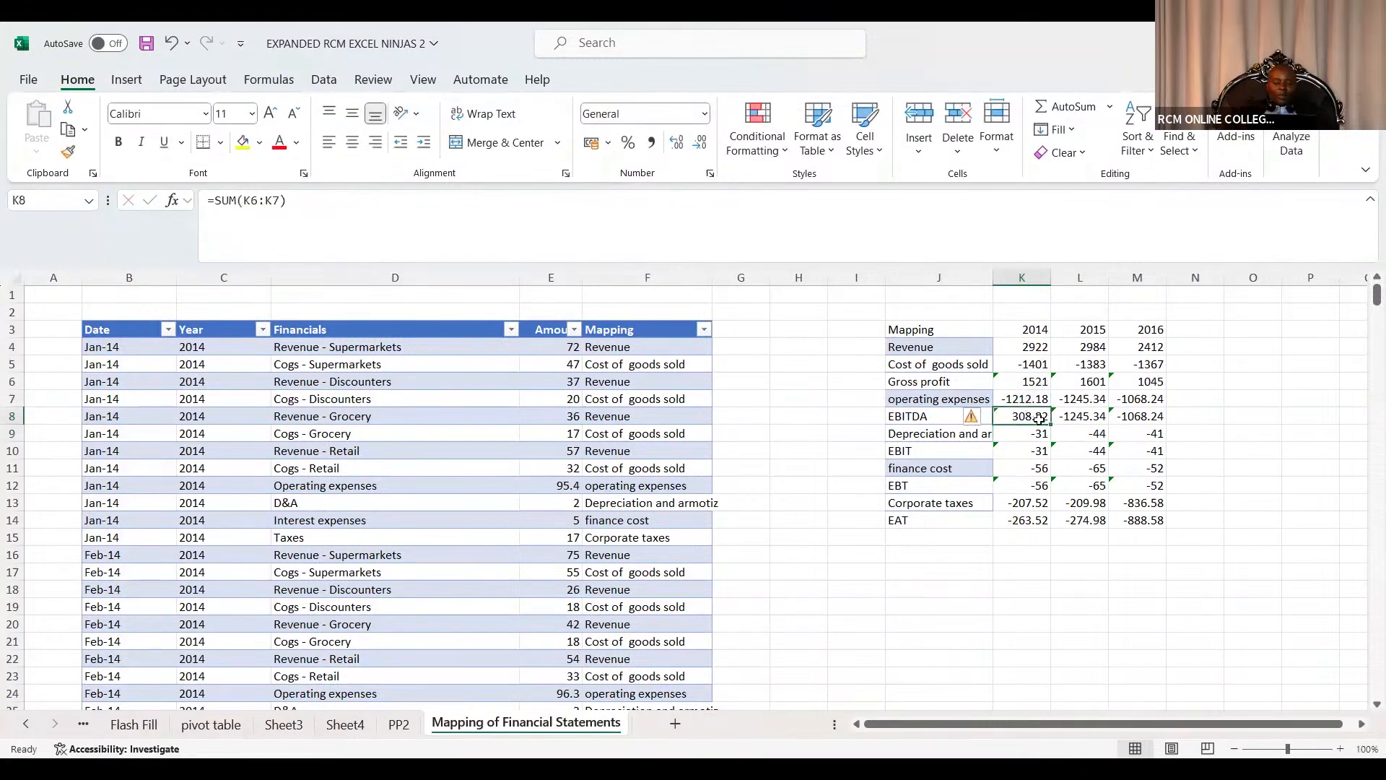
drag(1052, 425, 1147, 429)
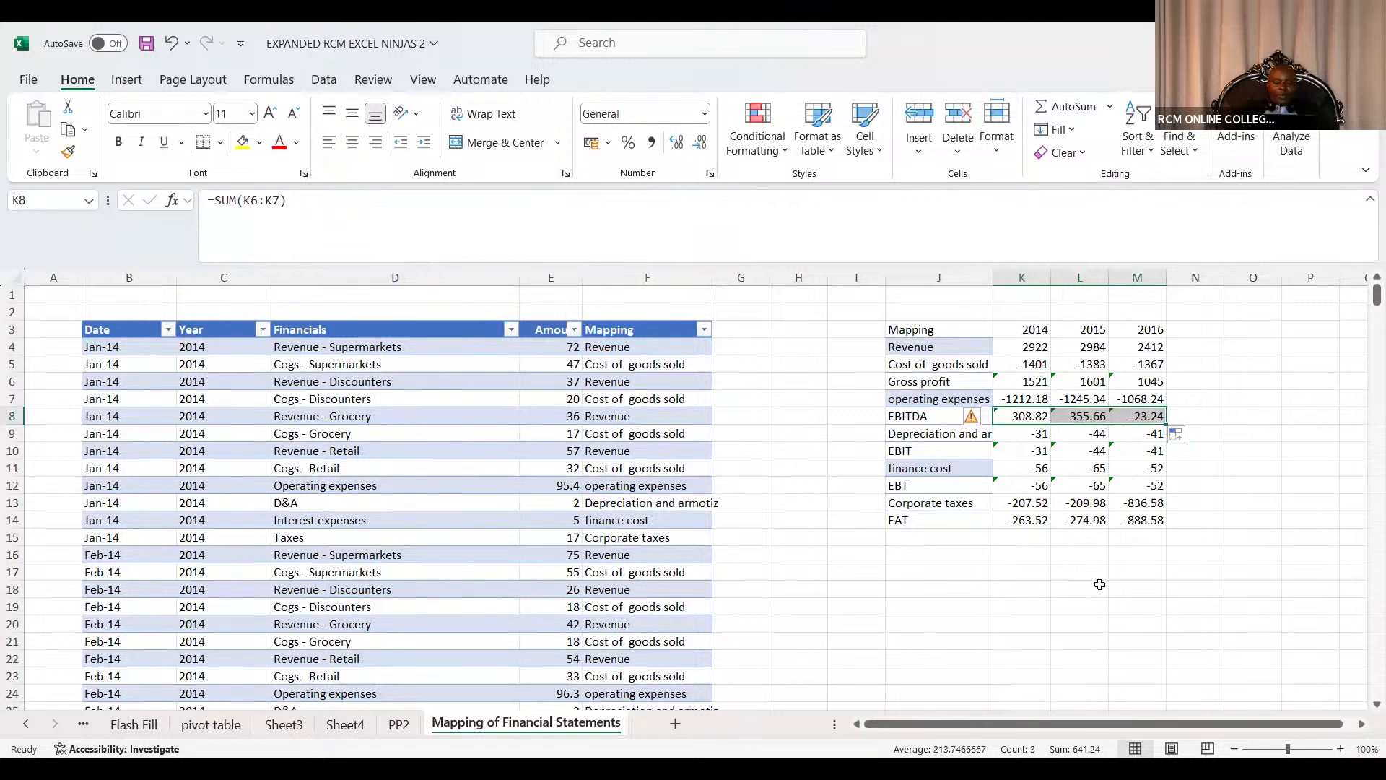
Rebuild EBIT as a SUM of EBITDA and Depreciation and amortisation, filled across all three years.
click(1042, 452)
key(alt+equal)
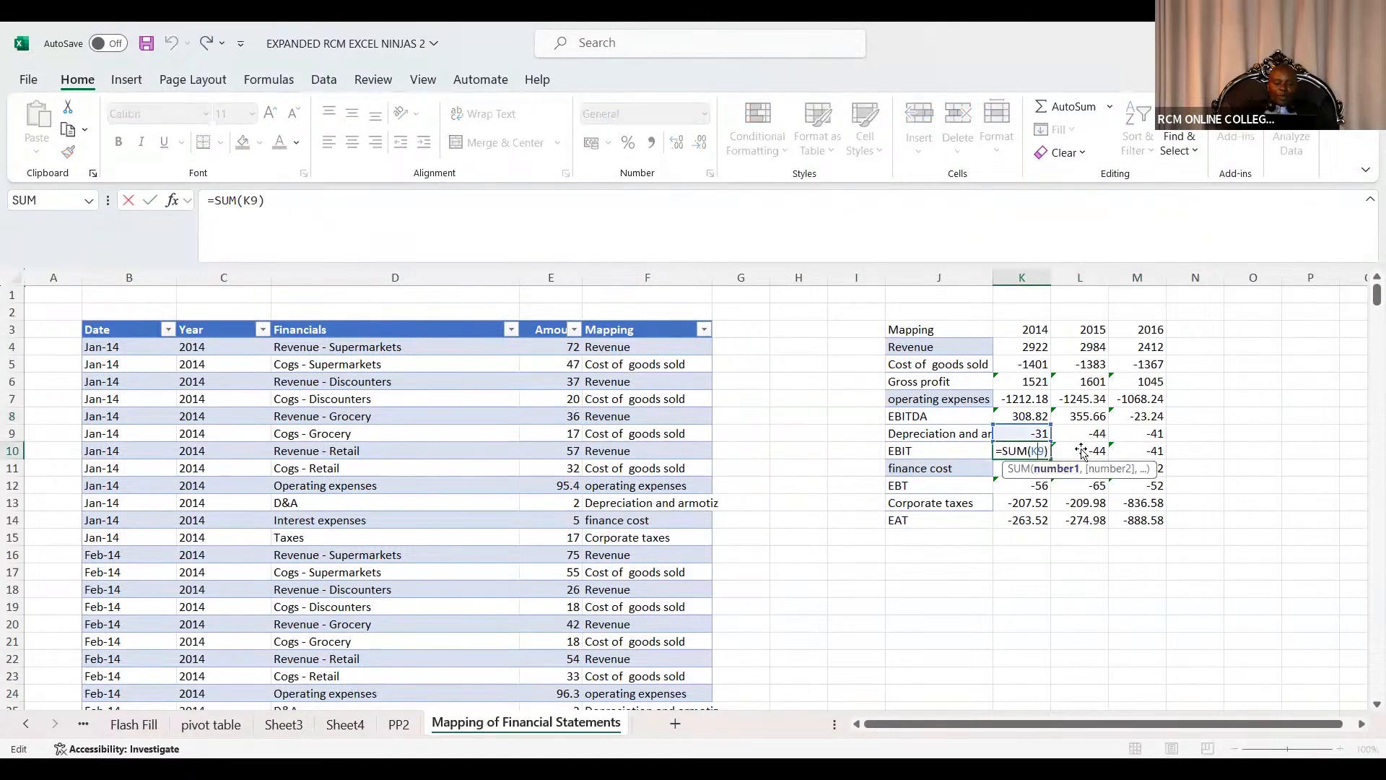
click(1011, 449)
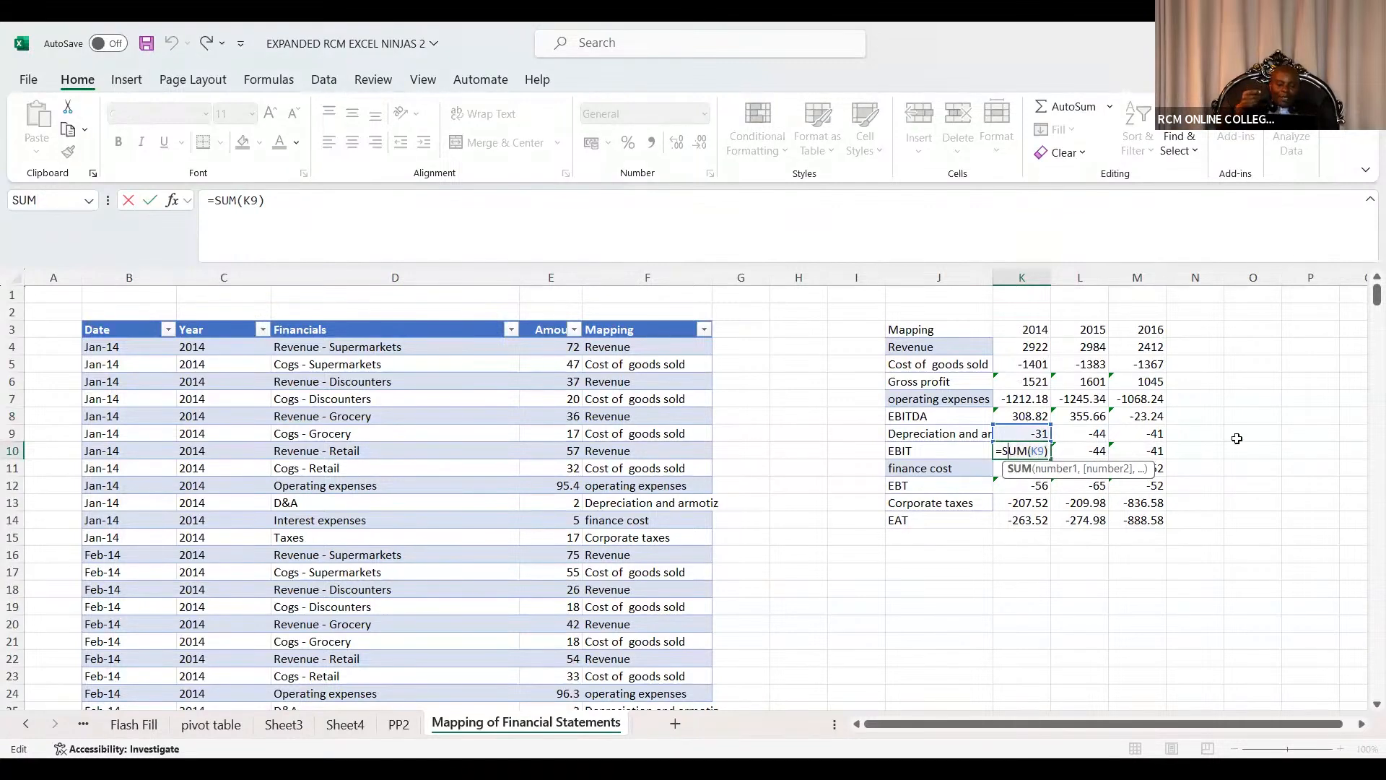
click(1237, 438)
click(1037, 450)
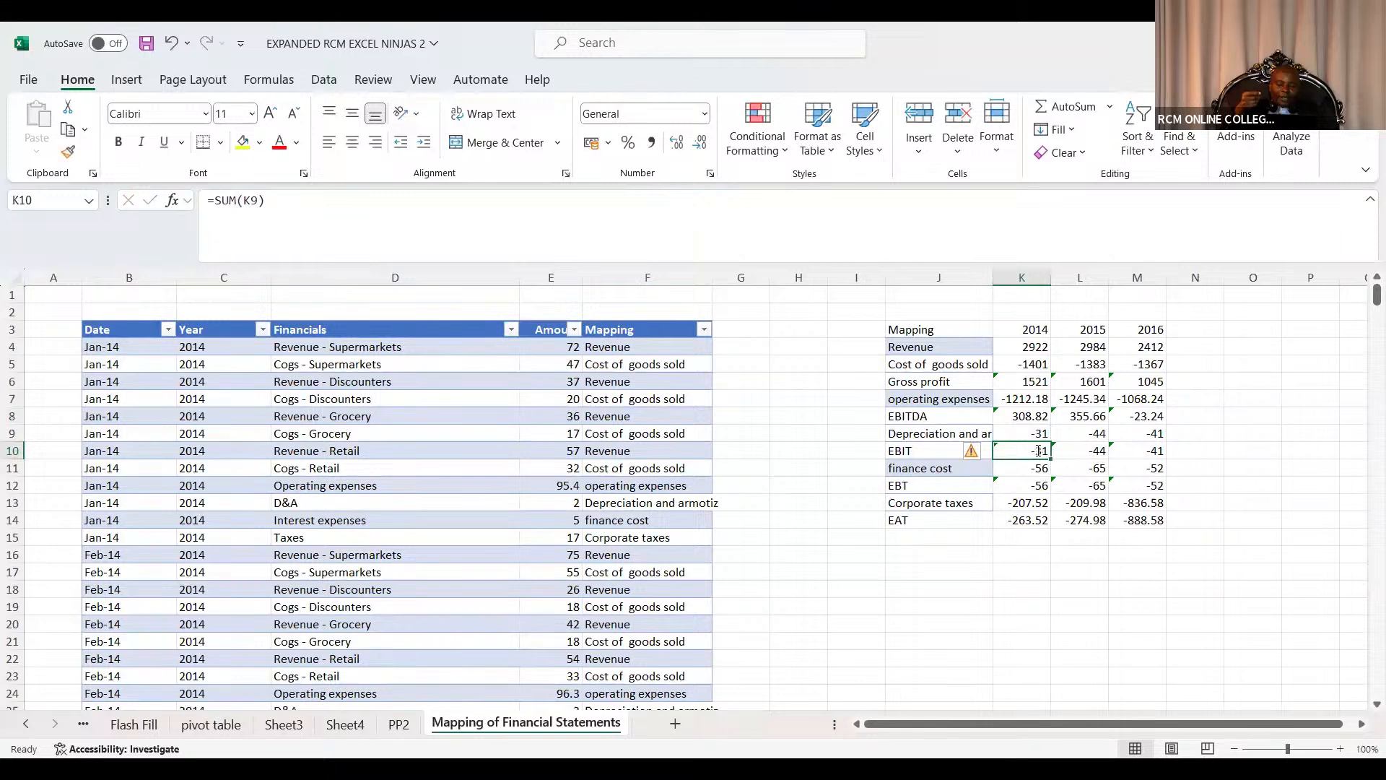
key(alt+equal)
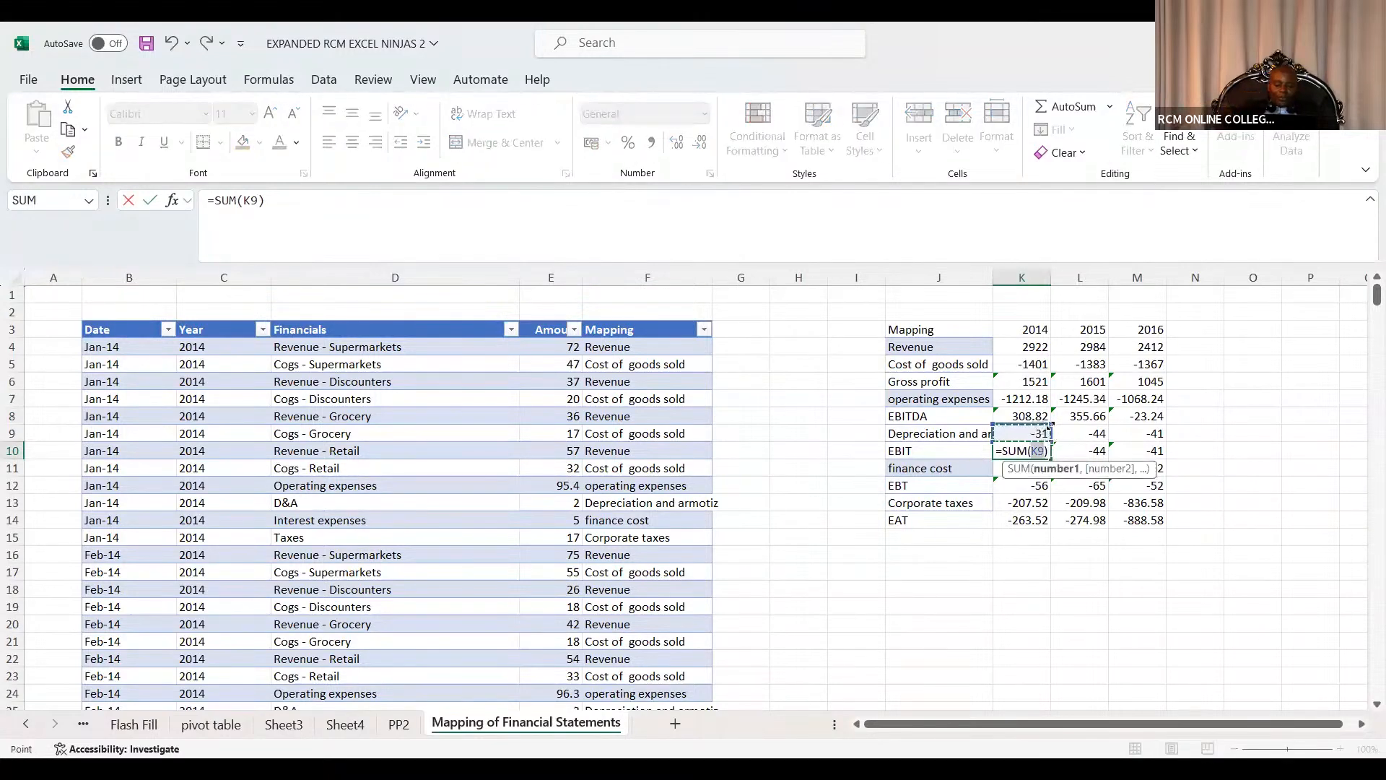
drag(1047, 433, 1058, 411)
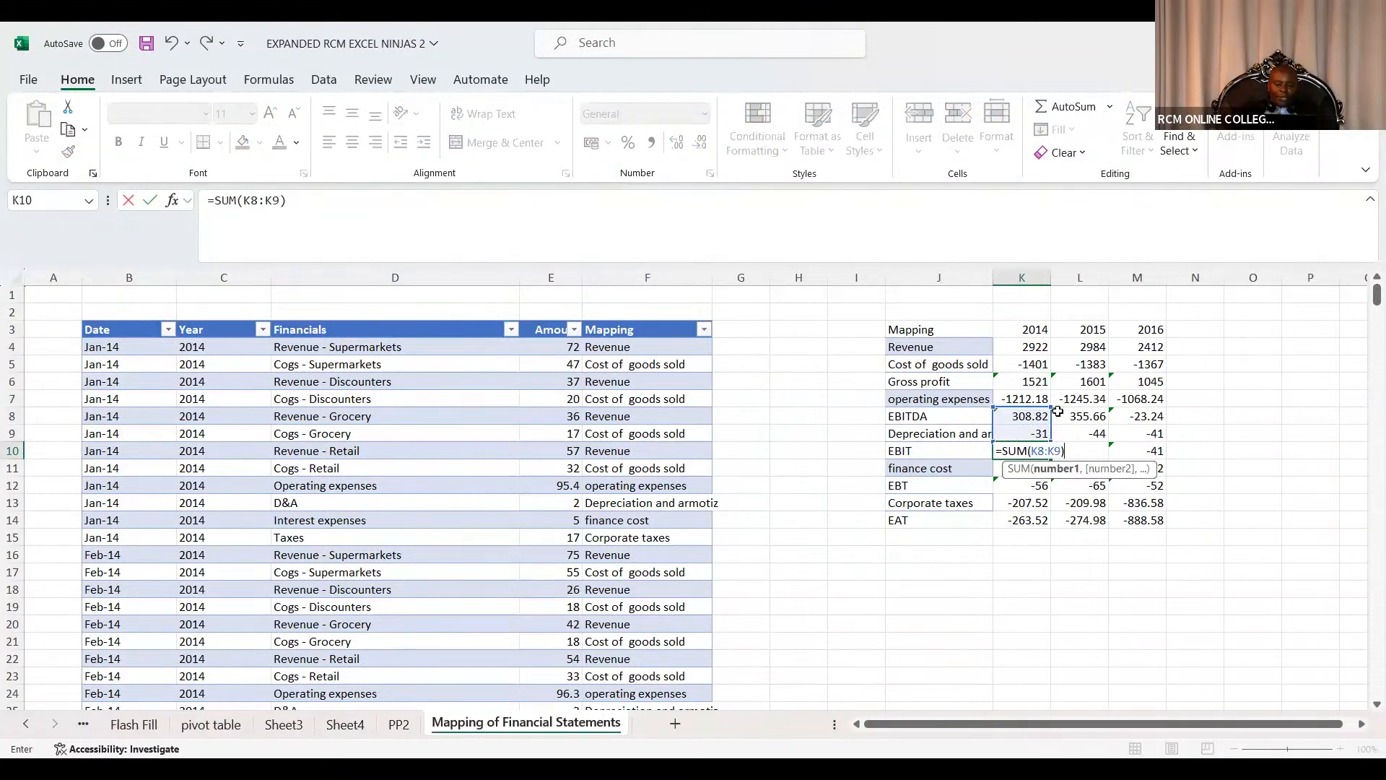
key(Return)
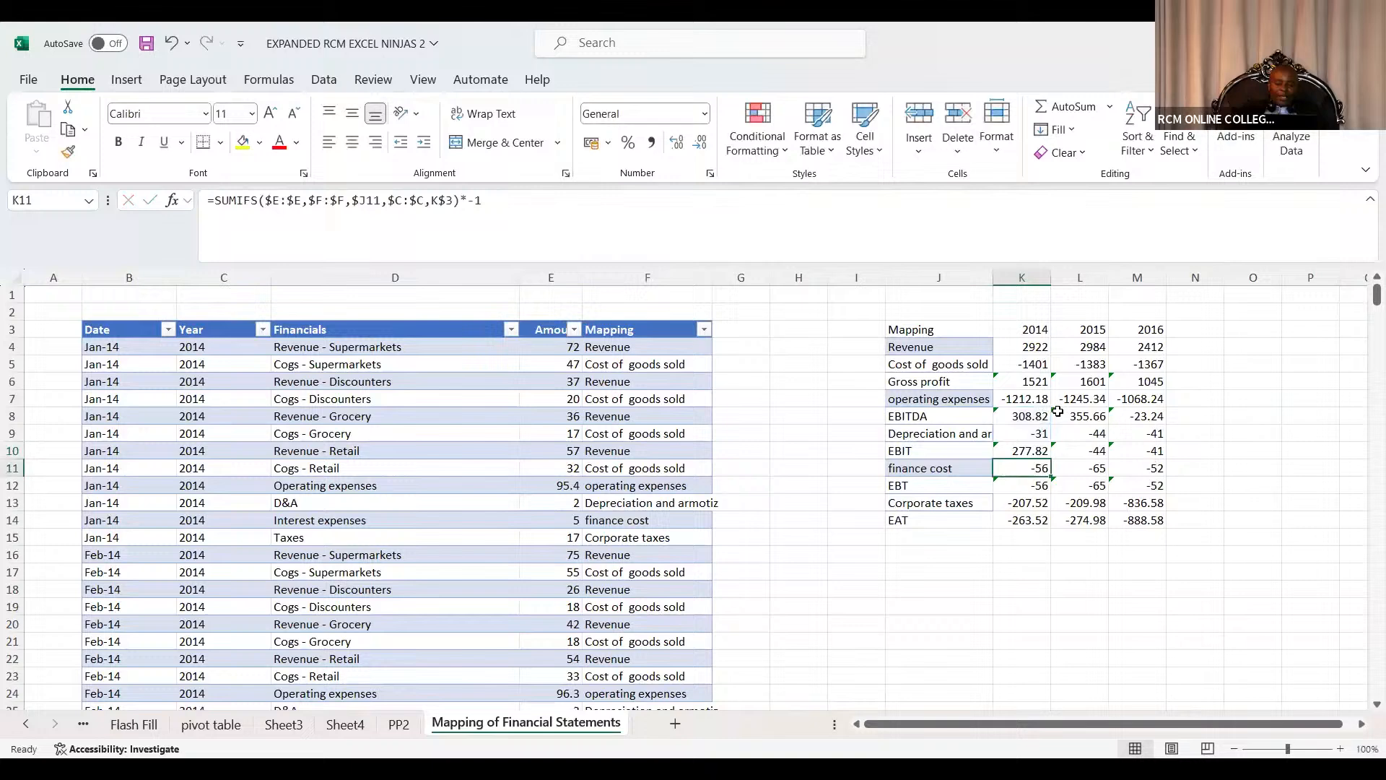
click(1042, 448)
drag(1050, 459, 1144, 463)
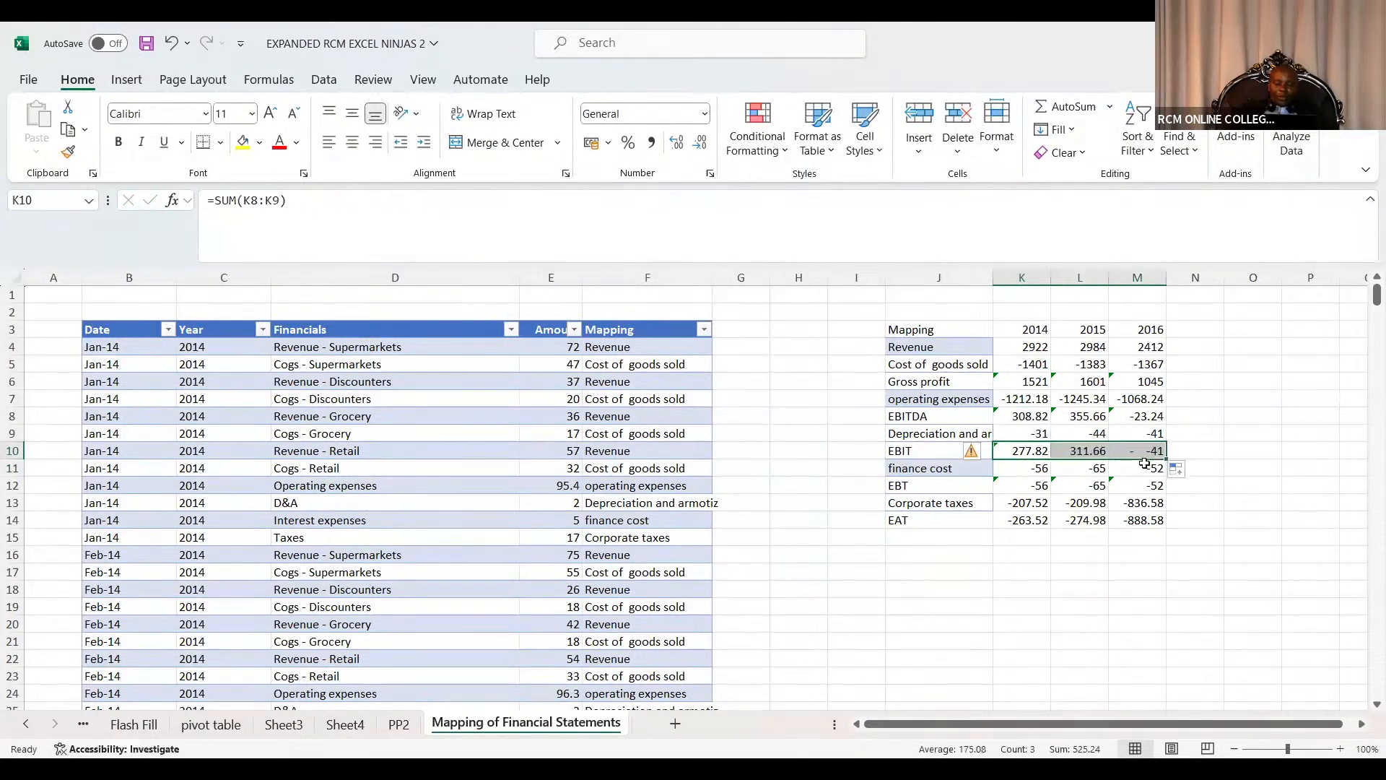
Rebuild EBT as a SUM of EBIT and finance cost, filled across all three years.
click(1041, 486)
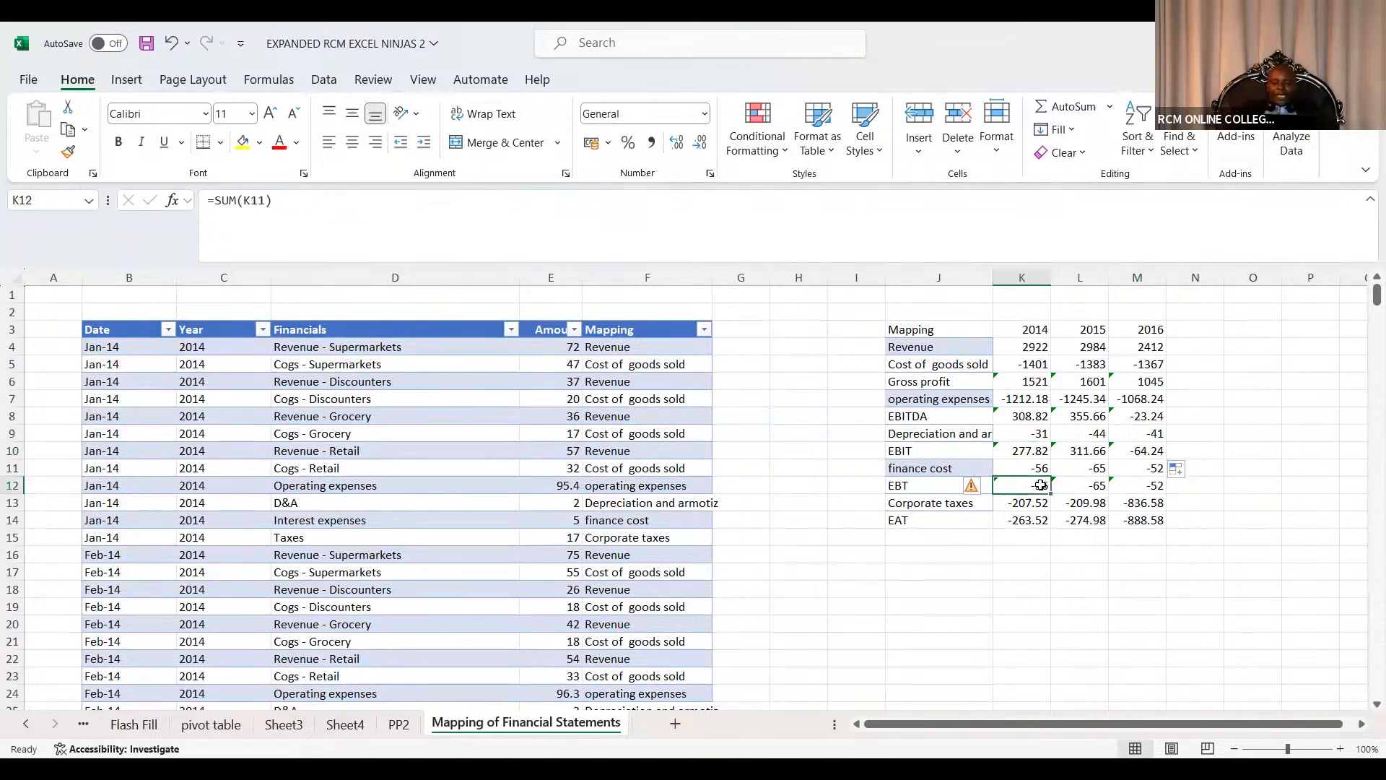
double_click(1042, 486)
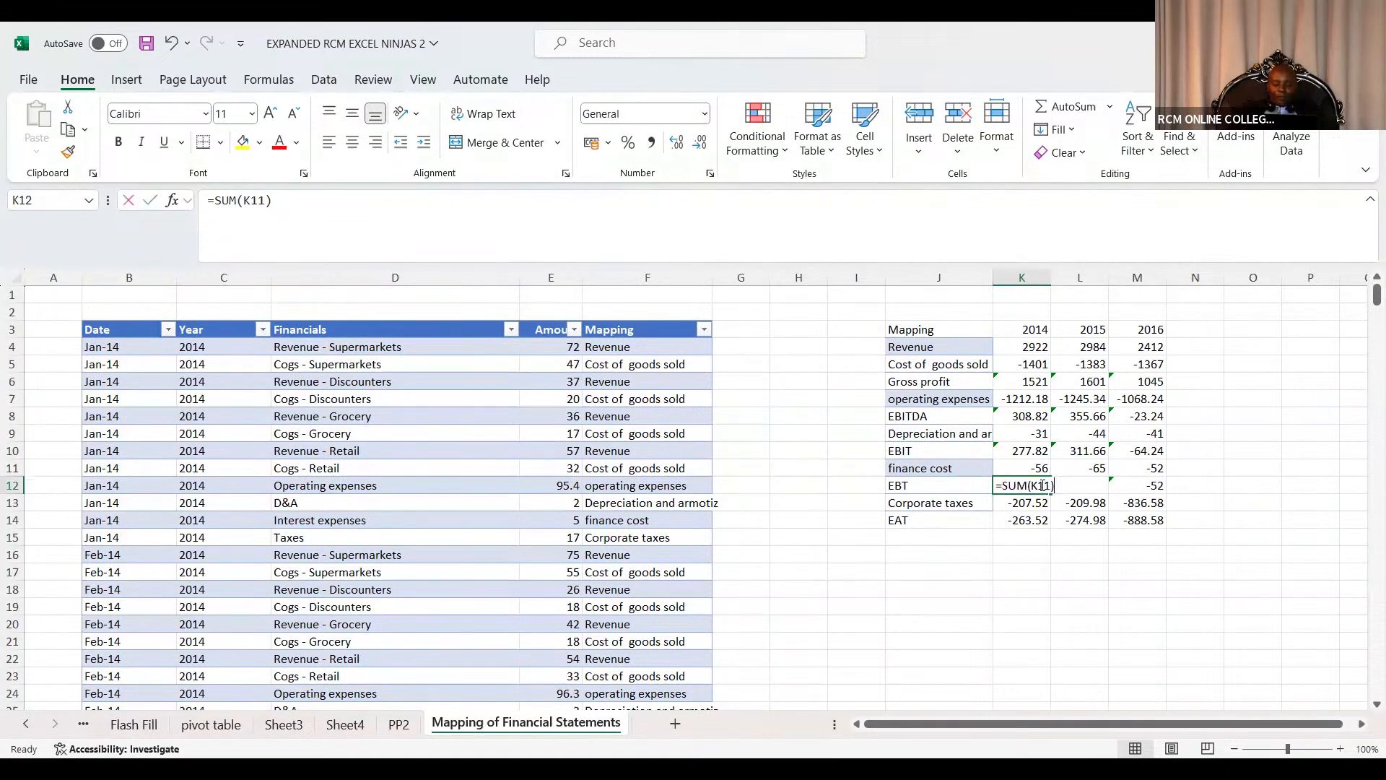
click(1043, 466)
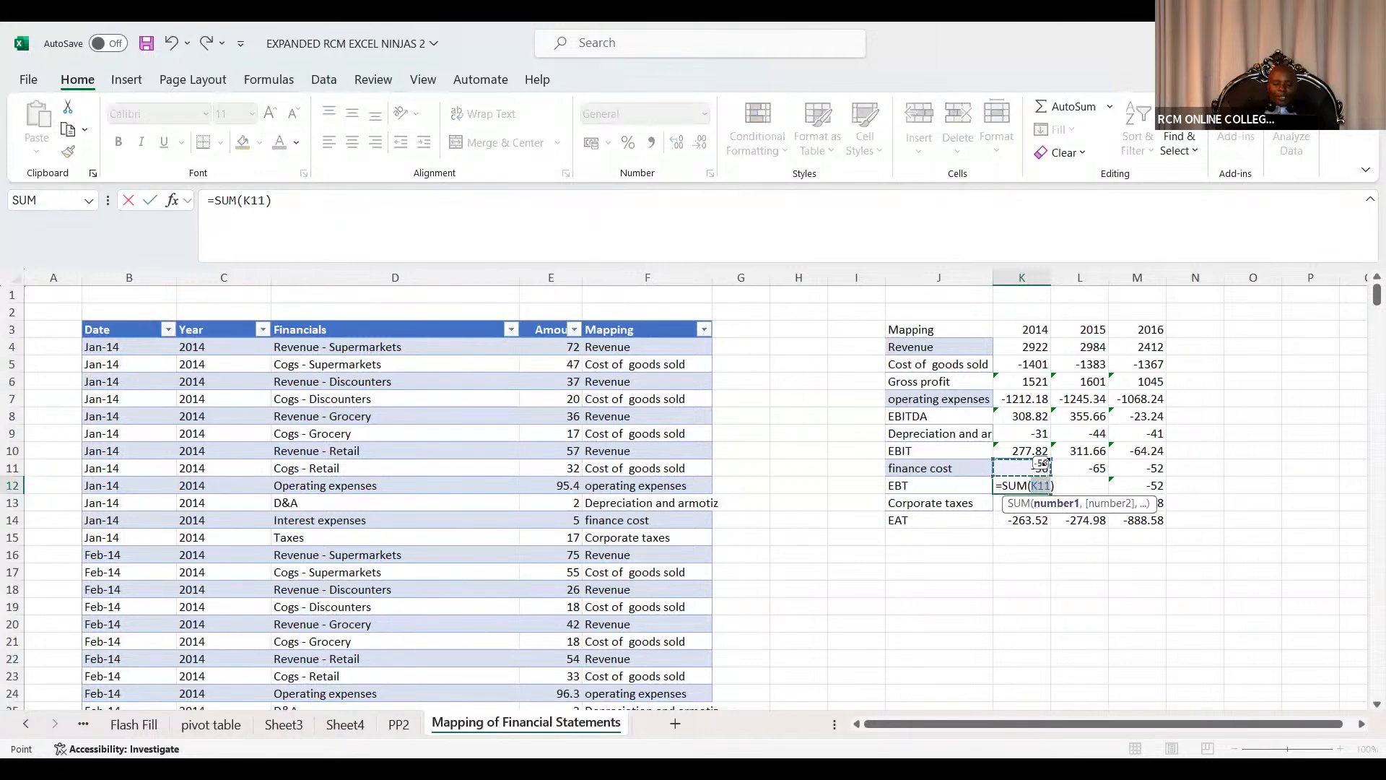
drag(1042, 464, 1050, 452)
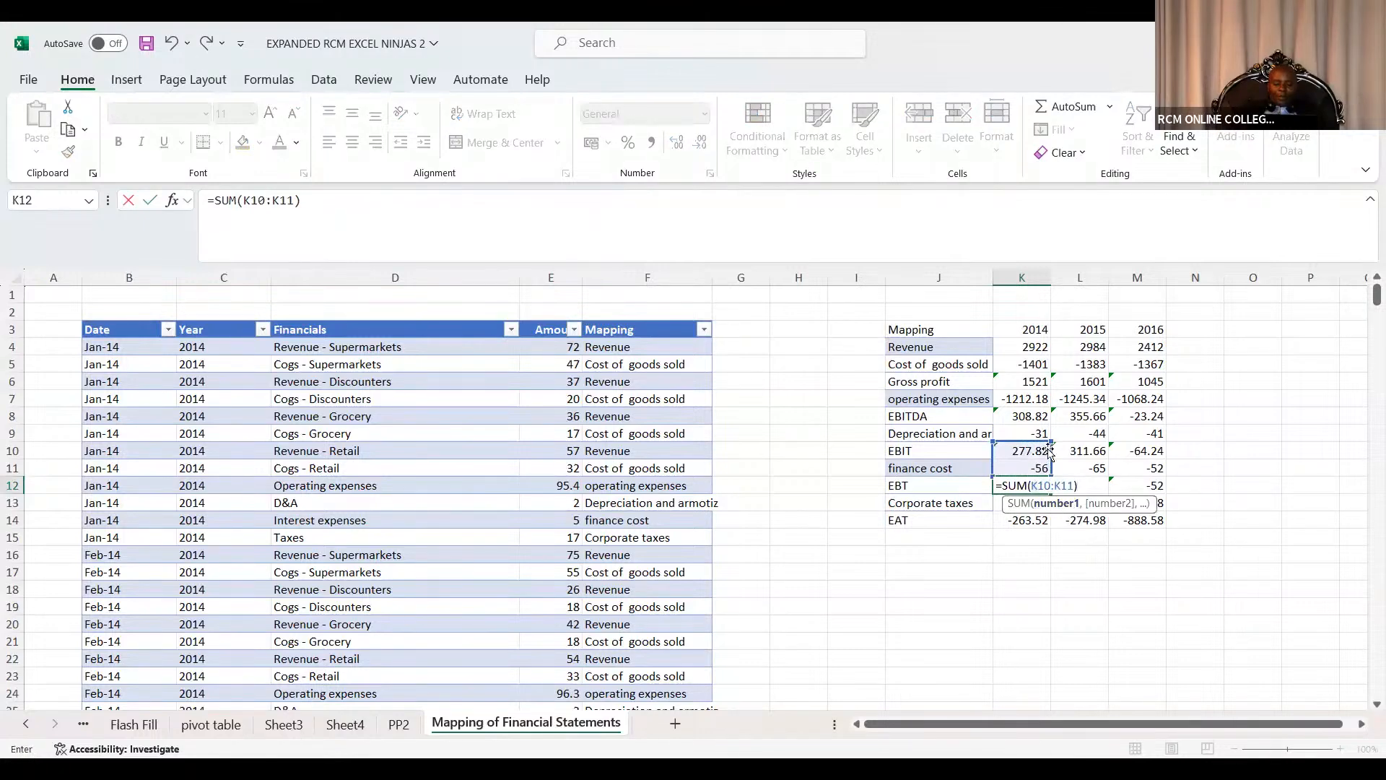
key(Return)
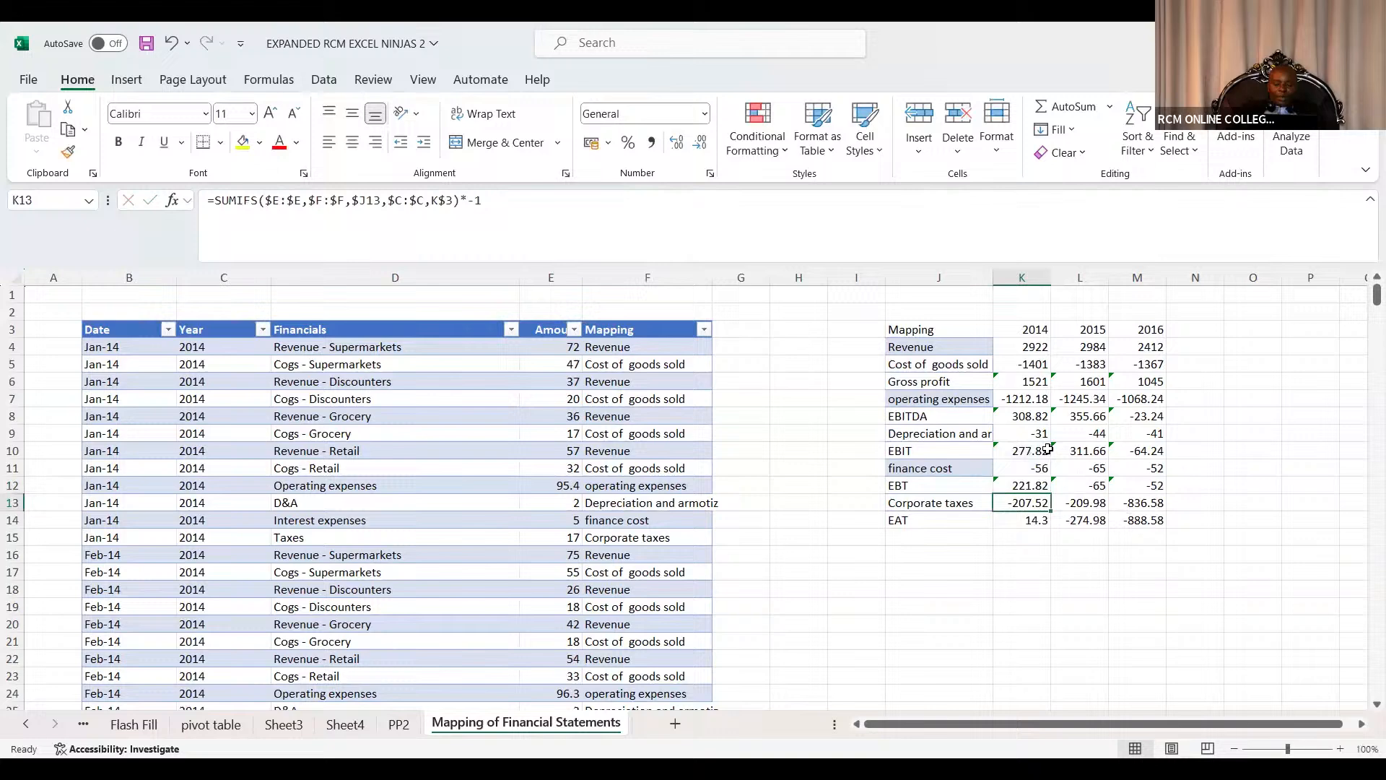
click(1045, 486)
drag(1053, 494, 1144, 500)
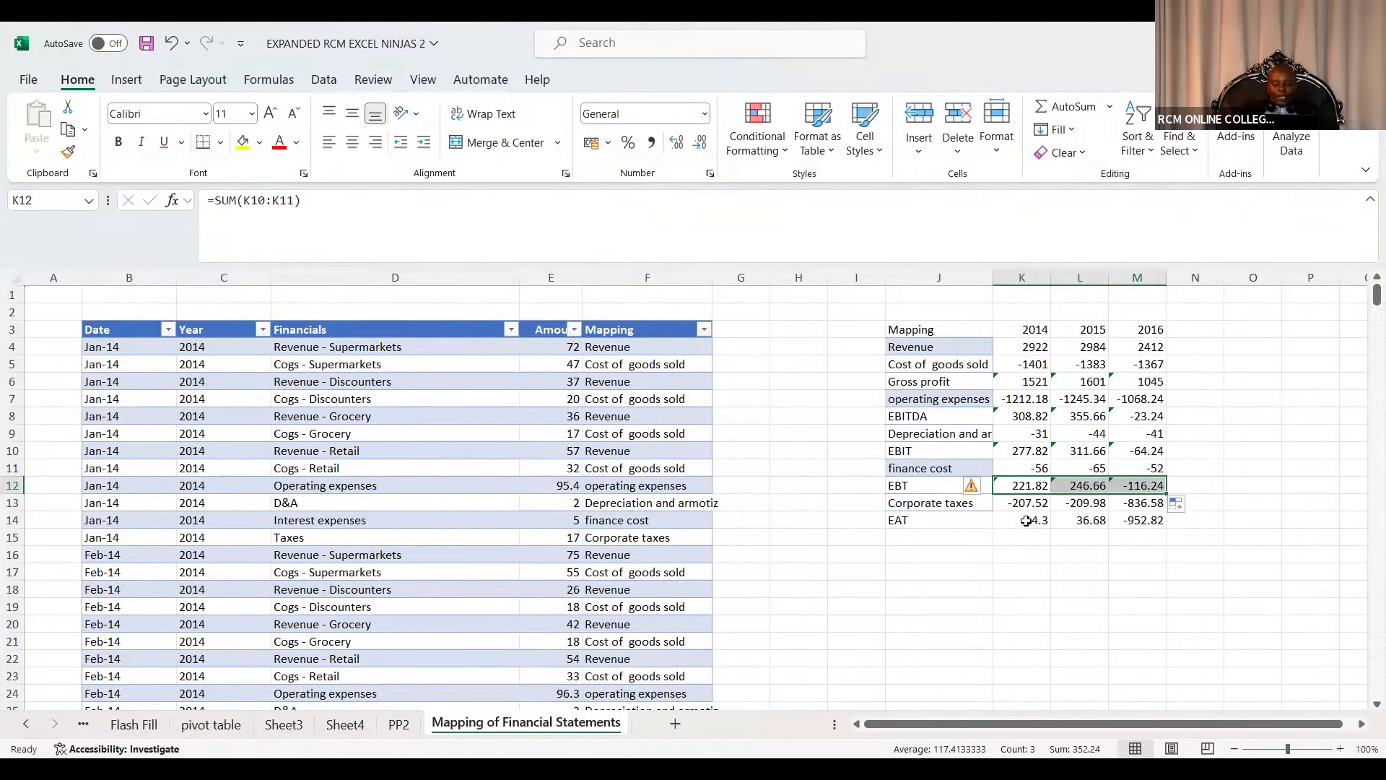
Inspect the EAT SUM formulas for 2014, 2015 and 2016 without changing them.
double_click(1026, 521)
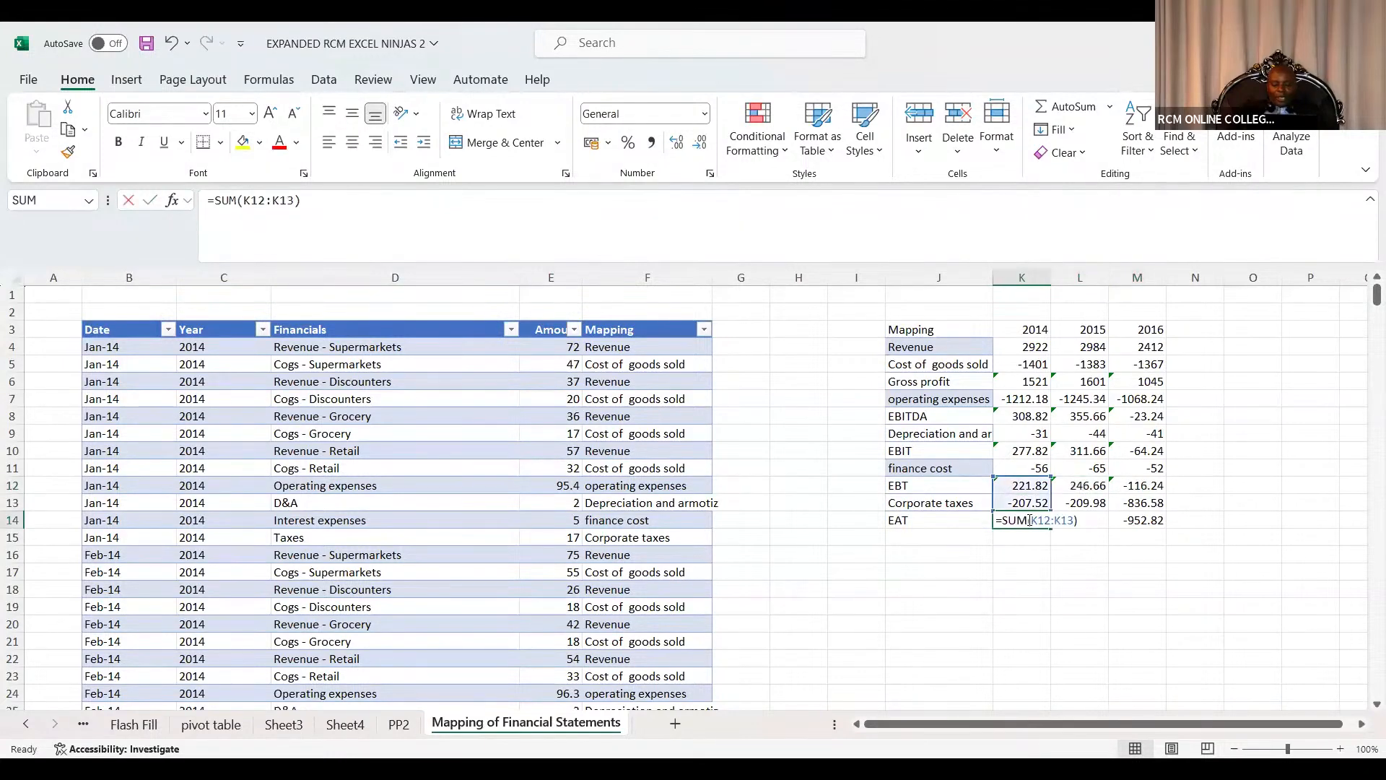
click(1037, 568)
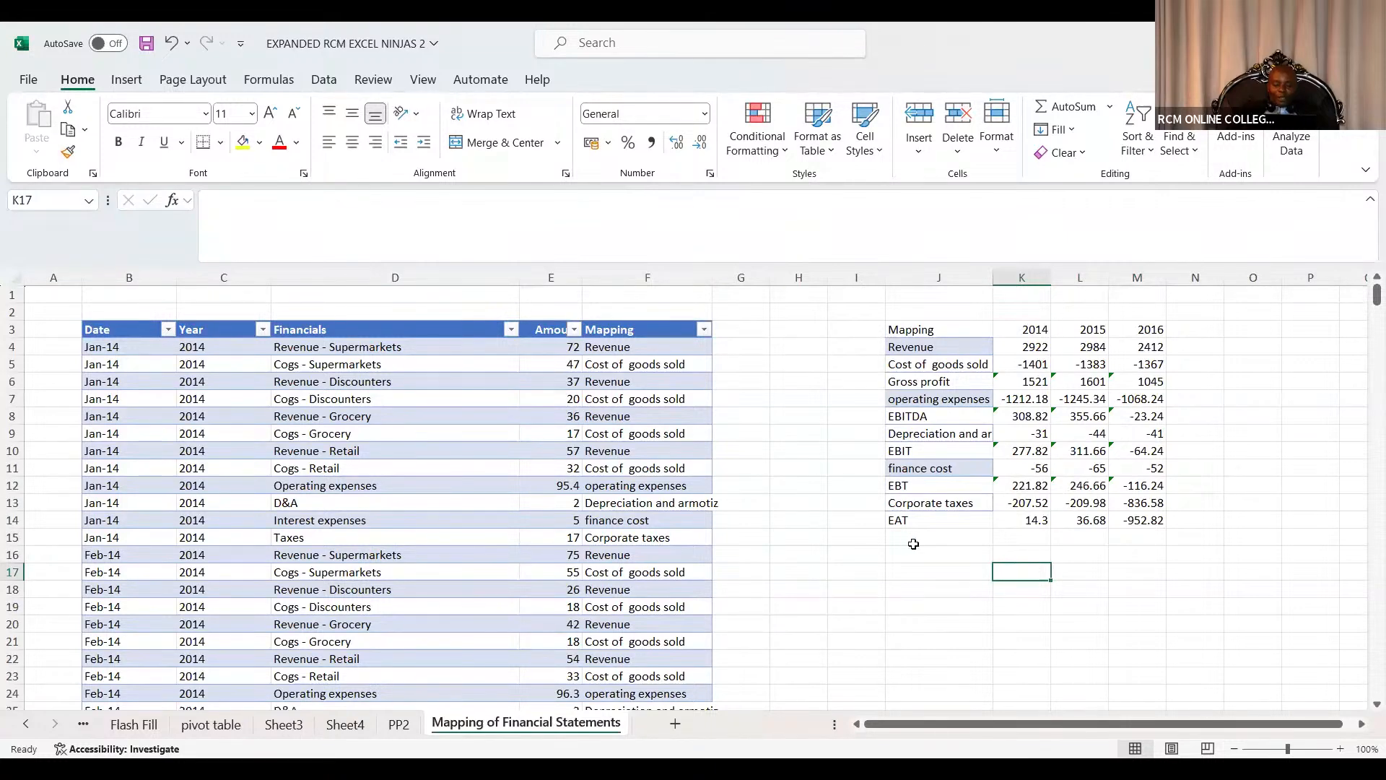
click(1036, 538)
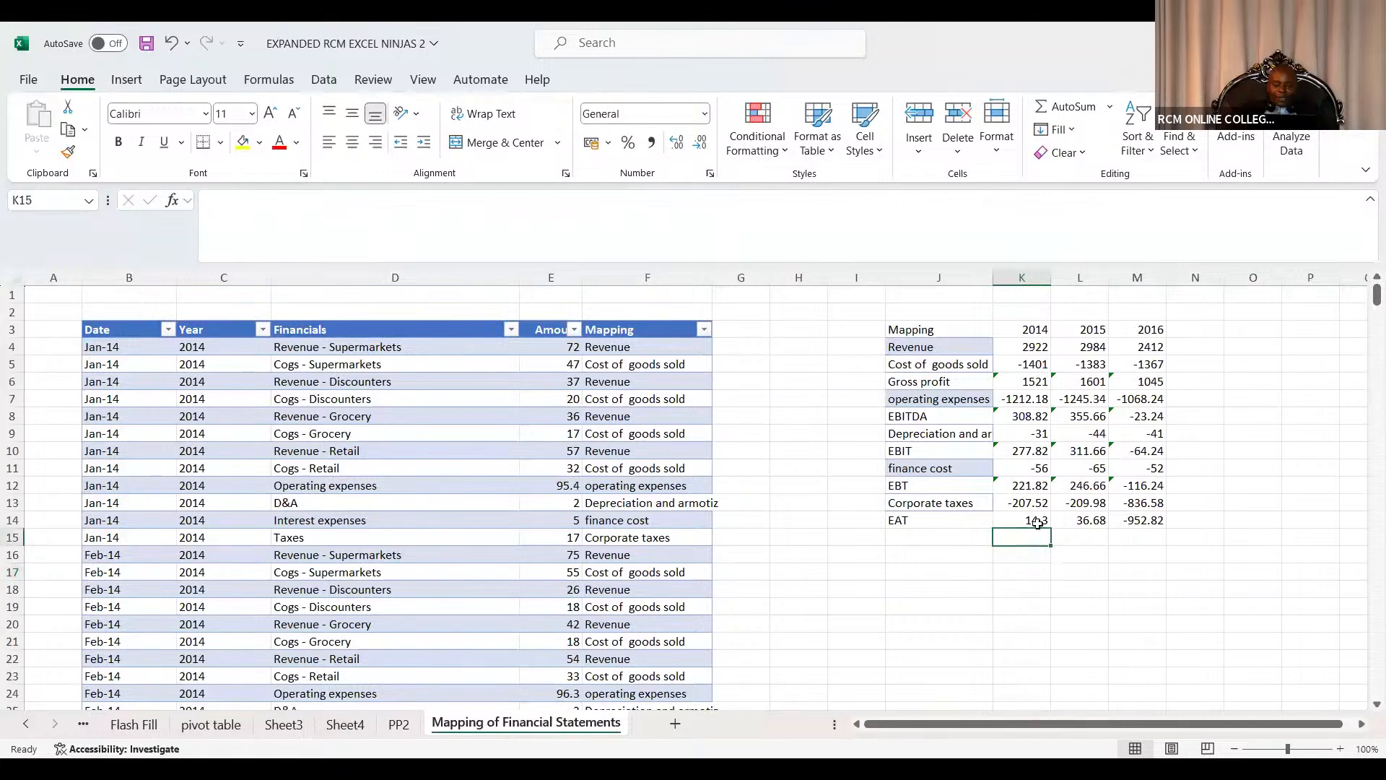
double_click(1038, 521)
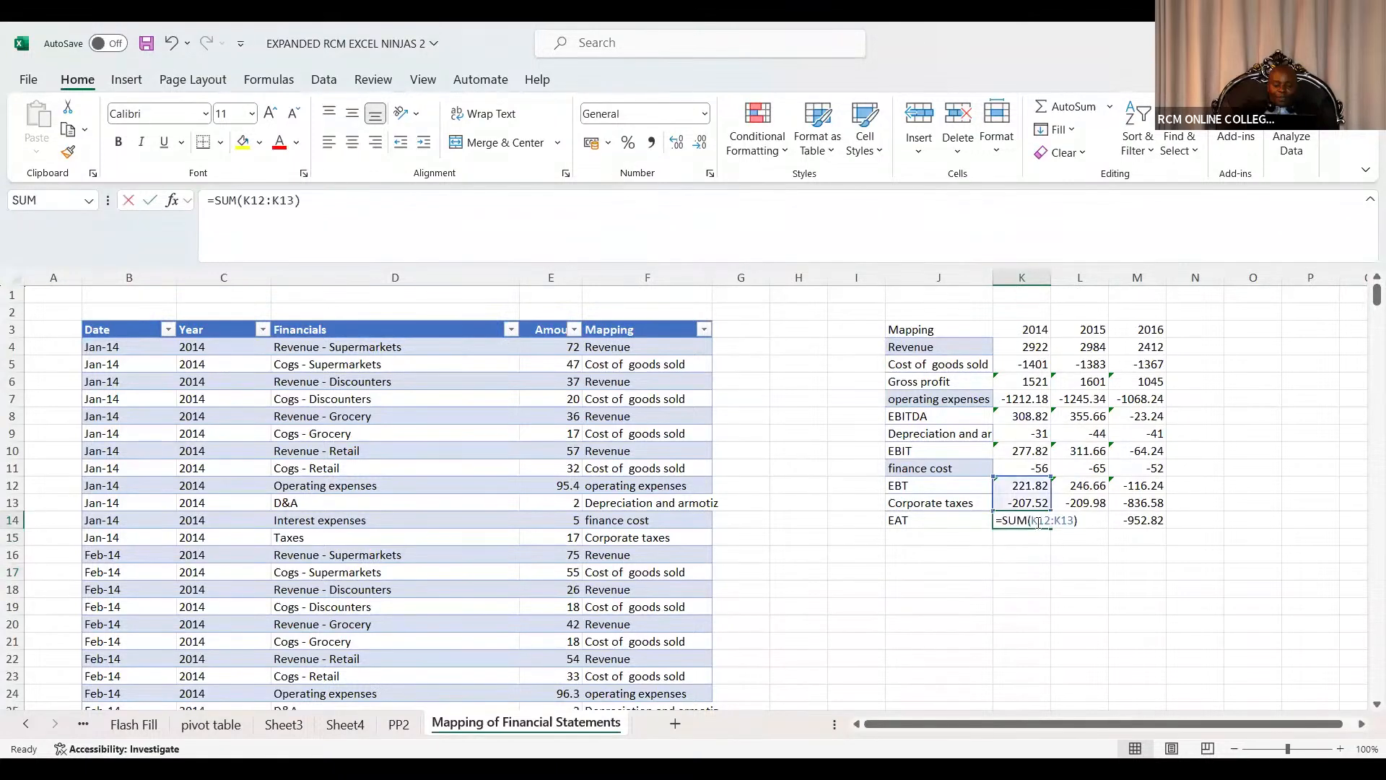
click(1006, 567)
double_click(1068, 520)
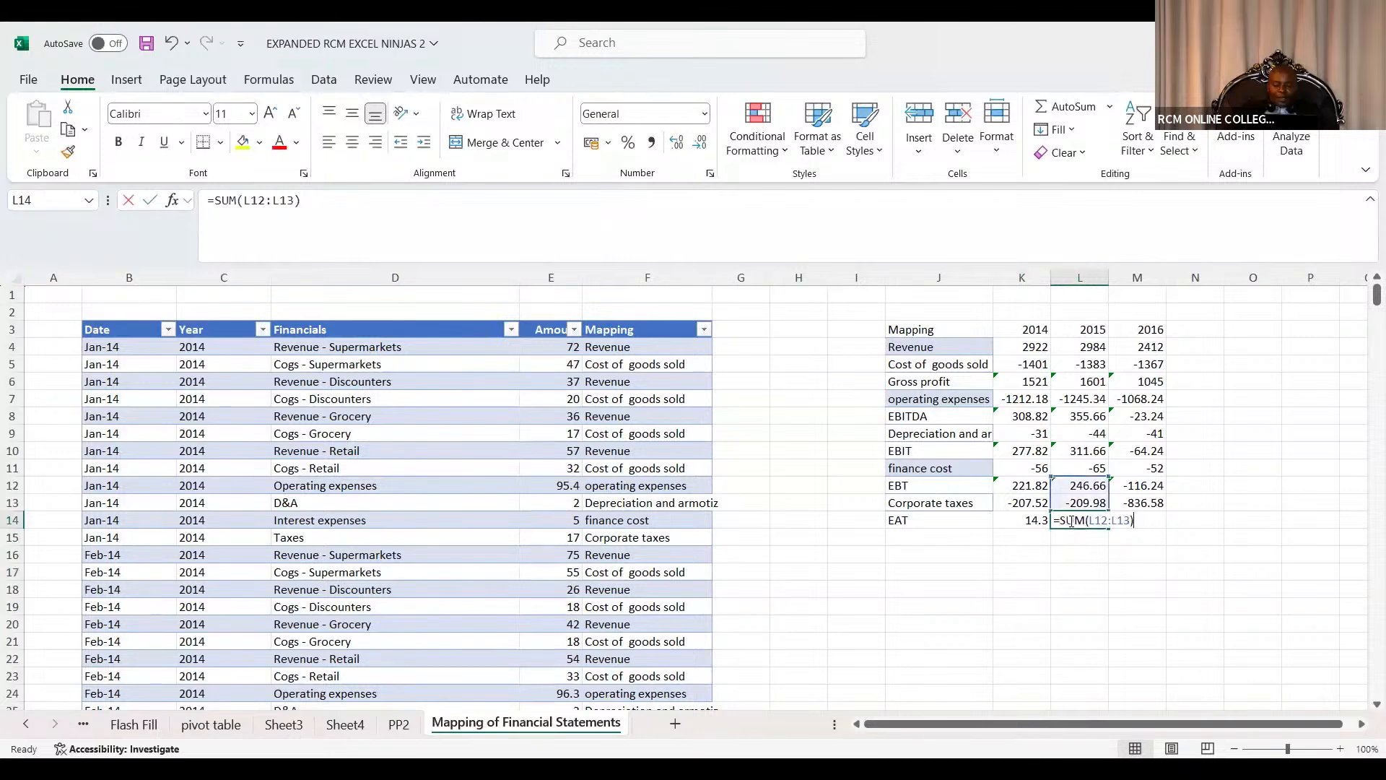
double_click(1141, 520)
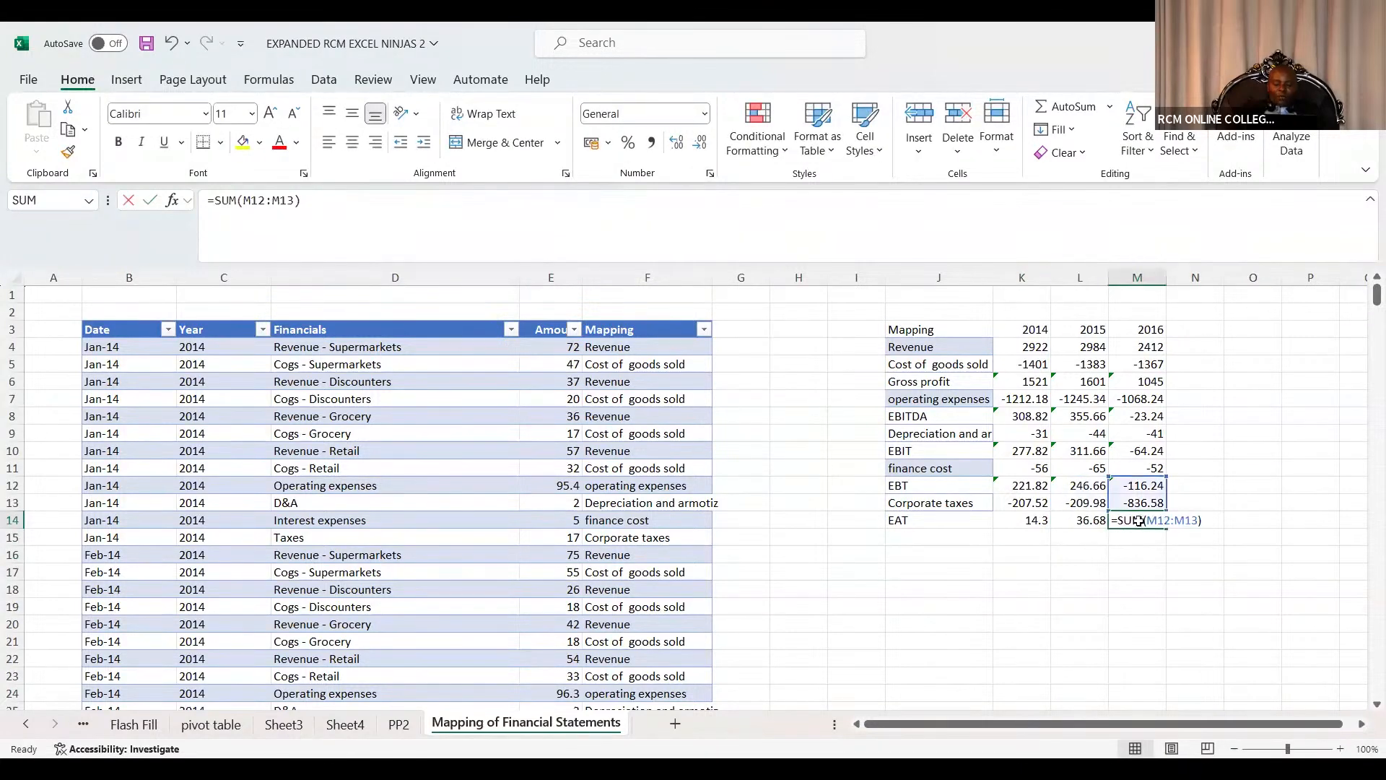
click(1083, 586)
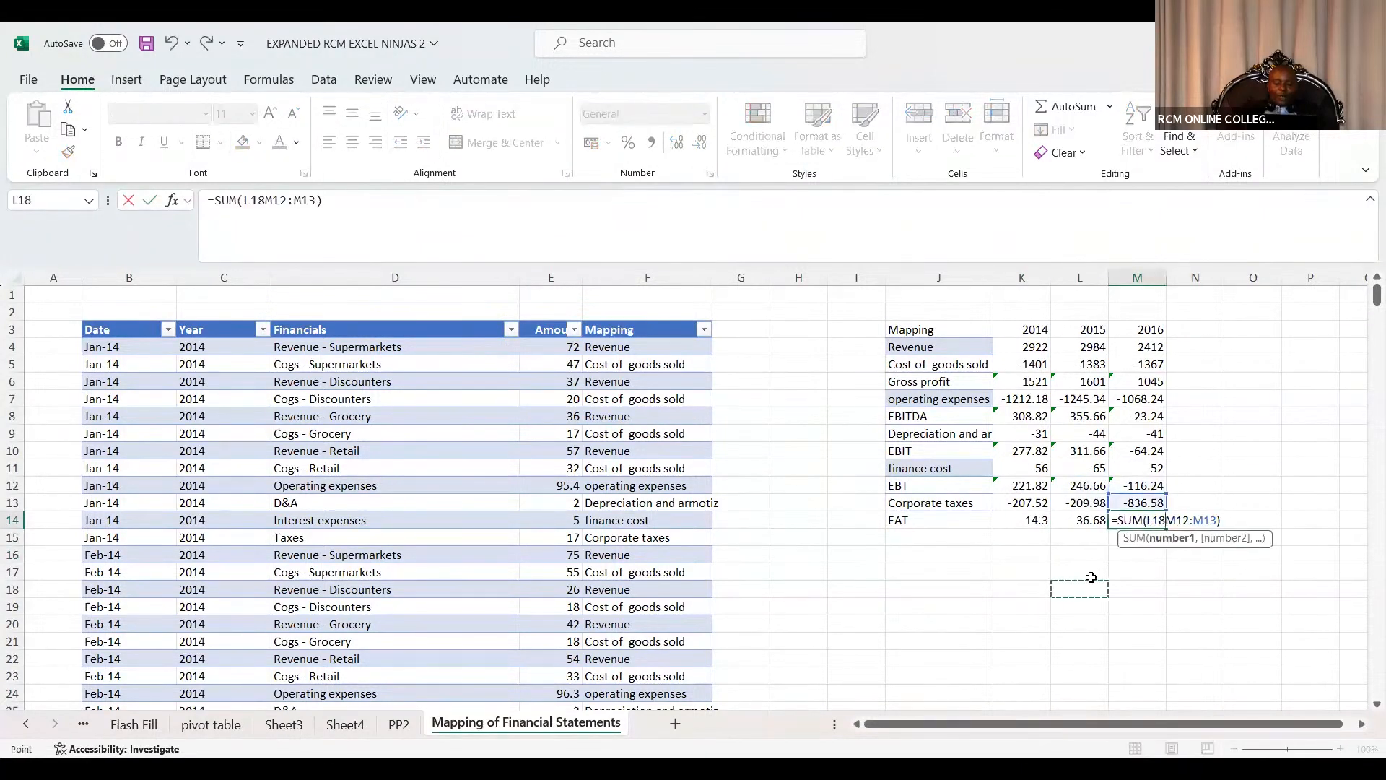
key(Escape)
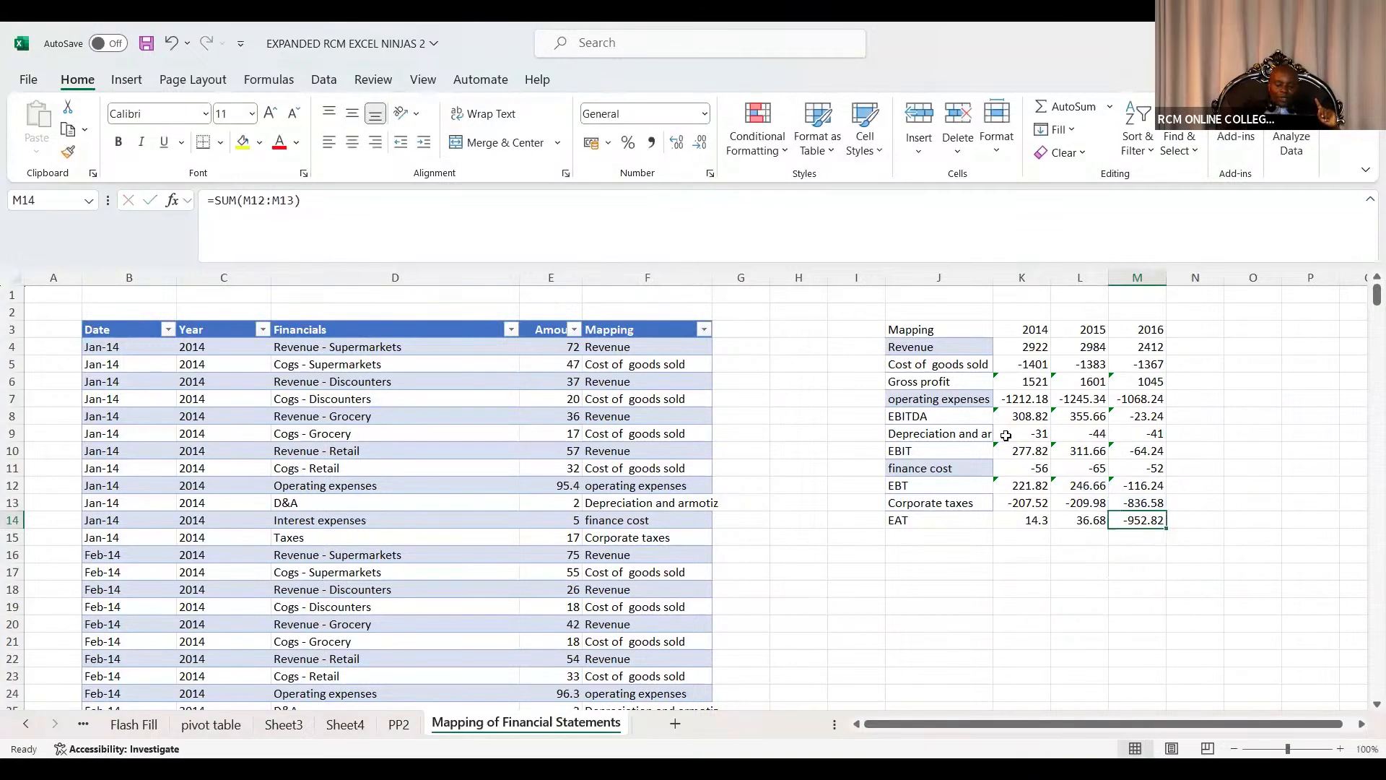
Review the Revenue SUMIFS formulas across the 2014 to 2016 columns and select the three Revenue cells.
click(1037, 350)
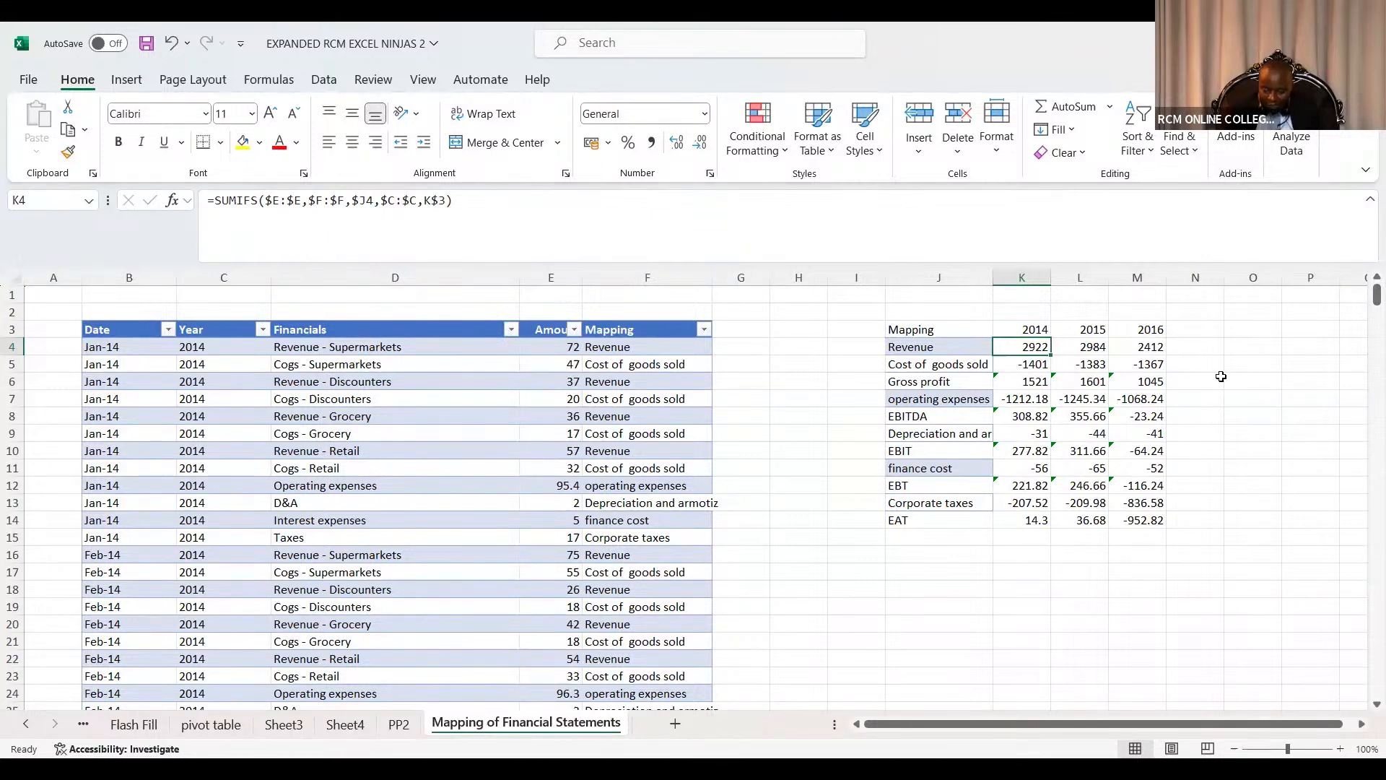
click(1151, 347)
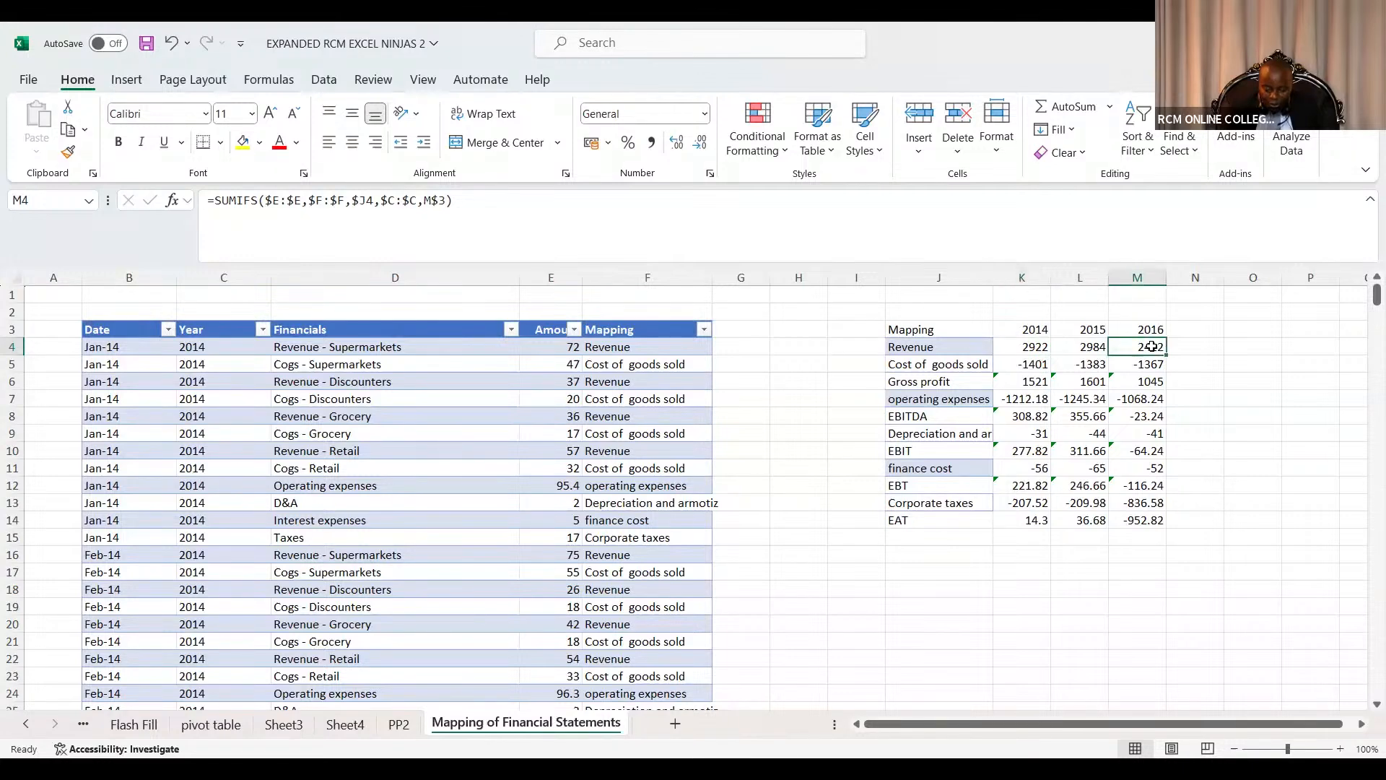
click(1103, 348)
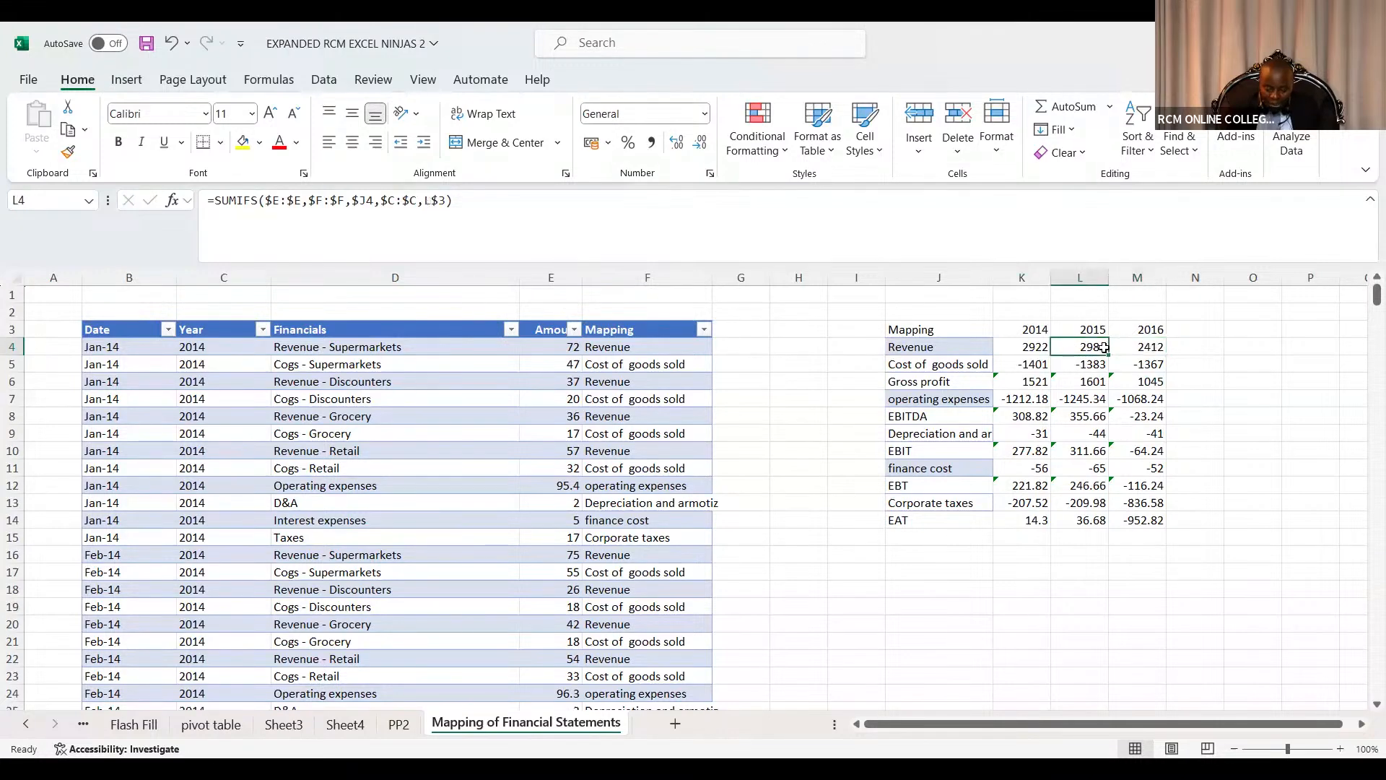
click(1047, 350)
drag(1051, 355, 1141, 348)
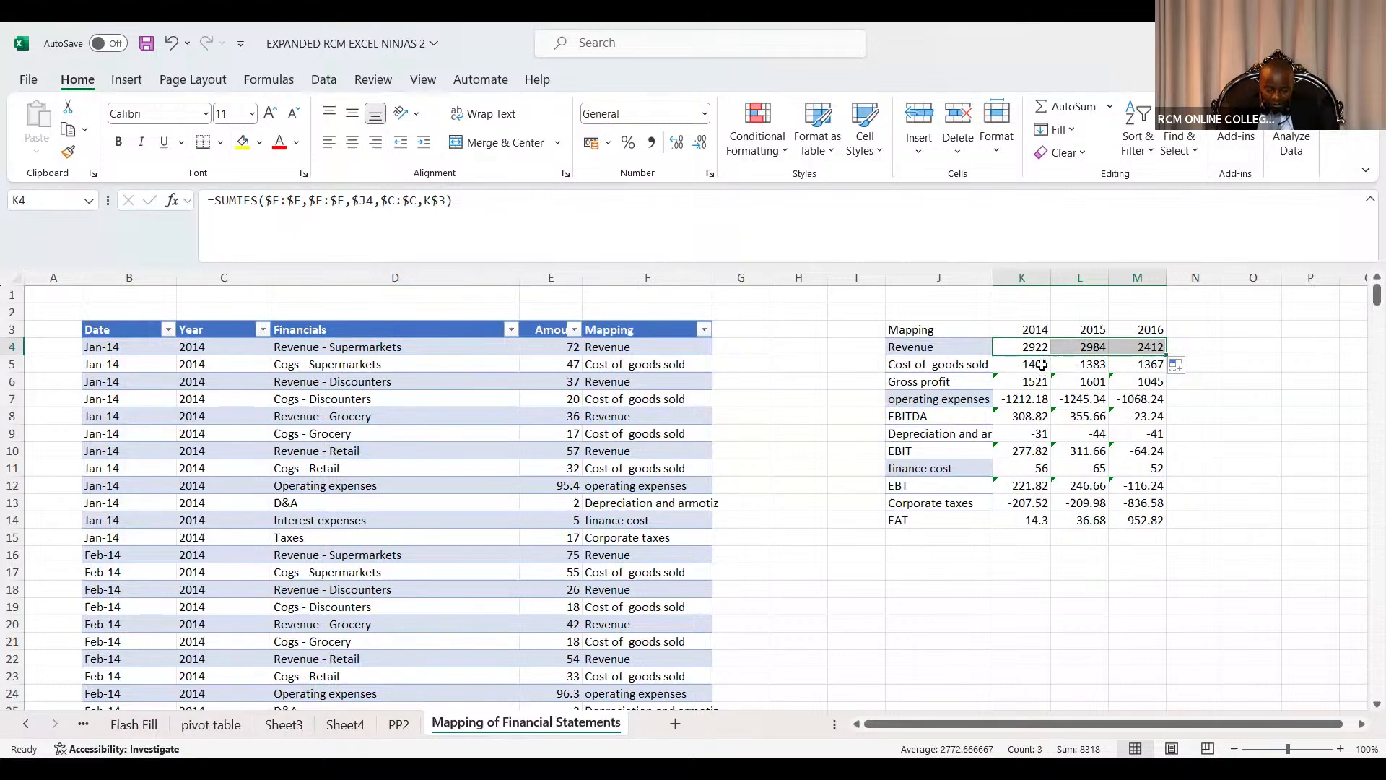
click(1242, 380)
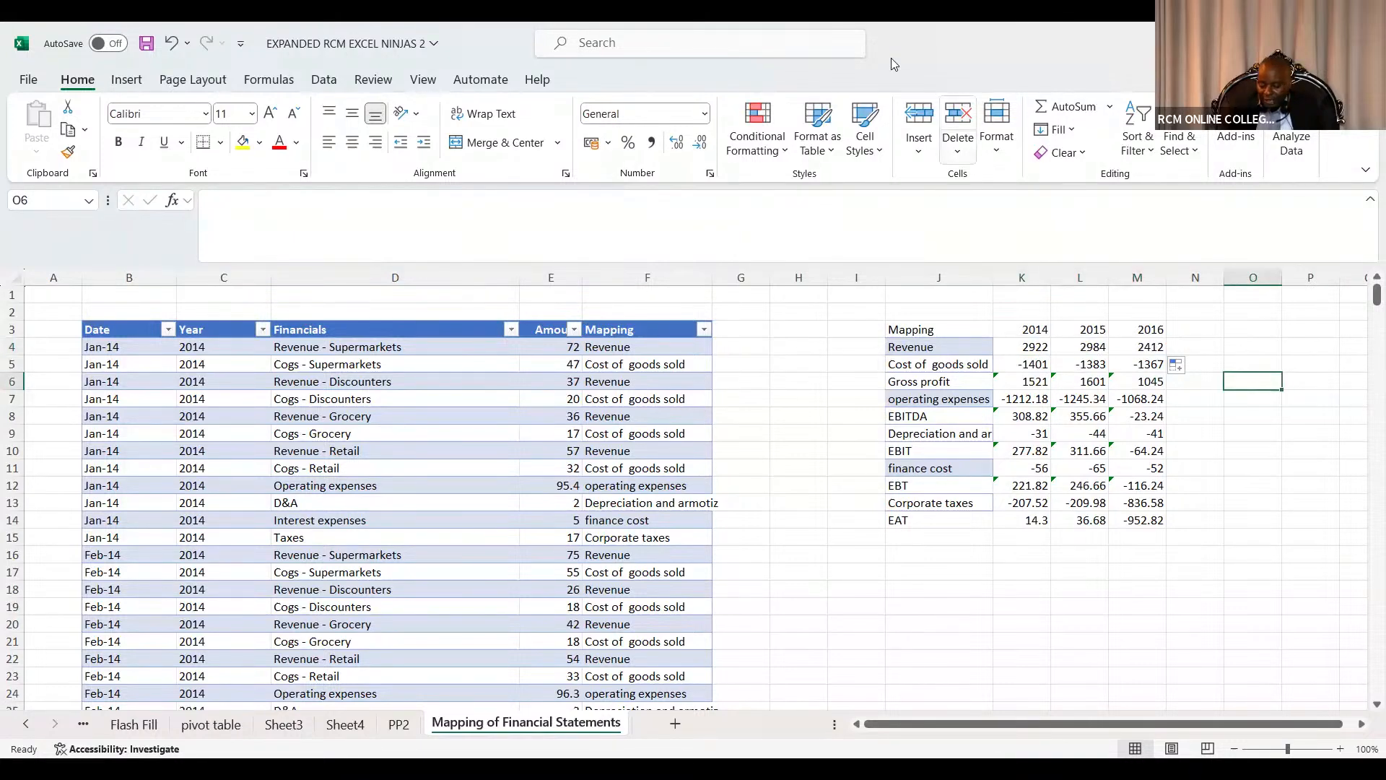